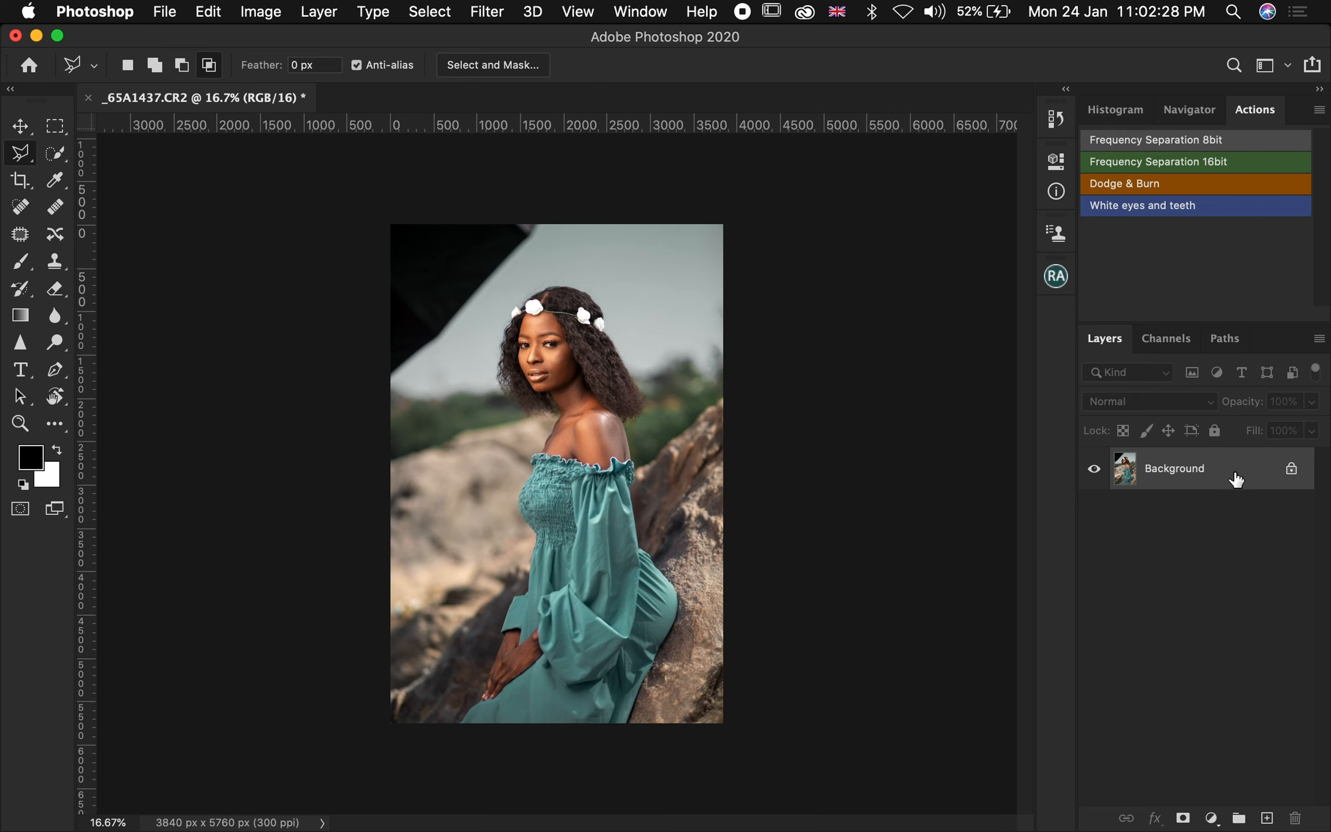
Duplicate the background layer
{"action": "key", "text": "super+j"}
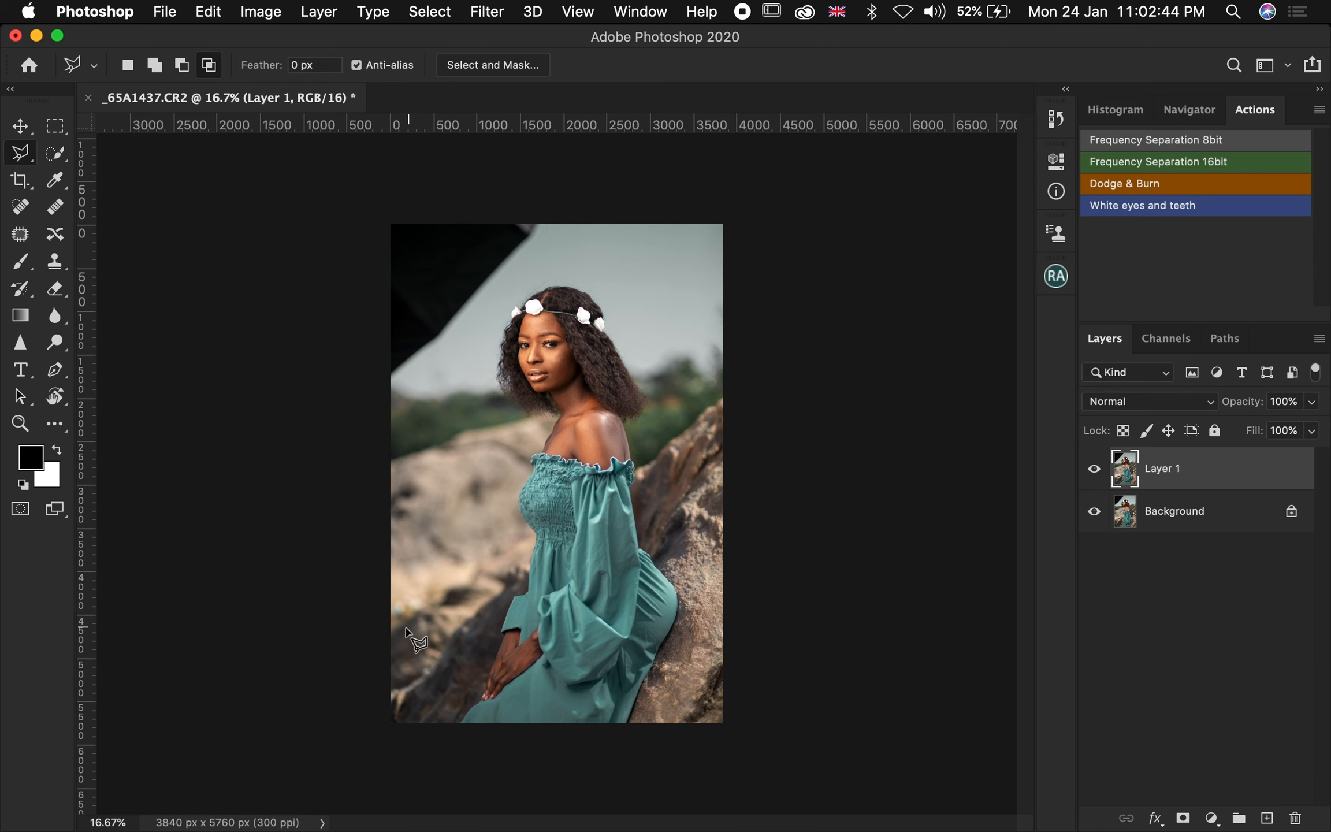
Remove the bright spot on the lower-left rock with a Lasso selection and Content-Aware fill
{"action": "key", "text": "z"}
{"action": "mouse_move", "coordinate": [391, 657]}
{"action": "left_mouse_down"}
{"action": "mouse_move", "coordinate": [555, 642]}
{"action": "mouse_move", "coordinate": [514, 660]}
{"action": "left_mouse_up"}
{"action": "key", "text": "l"}
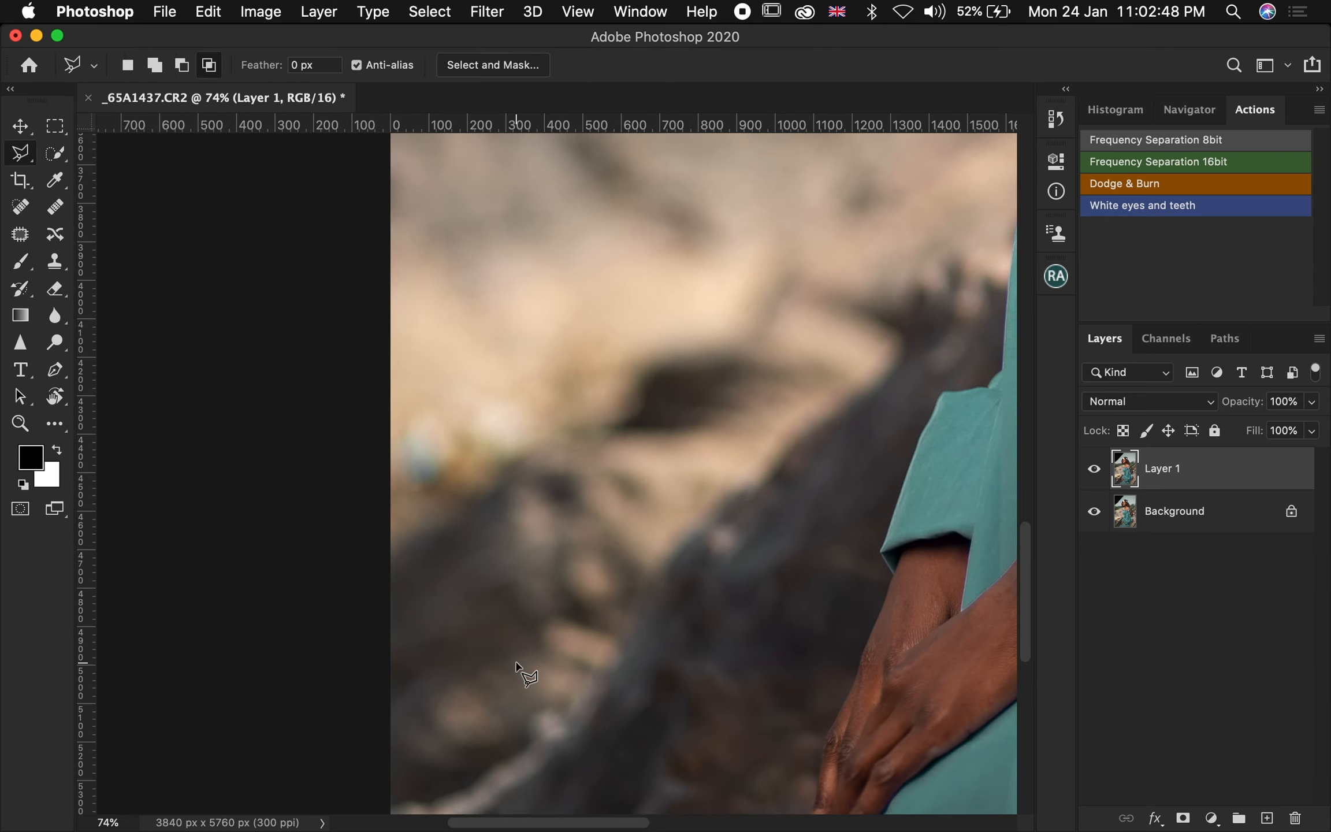
{"action": "left_click", "coordinate": [33, 155]}
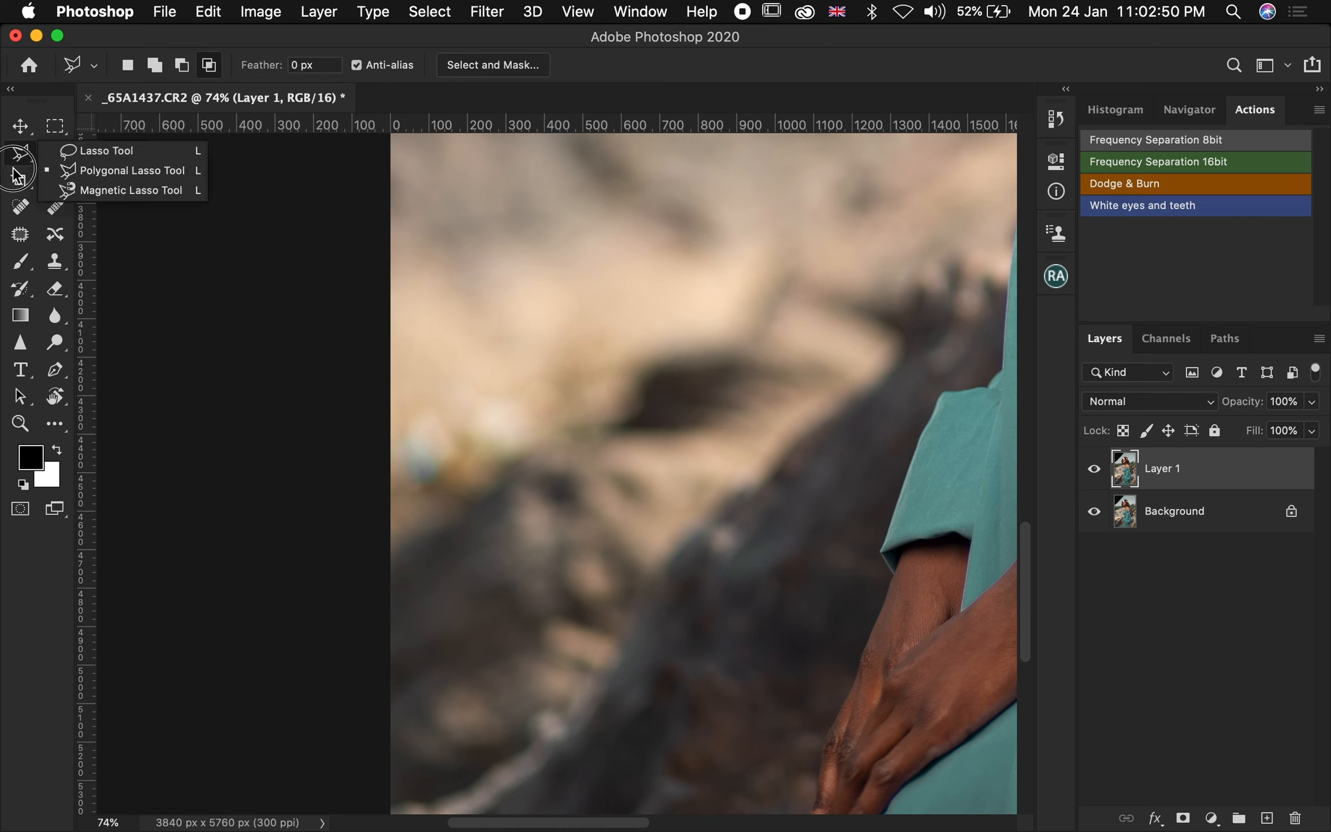
{"action": "left_click", "coordinate": [86, 149]}
{"action": "mouse_move", "coordinate": [532, 384]}
{"action": "left_mouse_down"}
{"action": "mouse_move", "coordinate": [427, 390]}
{"action": "mouse_move", "coordinate": [402, 442]}
{"action": "mouse_move", "coordinate": [402, 497]}
{"action": "mouse_move", "coordinate": [457, 534]}
{"action": "mouse_move", "coordinate": [499, 522]}
{"action": "mouse_move", "coordinate": [565, 466]}
{"action": "mouse_move", "coordinate": [565, 420]}
{"action": "left_mouse_up"}
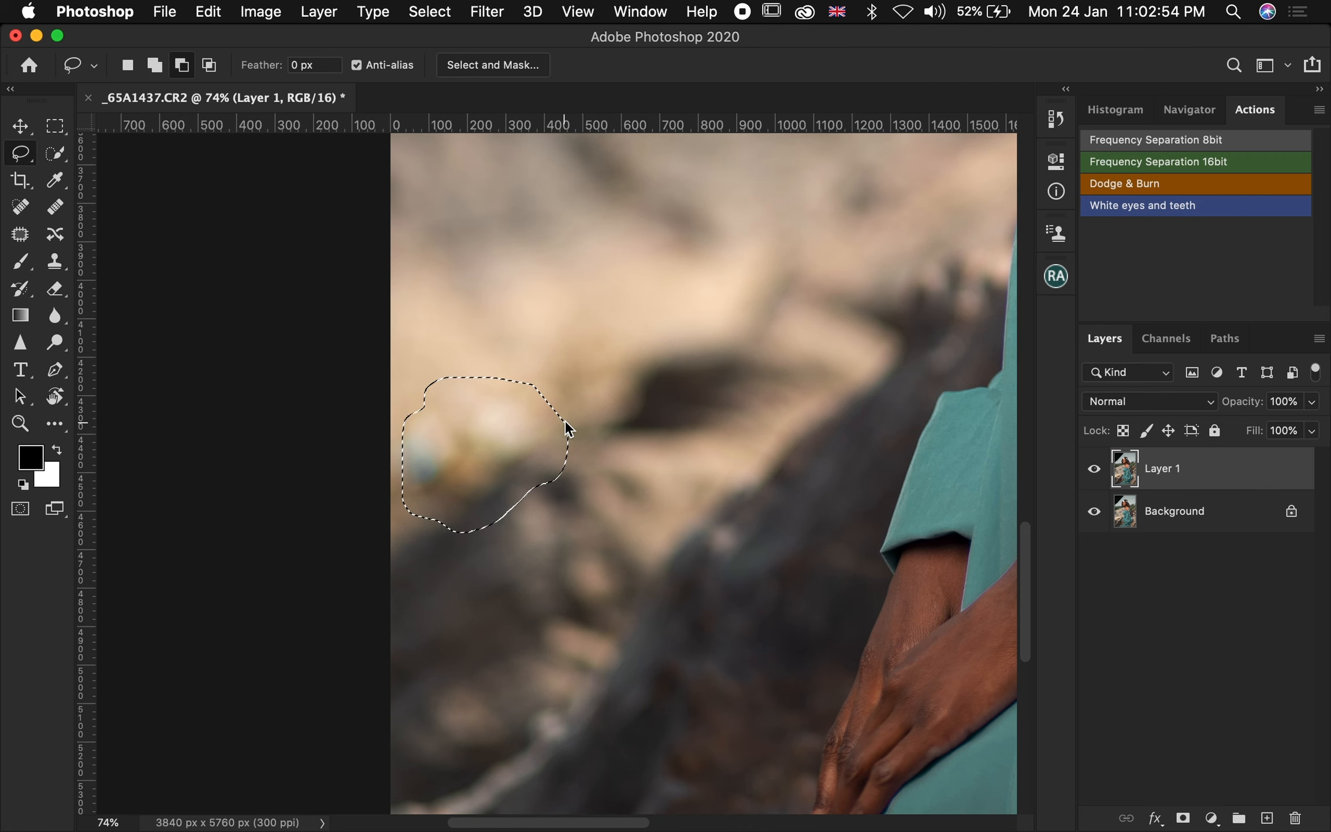
{"action": "key", "text": "shift"}
{"action": "key", "text": "shift+BackSpace"}
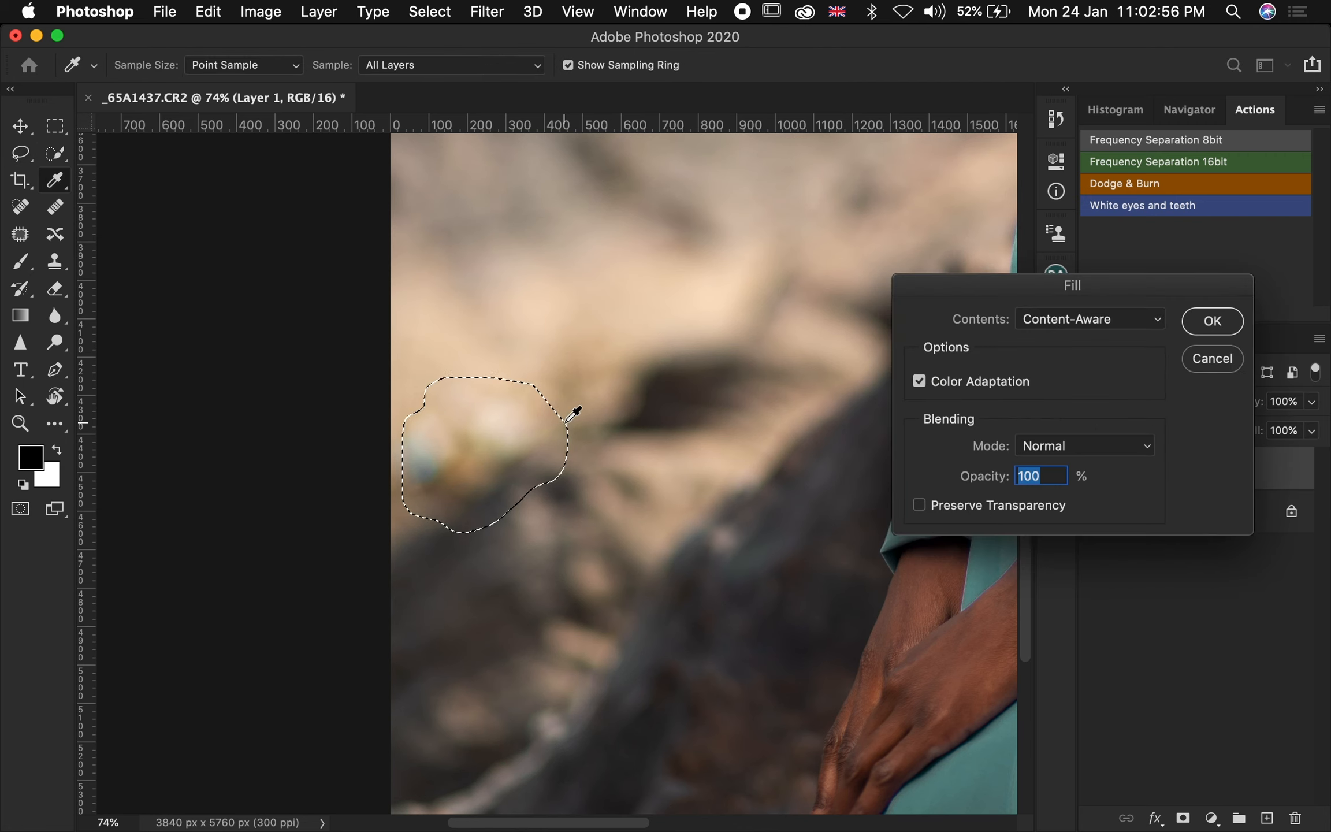
{"action": "key", "text": "Return"}
{"action": "key", "text": "alt"}
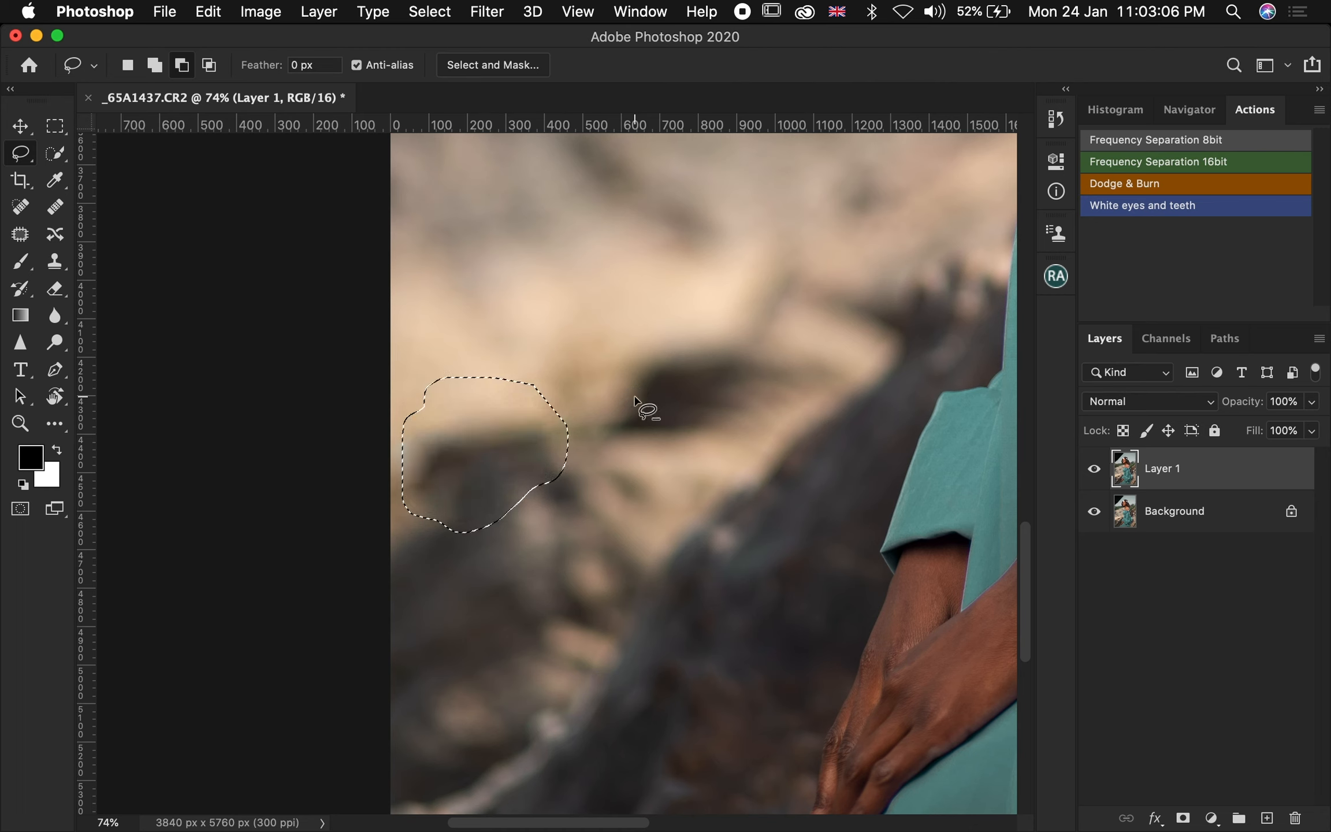
Lasso the dark streak on the rock above it, Content-Aware fill it, and deselect
{"action": "key", "text": "super+d"}
{"action": "mouse_move", "coordinate": [753, 330]}
{"action": "left_mouse_down"}
{"action": "mouse_move", "coordinate": [713, 332]}
{"action": "mouse_move", "coordinate": [616, 440]}
{"action": "mouse_move", "coordinate": [813, 407]}
{"action": "mouse_move", "coordinate": [836, 390]}
{"action": "mouse_move", "coordinate": [820, 346]}
{"action": "left_mouse_up"}
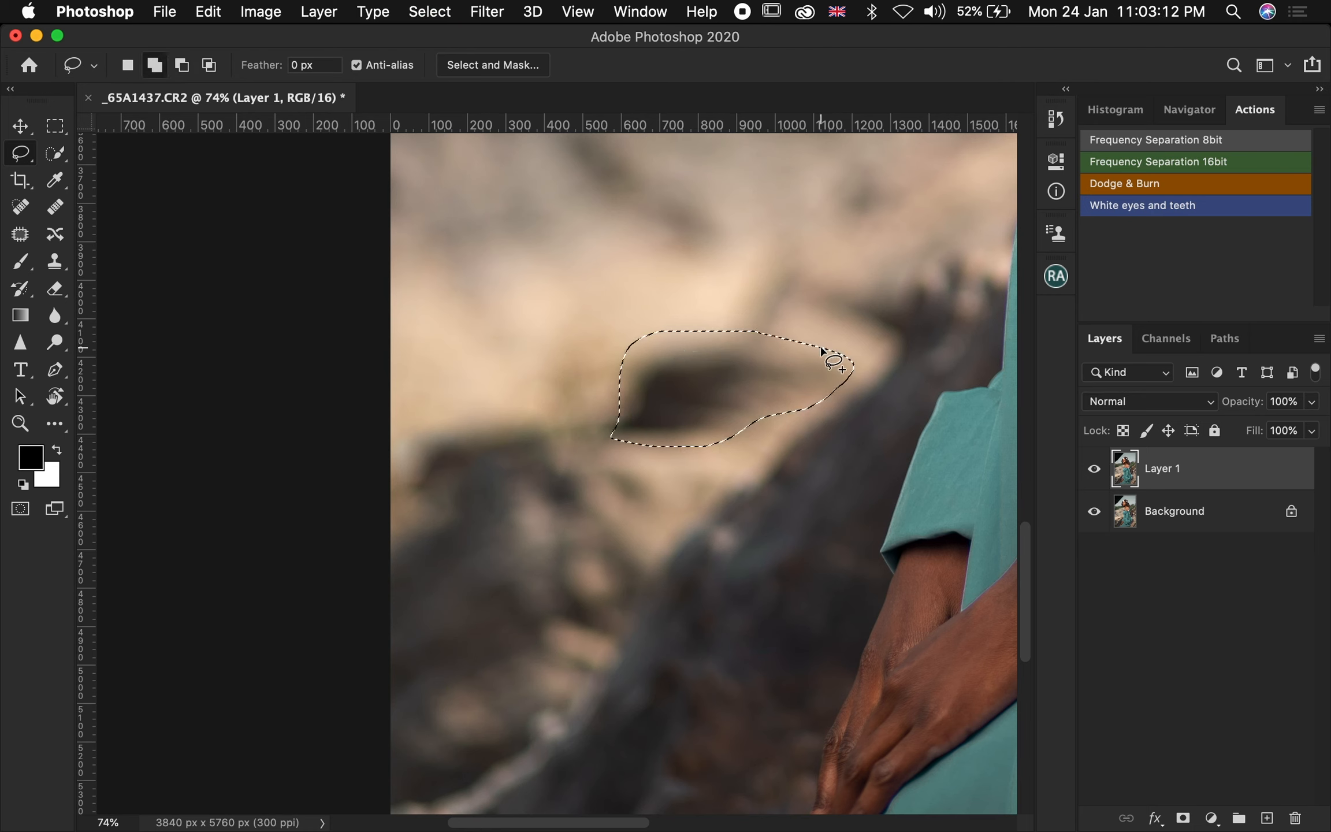
{"action": "key", "text": "shift+BackSpace"}
{"action": "key", "text": "Return"}
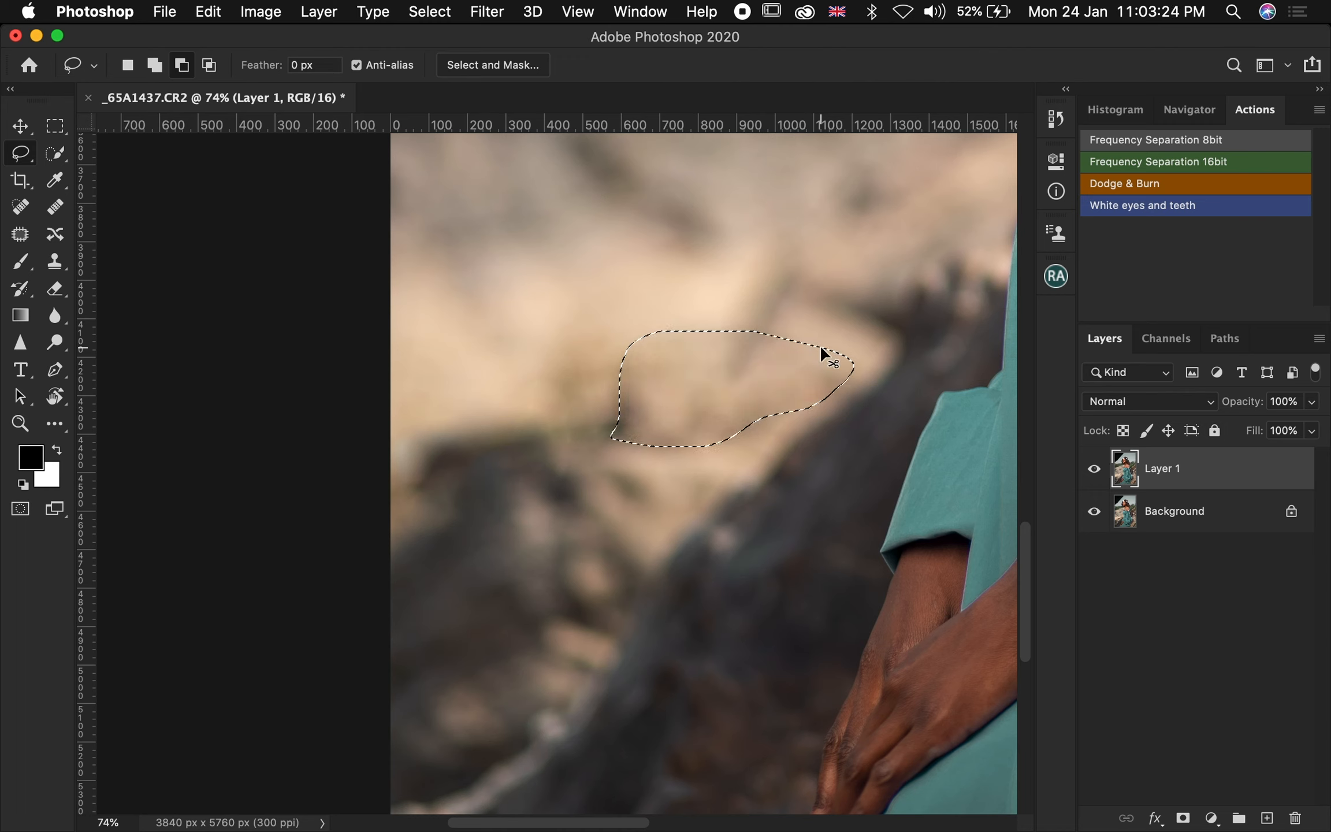
{"action": "key", "text": "super+d"}
Lasso the dark overhang in the top-left corner, replace it with Content-Aware fill at 100% opacity, and deselect
{"action": "key", "text": "z"}
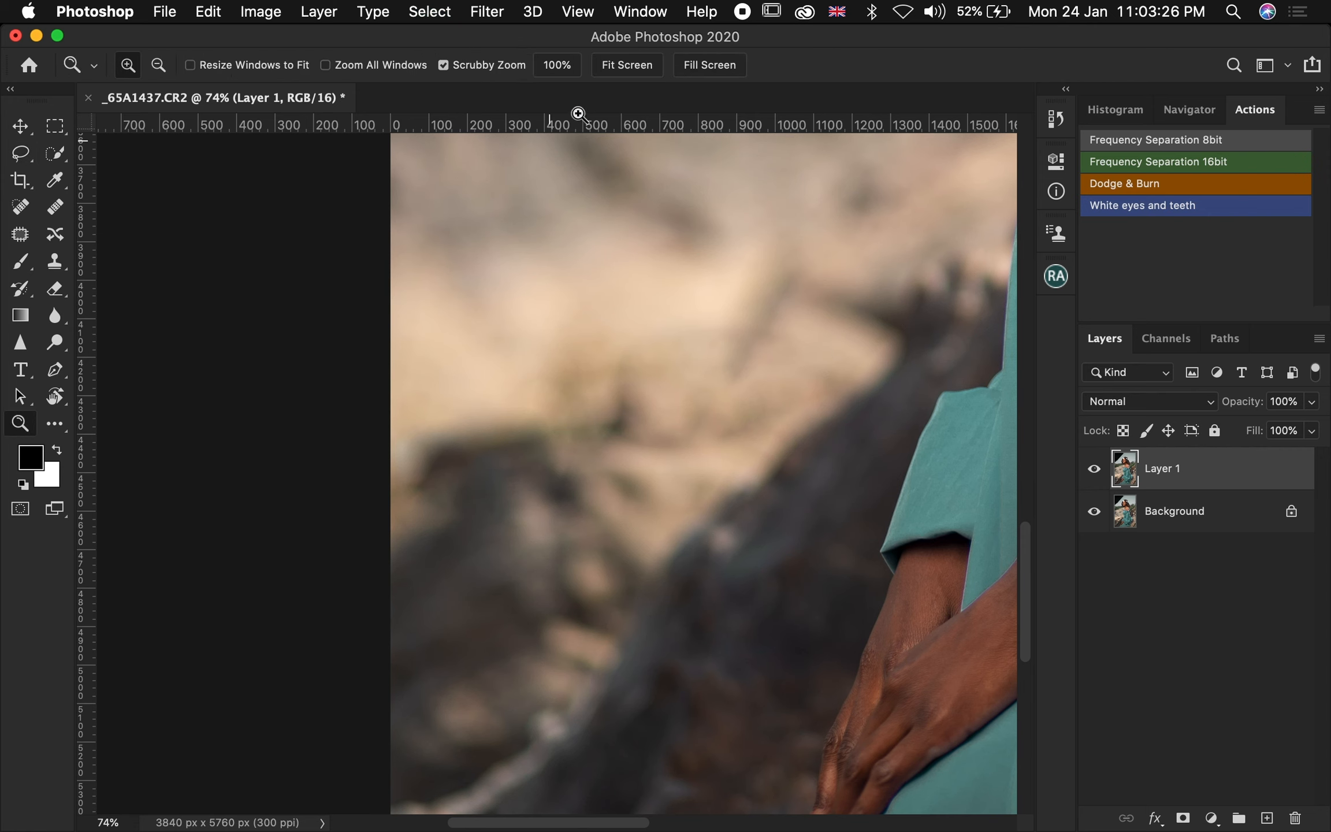
{"action": "left_click", "coordinate": [629, 67]}
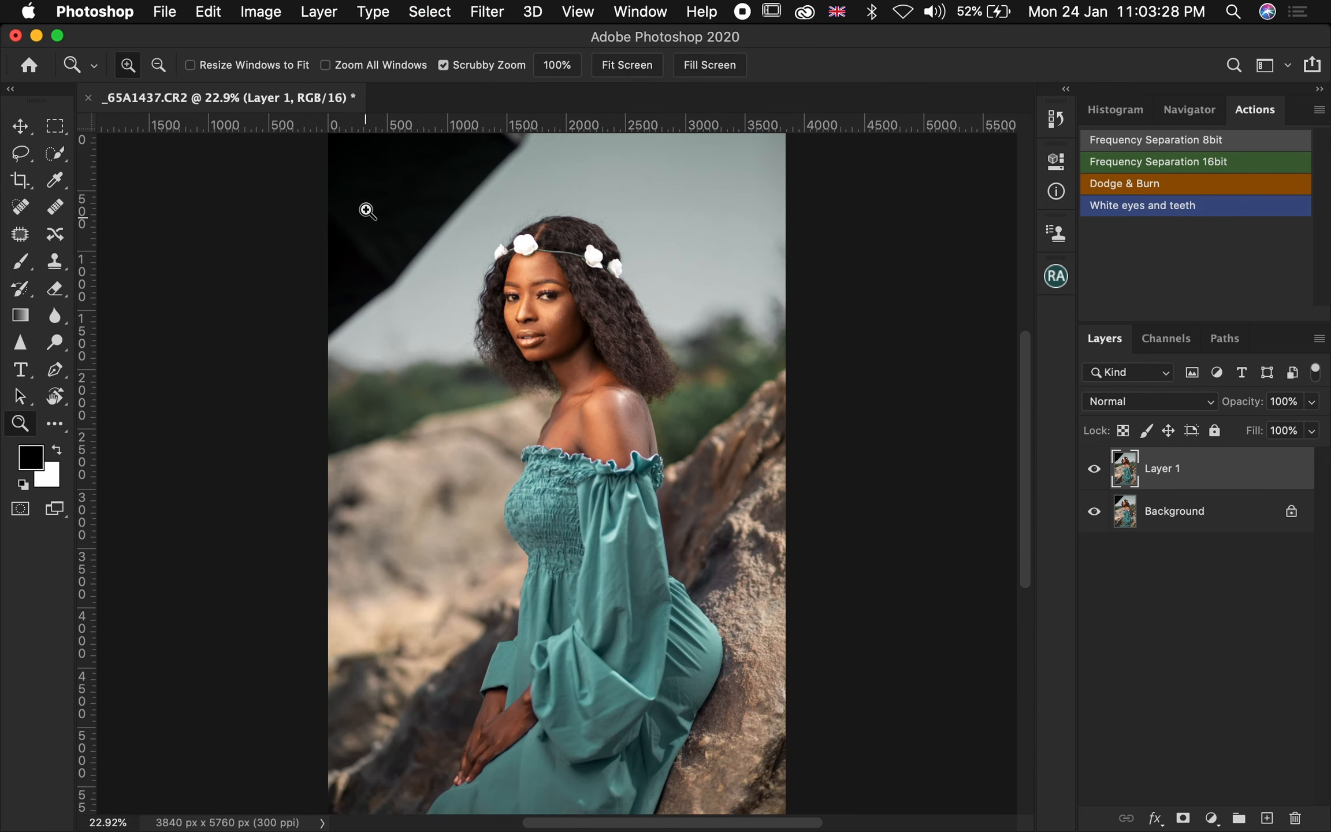
{"action": "left_click_drag", "start_coordinate": [355, 157], "coordinate": [408, 159]}
{"action": "scroll", "coordinate": [421, 197], "scroll_direction": "up", "scroll_amount": 6}
{"action": "scroll", "coordinate": [422, 197], "scroll_direction": "down", "scroll_amount": 5}
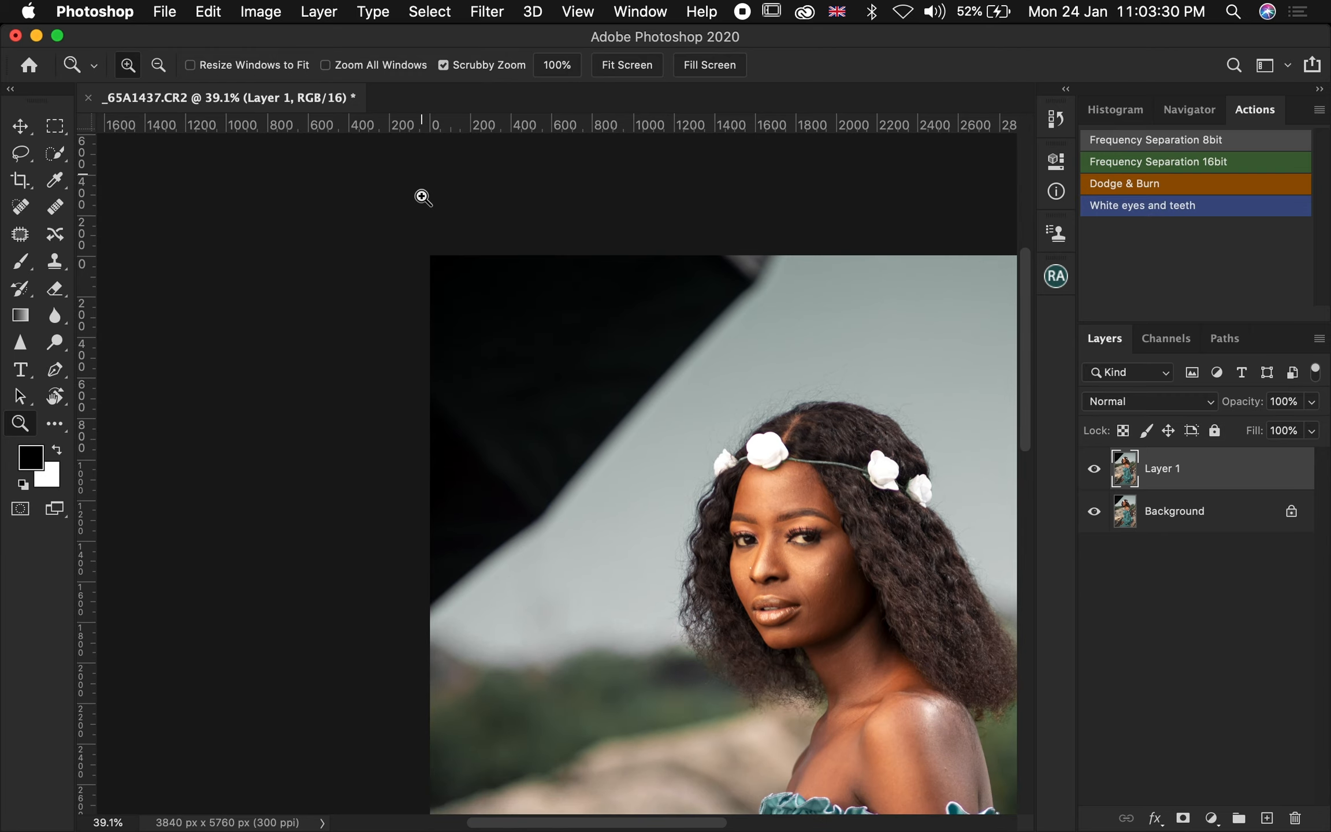
{"action": "scroll", "coordinate": [422, 197], "scroll_direction": "up", "scroll_amount": 2}
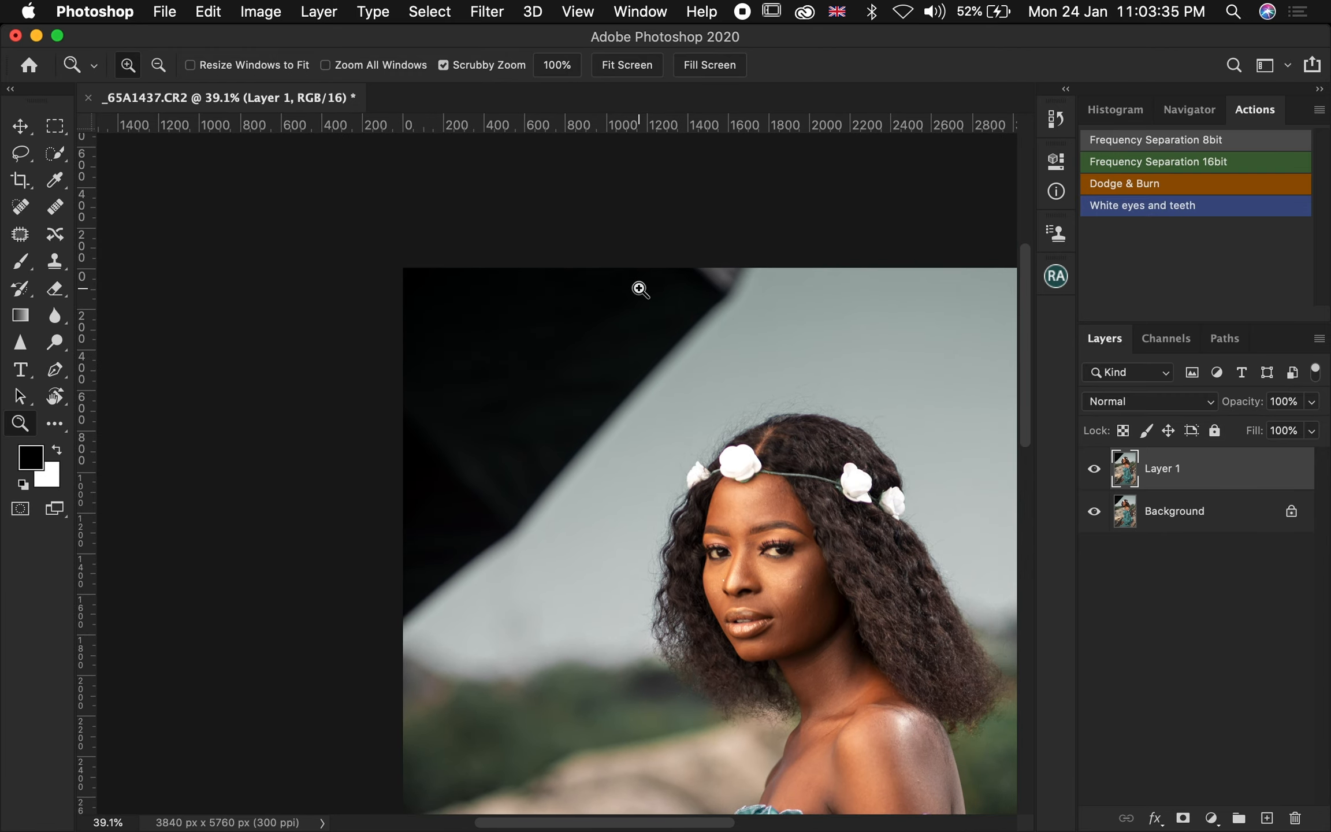
{"action": "key", "text": "l"}
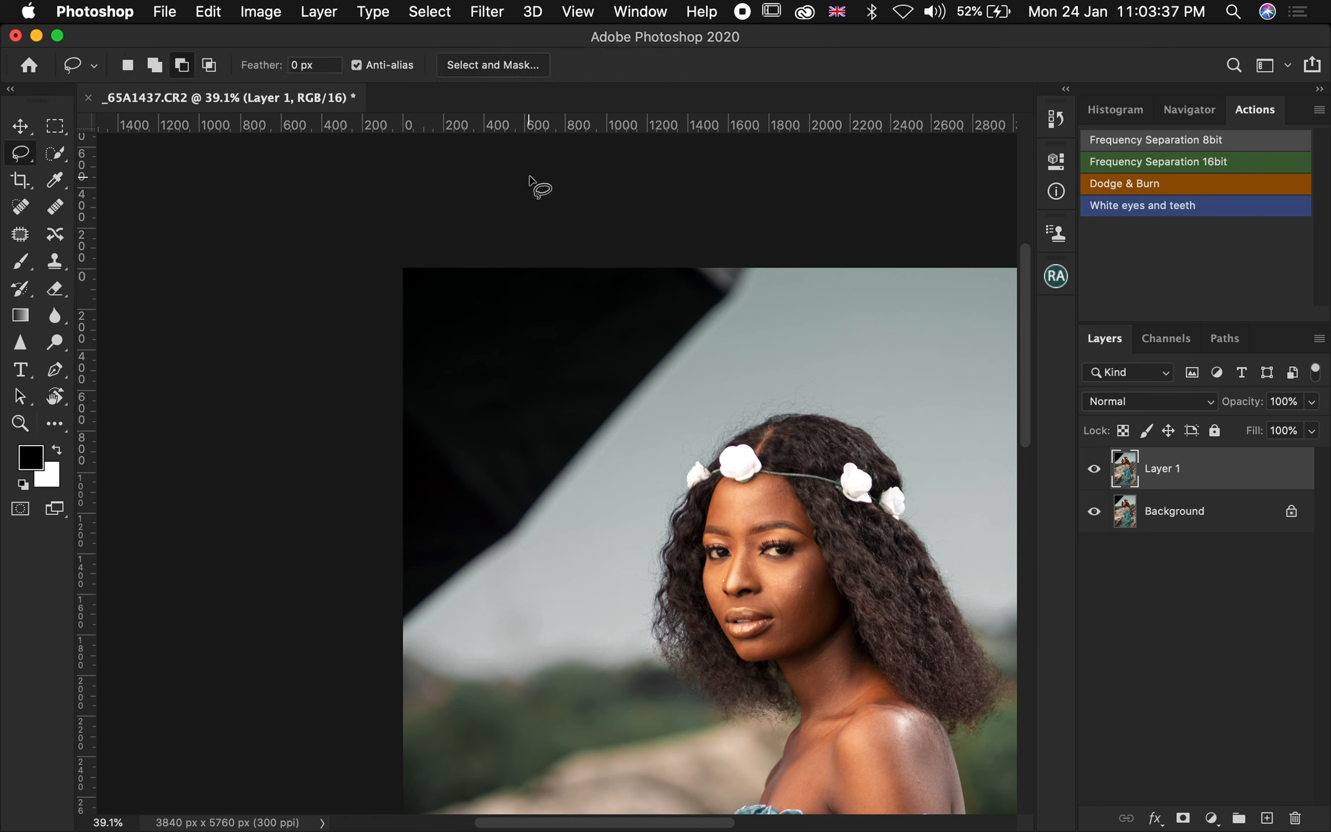
{"action": "mouse_move", "coordinate": [781, 270]}
{"action": "left_mouse_down"}
{"action": "mouse_move", "coordinate": [530, 557]}
{"action": "mouse_move", "coordinate": [461, 623]}
{"action": "mouse_move", "coordinate": [409, 639]}
{"action": "mouse_move", "coordinate": [365, 576]}
{"action": "mouse_move", "coordinate": [350, 201]}
{"action": "mouse_move", "coordinate": [759, 133]}
{"action": "left_mouse_up"}
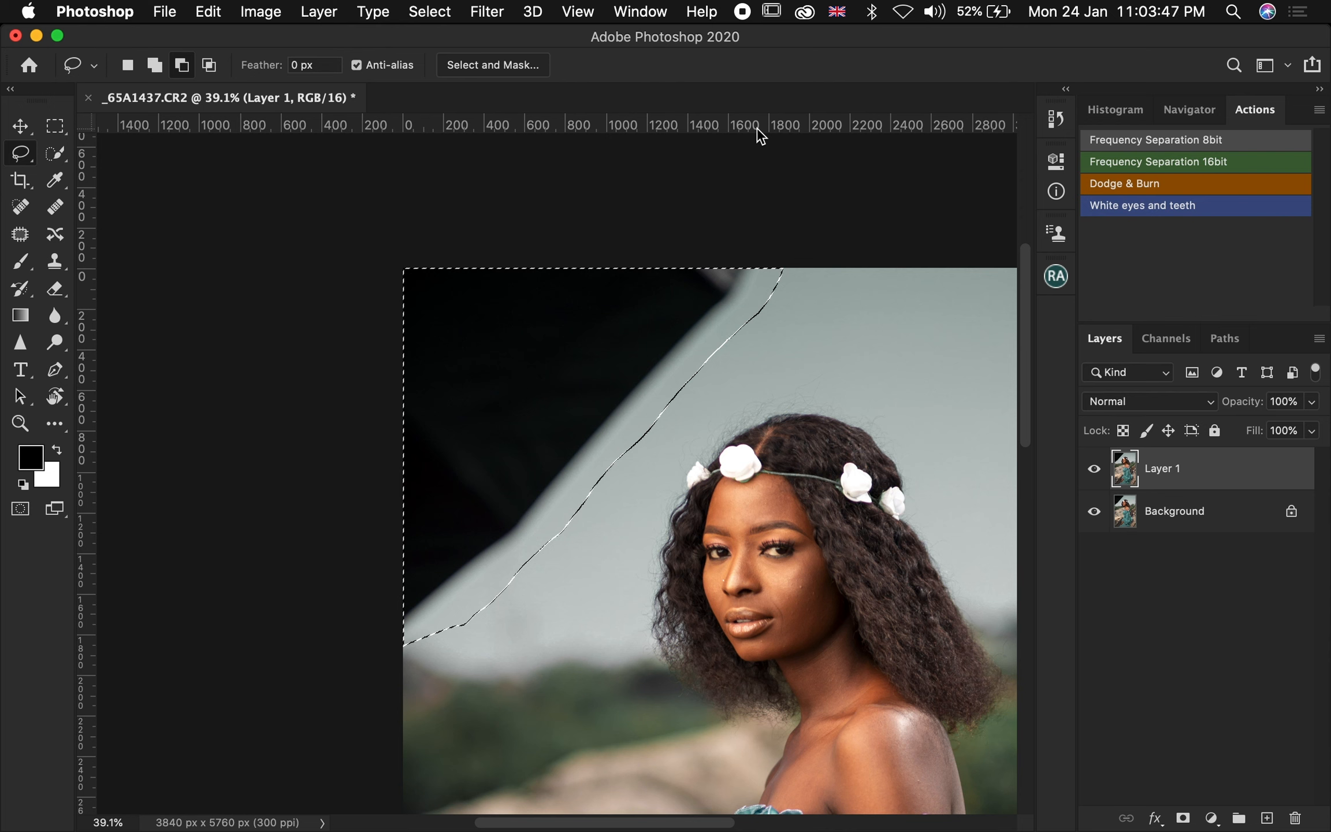
{"action": "key", "text": "shift+BackSpace"}
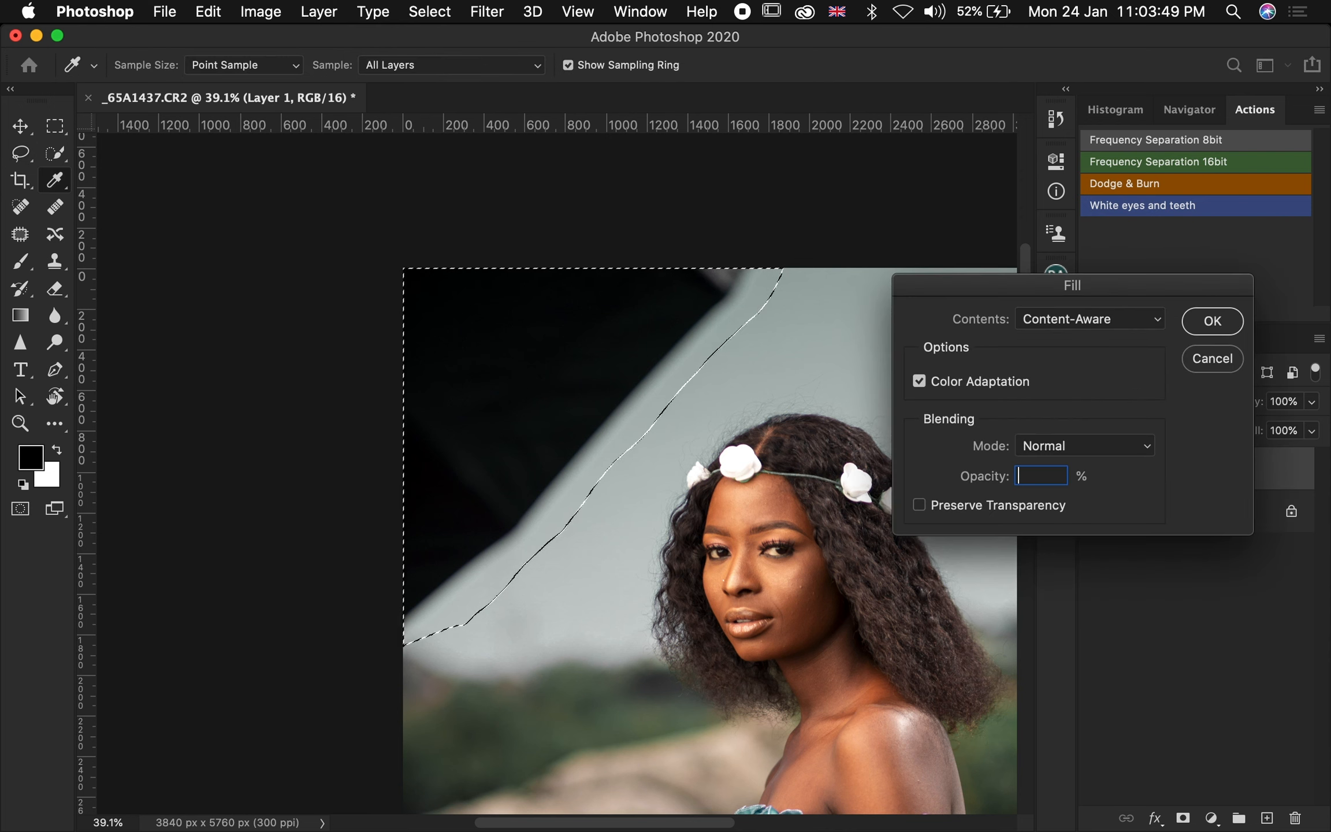
{"action": "left_click", "coordinate": [1198, 334]}
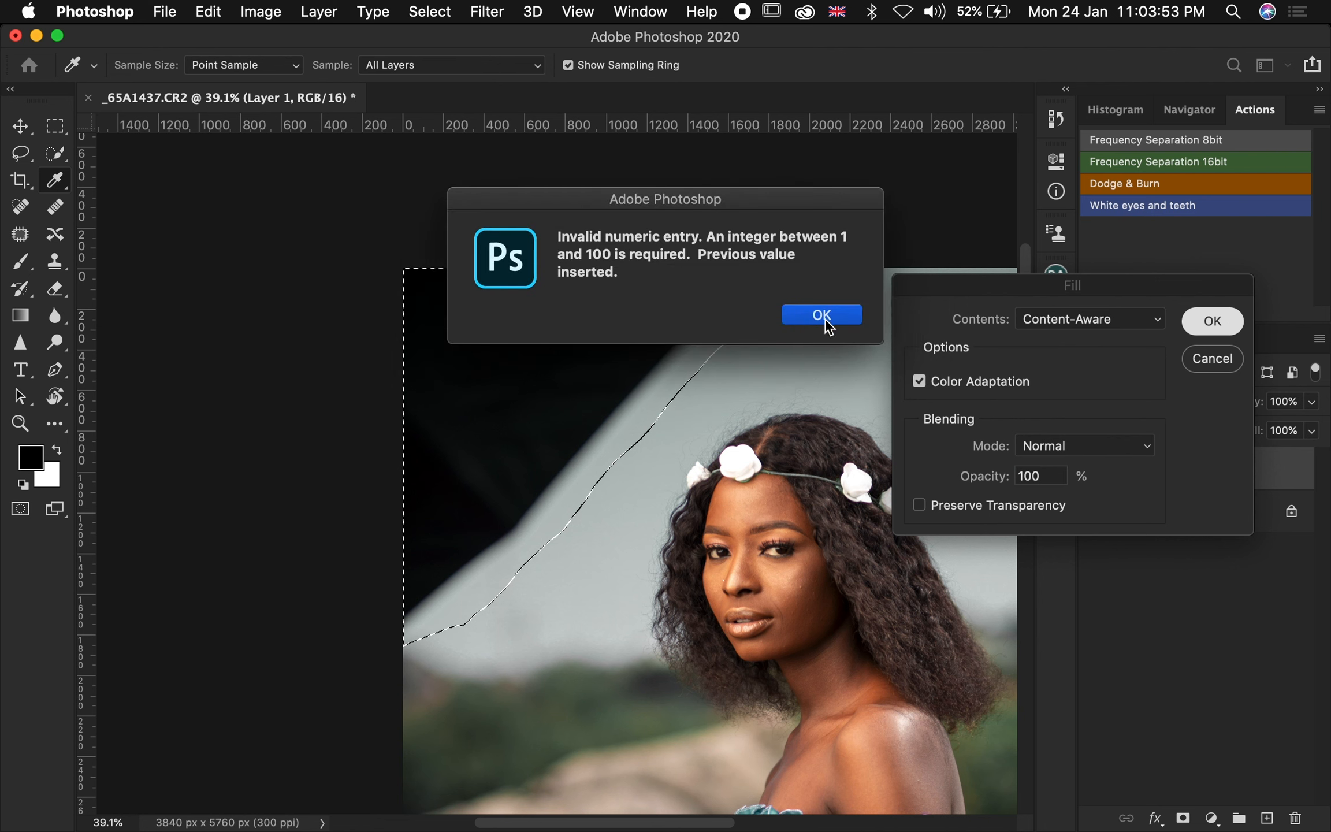
{"action": "left_click", "coordinate": [829, 327]}
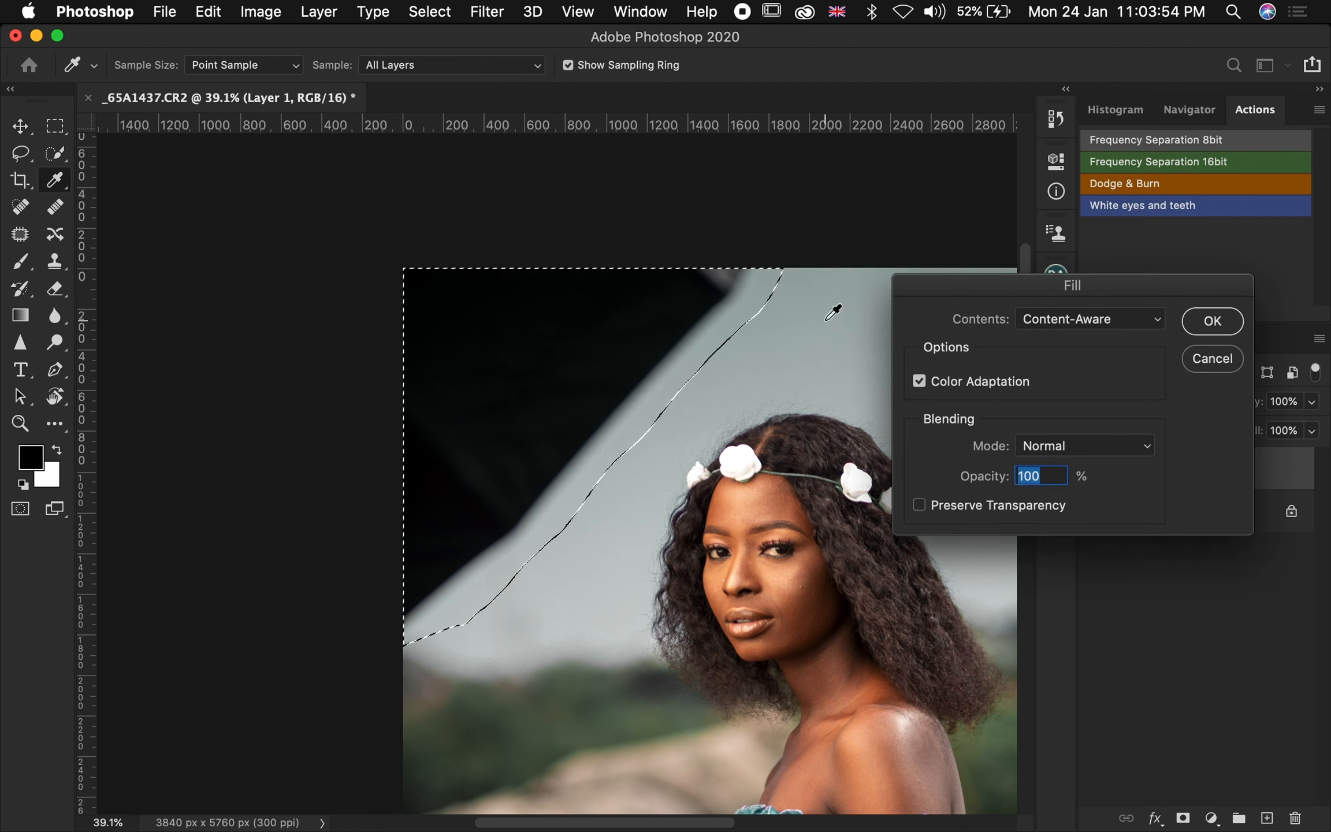
{"action": "left_click", "coordinate": [1202, 322]}
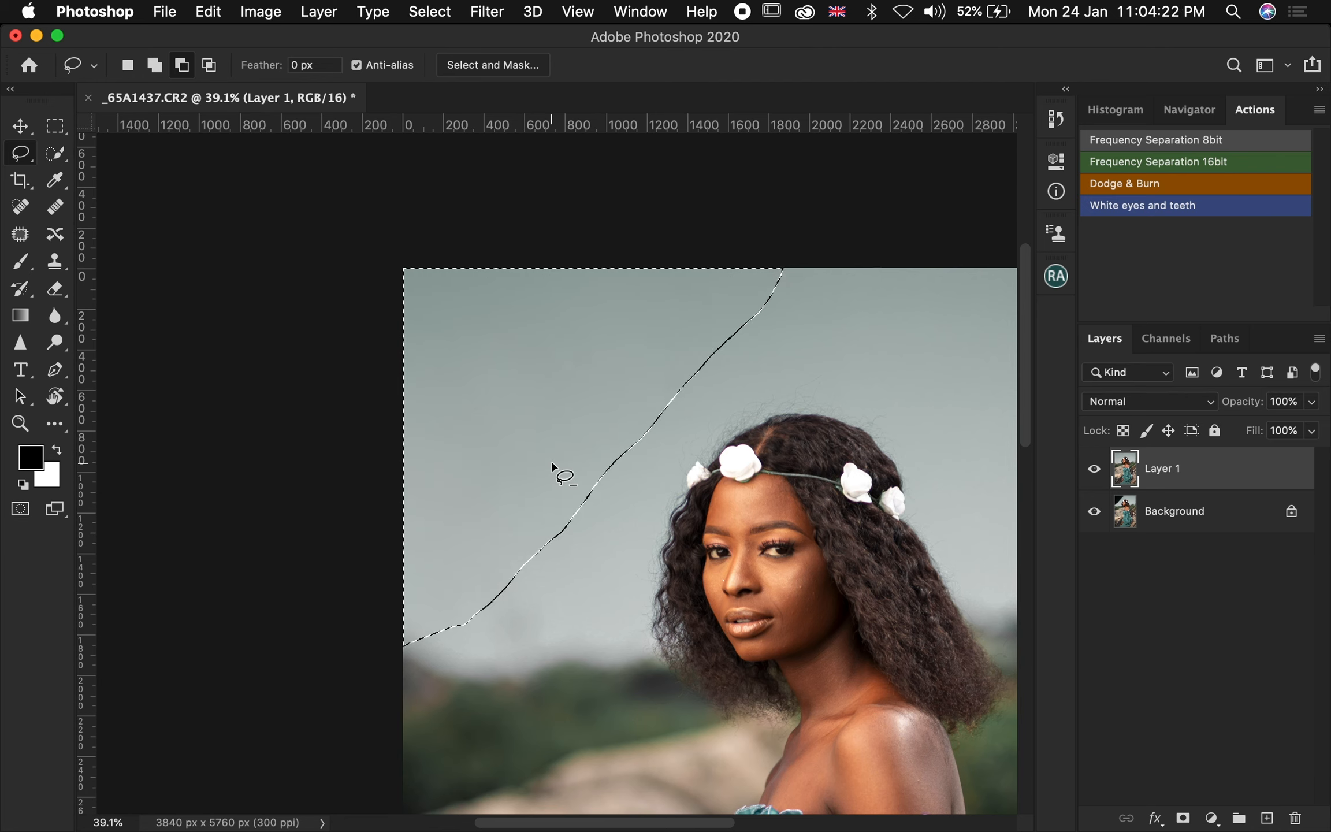
{"action": "key", "text": "super+d"}
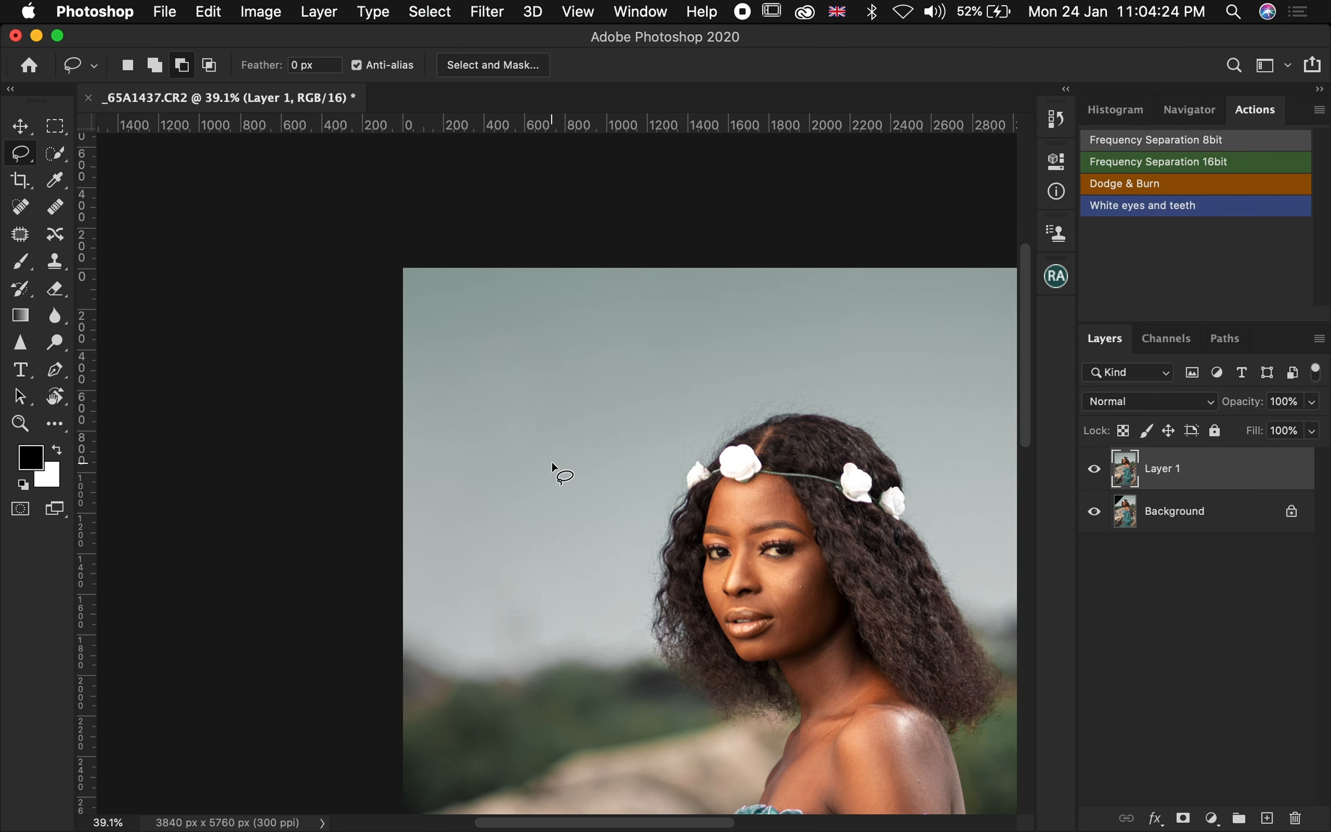
Crop to a 4:5 ratio, extending the crop box slightly beyond the photo's top and bottom
{"action": "key", "text": "z"}
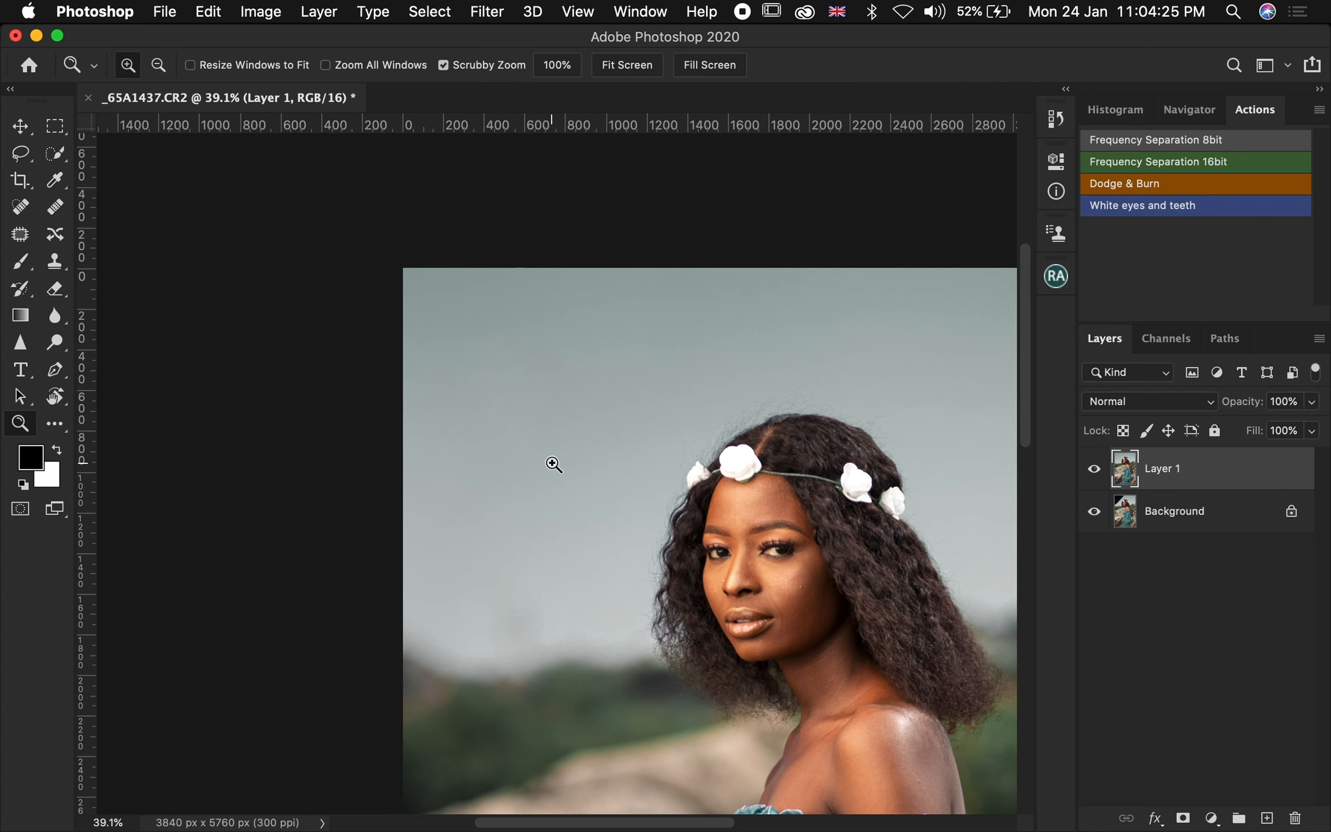
{"action": "left_click", "coordinate": [628, 65]}
{"action": "scroll", "coordinate": [569, 411], "scroll_direction": "down", "scroll_amount": 3}
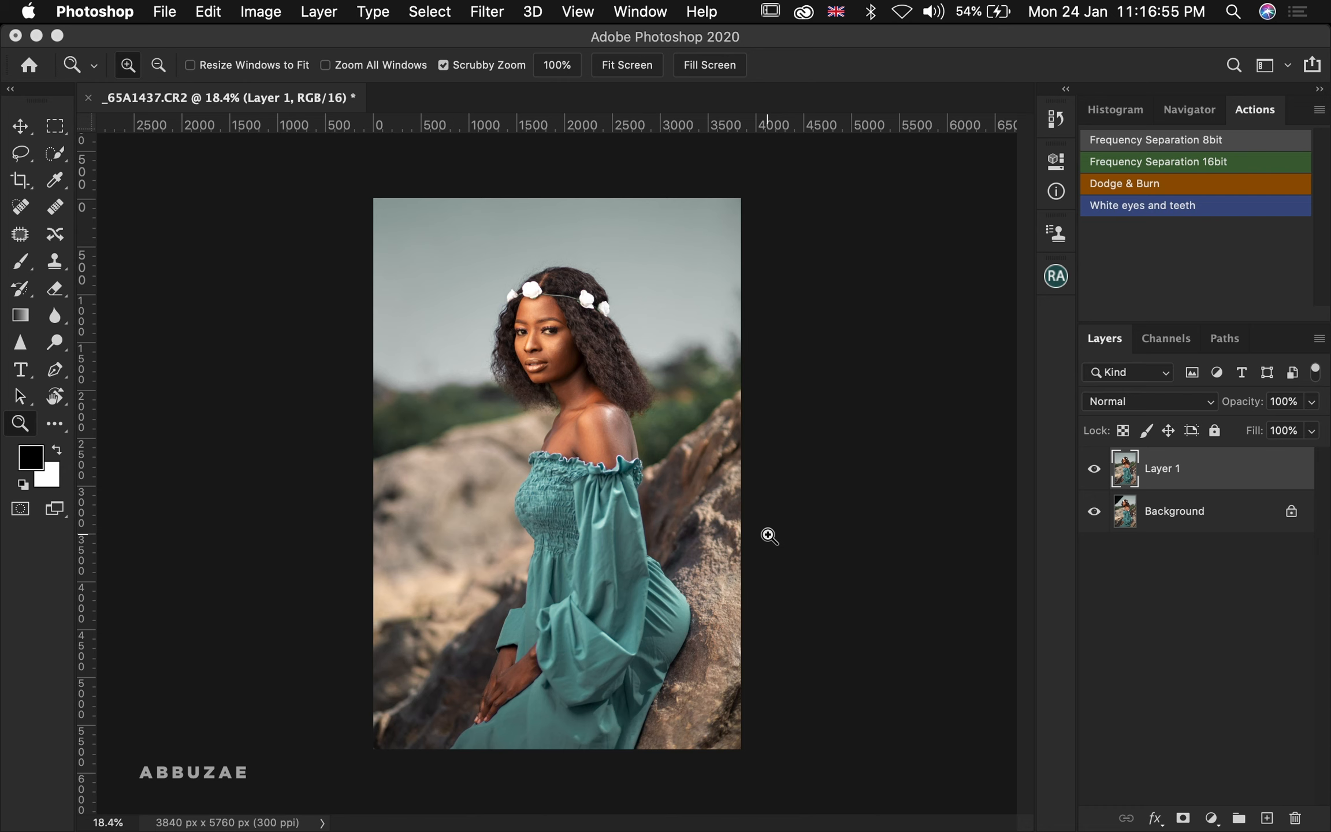
{"action": "left_click", "coordinate": [20, 179]}
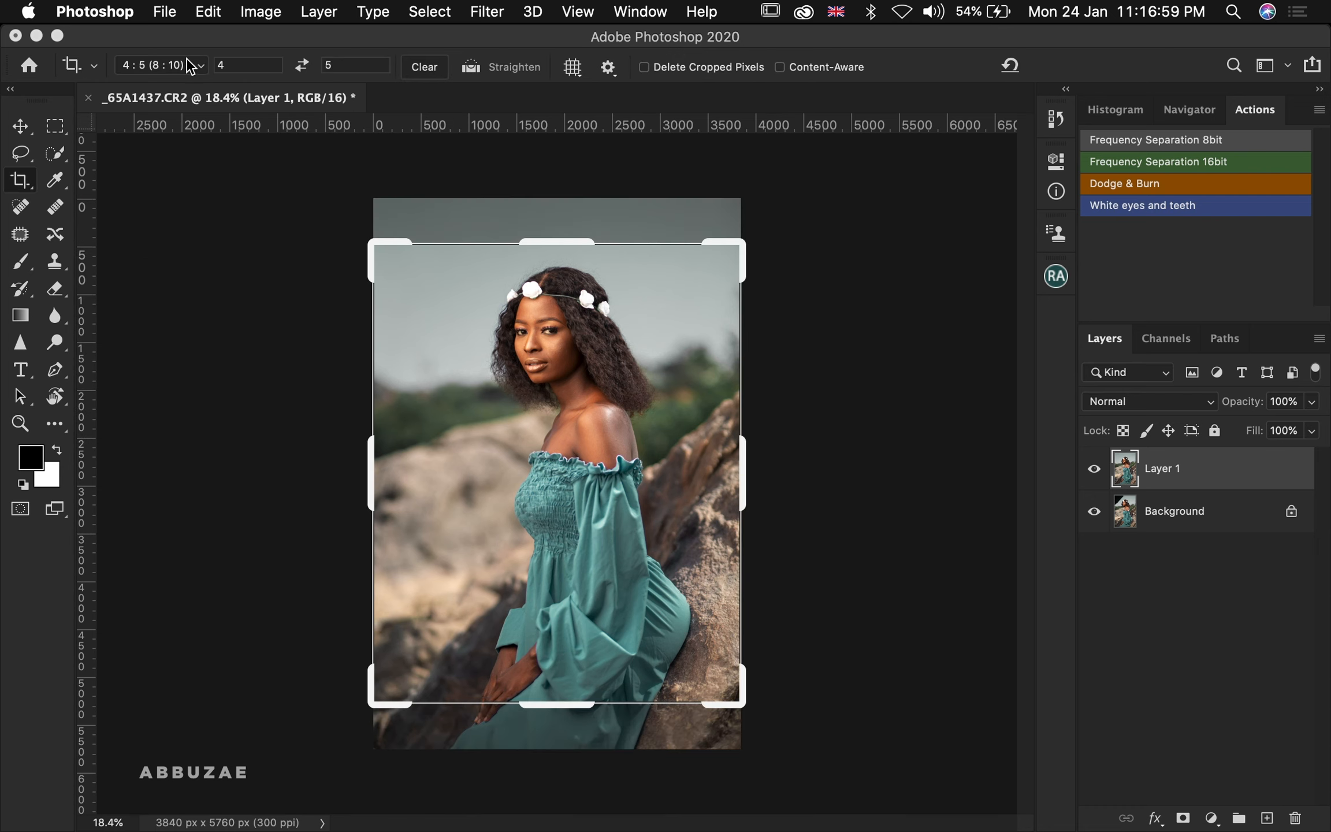
{"action": "left_click", "coordinate": [205, 69]}
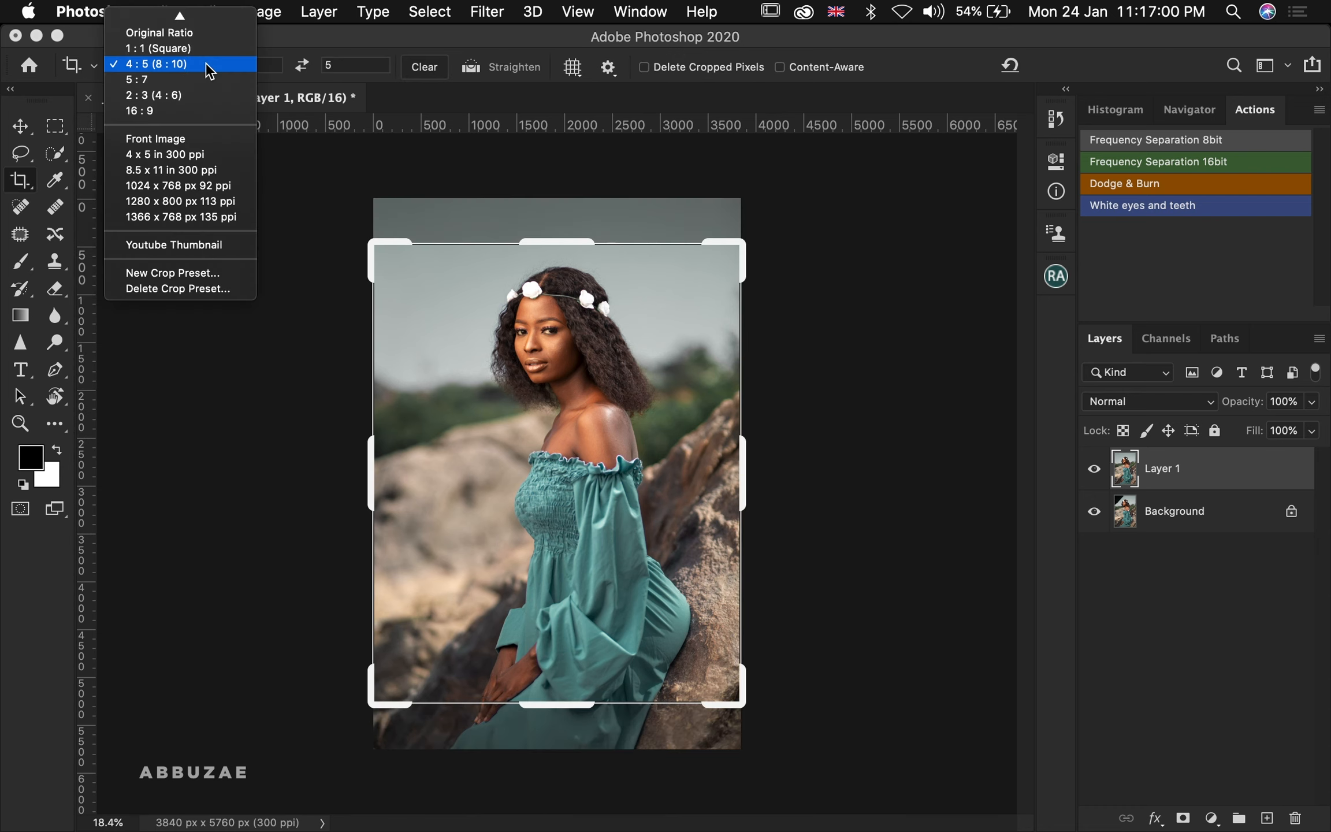
{"action": "left_click", "coordinate": [168, 67]}
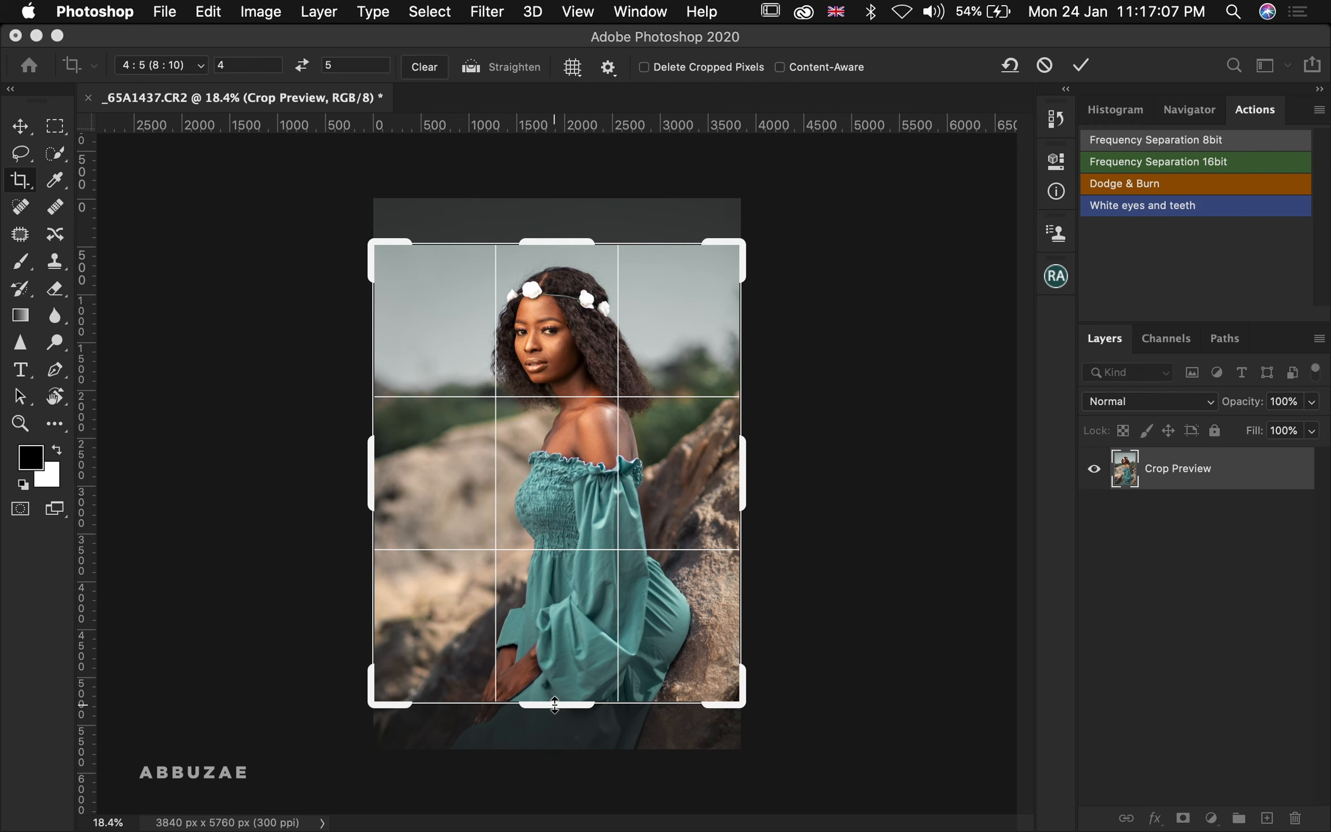
{"action": "left_click_drag", "start_coordinate": [553, 705], "coordinate": [551, 717]}
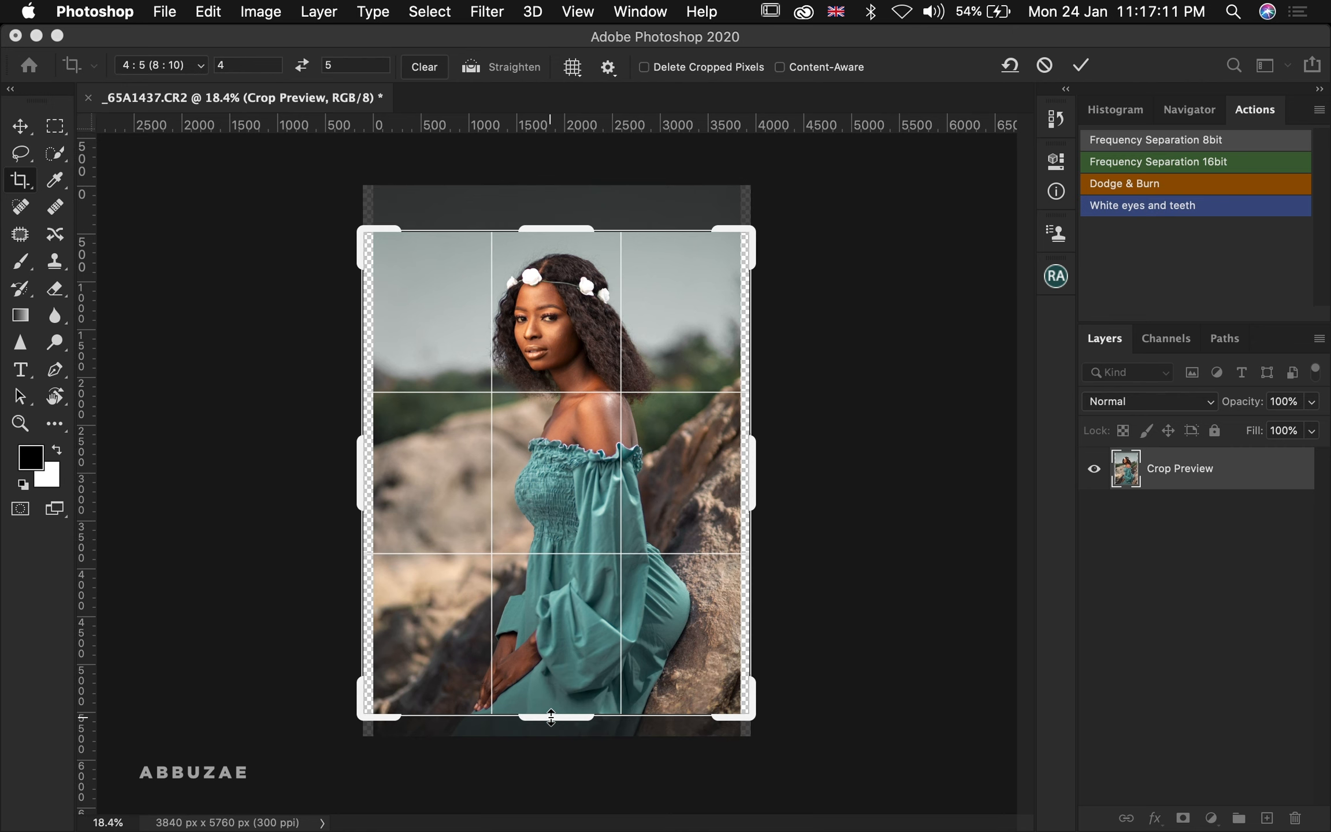
{"action": "left_click_drag", "start_coordinate": [535, 234], "coordinate": [539, 206]}
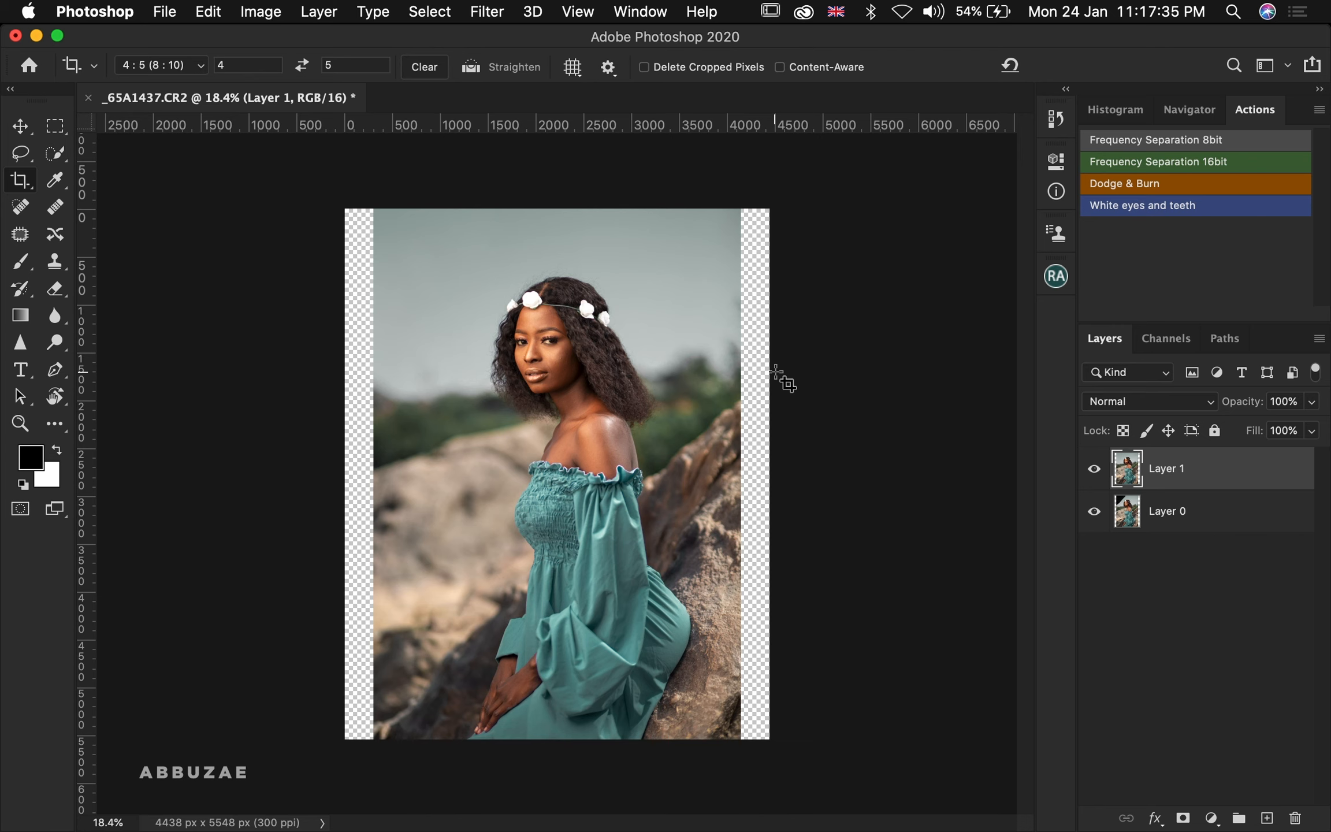
Select the empty strip along the left edge and fill it with Content-Aware fill, then deselect
{"action": "left_click", "coordinate": [57, 128]}
{"action": "left_click_drag", "start_coordinate": [344, 209], "coordinate": [376, 830]}
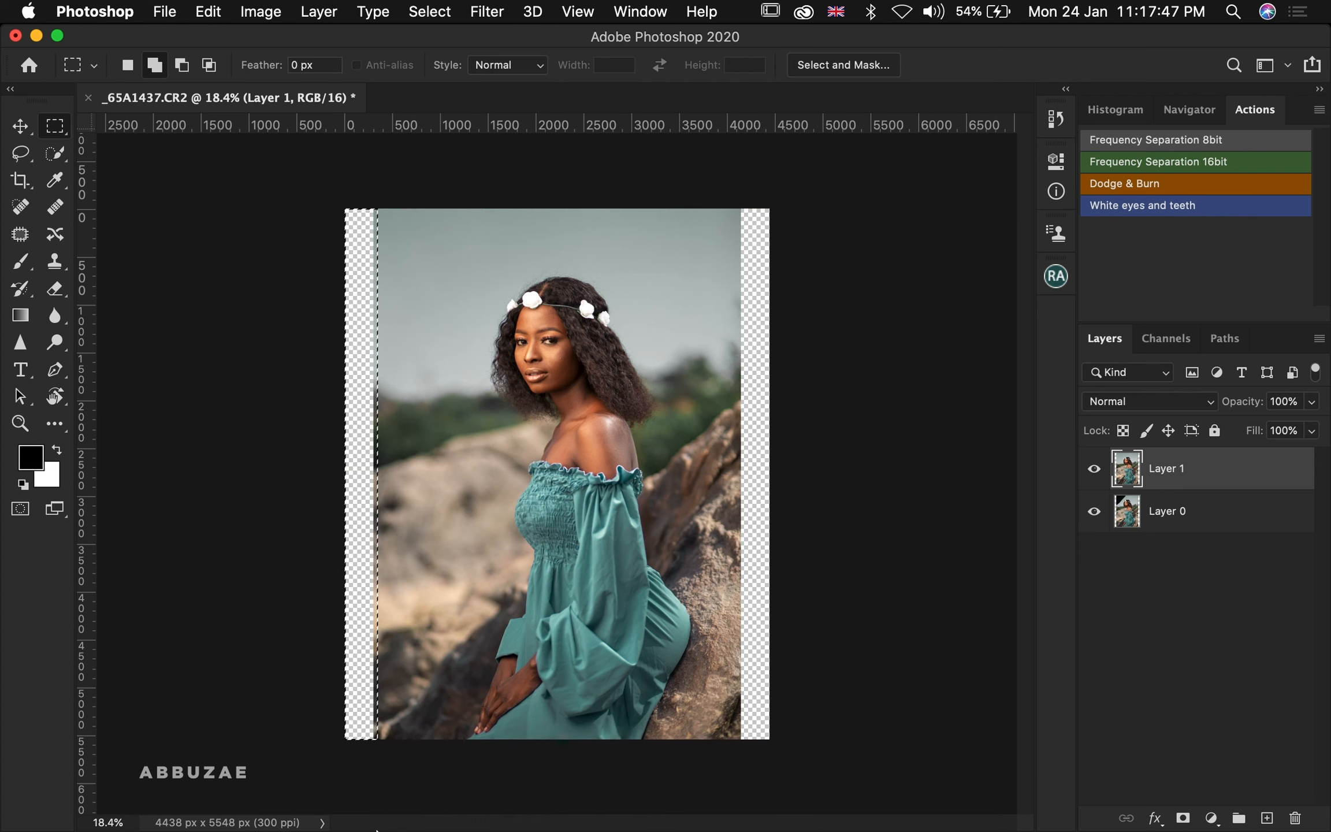
{"action": "key", "text": "shift+BackSpace"}
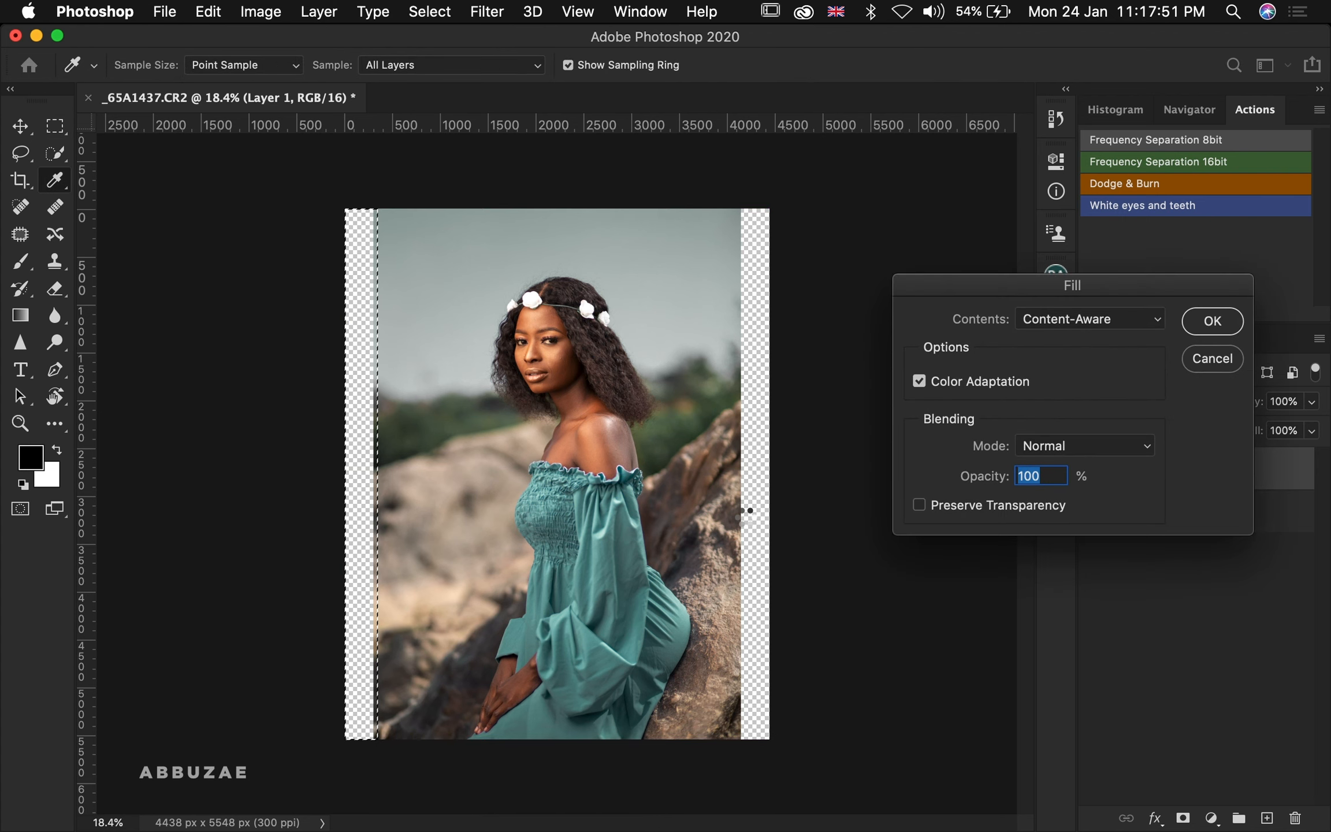
{"action": "key", "text": "Return"}
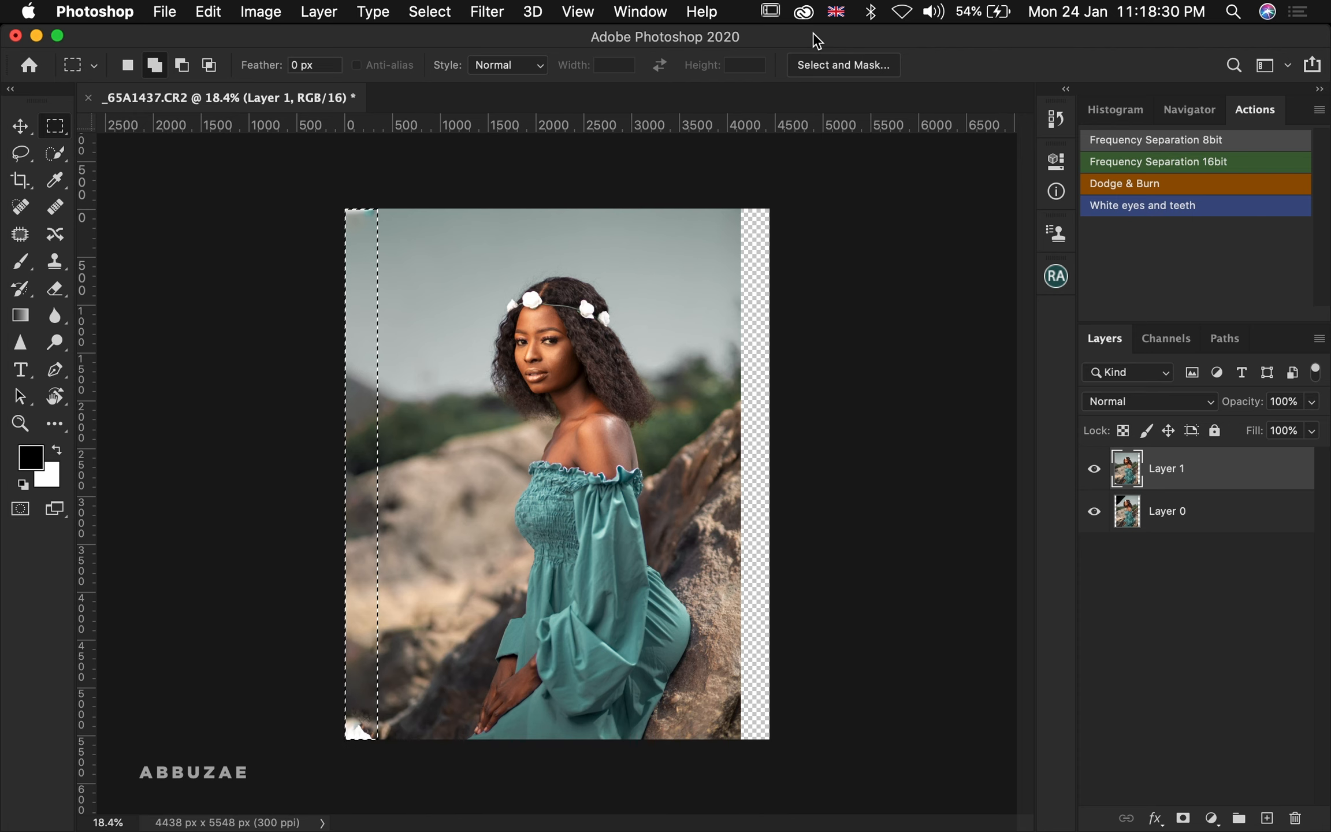
{"action": "key", "text": "super+d"}
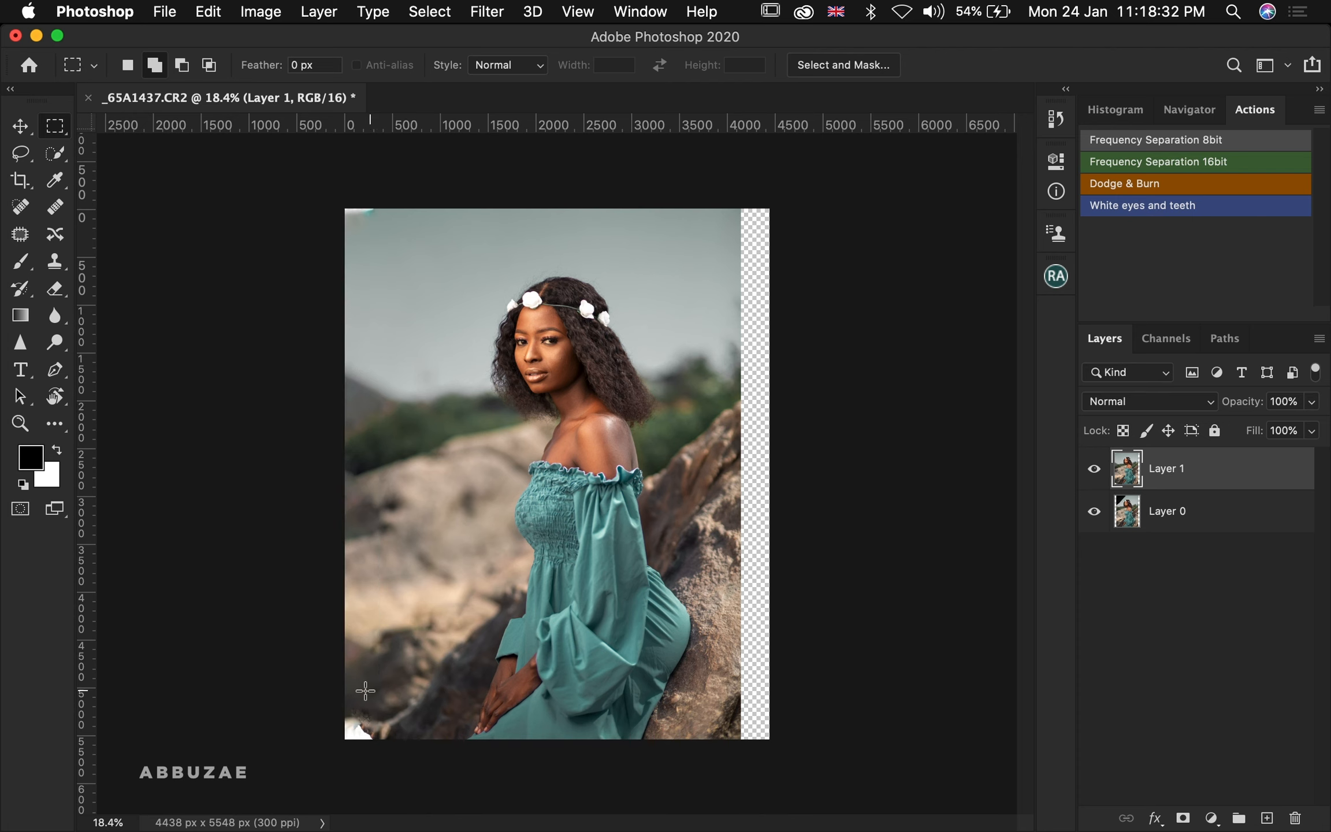
Clone out the teal artifact in the top-left corner with the Clone Stamp using a larger brush
{"action": "key", "text": "z"}
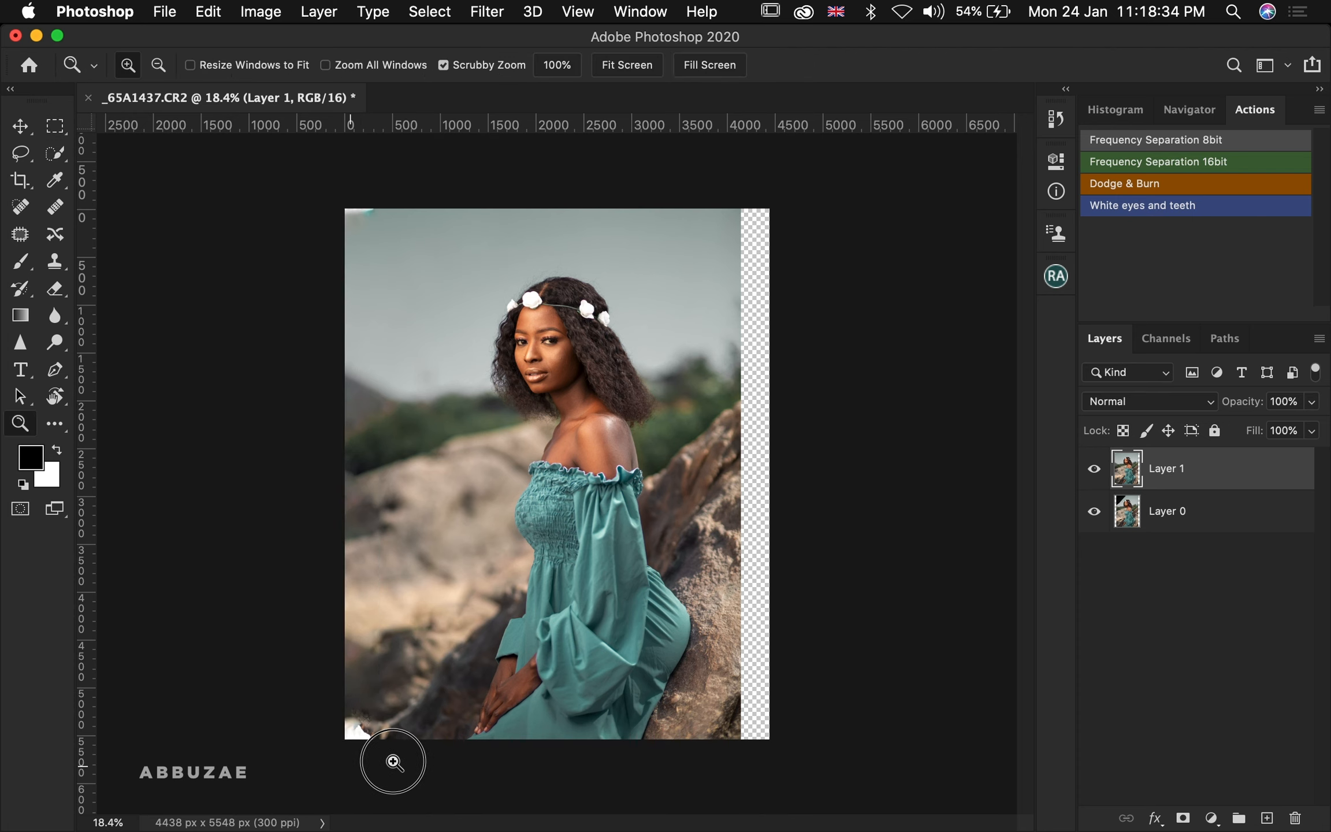
{"action": "left_click_drag", "start_coordinate": [392, 761], "coordinate": [350, 690]}
{"action": "left_click_drag", "start_coordinate": [364, 212], "coordinate": [490, 240]}
{"action": "left_click", "coordinate": [57, 261]}
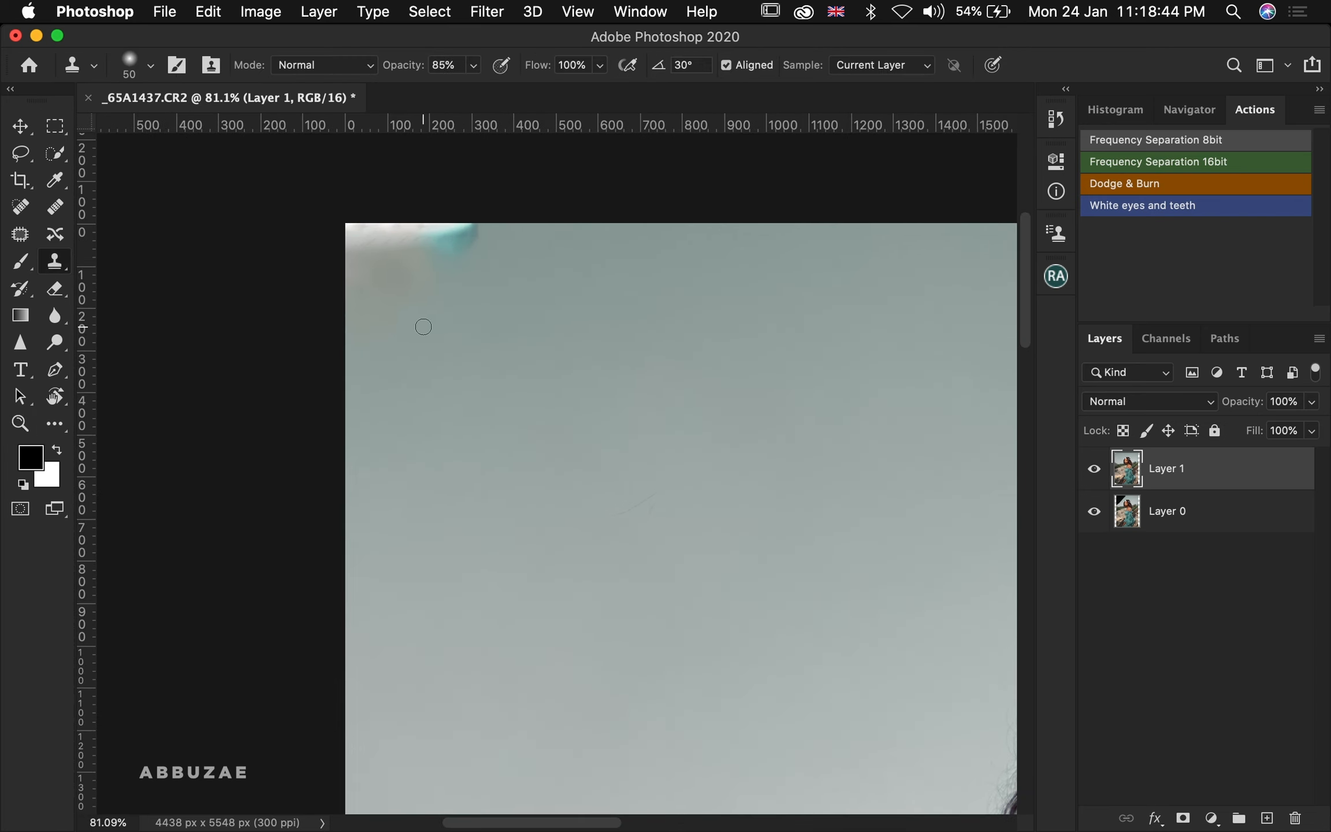
{"action": "key", "text": "bracketright"}
{"action": "key", "text": "bracketright"}
{"action": "key", "text": "bracketright"}
{"action": "key", "text": "bracketright"}
{"action": "key", "text": "bracketright"}
{"action": "key", "text": "bracketright"}
{"action": "key", "text": "bracketright"}
{"action": "key", "text": "bracketright"}
{"action": "key", "text": "bracketright"}
{"action": "key", "text": "bracketright"}
{"action": "key", "text": "bracketright"}
{"action": "key", "text": "bracketright"}
{"action": "left_click", "coordinate": [569, 275], "text": "alt"}
{"action": "left_click", "coordinate": [453, 245]}
{"action": "mouse_move", "coordinate": [454, 245]}
{"action": "left_mouse_down"}
{"action": "mouse_move", "coordinate": [336, 252]}
{"action": "mouse_move", "coordinate": [371, 247]}
{"action": "left_mouse_up"}
{"action": "mouse_move", "coordinate": [371, 300]}
{"action": "left_mouse_down"}
{"action": "mouse_move", "coordinate": [368, 347]}
{"action": "mouse_move", "coordinate": [368, 259]}
{"action": "left_mouse_up"}
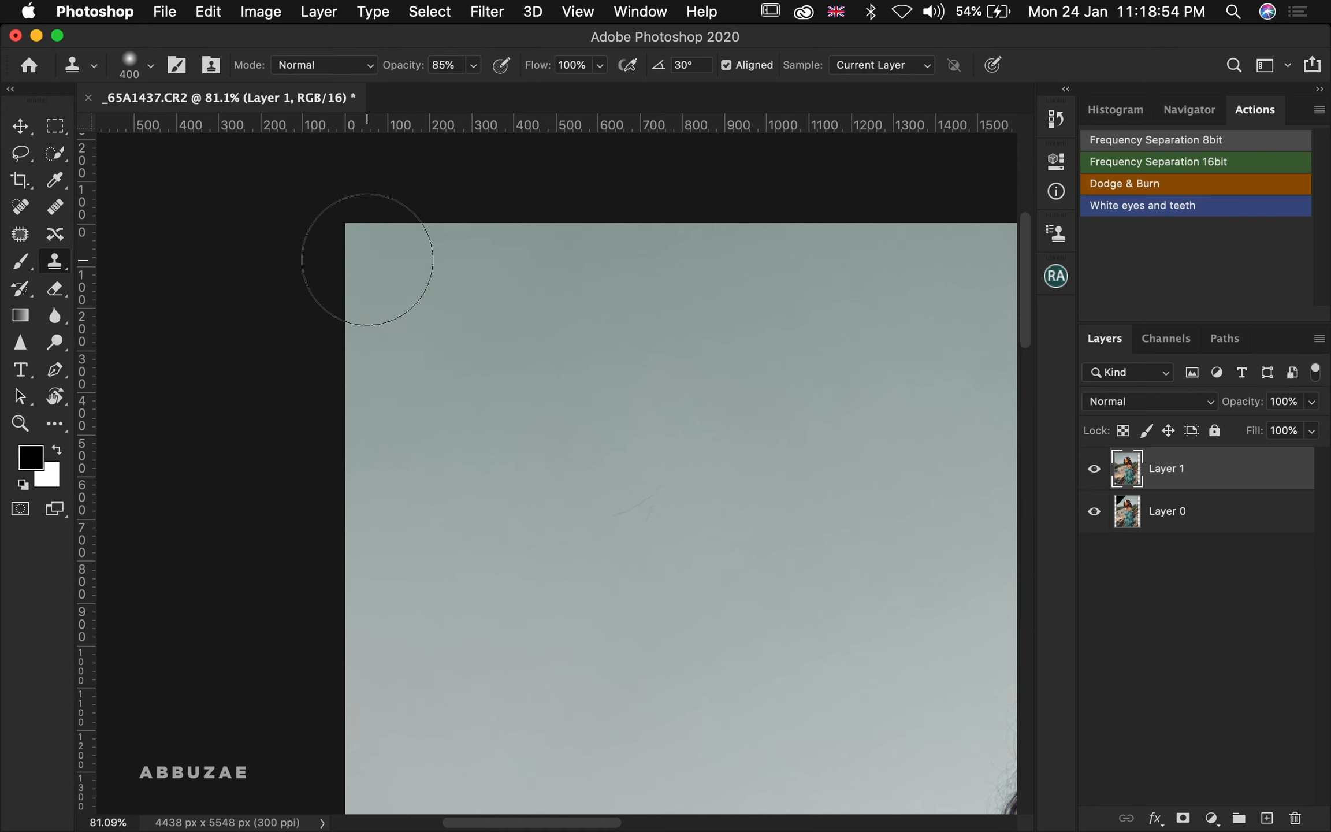
{"action": "key", "text": "z"}
{"action": "scroll", "coordinate": [463, 603], "scroll_direction": "down", "scroll_amount": 10}
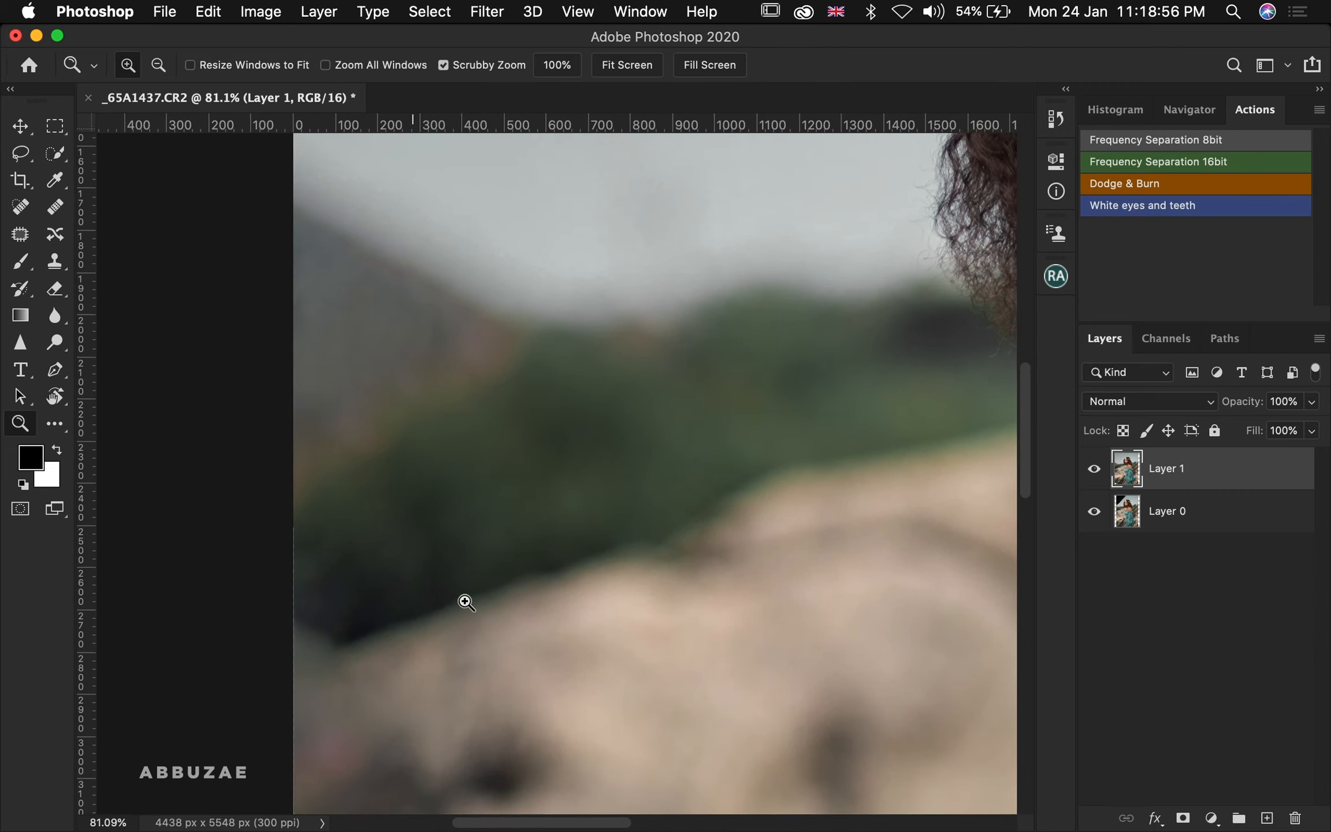
{"action": "scroll", "coordinate": [465, 602], "scroll_direction": "down", "scroll_amount": 10}
{"action": "scroll", "coordinate": [466, 602], "scroll_direction": "left", "scroll_amount": 2}
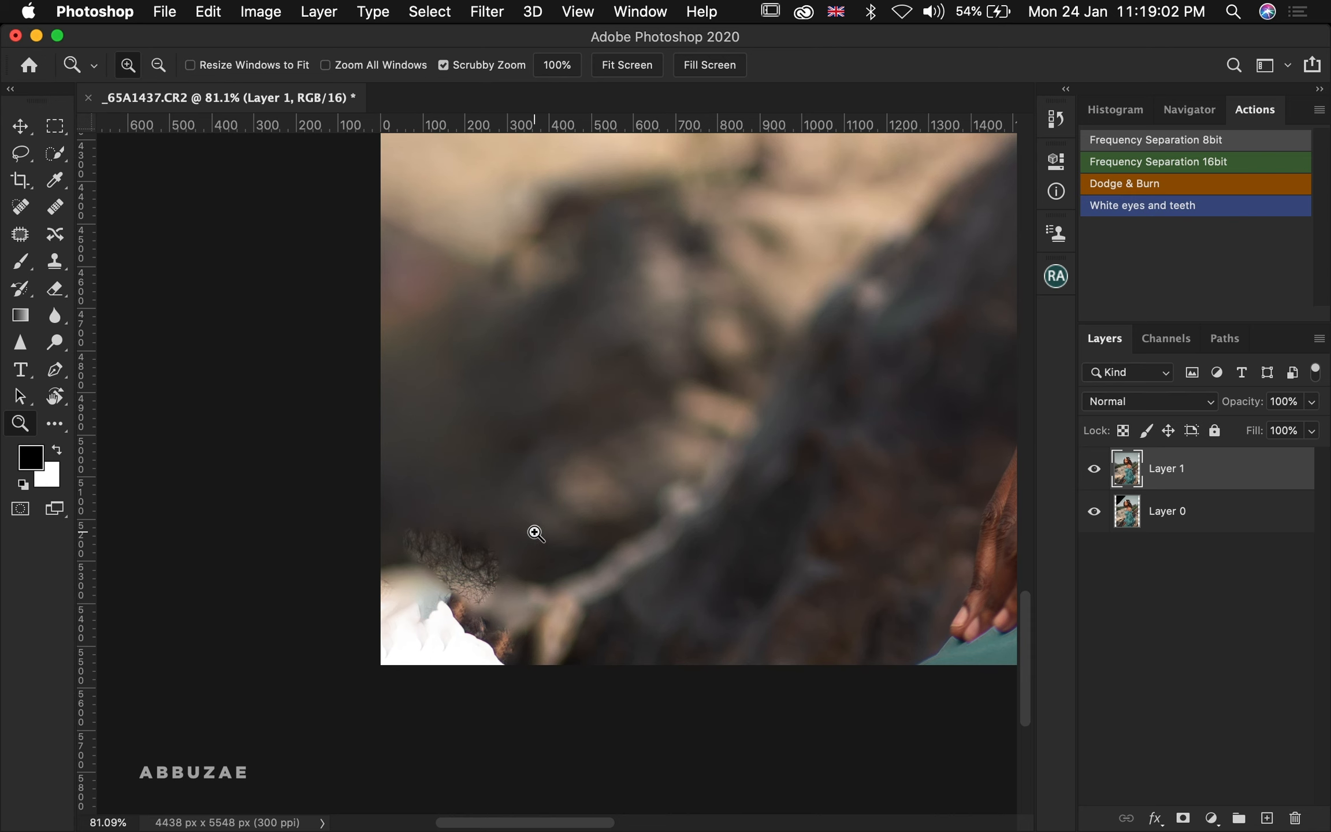
Duplicate the layer and stretch a selected strip along the photo's left side outward to cover the left edge, then deselect
{"action": "left_click", "coordinate": [623, 71]}
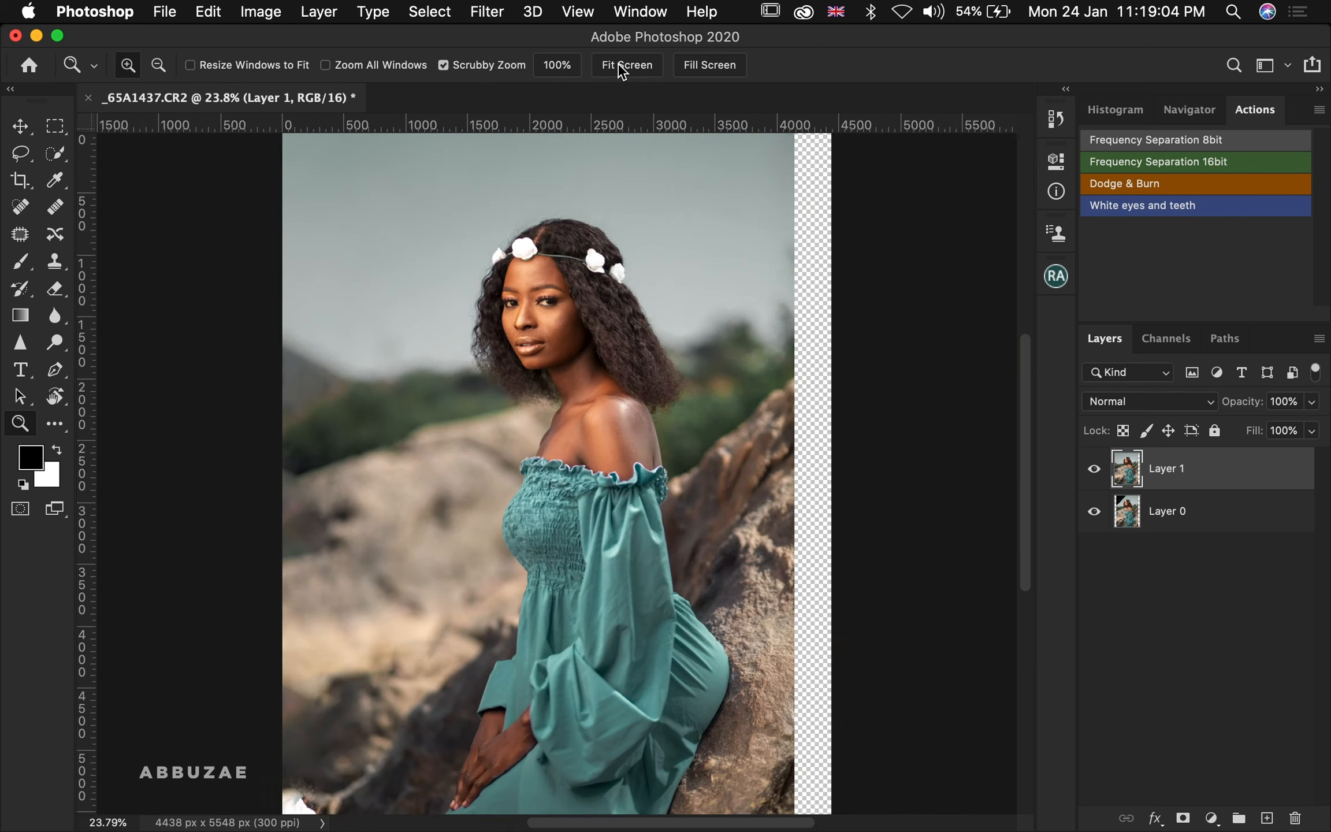
{"action": "left_click_drag", "start_coordinate": [520, 416], "coordinate": [491, 419]}
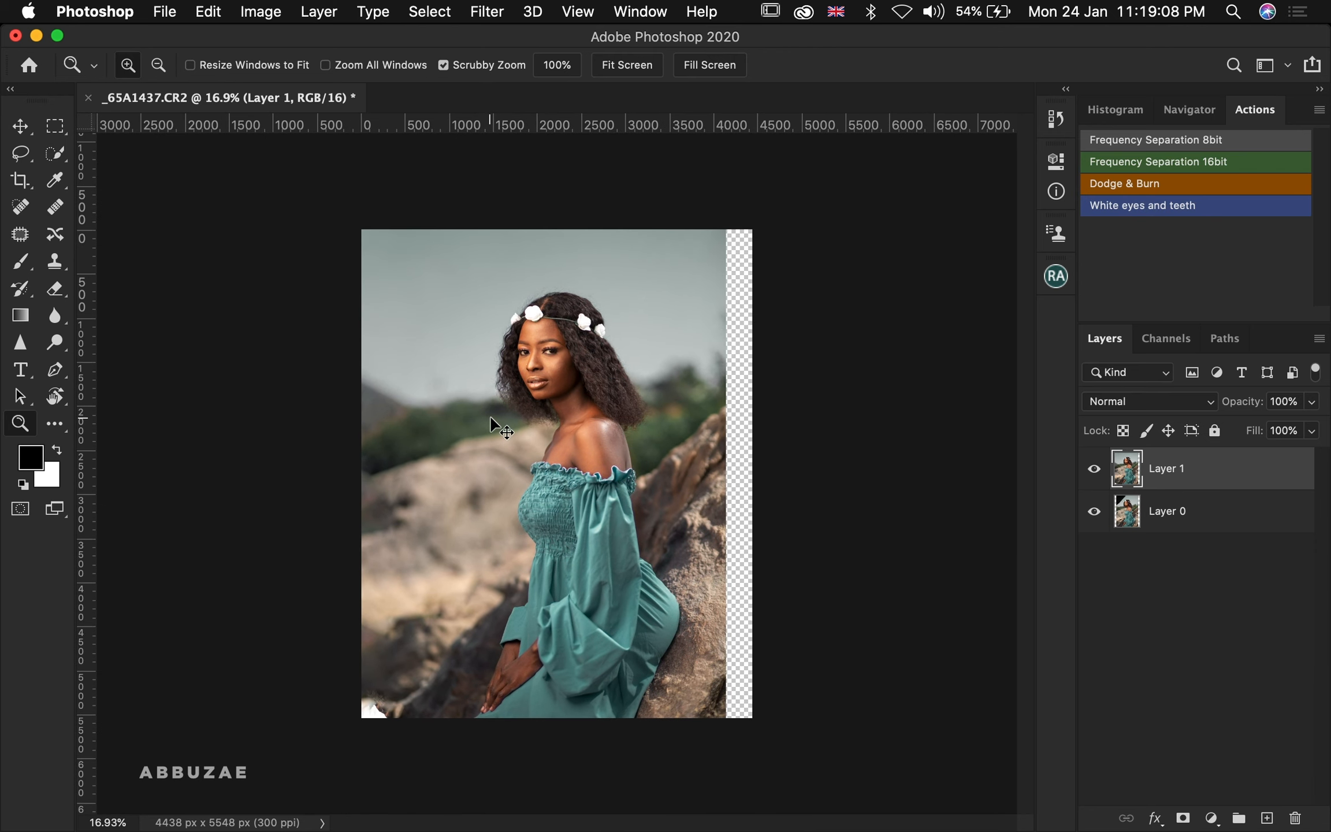
{"action": "key", "text": "super+j"}
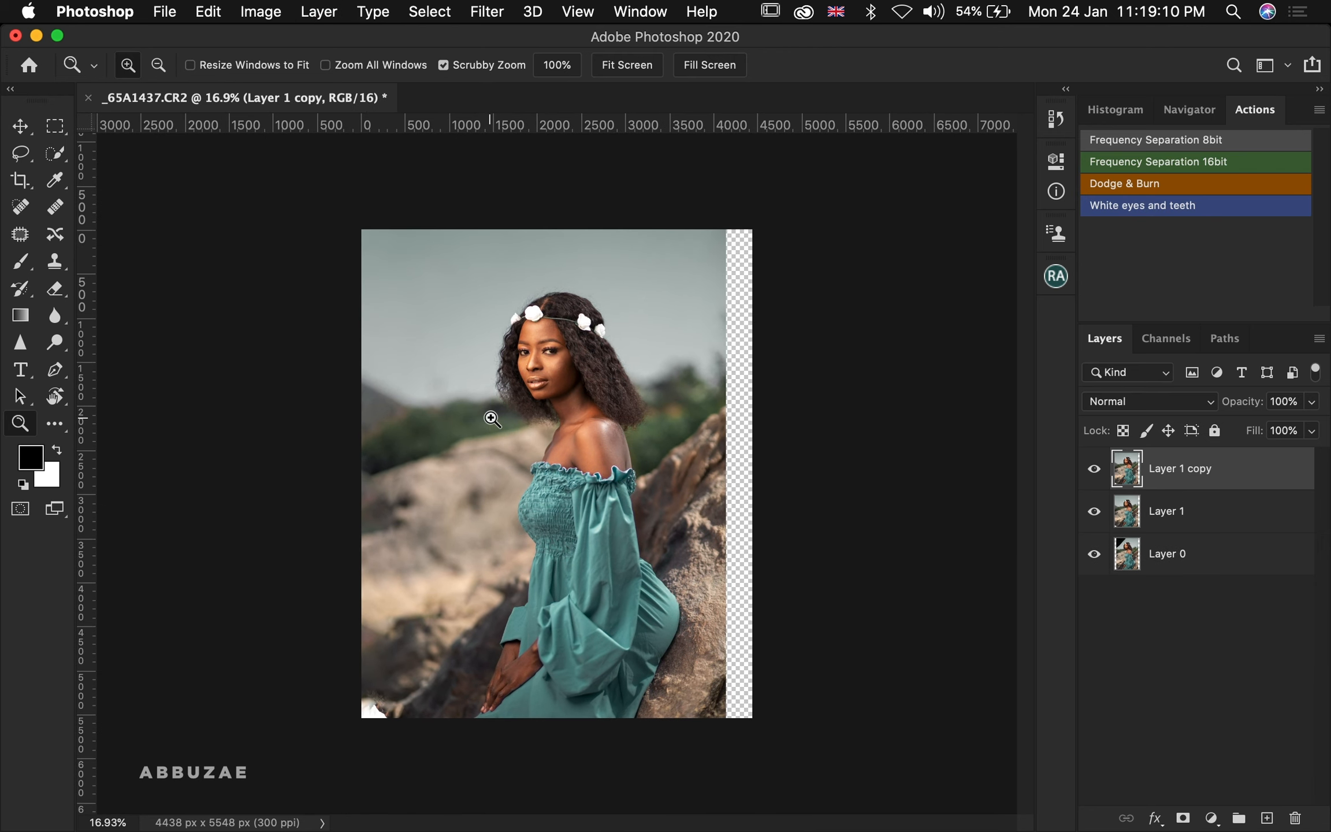
{"action": "key", "text": "m"}
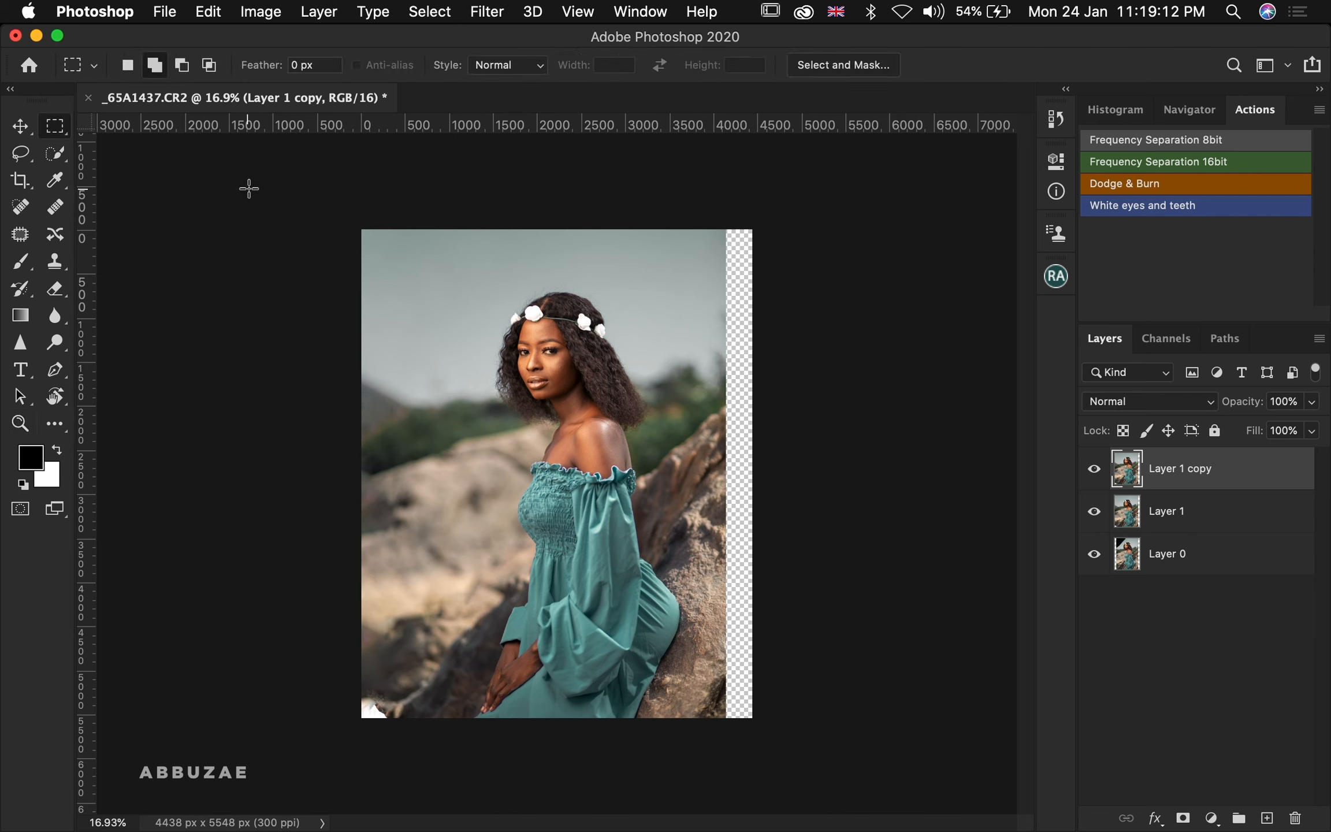
{"action": "left_click_drag", "start_coordinate": [362, 230], "coordinate": [473, 803]}
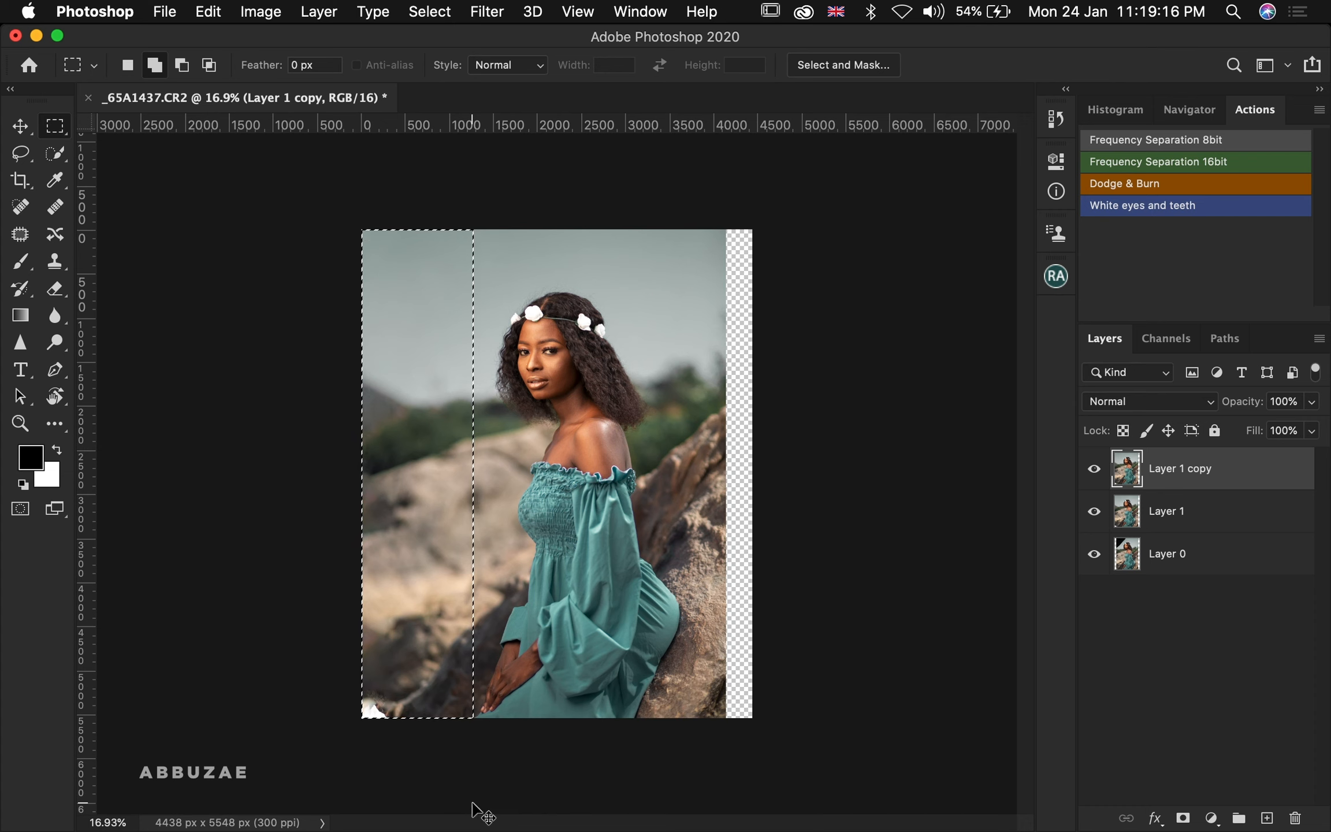
{"action": "key", "text": "super+t"}
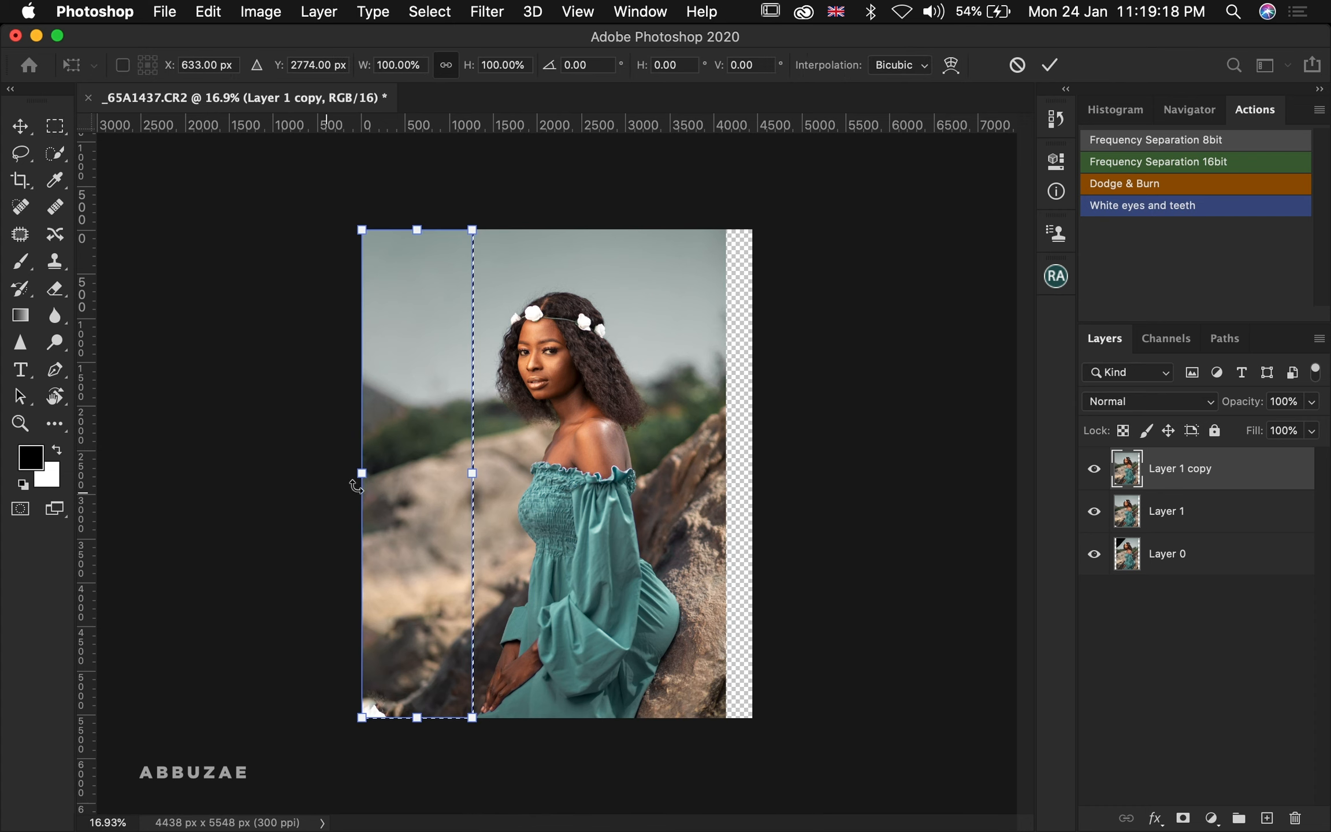
{"action": "left_click_drag", "start_coordinate": [365, 474], "coordinate": [314, 507]}
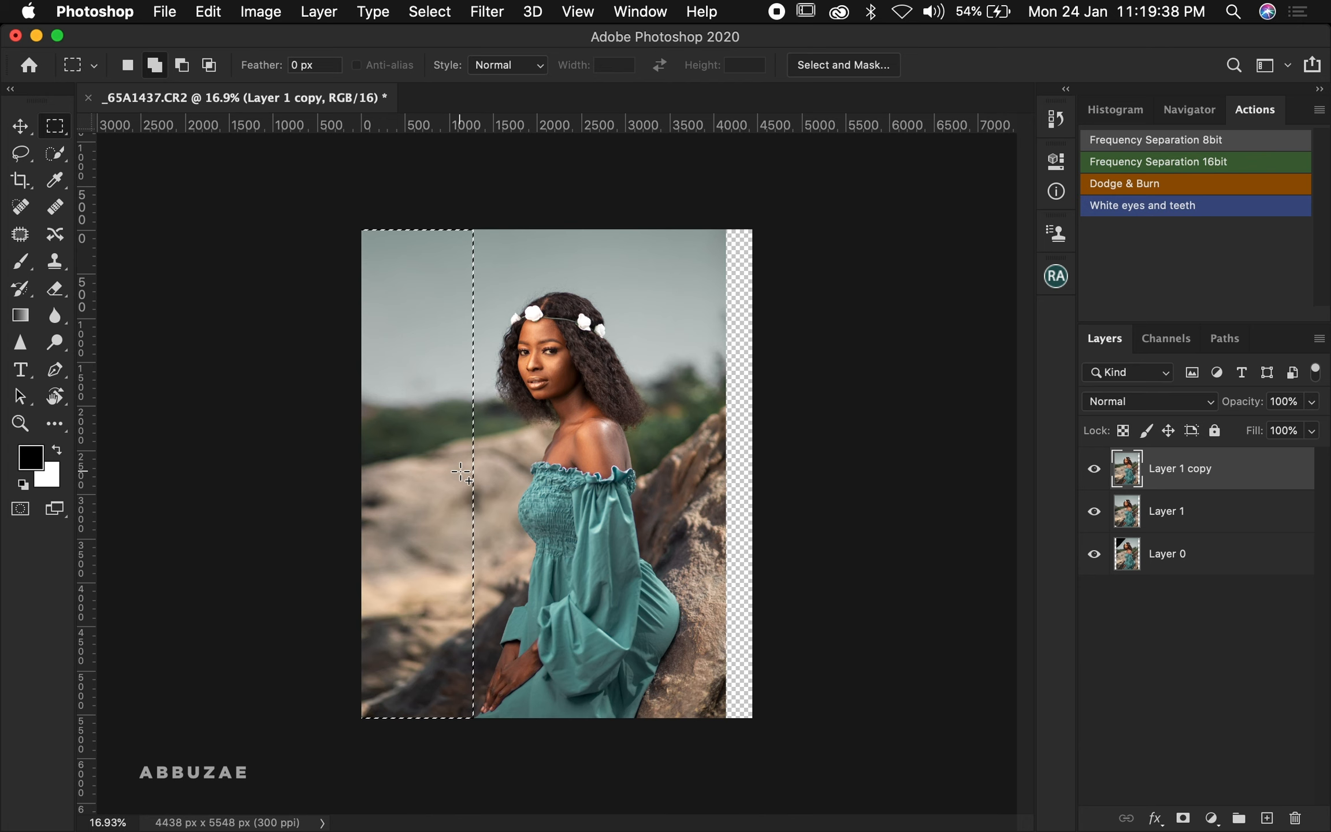
{"action": "key", "text": "super+d"}
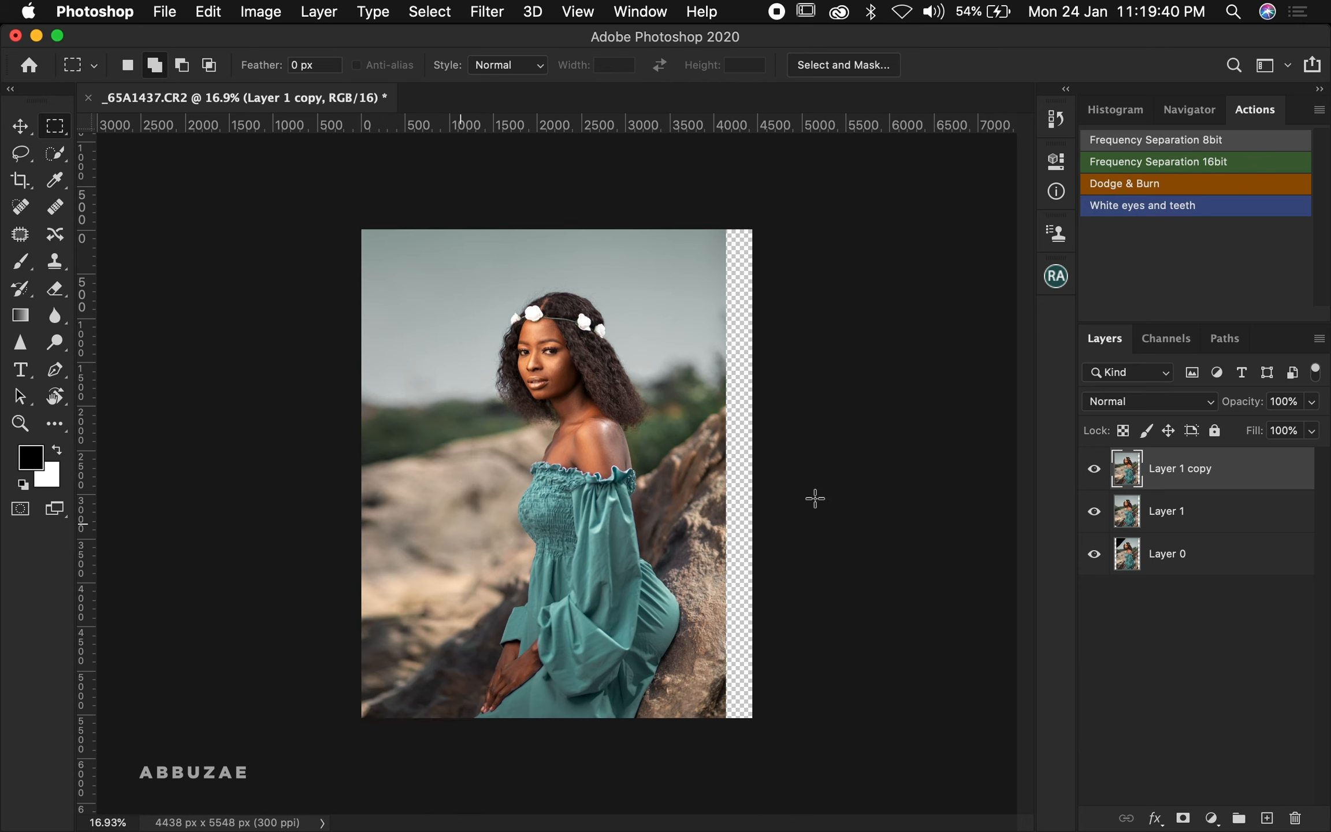
Add a layer mask to the copy, invert it to black, and paint white with an enlarged brush over the bottom-left corner
{"action": "left_click", "coordinate": [1183, 818]}
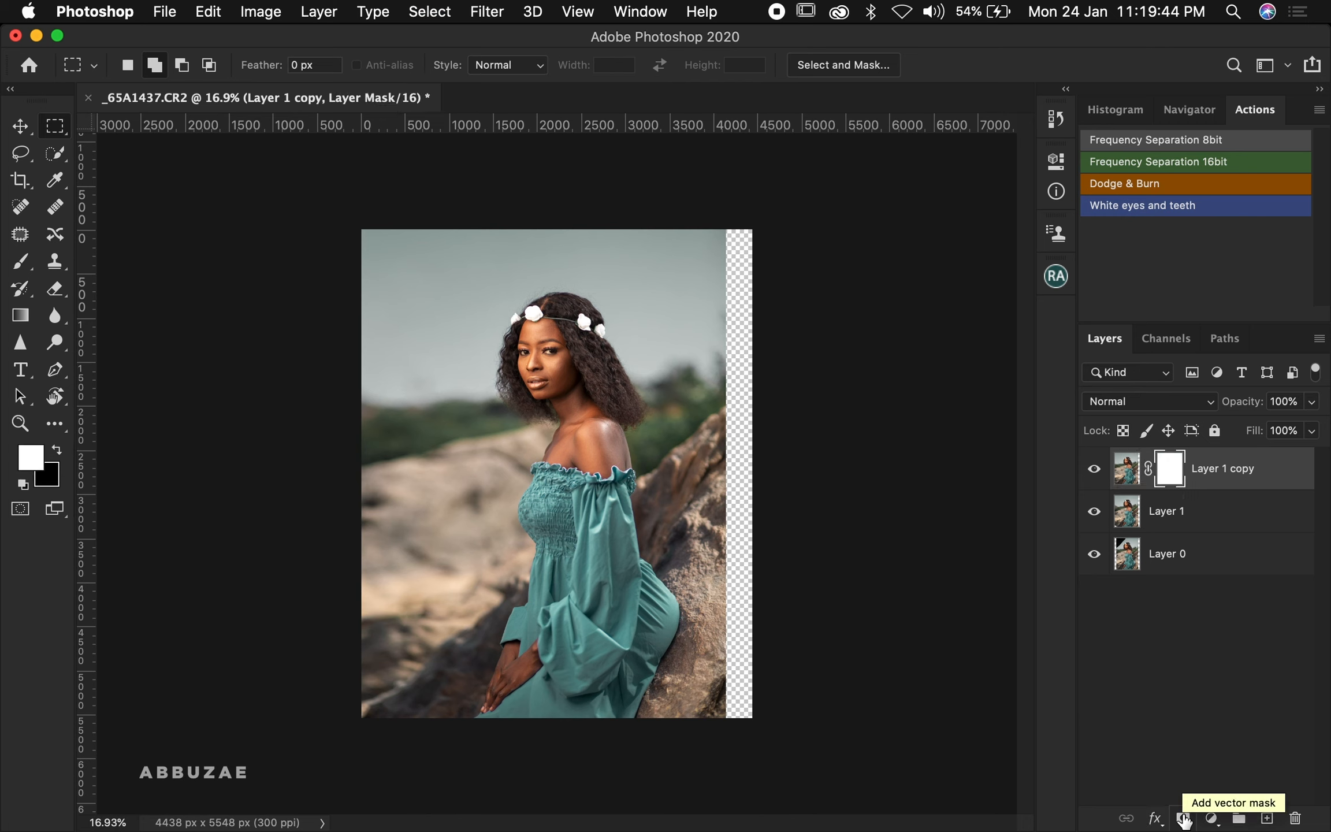
{"action": "key", "text": "super+i"}
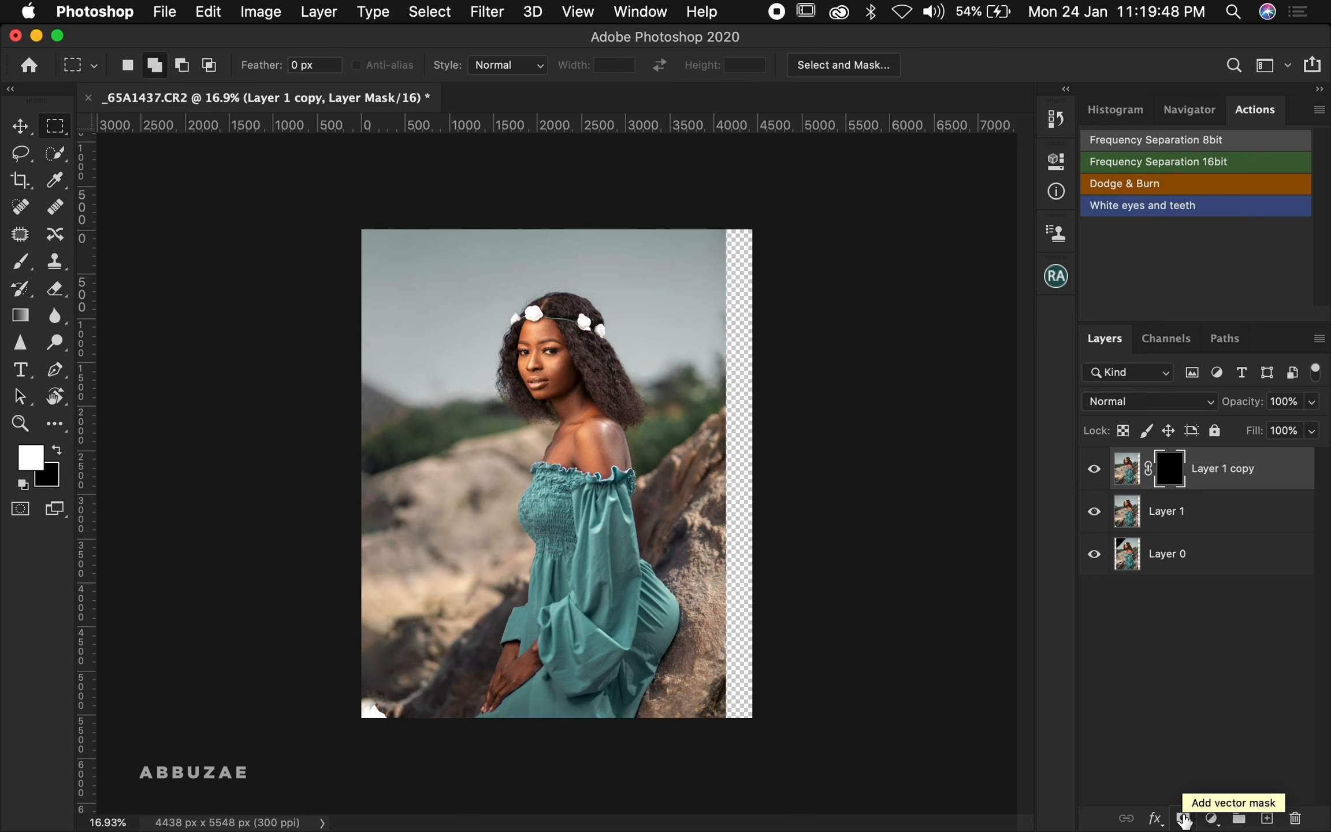
{"action": "key", "text": "b"}
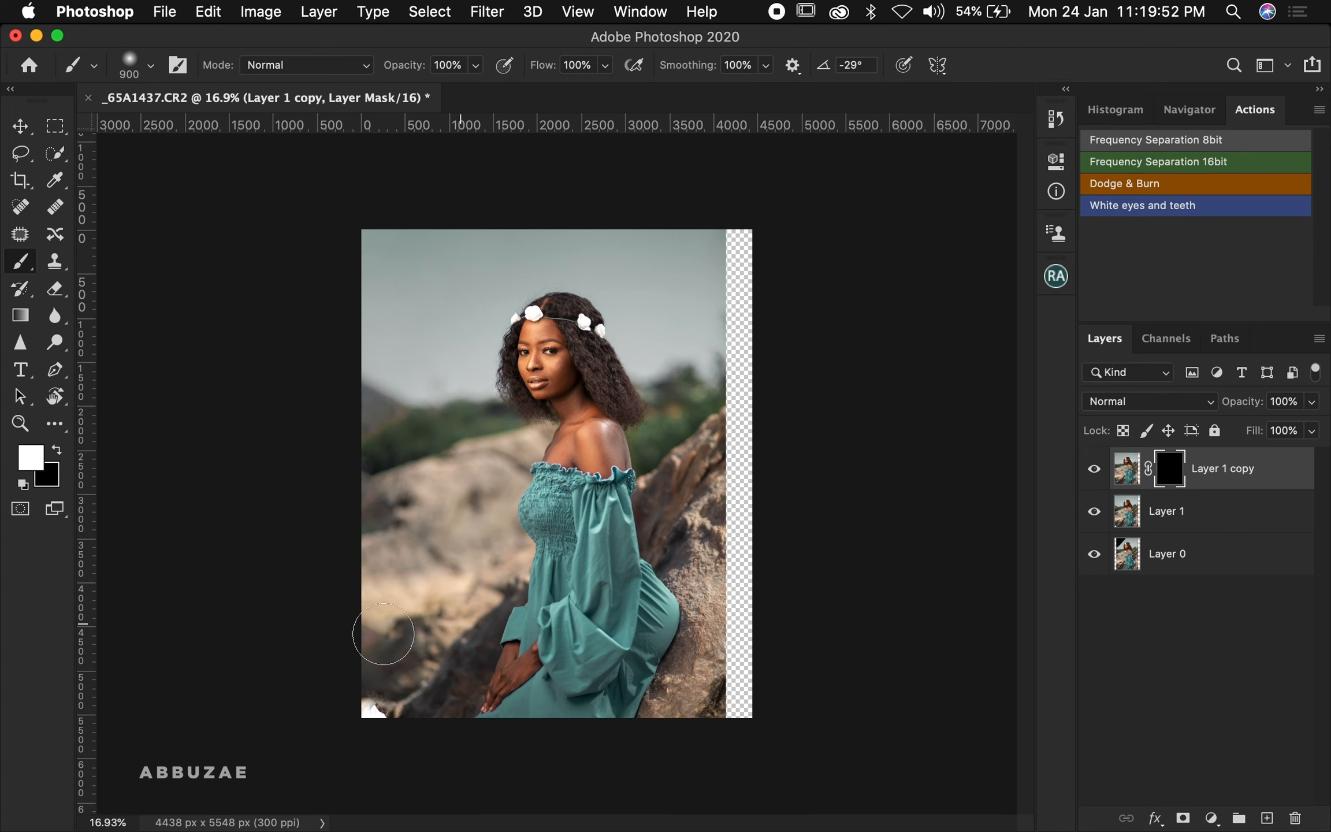
{"action": "key", "text": "bracketright"}
{"action": "key", "text": "bracketright"}
{"action": "key", "text": "bracketright"}
{"action": "key", "text": "bracketright"}
{"action": "key", "text": "bracketright"}
{"action": "key", "text": "bracketright"}
{"action": "key", "text": "bracketright"}
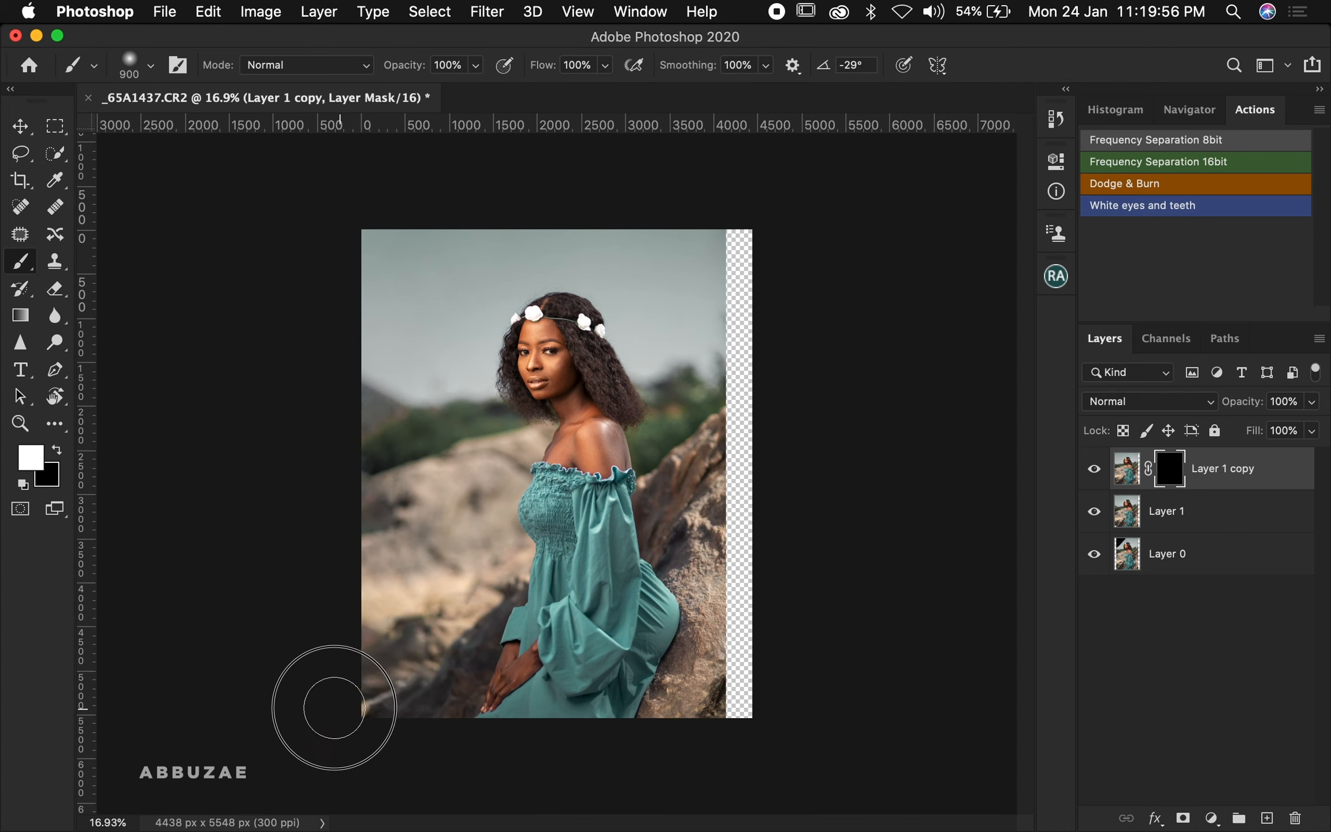
{"action": "left_click", "coordinate": [350, 719]}
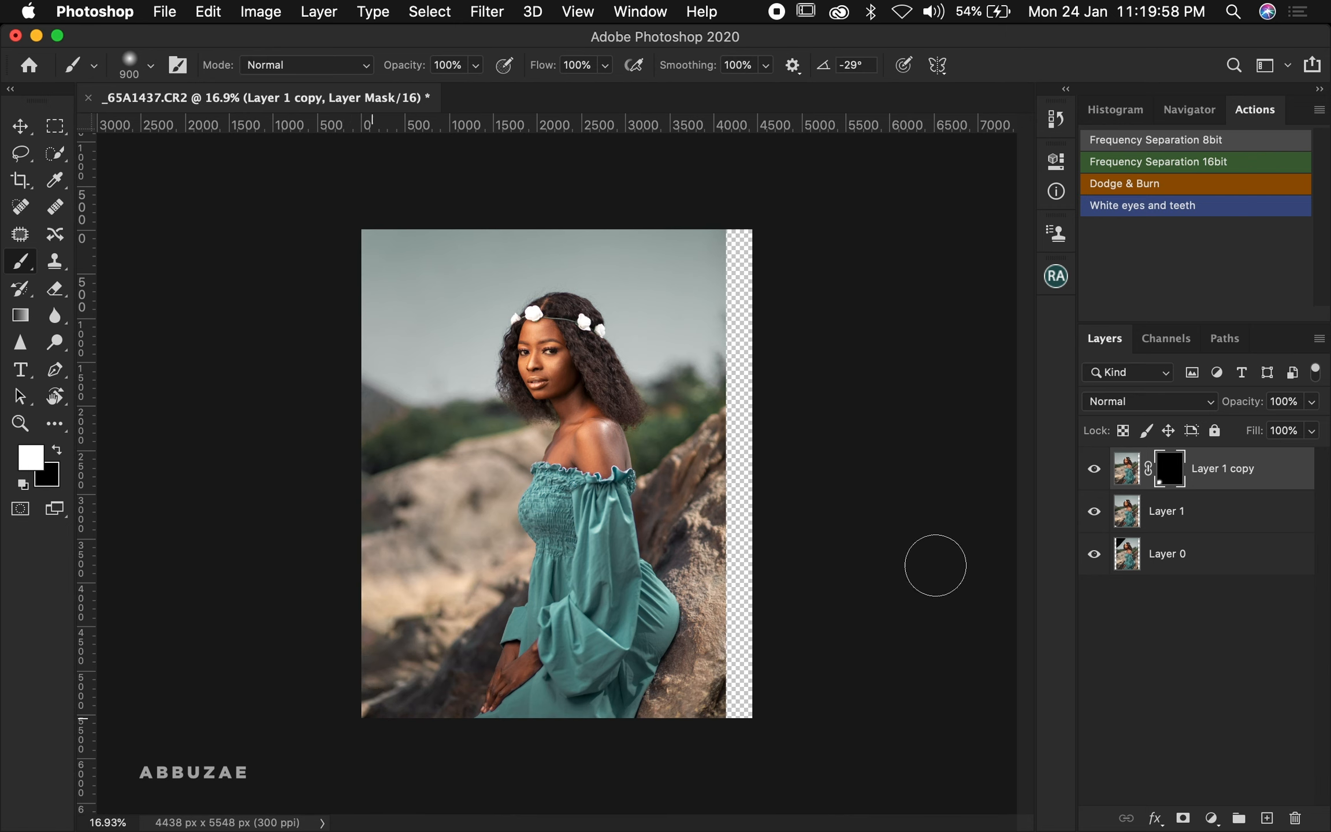
Compare the copy's visibility, then merge Layer 1 copy with Layer 1
{"action": "left_click", "coordinate": [1093, 473]}
{"action": "left_click", "coordinate": [1093, 473]}
{"action": "left_click", "coordinate": [1093, 473]}
{"action": "left_click", "coordinate": [1093, 472]}
{"action": "left_click", "coordinate": [1223, 515], "text": "shift"}
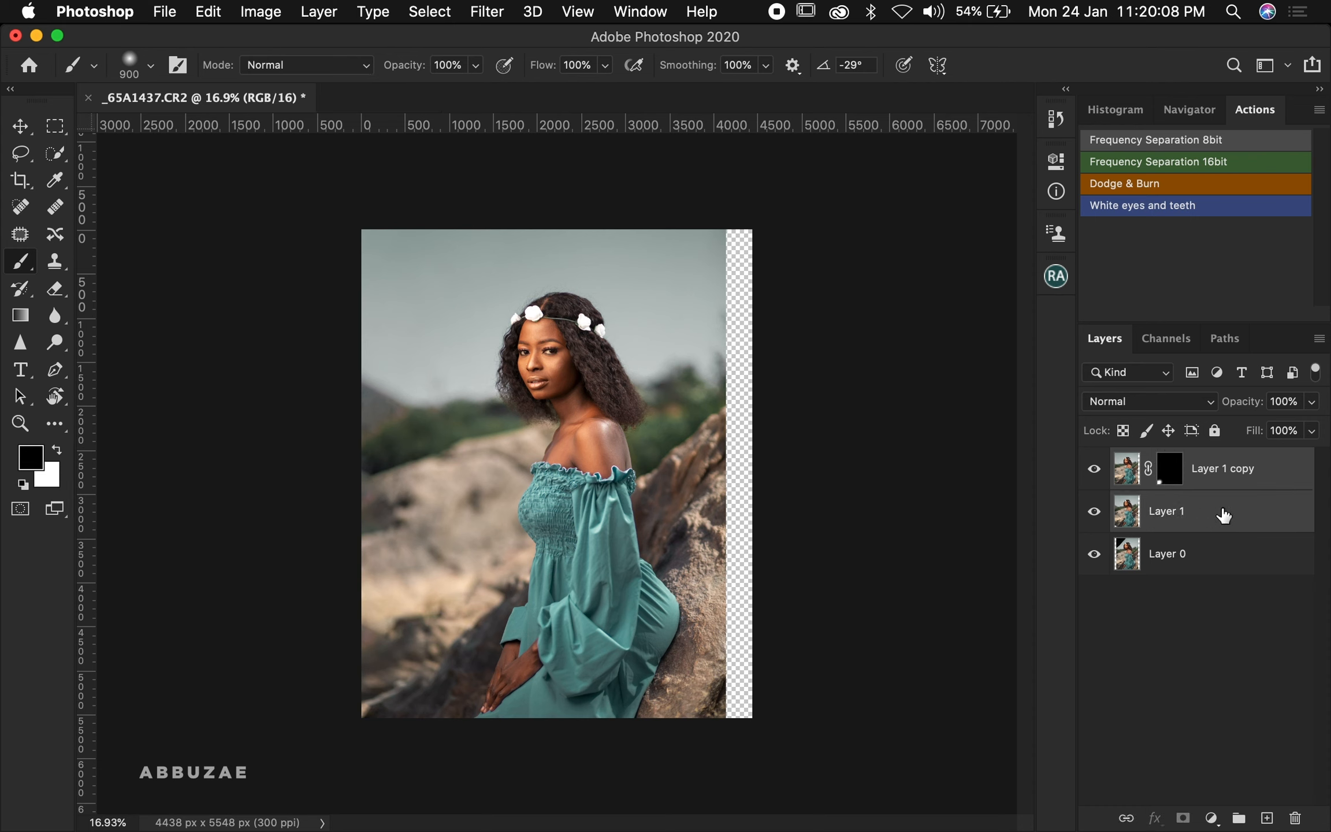
{"action": "right_click", "coordinate": [1225, 515]}
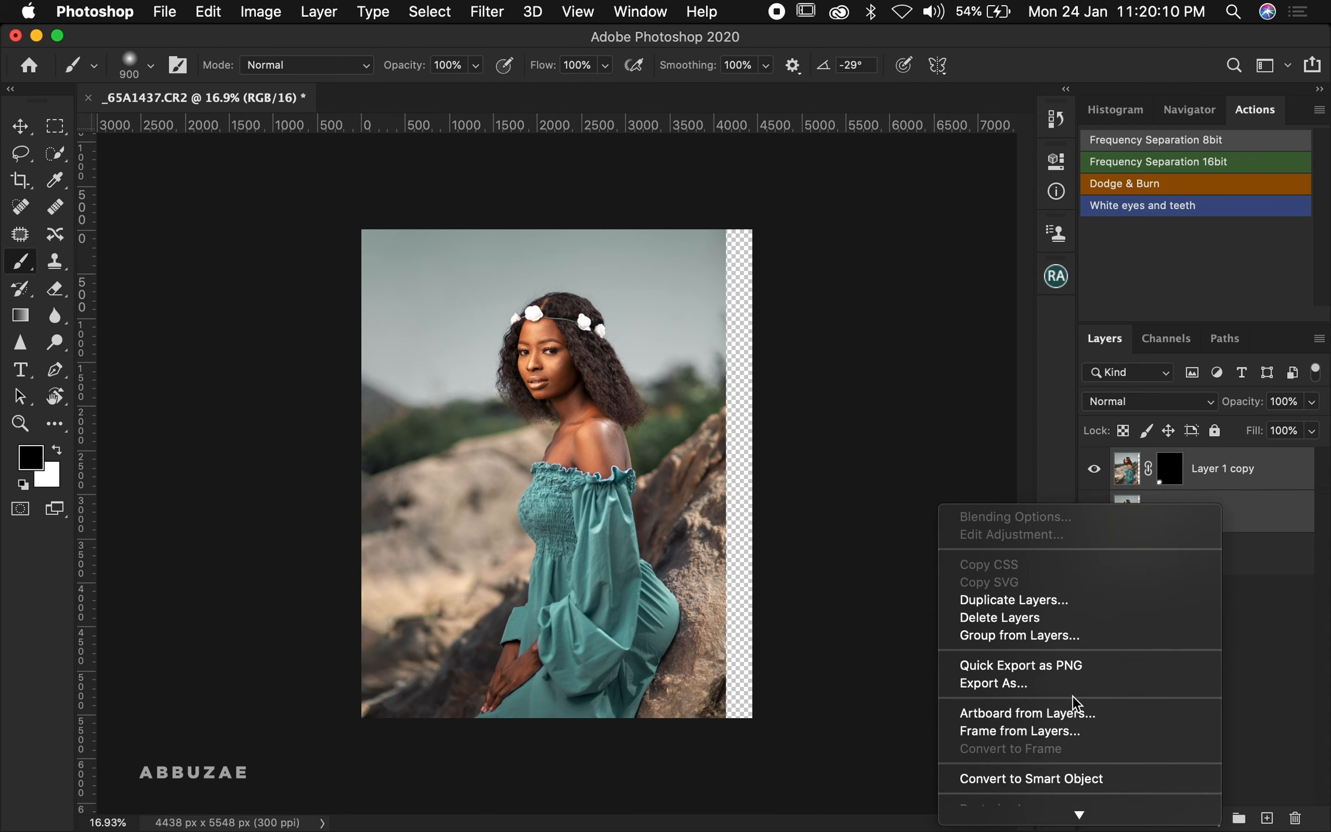
{"action": "scroll", "coordinate": [1072, 695], "scroll_direction": "down", "scroll_amount": 5}
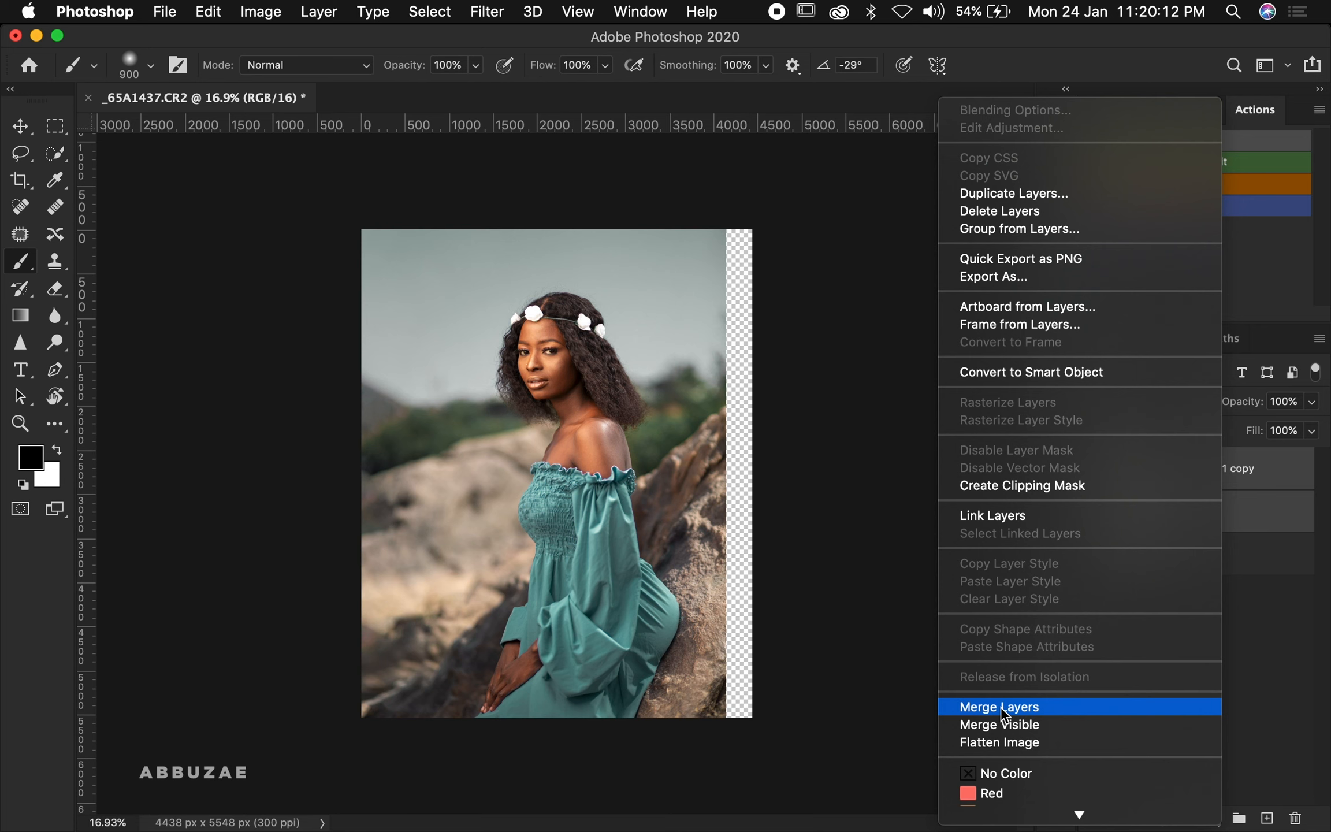
{"action": "left_click", "coordinate": [1000, 706]}
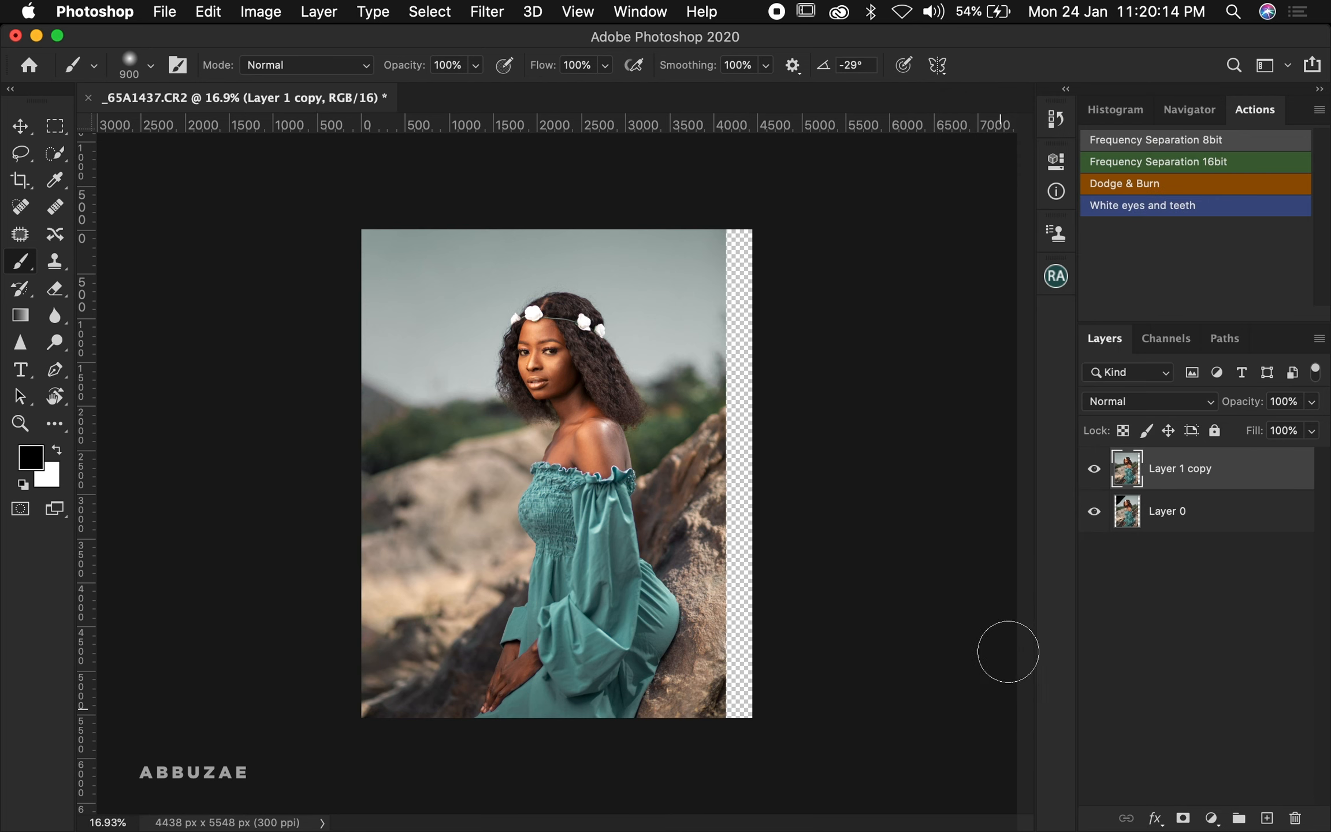
Try to fill the empty strip along the right edge with Content-Aware fill, then deselect
{"action": "left_click", "coordinate": [1093, 469]}
{"action": "left_click", "coordinate": [1092, 473]}
{"action": "left_click", "coordinate": [56, 126]}
{"action": "left_click_drag", "start_coordinate": [752, 230], "coordinate": [722, 782]}
{"action": "key", "text": "shift+BackSpace"}
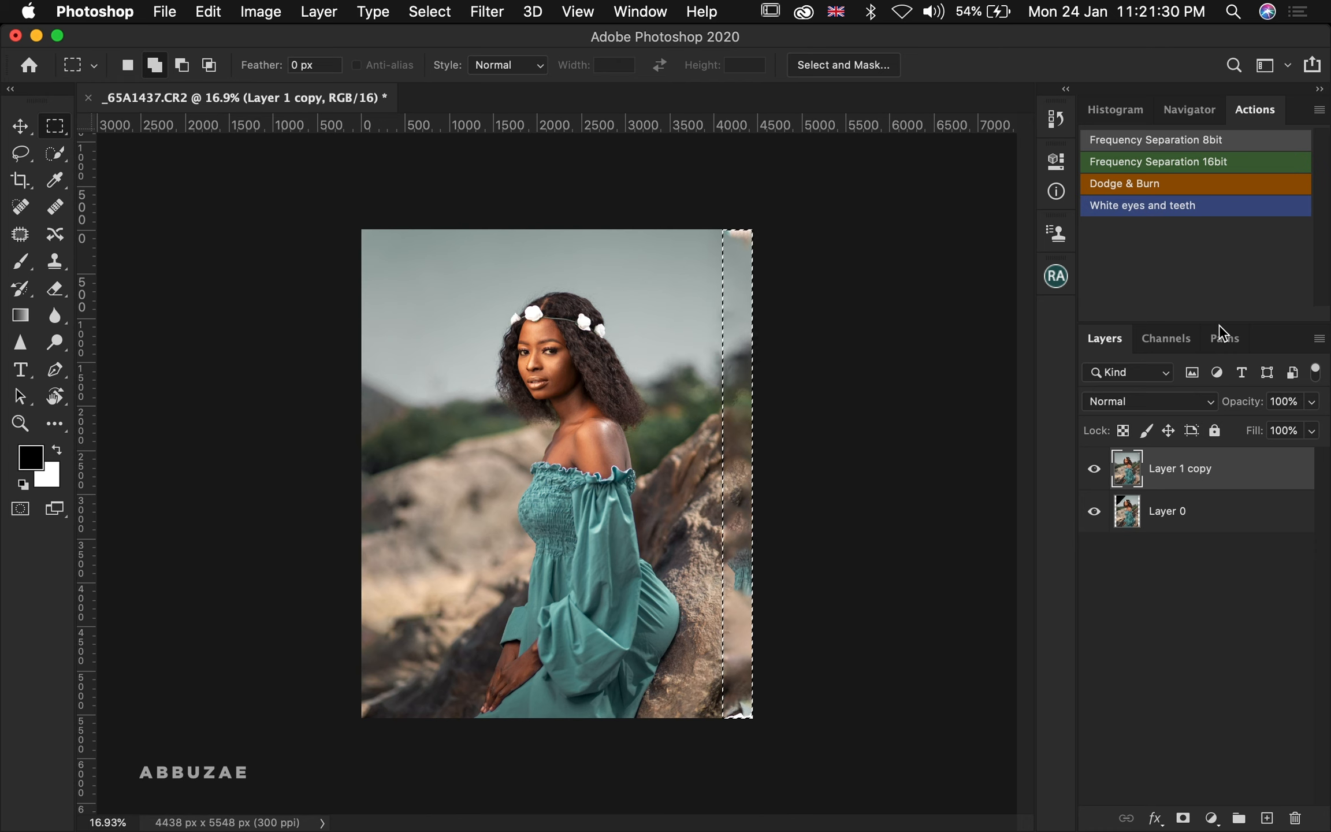
{"action": "key", "text": "super+d"}
Undo the right-edge Content-Aware fill
{"action": "left_click_drag", "start_coordinate": [725, 656], "coordinate": [795, 423]}
{"action": "key", "text": "super+z"}
{"action": "key", "text": "z"}
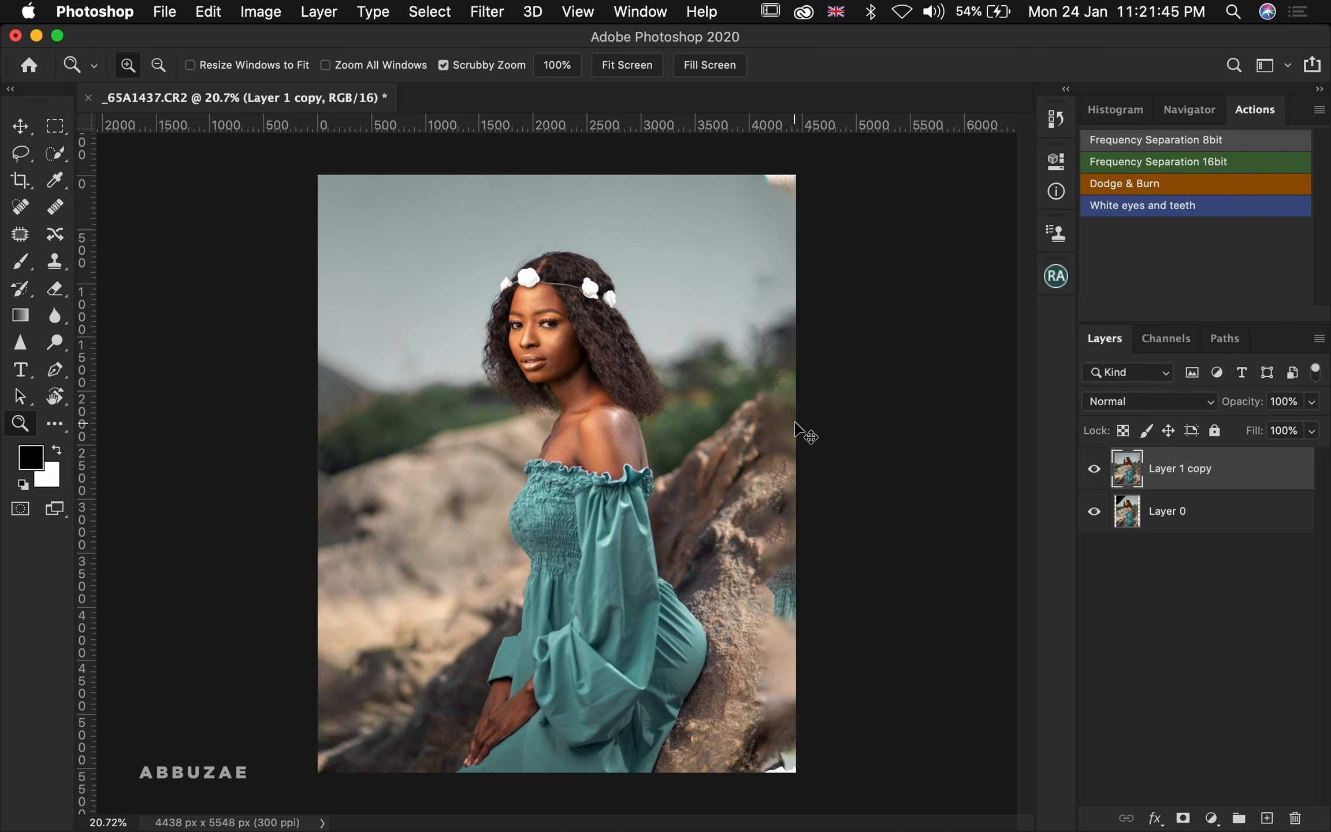
{"action": "key", "text": "super+z"}
{"action": "key", "text": "super+z"}
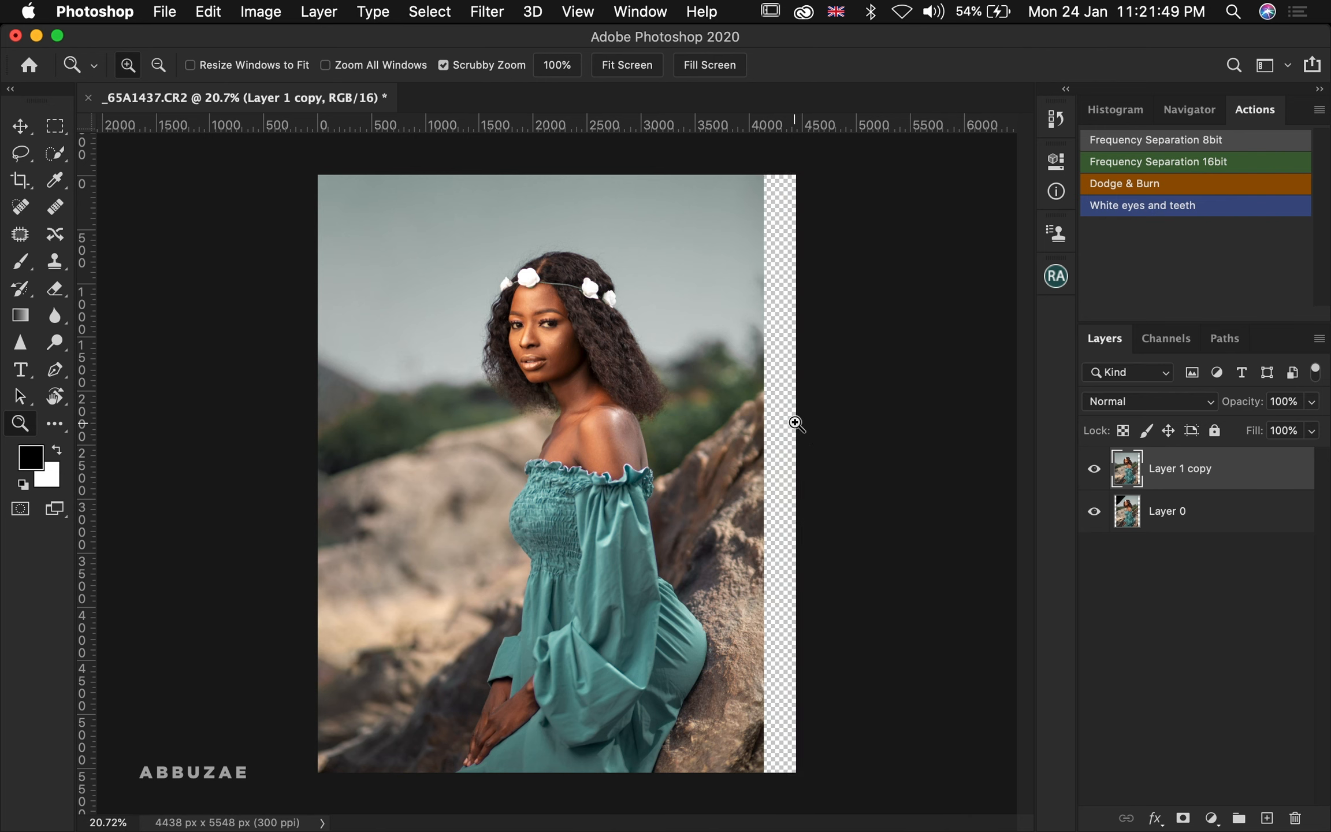
Select a strip along the photo's right side and stretch it outward to cover the empty right edge, then deselect
{"action": "key", "text": "m"}
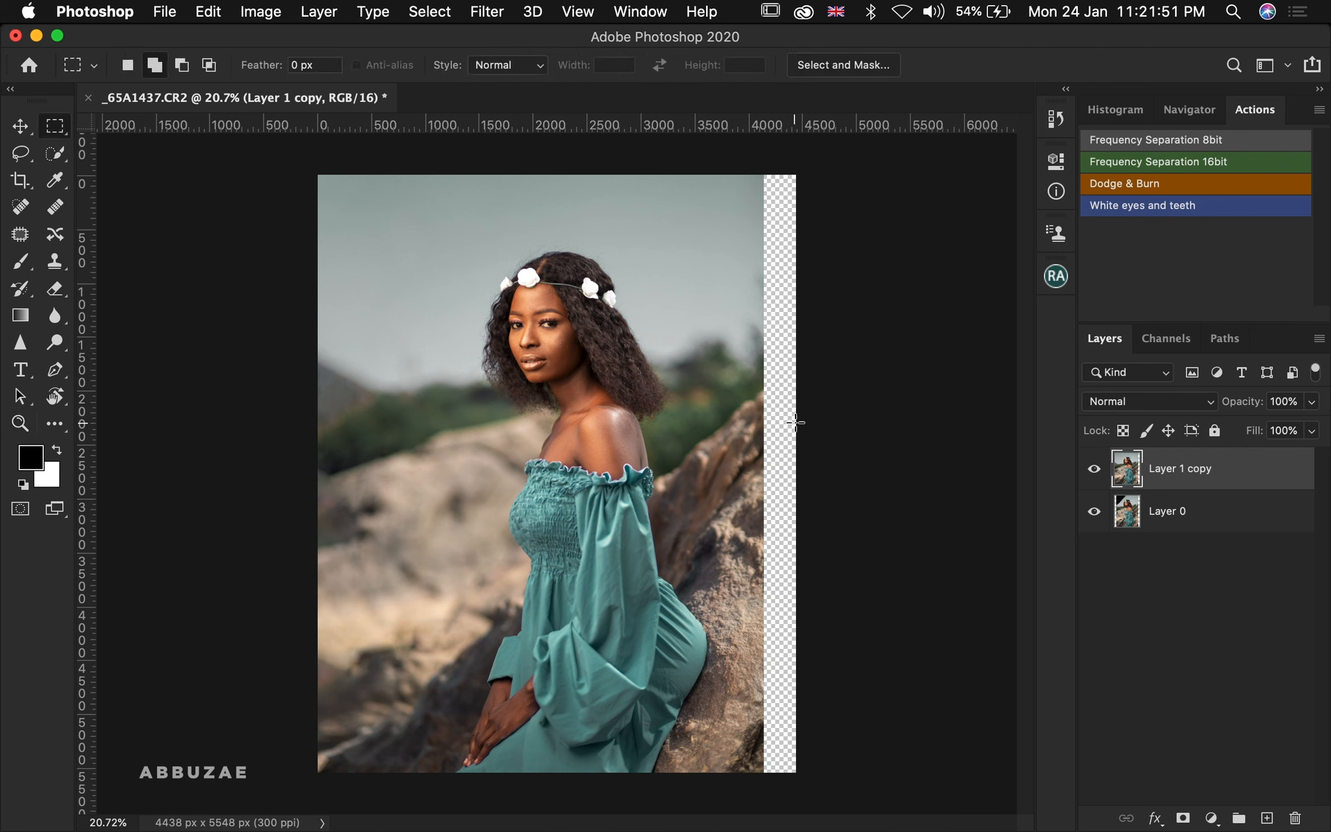
{"action": "left_click_drag", "start_coordinate": [841, 147], "coordinate": [712, 829]}
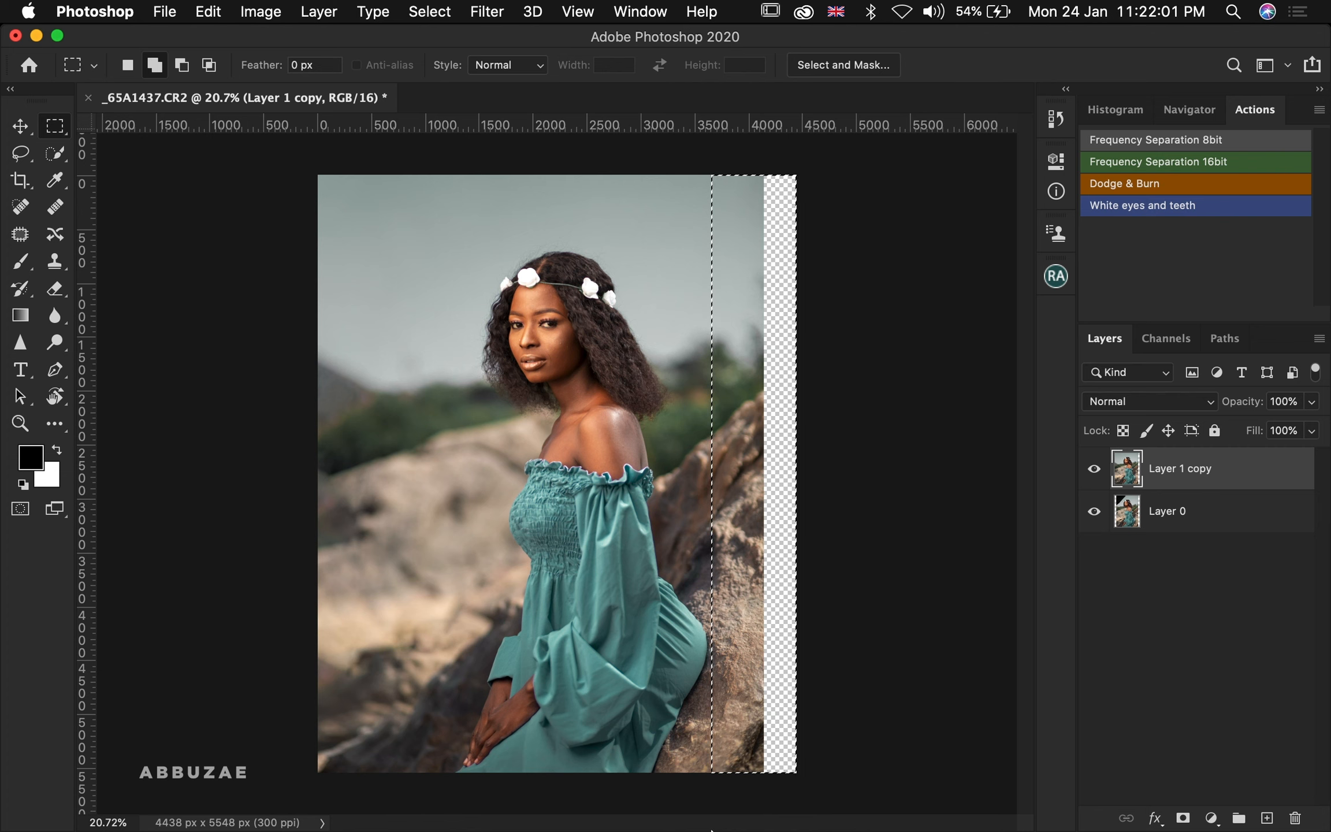
{"action": "key", "text": "super+t"}
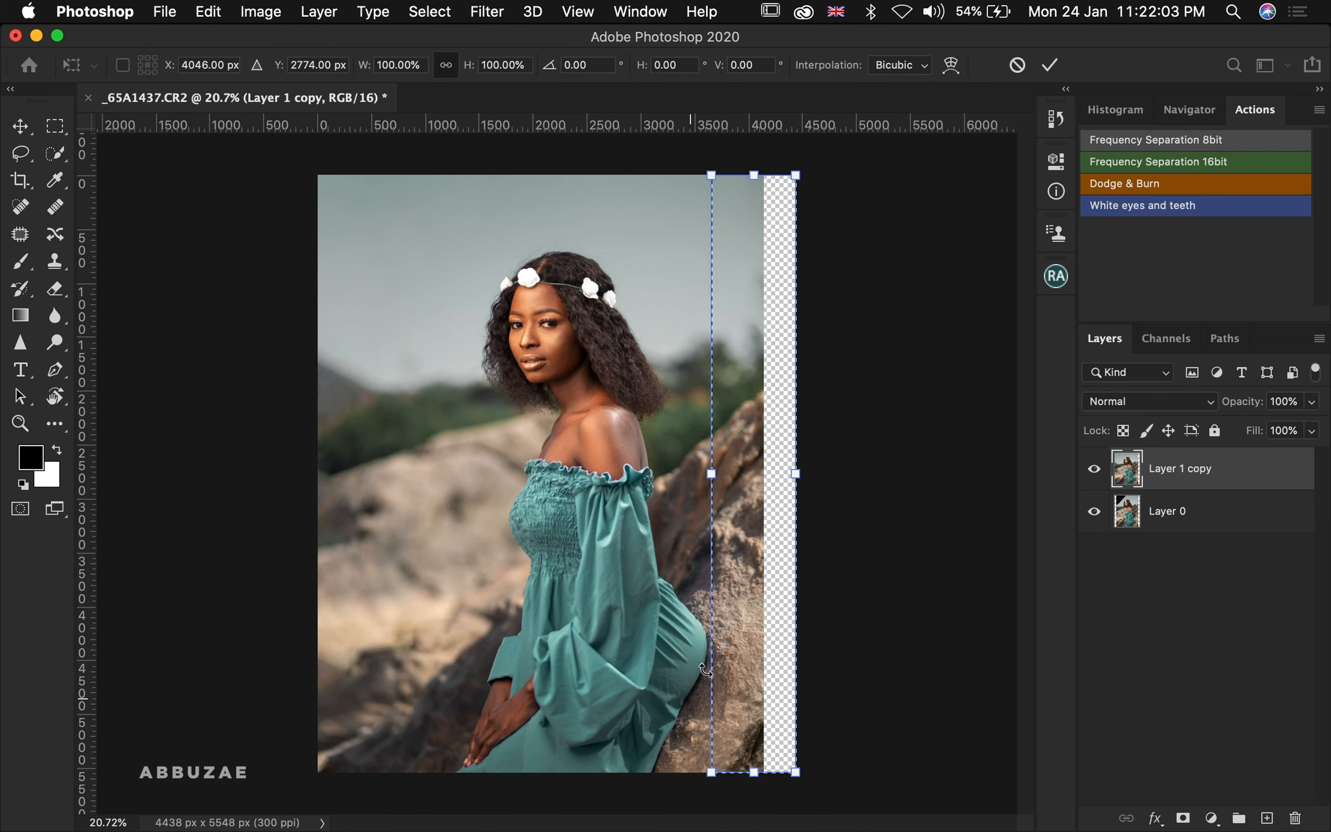
{"action": "left_click", "coordinate": [796, 475]}
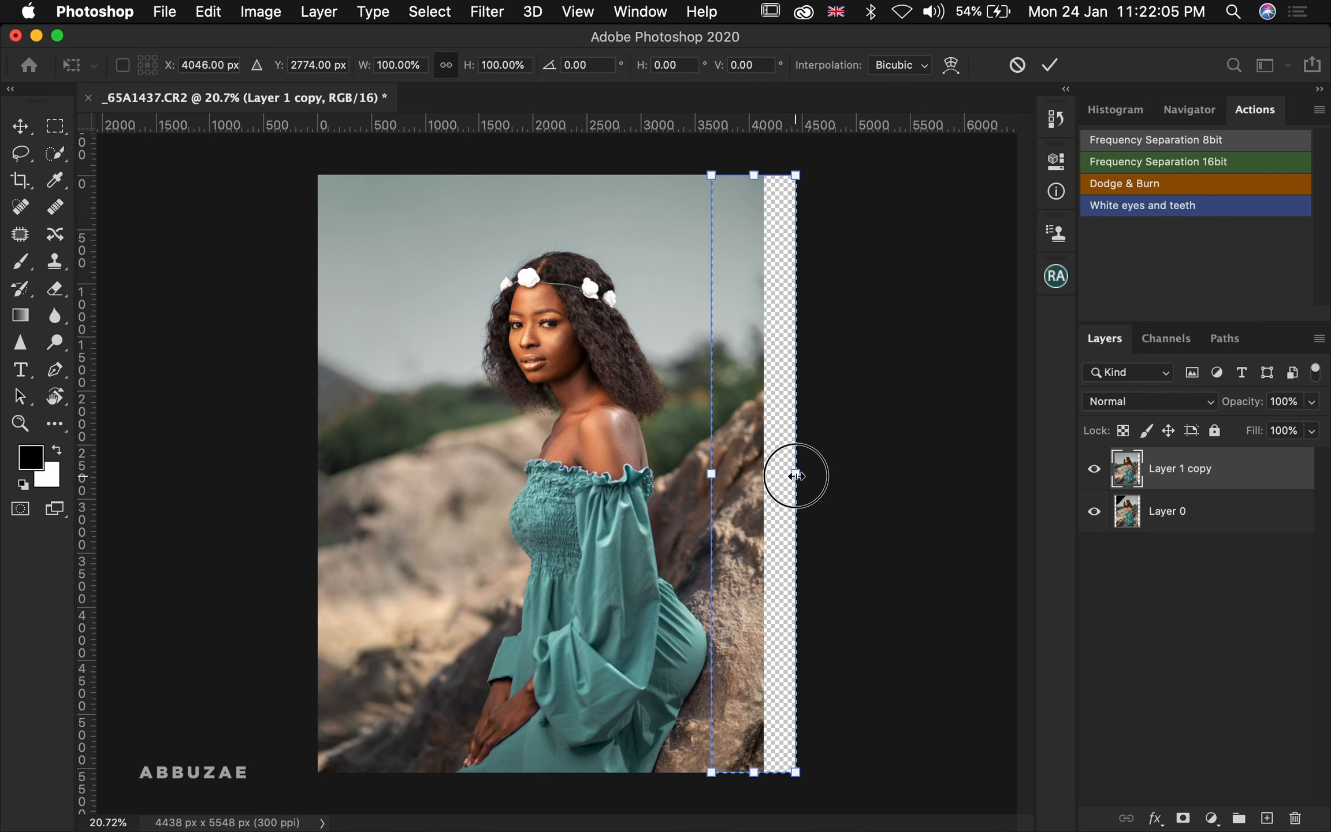
{"action": "left_click_drag", "start_coordinate": [797, 475], "coordinate": [847, 474]}
{"action": "key", "text": "Return"}
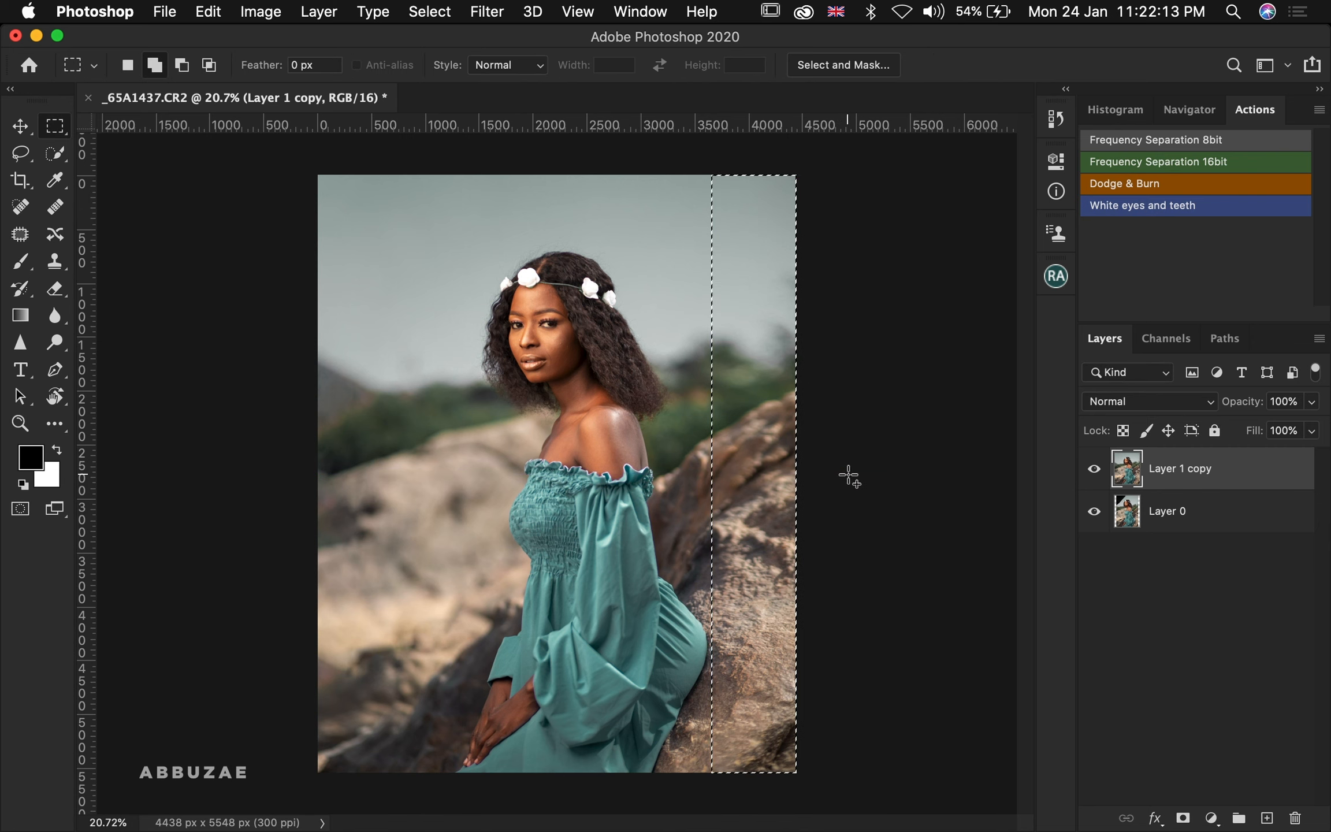
{"action": "key", "text": "super+d"}
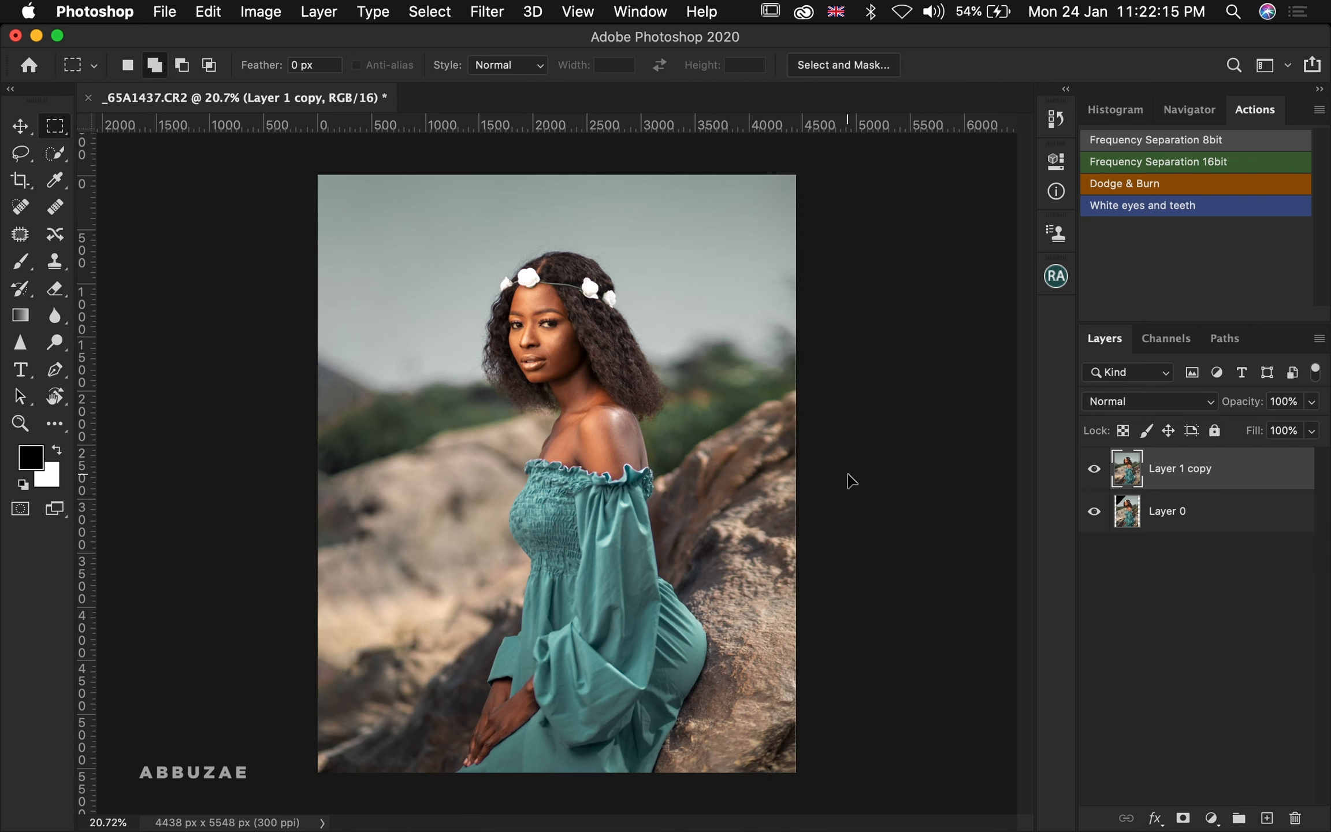
{"action": "left_click", "coordinate": [1095, 473]}
{"action": "left_click", "coordinate": [1095, 473]}
{"action": "left_click", "coordinate": [1096, 475]}
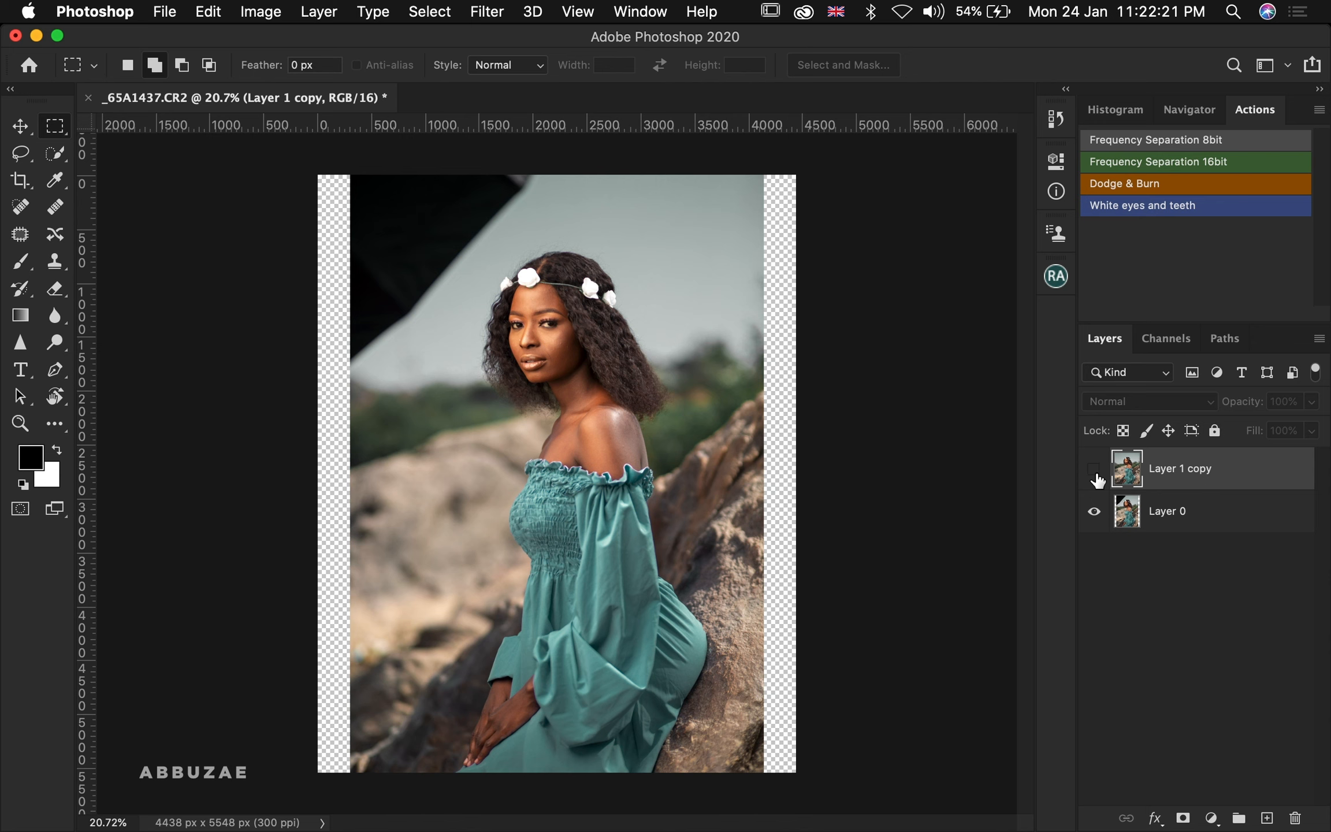
{"action": "left_click", "coordinate": [1095, 472]}
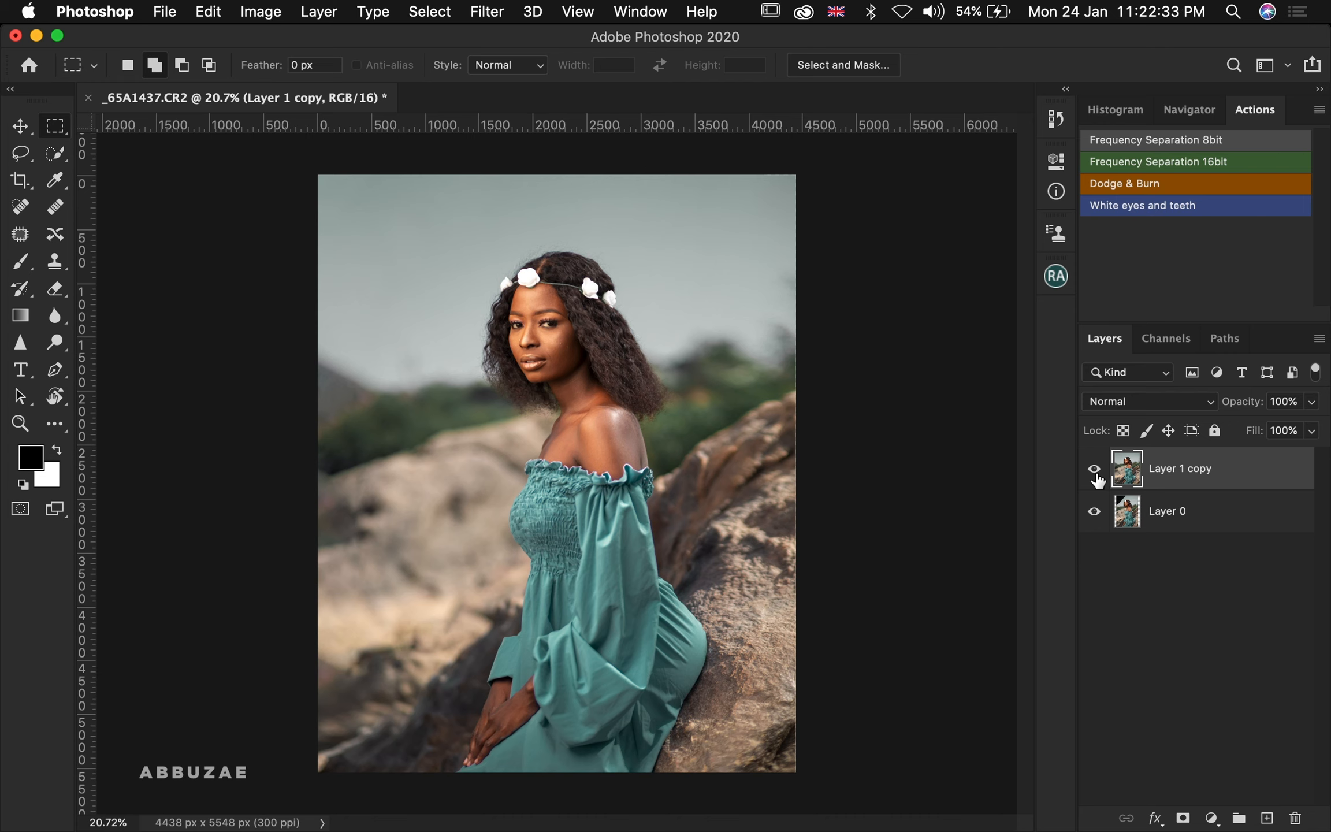
Zoom in on the face and run the Frequency Separation 16bit action with a Gaussian Blur radius of about 3 pixels
{"action": "key", "text": "z"}
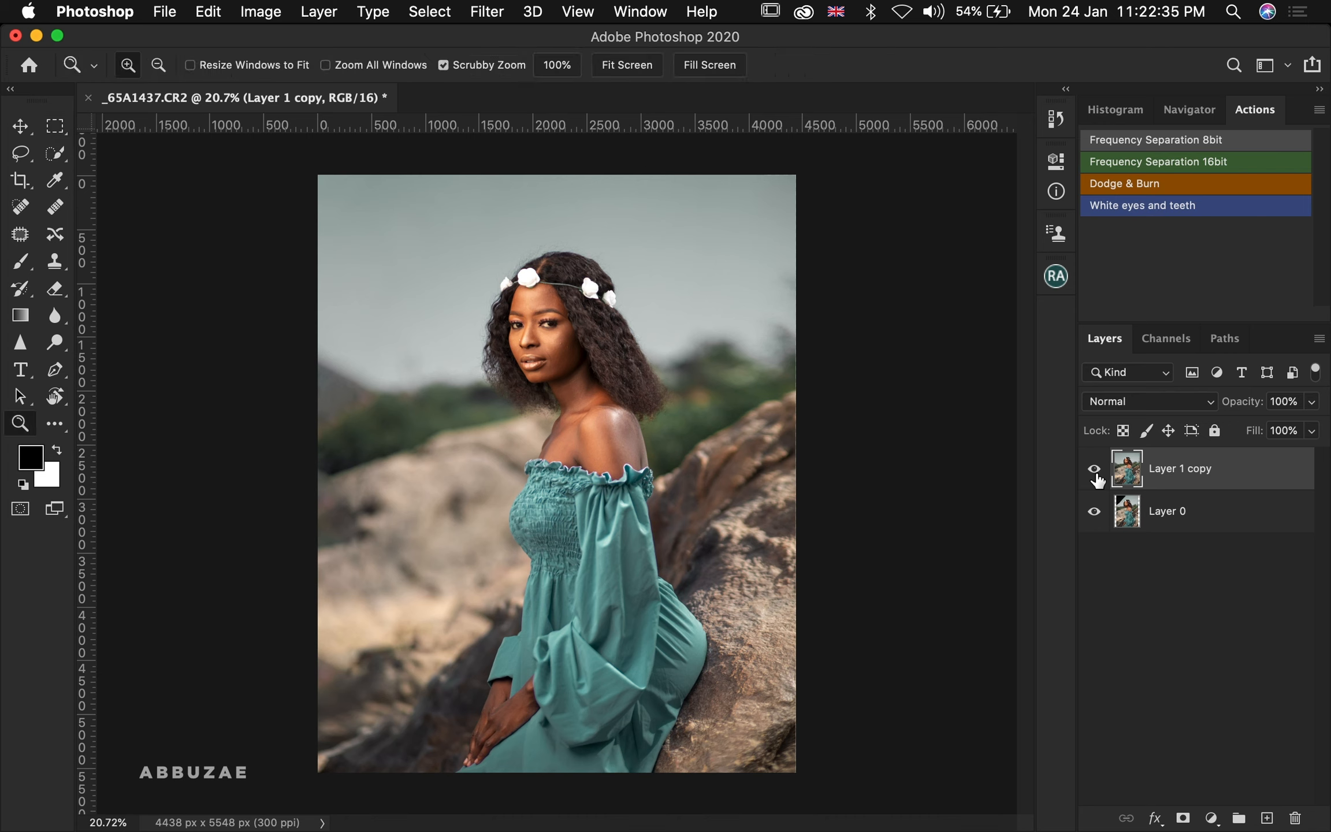
{"action": "left_click_drag", "start_coordinate": [520, 315], "coordinate": [618, 286]}
{"action": "scroll", "coordinate": [618, 286], "scroll_direction": "right", "scroll_amount": 1}
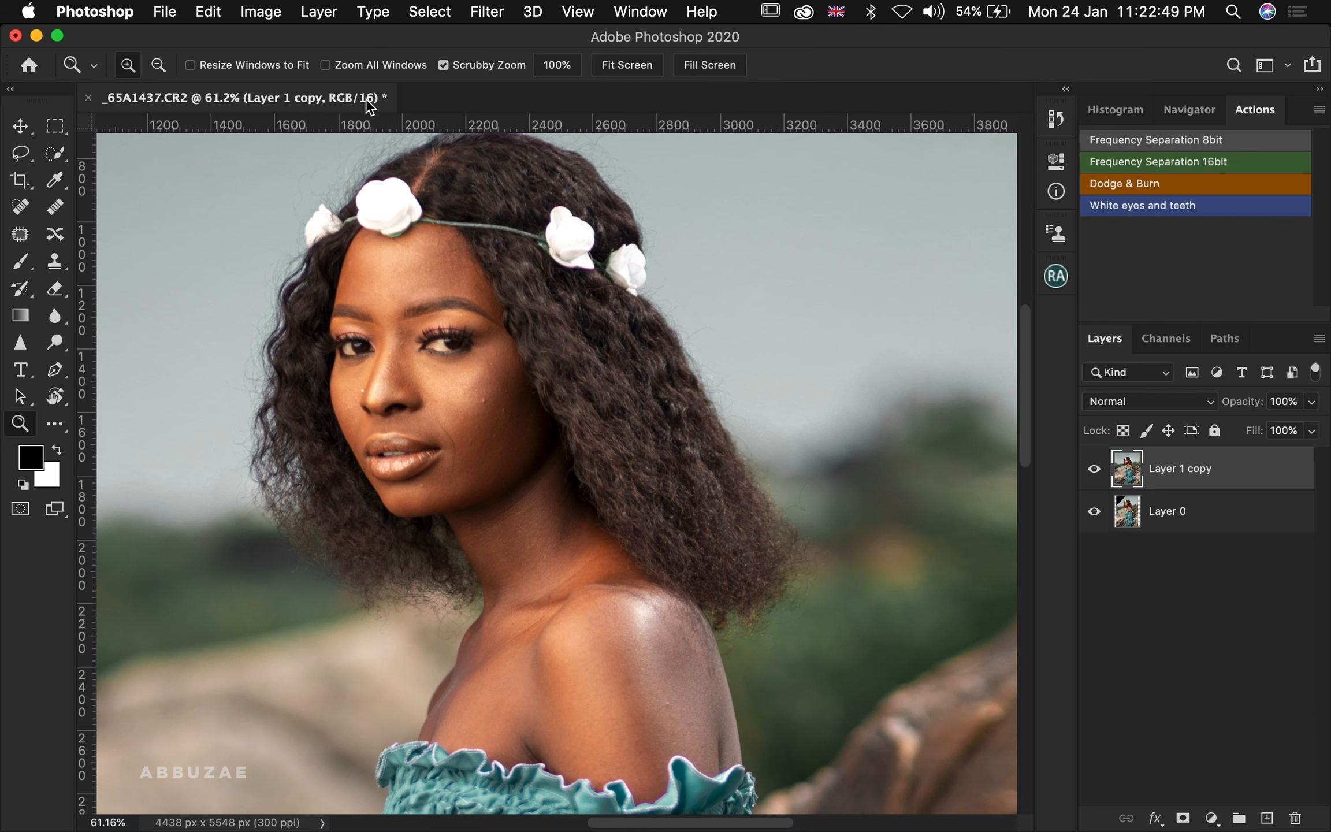
{"action": "left_click", "coordinate": [252, 17]}
{"action": "mouse_move", "coordinate": [373, 38]}
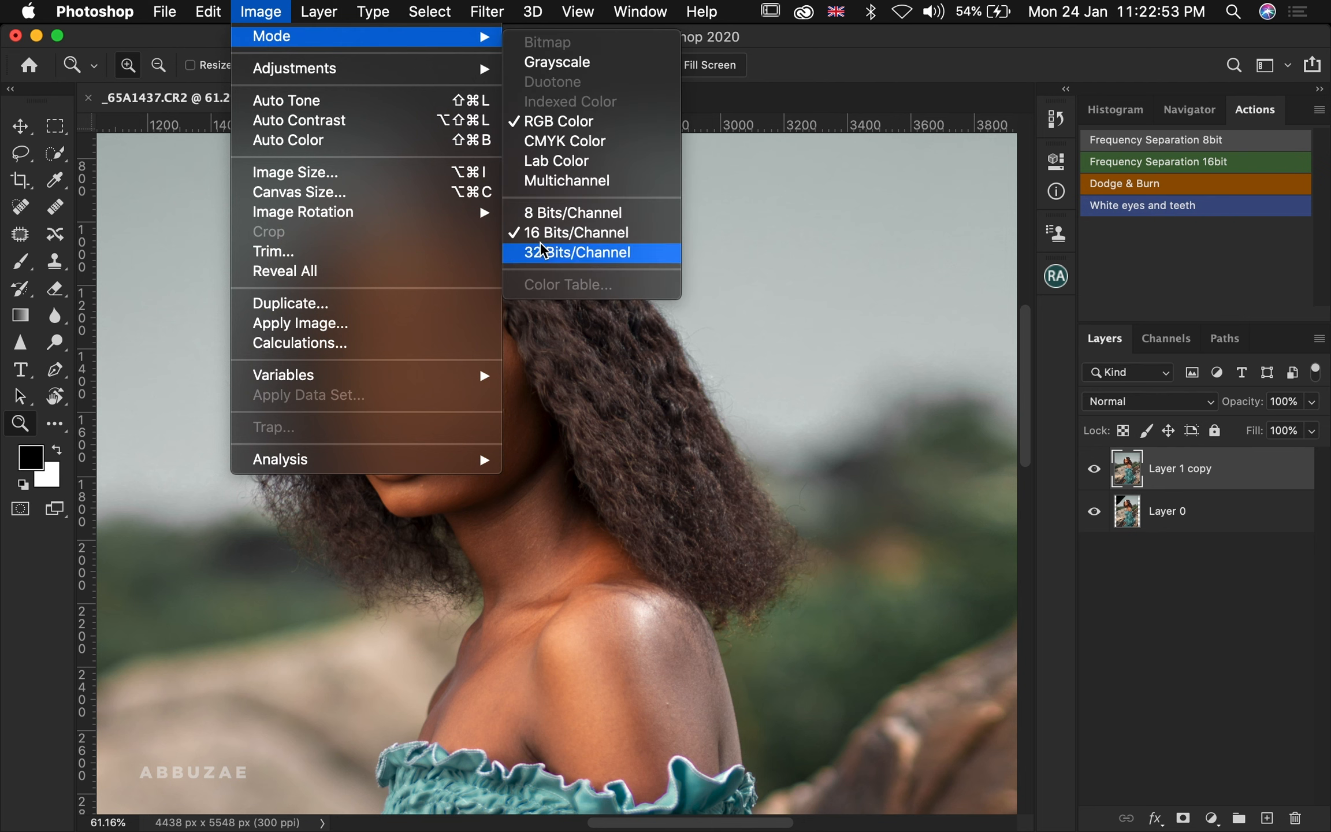
{"action": "left_click", "coordinate": [1056, 467]}
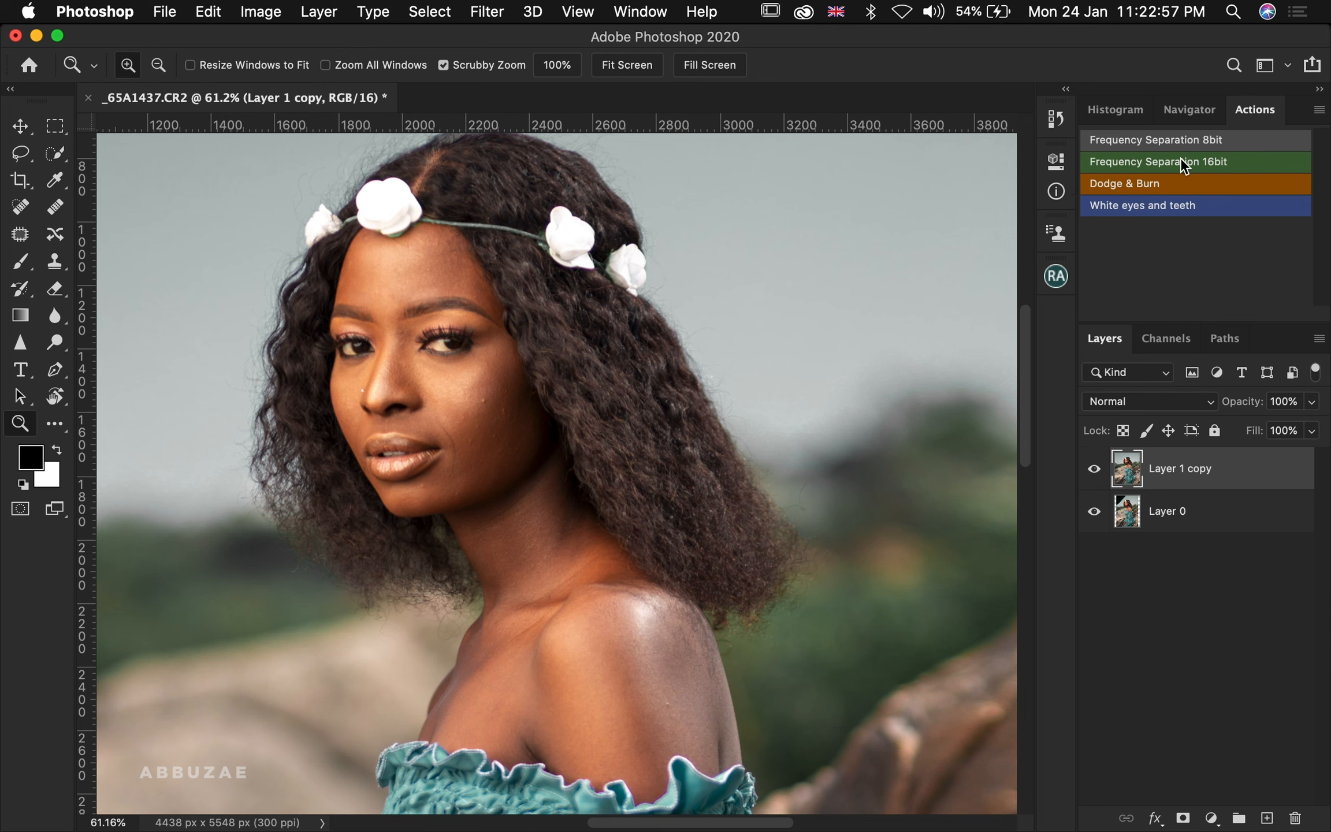
{"action": "left_click", "coordinate": [1208, 163]}
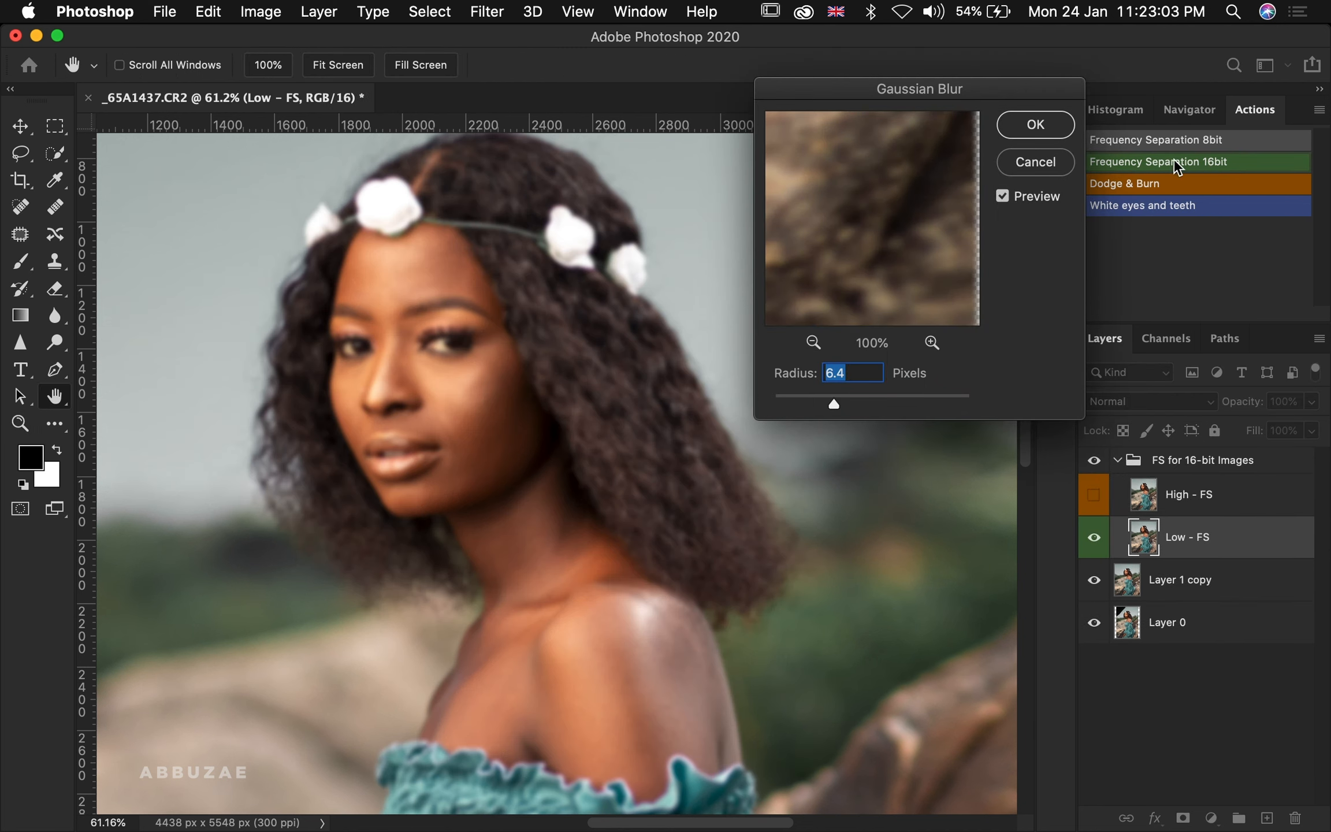
{"action": "left_click_drag", "start_coordinate": [838, 403], "coordinate": [804, 411]}
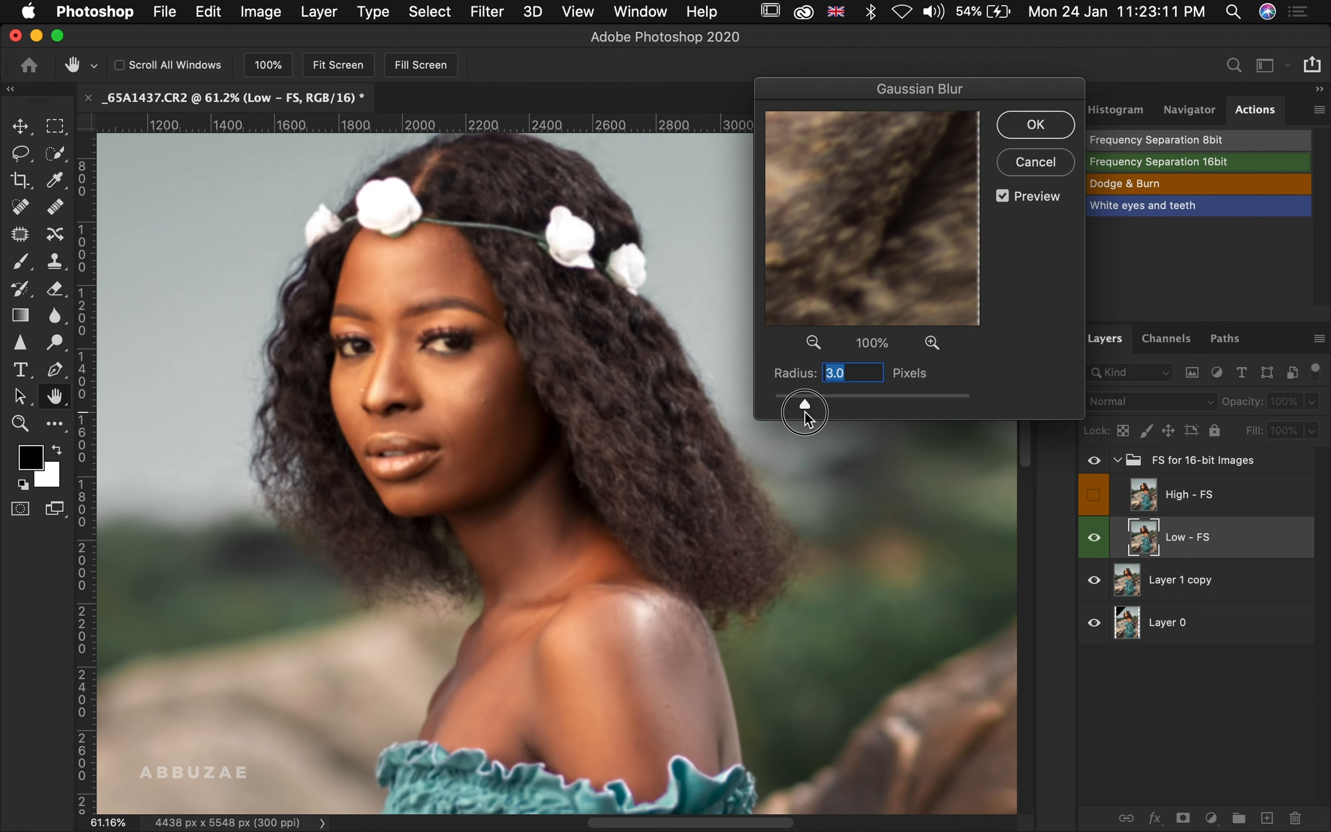
{"action": "left_click_drag", "start_coordinate": [804, 411], "coordinate": [813, 407]}
{"action": "left_click", "coordinate": [1045, 131]}
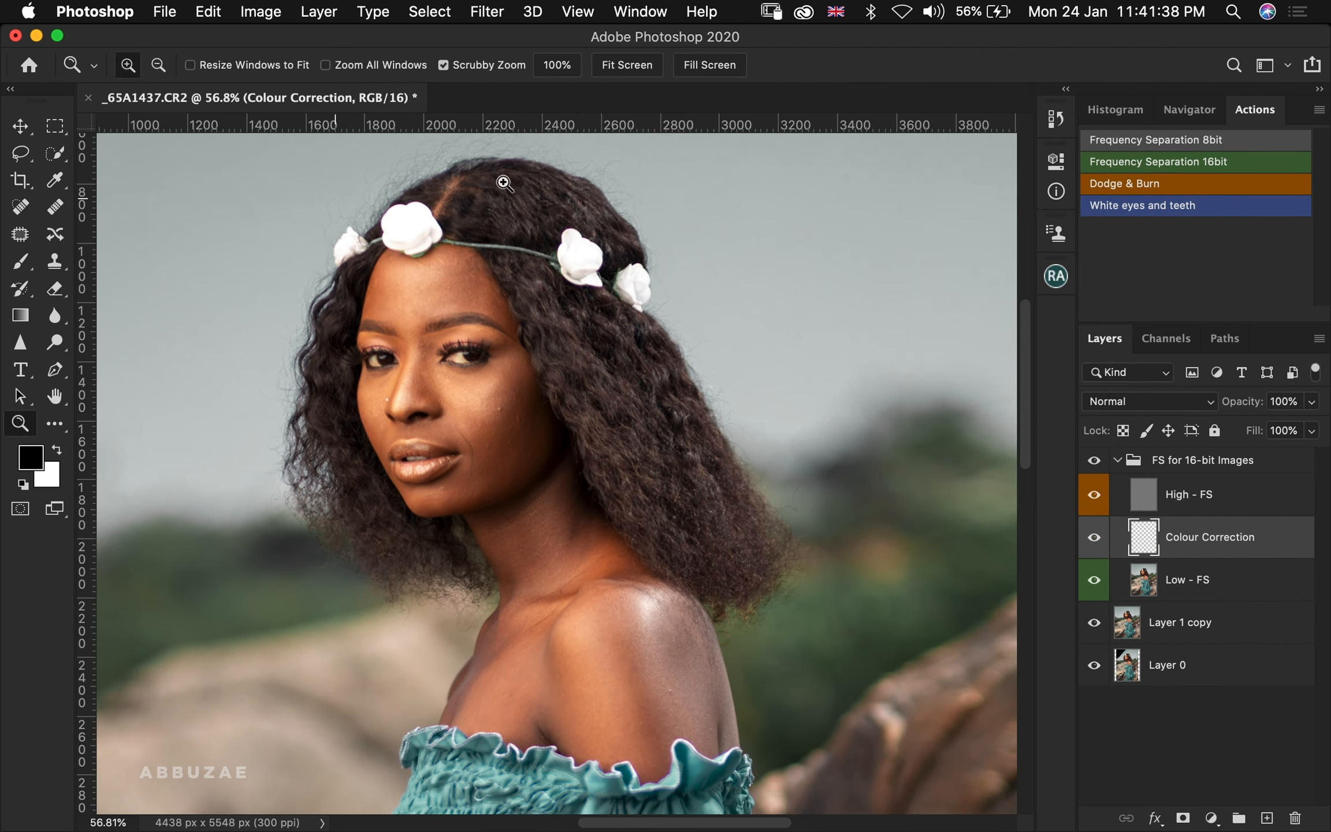
Zoom in on the face and blend the skin tones on the forehead, cheeks and jaw with the Mixer Brush on the Colour Correction layer
{"action": "key", "text": "b"}
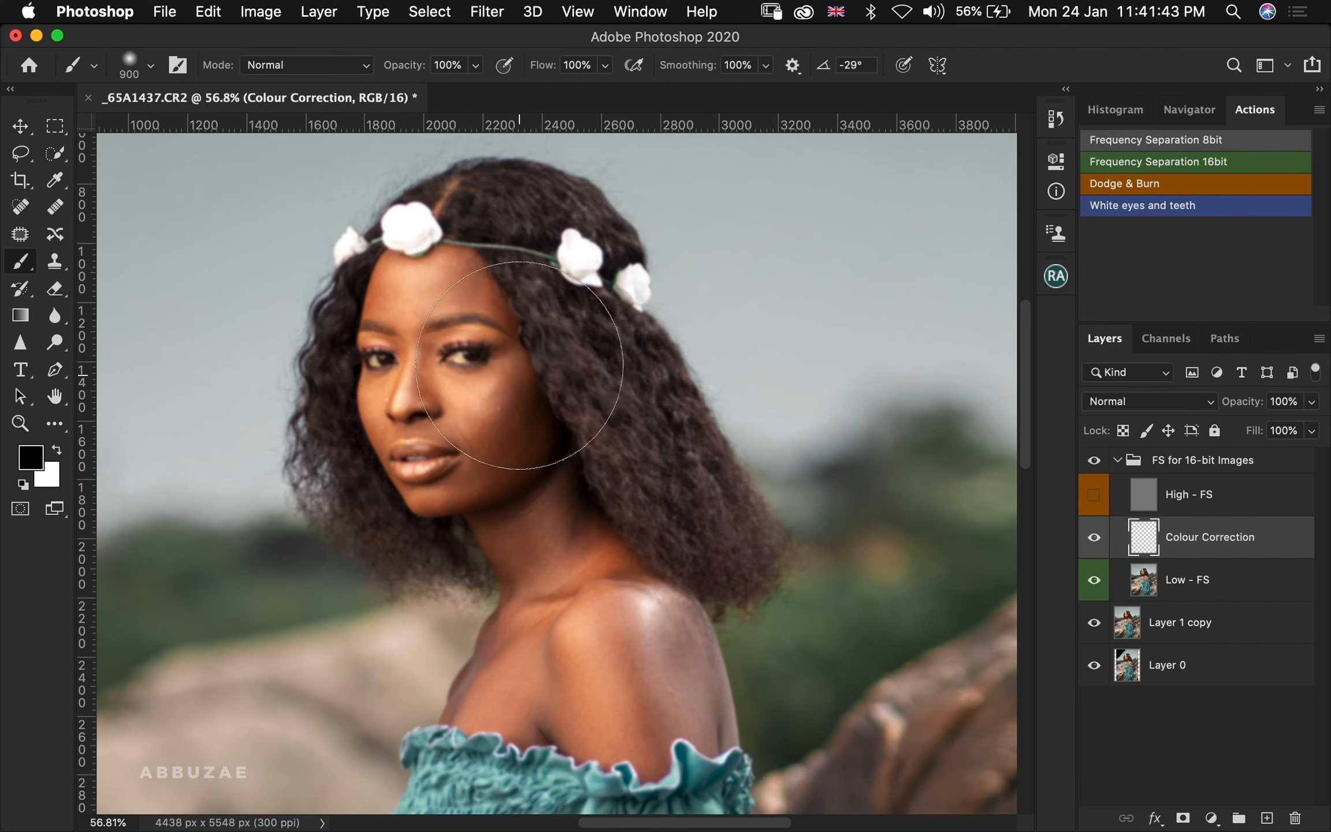
{"action": "key", "text": "z"}
{"action": "left_click_drag", "start_coordinate": [427, 277], "coordinate": [470, 322]}
{"action": "key", "text": "b"}
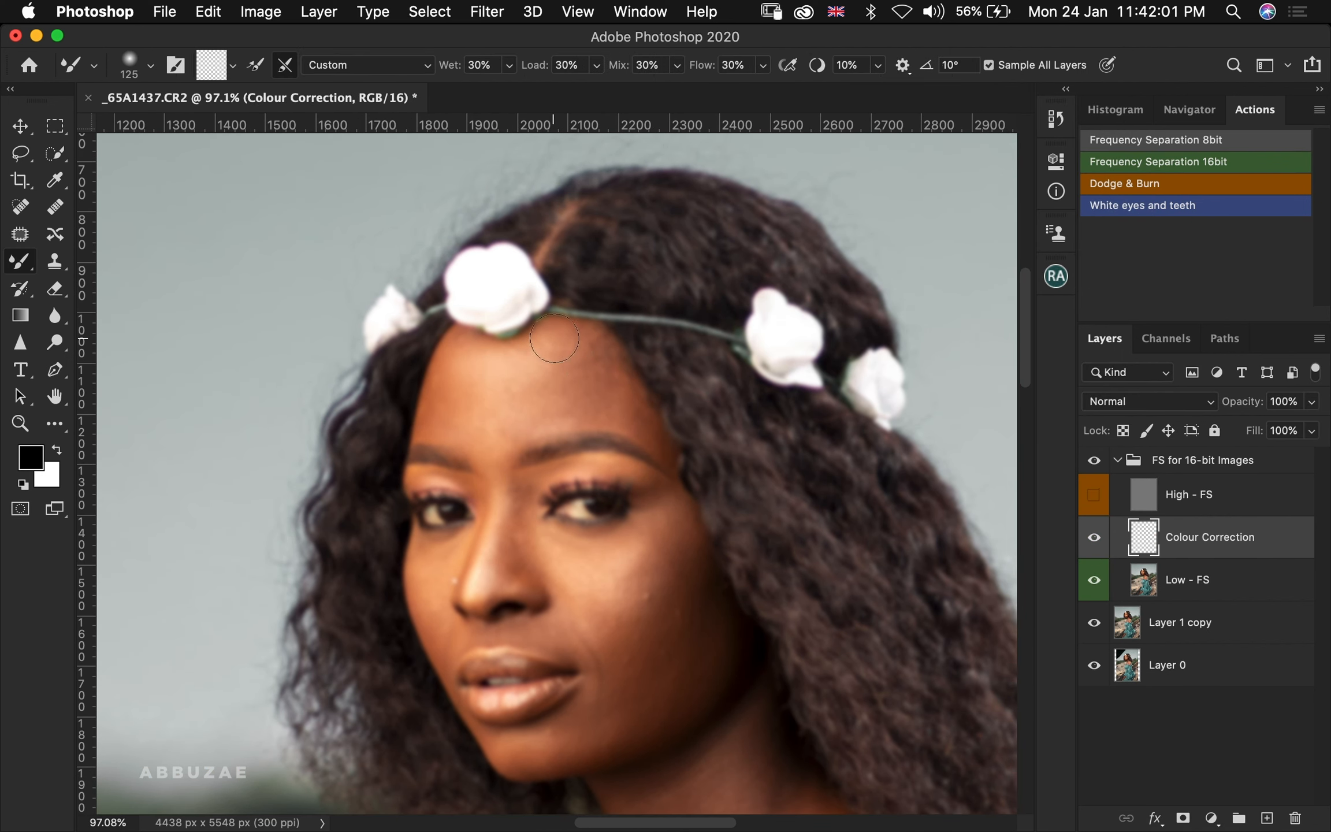
{"action": "mouse_move", "coordinate": [601, 380]}
{"action": "left_mouse_down"}
{"action": "mouse_move", "coordinate": [562, 393]}
{"action": "mouse_move", "coordinate": [642, 427]}
{"action": "mouse_move", "coordinate": [528, 404]}
{"action": "mouse_move", "coordinate": [465, 395]}
{"action": "left_mouse_up"}
{"action": "key", "text": "bracketright"}
{"action": "key", "text": "bracketright"}
{"action": "key", "text": "bracketleft"}
{"action": "key", "text": "bracketleft"}
{"action": "mouse_move", "coordinate": [517, 471]}
{"action": "left_mouse_down"}
{"action": "mouse_move", "coordinate": [565, 567]}
{"action": "mouse_move", "coordinate": [639, 553]}
{"action": "mouse_move", "coordinate": [595, 601]}
{"action": "mouse_move", "coordinate": [659, 643]}
{"action": "mouse_move", "coordinate": [594, 724]}
{"action": "left_mouse_up"}
{"action": "key", "text": "bracketleft"}
{"action": "key", "text": "bracketright"}
{"action": "key", "text": "bracketright"}
{"action": "key", "text": "bracketright"}
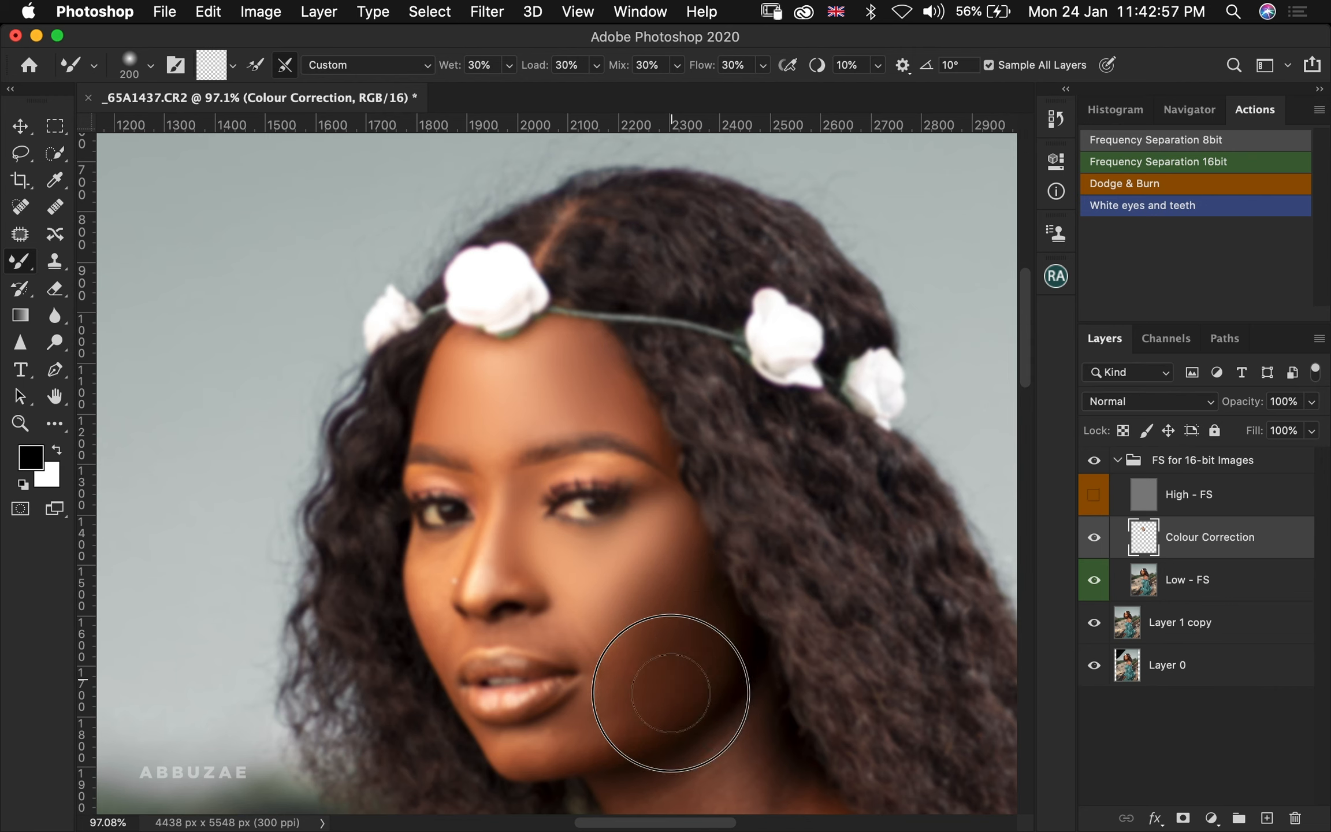
{"action": "left_click_drag", "start_coordinate": [672, 692], "coordinate": [696, 623]}
{"action": "key", "text": "bracketleft"}
{"action": "key", "text": "bracketleft"}
{"action": "key", "text": "bracketleft"}
{"action": "key", "text": "bracketleft"}
{"action": "left_click_drag", "start_coordinate": [524, 756], "coordinate": [585, 718]}
{"action": "key", "text": "bracketleft"}
{"action": "key", "text": "bracketleft"}
{"action": "mouse_move", "coordinate": [533, 629]}
{"action": "left_mouse_down"}
{"action": "mouse_move", "coordinate": [442, 638]}
{"action": "mouse_move", "coordinate": [432, 597]}
{"action": "mouse_move", "coordinate": [521, 479]}
{"action": "mouse_move", "coordinate": [505, 522]}
{"action": "left_mouse_up"}
{"action": "key", "text": "bracketright"}
{"action": "key", "text": "bracketright"}
Continue blending skin tones on the neck, shoulder and forehead with the Mixer Brush, resizing the brush as needed
{"action": "key", "text": "bracketright"}
{"action": "key", "text": "bracketright"}
{"action": "key", "text": "bracketright"}
{"action": "key", "text": "bracketright"}
{"action": "mouse_move", "coordinate": [633, 622]}
{"action": "left_mouse_down"}
{"action": "mouse_move", "coordinate": [647, 666]}
{"action": "mouse_move", "coordinate": [689, 635]}
{"action": "left_mouse_up"}
{"action": "key", "text": "bracketleft"}
{"action": "key", "text": "bracketleft"}
{"action": "key", "text": "bracketleft"}
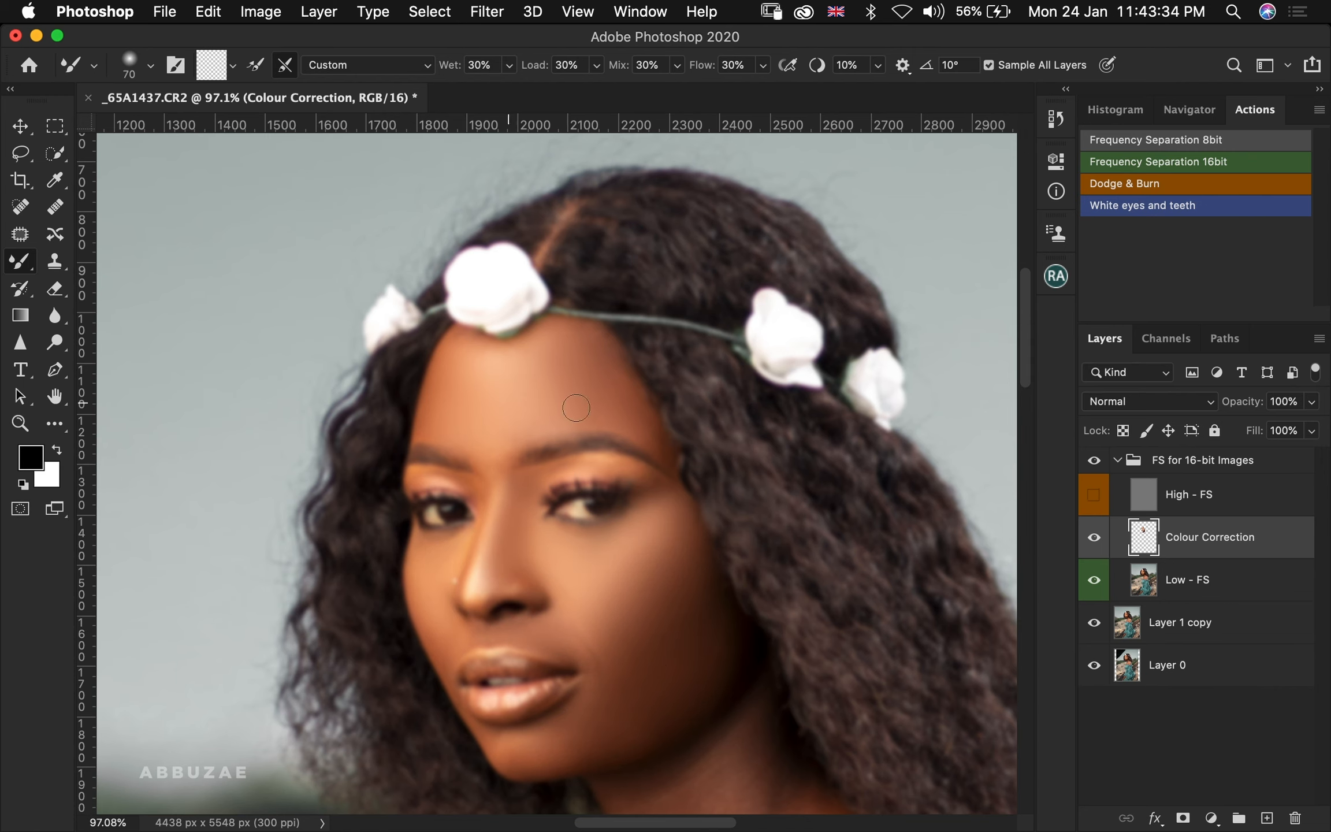
{"action": "scroll", "coordinate": [629, 358], "scroll_direction": "down", "scroll_amount": 7}
{"action": "key", "text": "bracketright"}
{"action": "key", "text": "bracketright"}
{"action": "key", "text": "bracketright"}
{"action": "mouse_move", "coordinate": [636, 358]}
{"action": "left_mouse_down"}
{"action": "mouse_move", "coordinate": [664, 363]}
{"action": "mouse_move", "coordinate": [696, 391]}
{"action": "mouse_move", "coordinate": [735, 383]}
{"action": "left_mouse_up"}
{"action": "key", "text": "bracketleft"}
{"action": "key", "text": "bracketleft"}
{"action": "key", "text": "bracketleft"}
{"action": "key", "text": "bracketleft"}
{"action": "mouse_move", "coordinate": [725, 478]}
{"action": "left_mouse_down"}
{"action": "mouse_move", "coordinate": [699, 474]}
{"action": "mouse_move", "coordinate": [634, 575]}
{"action": "left_mouse_up"}
{"action": "key", "text": "bracketright"}
{"action": "key", "text": "bracketright"}
{"action": "key", "text": "bracketleft"}
{"action": "key", "text": "bracketright"}
{"action": "mouse_move", "coordinate": [661, 710]}
{"action": "left_mouse_down"}
{"action": "mouse_move", "coordinate": [717, 645]}
{"action": "mouse_move", "coordinate": [723, 592]}
{"action": "left_mouse_up"}
{"action": "key", "text": "bracketright"}
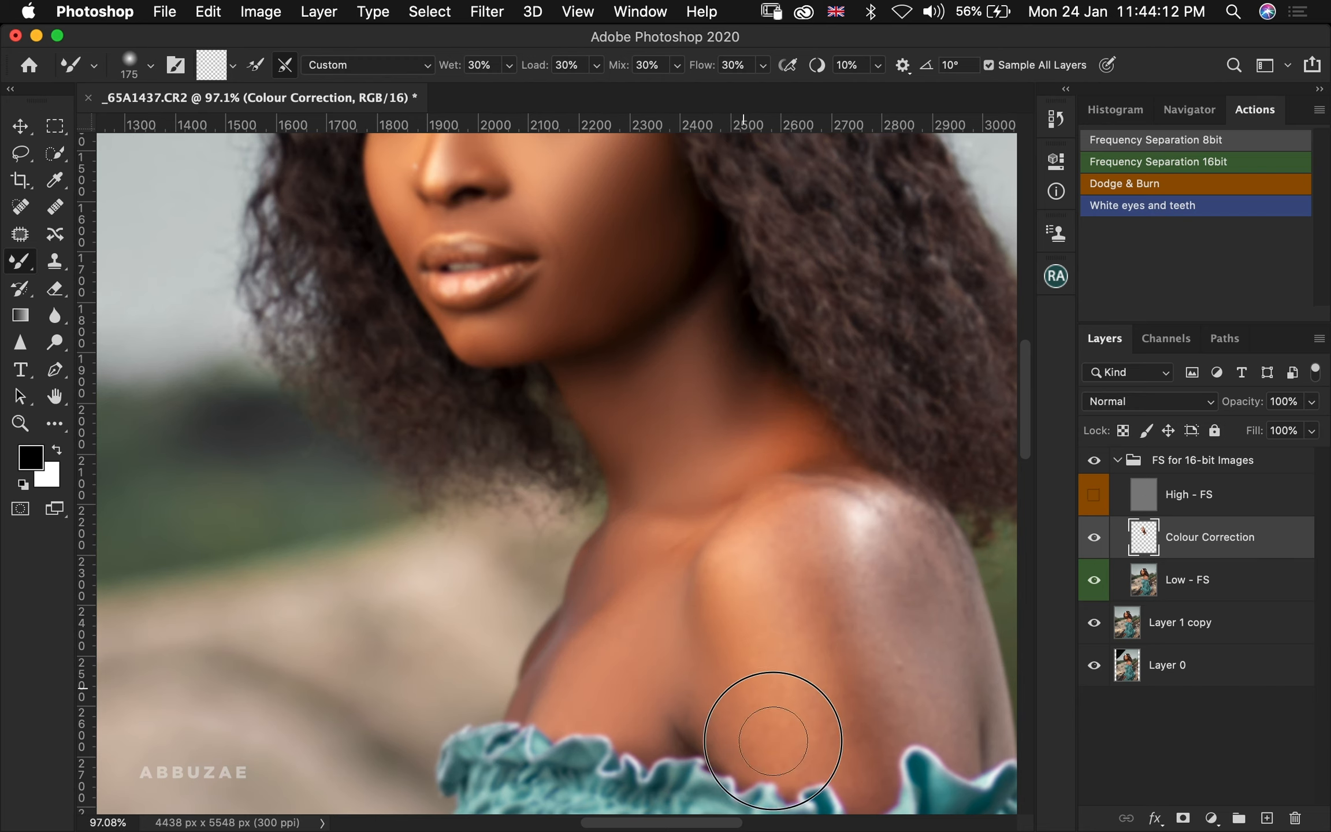
{"action": "mouse_move", "coordinate": [774, 739]}
{"action": "left_mouse_down"}
{"action": "mouse_move", "coordinate": [826, 688]}
{"action": "mouse_move", "coordinate": [784, 574]}
{"action": "mouse_move", "coordinate": [846, 604]}
{"action": "mouse_move", "coordinate": [826, 566]}
{"action": "mouse_move", "coordinate": [887, 675]}
{"action": "mouse_move", "coordinate": [921, 684]}
{"action": "left_mouse_up"}
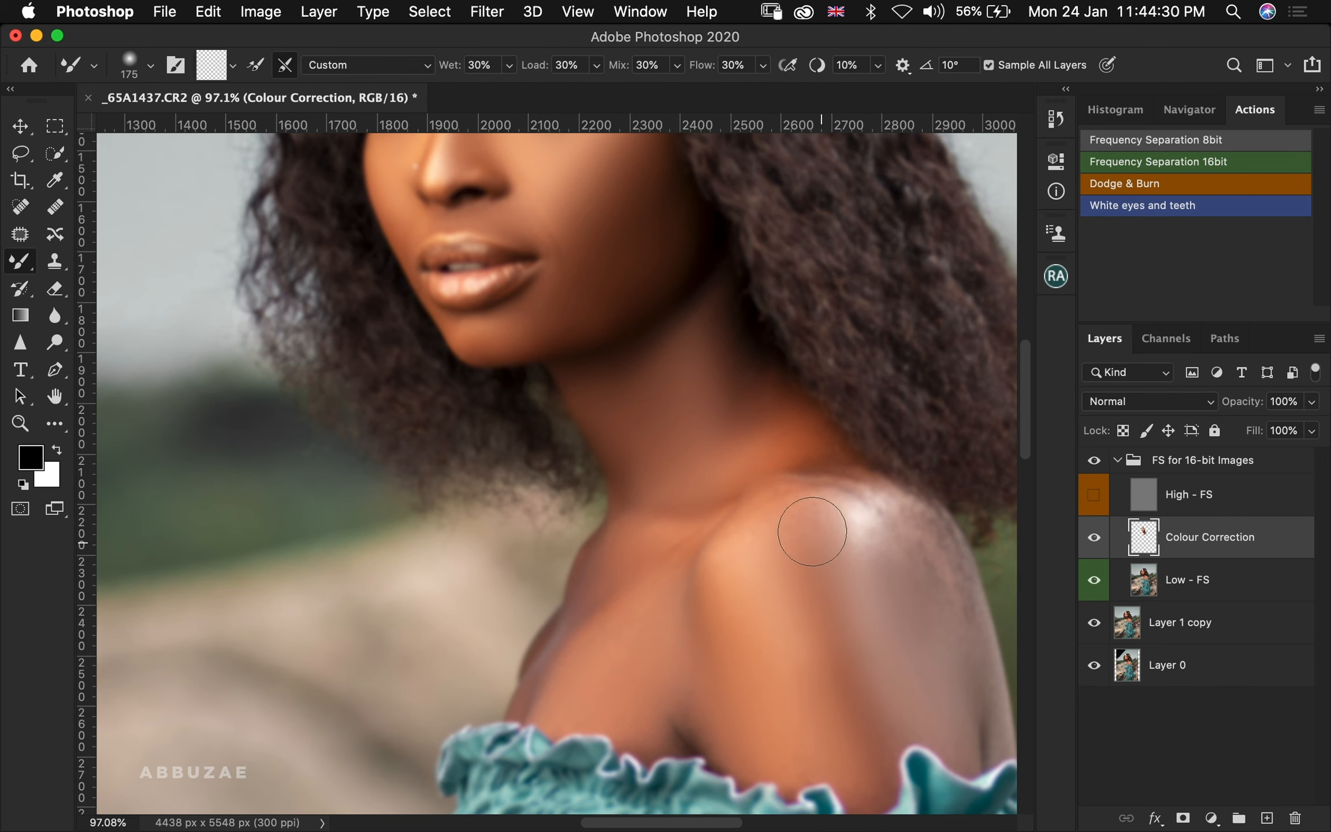
{"action": "left_click_drag", "start_coordinate": [811, 528], "coordinate": [867, 554]}
{"action": "key", "text": "bracketleft"}
{"action": "key", "text": "bracketleft"}
{"action": "left_click_drag", "start_coordinate": [733, 562], "coordinate": [680, 570]}
{"action": "key", "text": "bracketleft"}
{"action": "left_click_drag", "start_coordinate": [796, 461], "coordinate": [755, 396]}
{"action": "key", "text": "bracketright"}
{"action": "key", "text": "bracketright"}
{"action": "left_click_drag", "start_coordinate": [708, 462], "coordinate": [762, 342]}
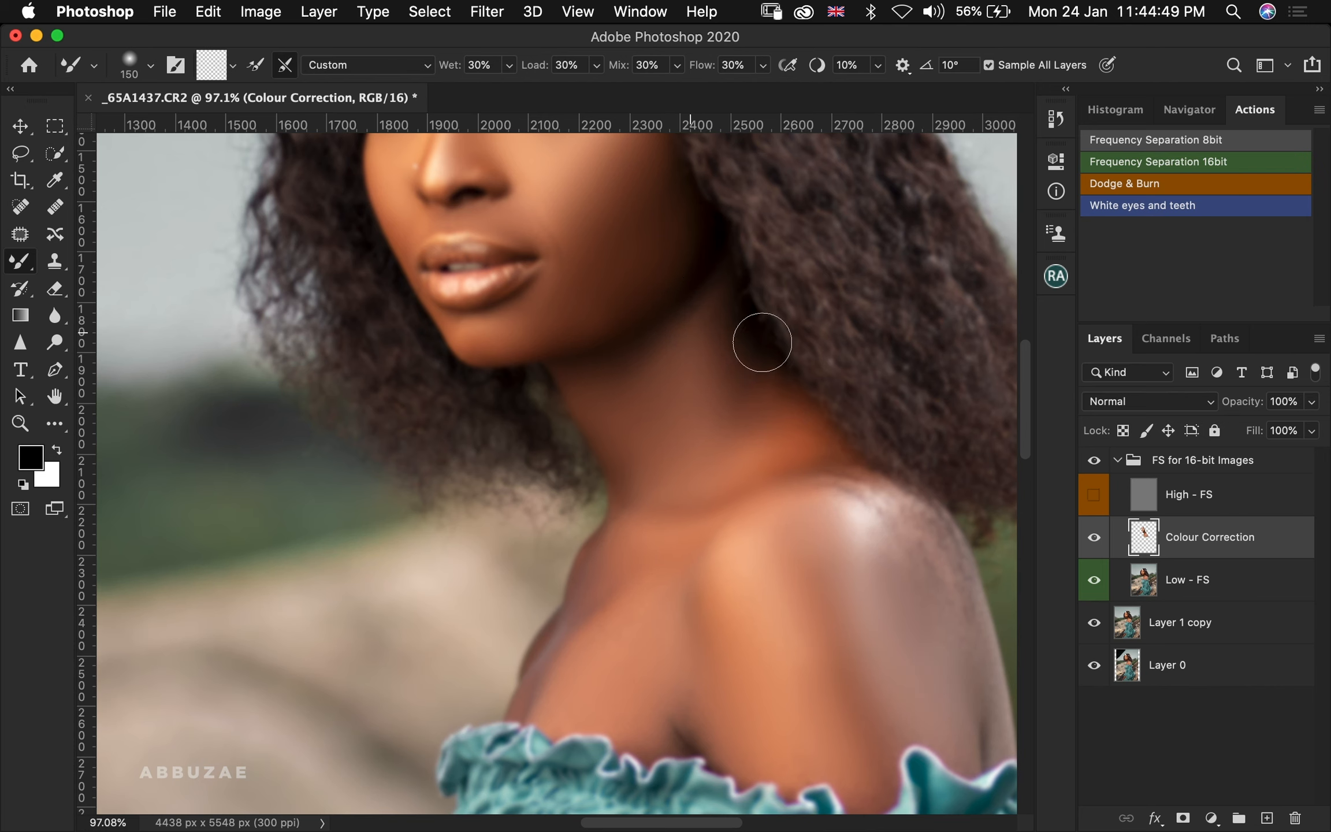
{"action": "left_click_drag", "start_coordinate": [612, 307], "coordinate": [720, 520]}
{"action": "left_click_drag", "start_coordinate": [773, 446], "coordinate": [704, 526]}
{"action": "key", "text": "bracketright"}
{"action": "mouse_move", "coordinate": [698, 454]}
{"action": "left_mouse_down"}
{"action": "mouse_move", "coordinate": [746, 401]}
{"action": "mouse_move", "coordinate": [822, 515]}
{"action": "left_mouse_up"}
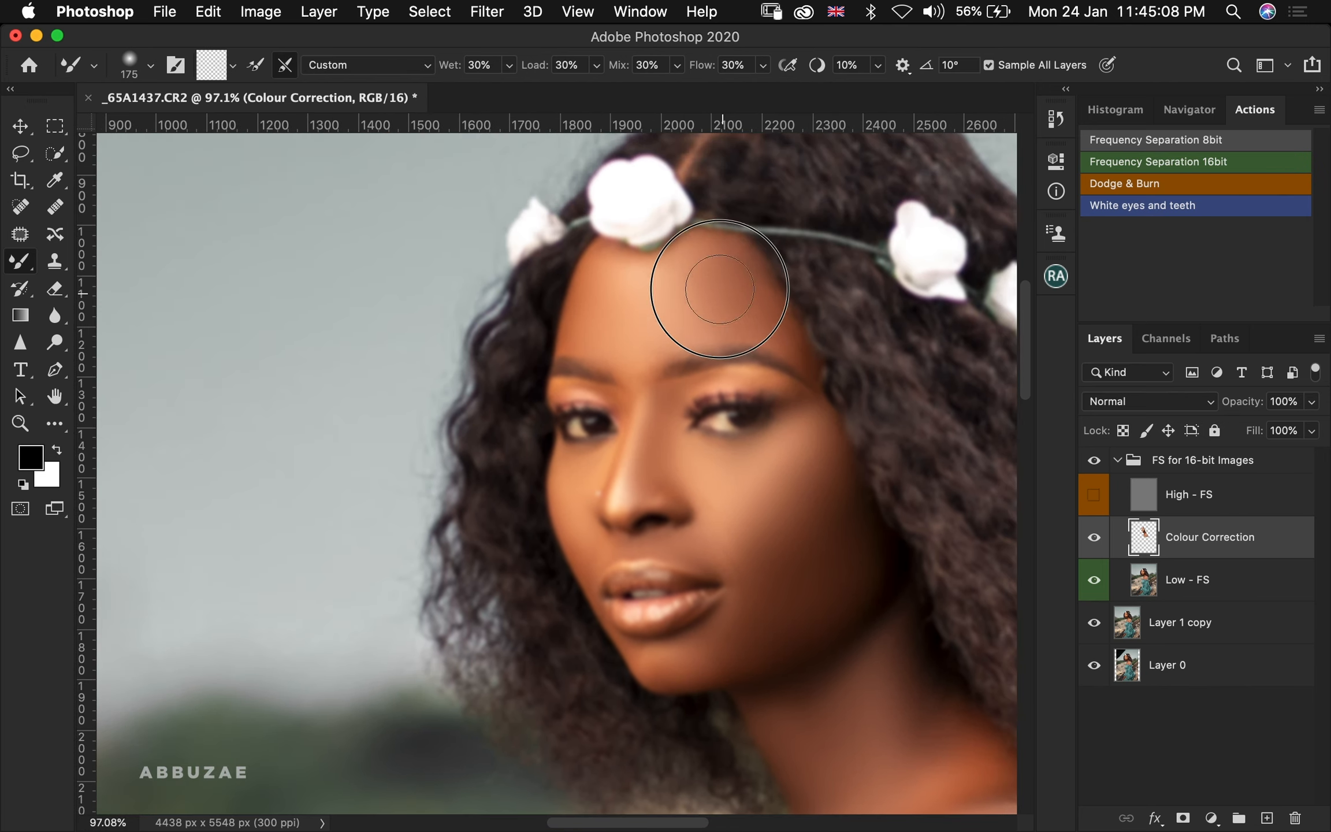
{"action": "key", "text": "bracketleft"}
{"action": "key", "text": "bracketleft"}
{"action": "left_click_drag", "start_coordinate": [624, 337], "coordinate": [589, 310]}
{"action": "key", "text": "bracketleft"}
{"action": "key", "text": "bracketleft"}
{"action": "key", "text": "bracketleft"}
{"action": "key", "text": "bracketleft"}
Turn the High - FS layer back on and toggle the frequency separation group to compare
{"action": "left_click", "coordinate": [1093, 494]}
{"action": "left_click", "coordinate": [1094, 461]}
{"action": "left_click", "coordinate": [1093, 461]}
Erase parts of the Colour Correction blending on the face, neck and shoulder with the Eraser
{"action": "key", "text": "e"}
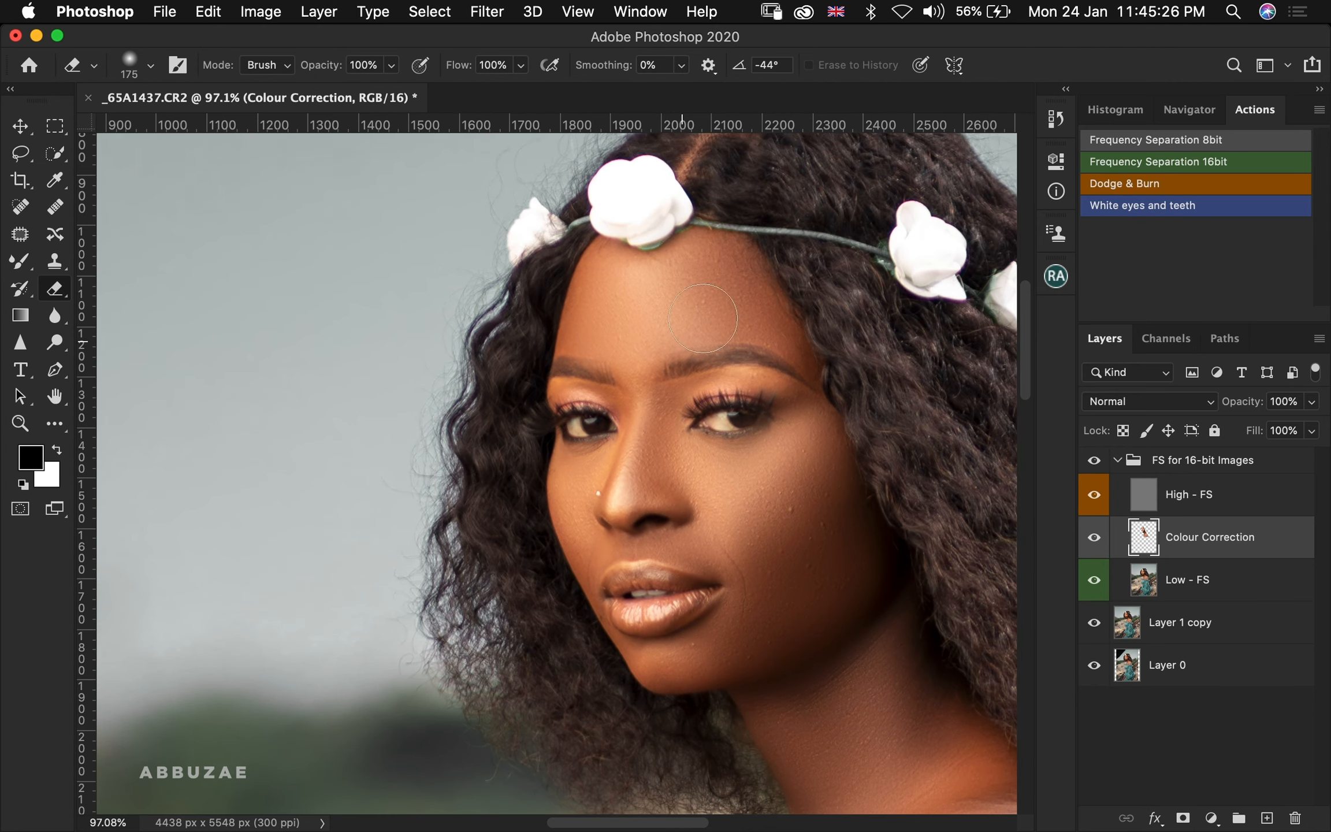
{"action": "left_click_drag", "start_coordinate": [604, 592], "coordinate": [619, 615]}
{"action": "key", "text": "bracketright"}
{"action": "key", "text": "bracketright"}
{"action": "key", "text": "bracketright"}
{"action": "key", "text": "bracketright"}
{"action": "mouse_move", "coordinate": [630, 517]}
{"action": "left_mouse_down"}
{"action": "mouse_move", "coordinate": [707, 327]}
{"action": "mouse_move", "coordinate": [699, 341]}
{"action": "left_mouse_up"}
{"action": "key", "text": "bracketright"}
{"action": "key", "text": "bracketright"}
{"action": "key", "text": "bracketright"}
{"action": "key", "text": "bracketright"}
{"action": "left_click_drag", "start_coordinate": [788, 755], "coordinate": [725, 476]}
{"action": "left_click_drag", "start_coordinate": [764, 674], "coordinate": [440, 443]}
{"action": "left_click_drag", "start_coordinate": [346, 463], "coordinate": [555, 566]}
{"action": "left_click_drag", "start_coordinate": [812, 255], "coordinate": [865, 547]}
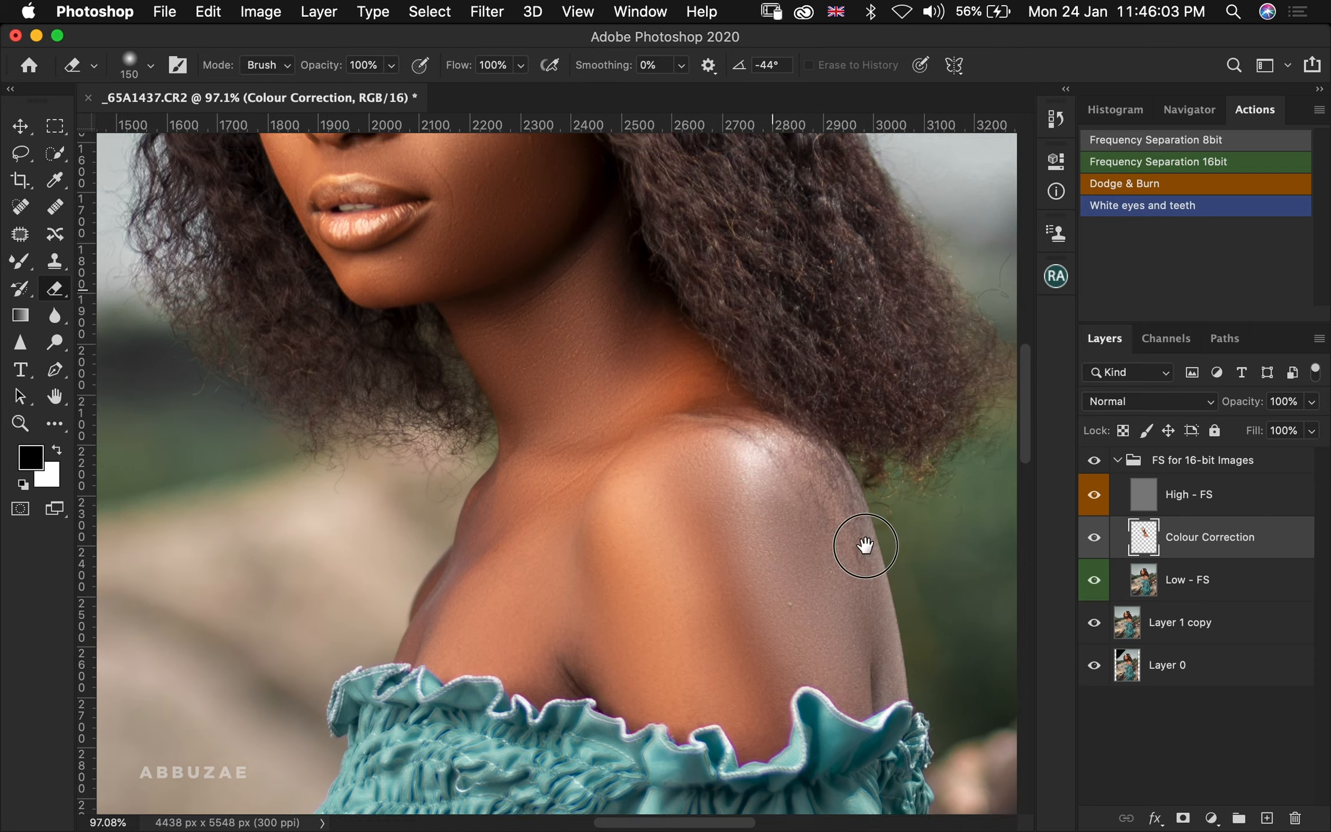
Fit the image on screen and toggle the frequency separation group to compare the retouch before and after
{"action": "left_click_drag", "start_coordinate": [468, 150], "coordinate": [688, 566]}
{"action": "key", "text": "z"}
{"action": "left_click", "coordinate": [628, 65]}
{"action": "left_click", "coordinate": [1093, 462]}
{"action": "left_click", "coordinate": [1092, 461]}
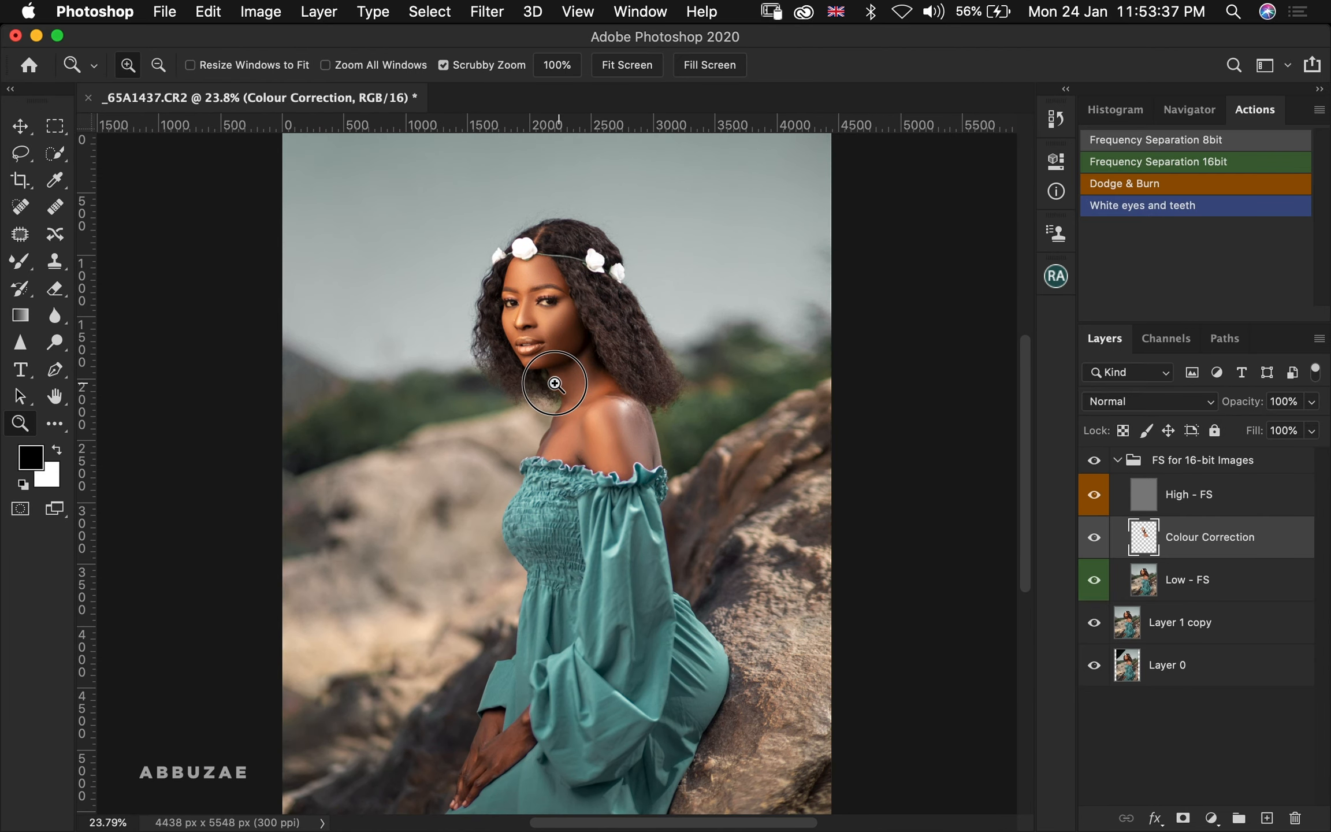
{"action": "left_click_drag", "start_coordinate": [555, 384], "coordinate": [410, 384]}
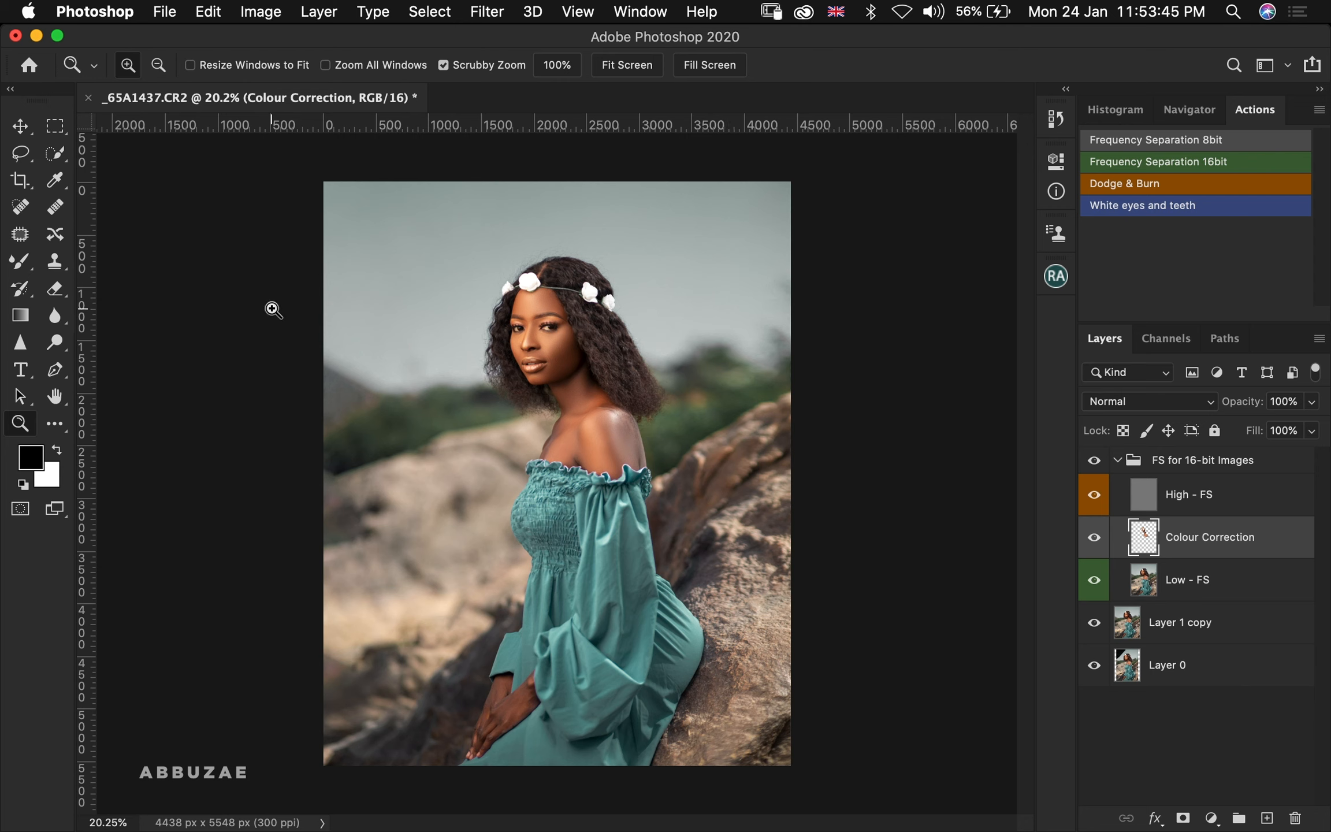
Collapse the FS for 16-bit Images group and shrink the Photoshop window to reveal the desktop
{"action": "left_click", "coordinate": [1117, 460]}
{"action": "left_click_drag", "start_coordinate": [1205, 40], "coordinate": [861, 38]}
{"action": "left_click", "coordinate": [1275, 95]}
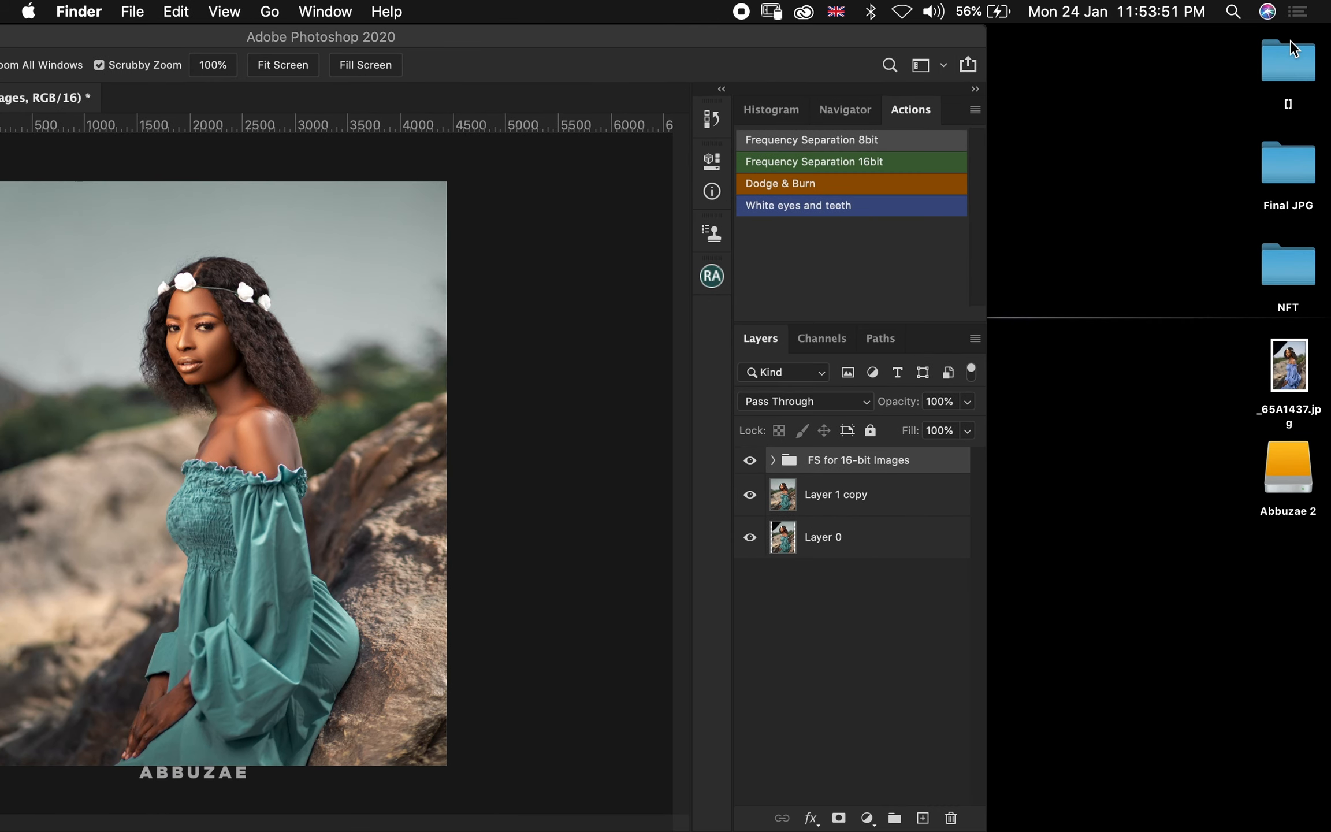
Browse the Stocks > sky folder in Finder for a suitable sky image
{"action": "double_click", "coordinate": [1292, 75]}
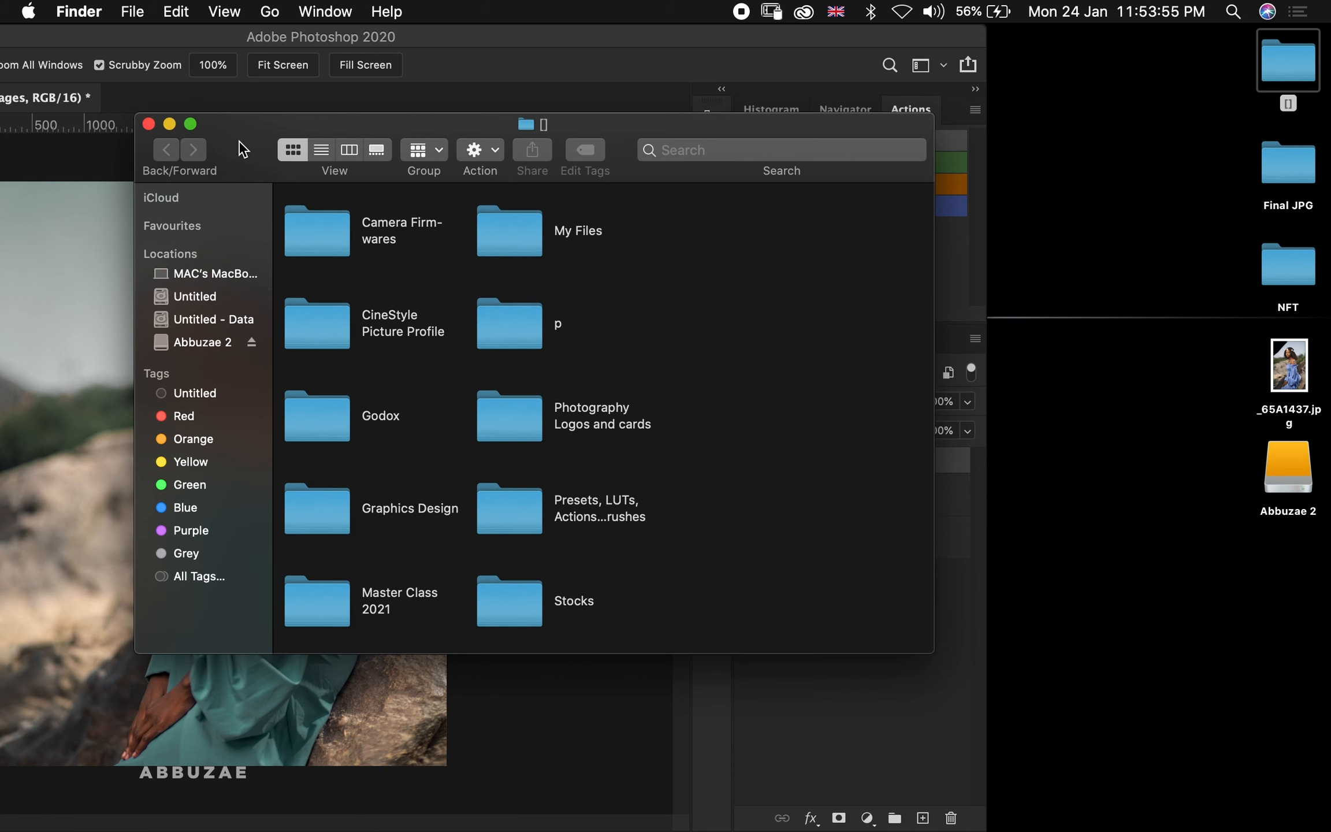
{"action": "left_click_drag", "start_coordinate": [238, 140], "coordinate": [608, 128]}
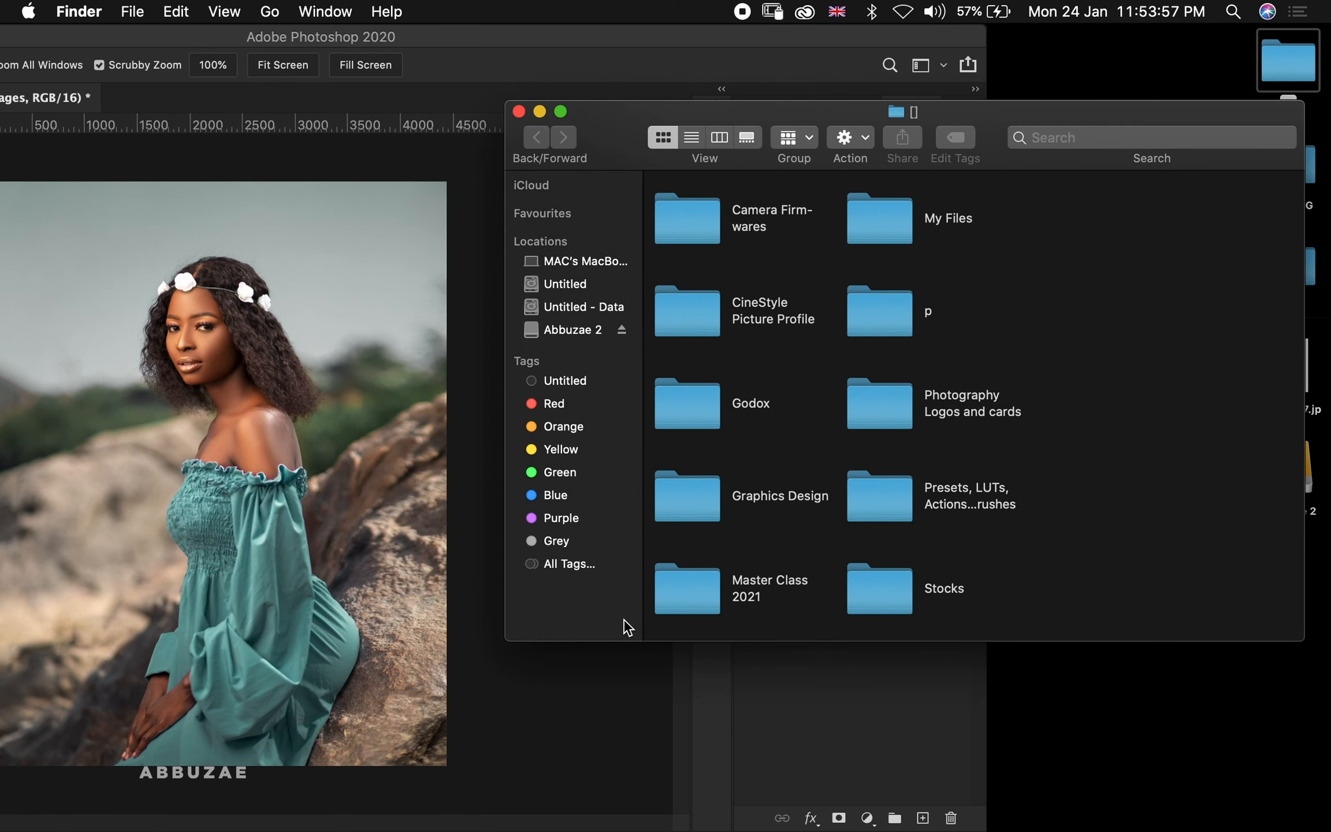
{"action": "double_click", "coordinate": [901, 607]}
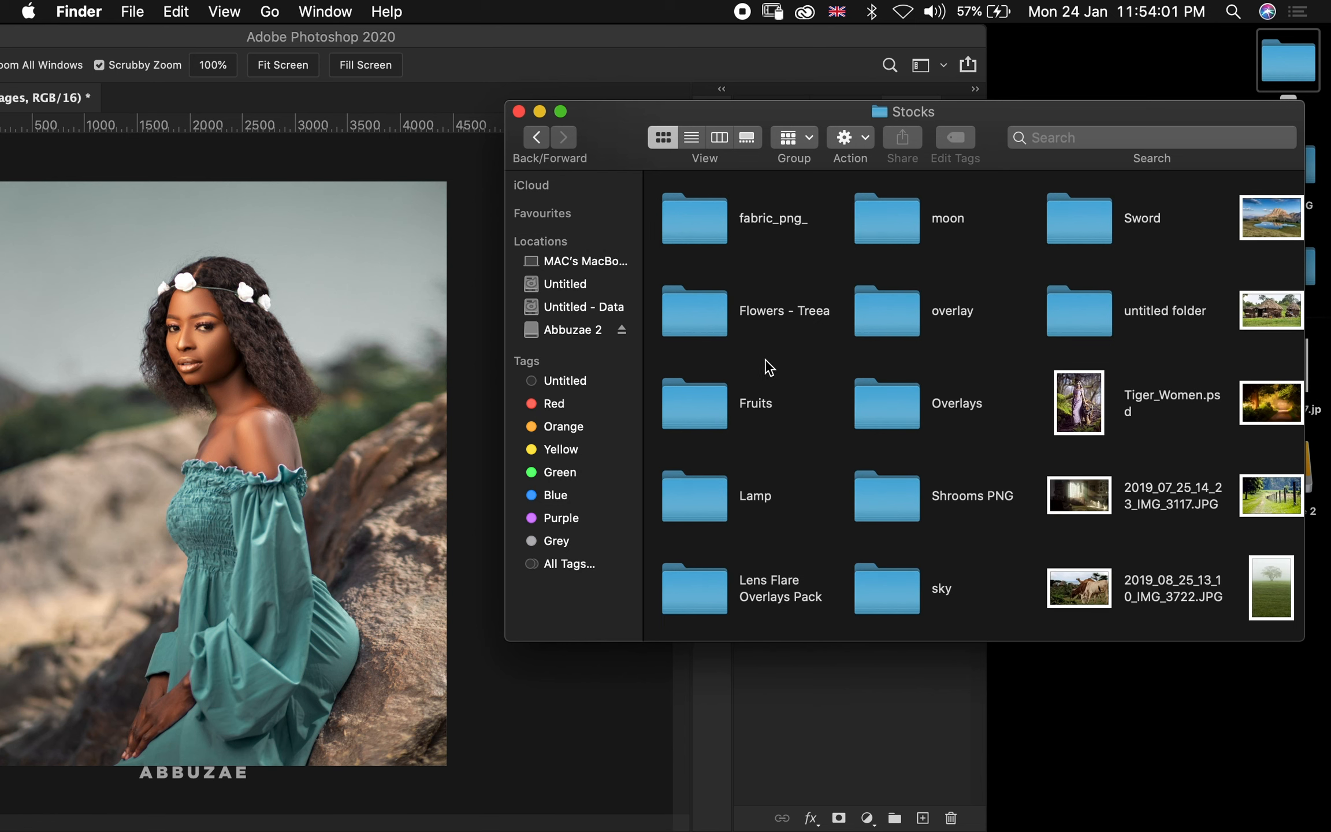
{"action": "scroll", "coordinate": [805, 464], "scroll_direction": "left", "scroll_amount": 3}
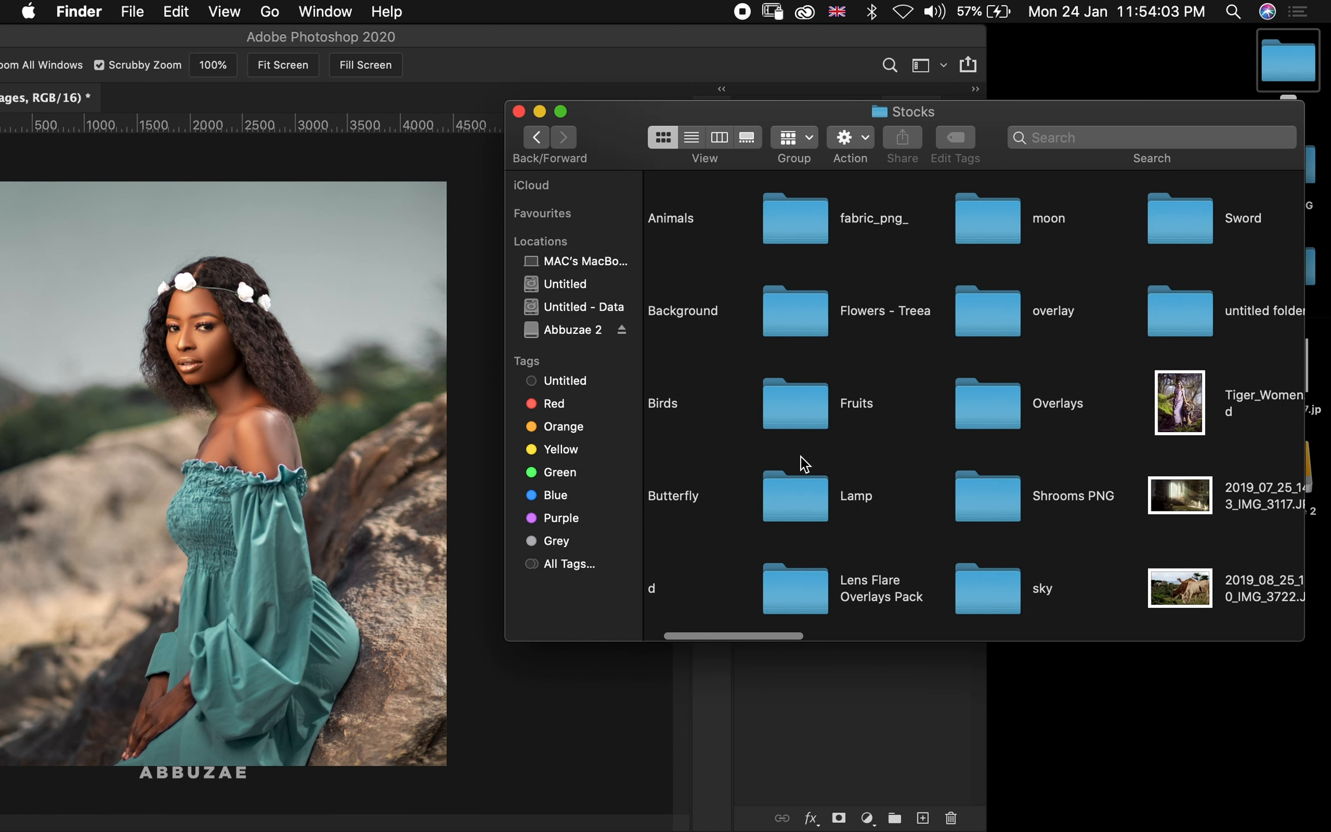
{"action": "scroll", "coordinate": [866, 540], "scroll_direction": "left", "scroll_amount": 2}
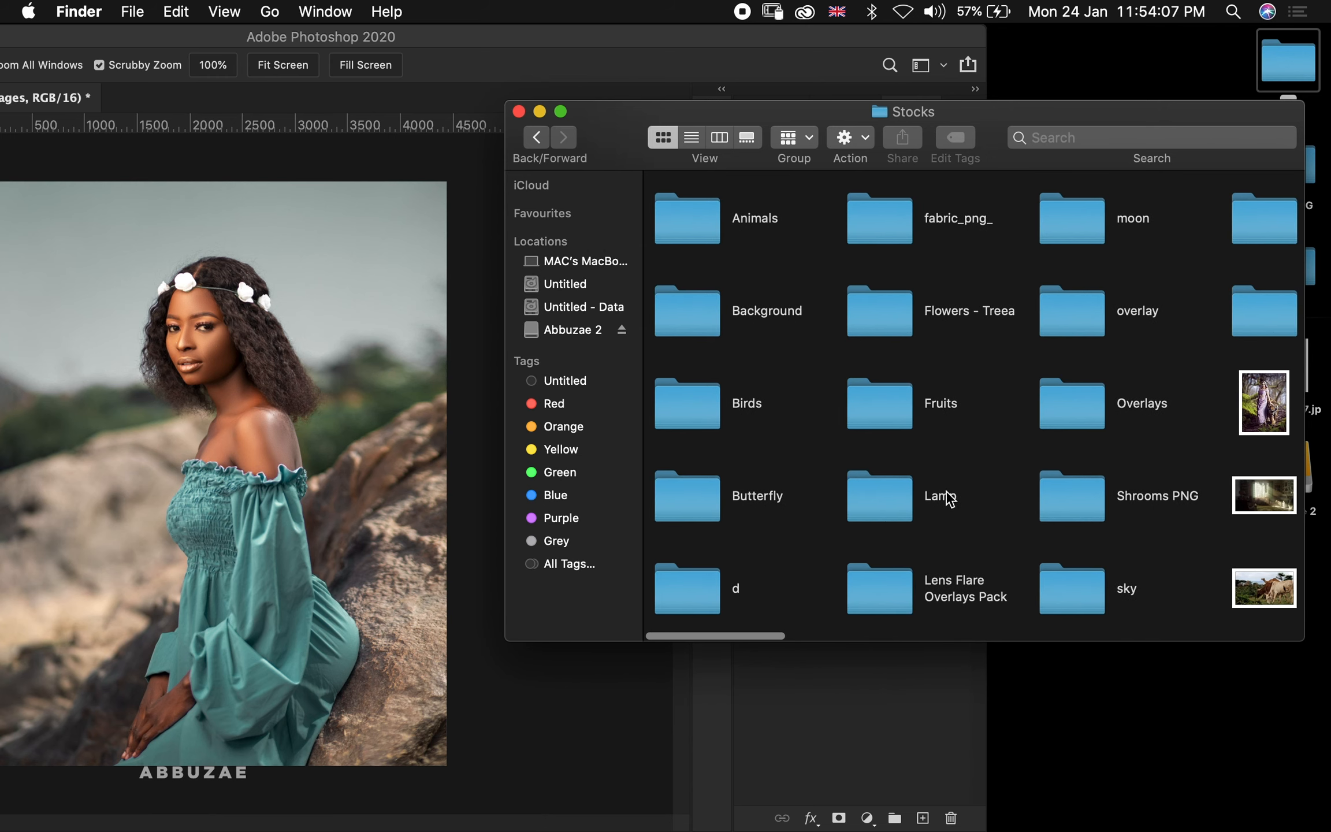
{"action": "double_click", "coordinate": [1076, 605]}
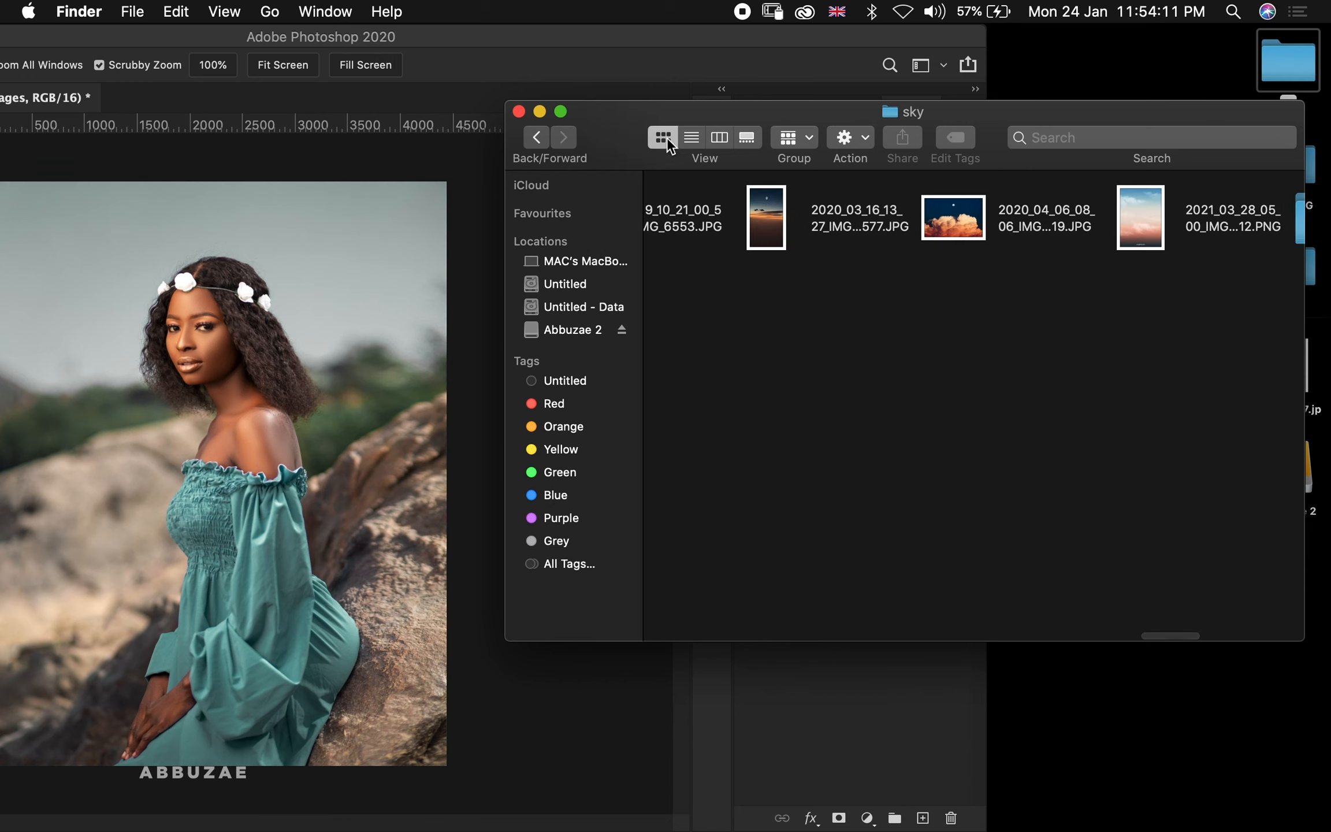
{"action": "scroll", "coordinate": [880, 378], "scroll_direction": "left", "scroll_amount": 10}
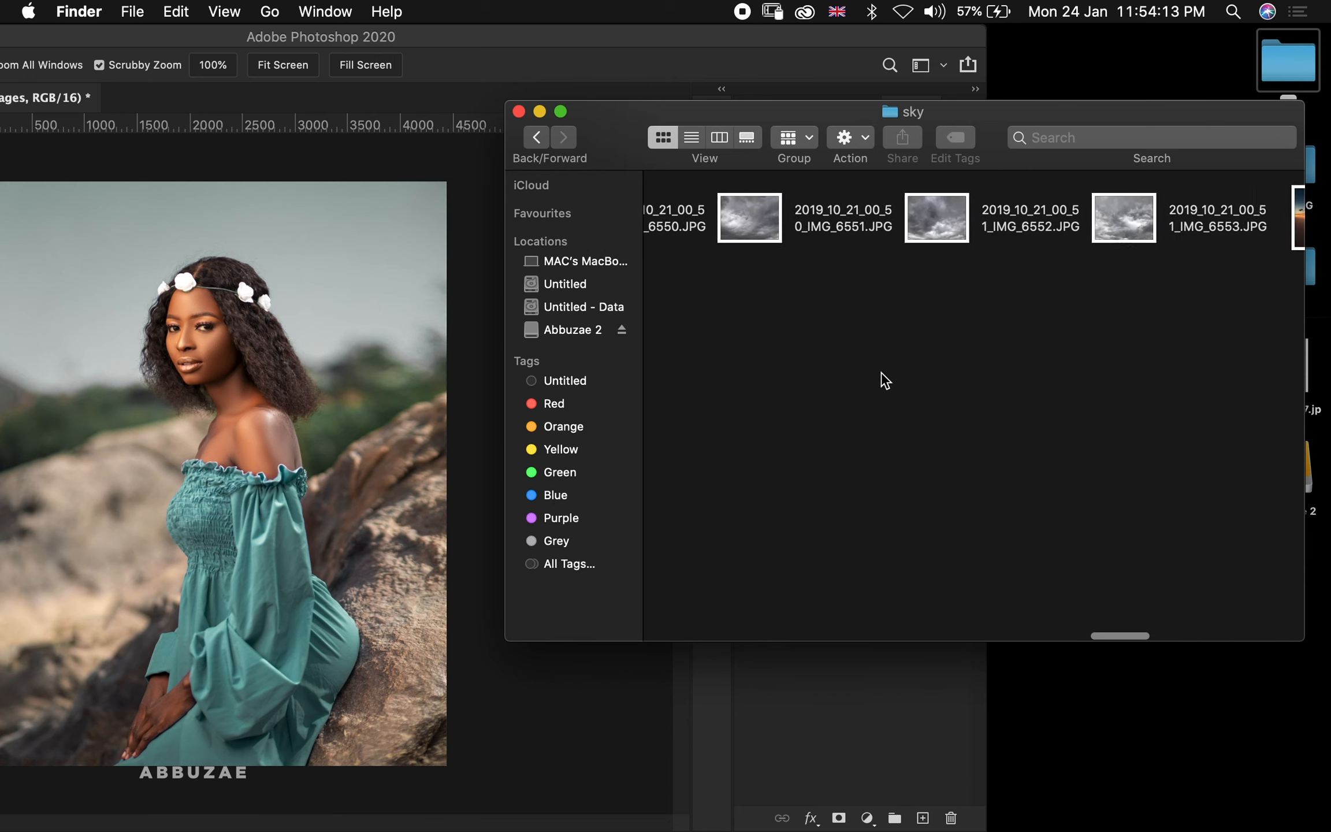
{"action": "scroll", "coordinate": [884, 380], "scroll_direction": "left", "scroll_amount": 10}
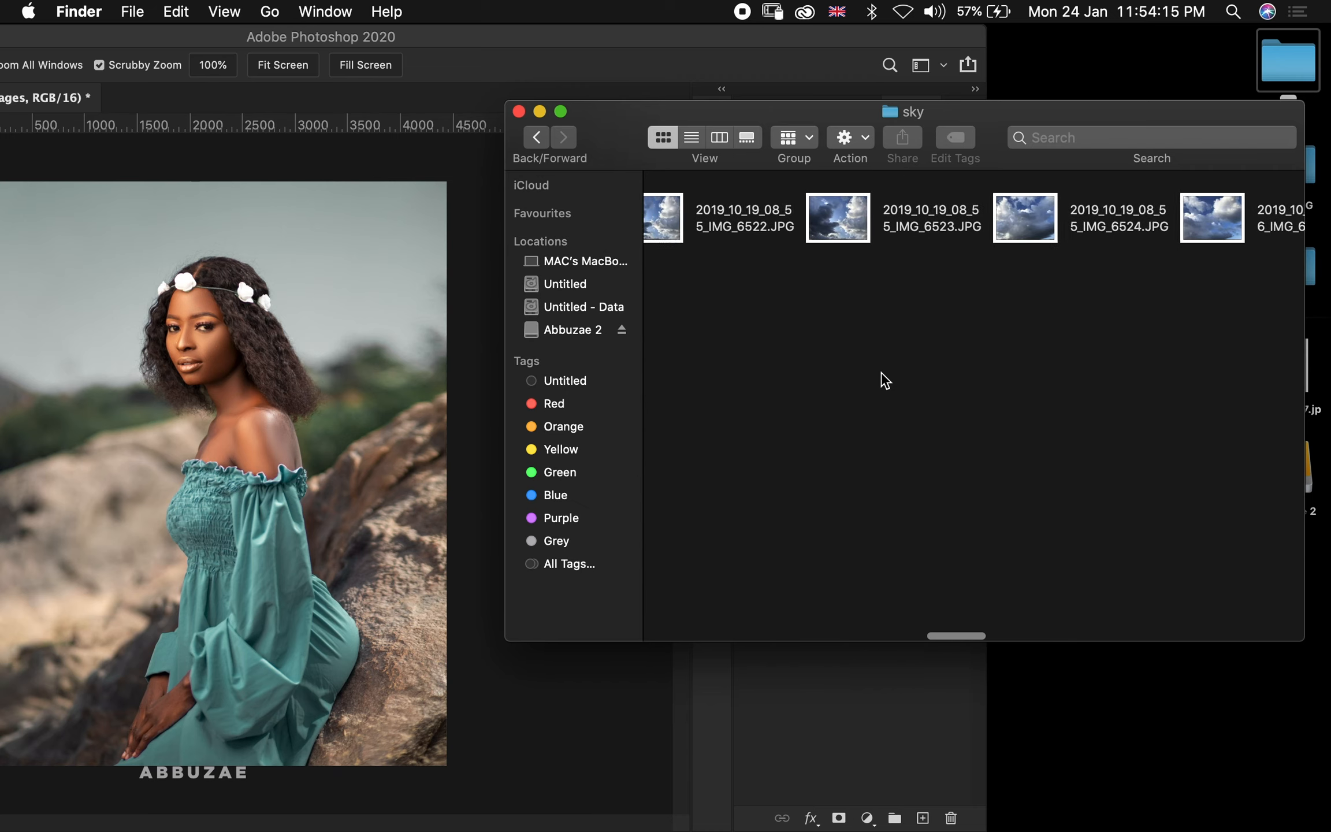
{"action": "scroll", "coordinate": [885, 382], "scroll_direction": "left", "scroll_amount": 10}
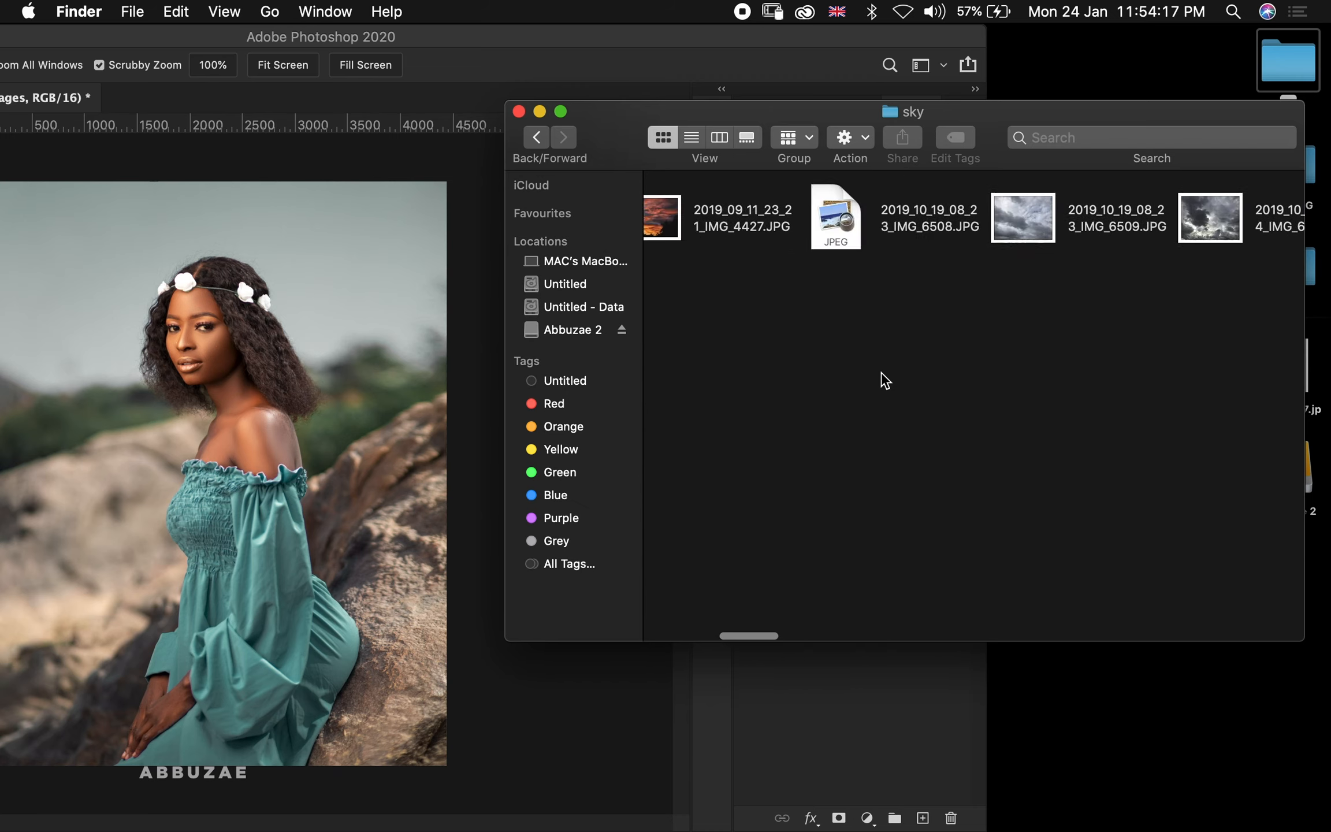
{"action": "scroll", "coordinate": [885, 381], "scroll_direction": "left", "scroll_amount": 3}
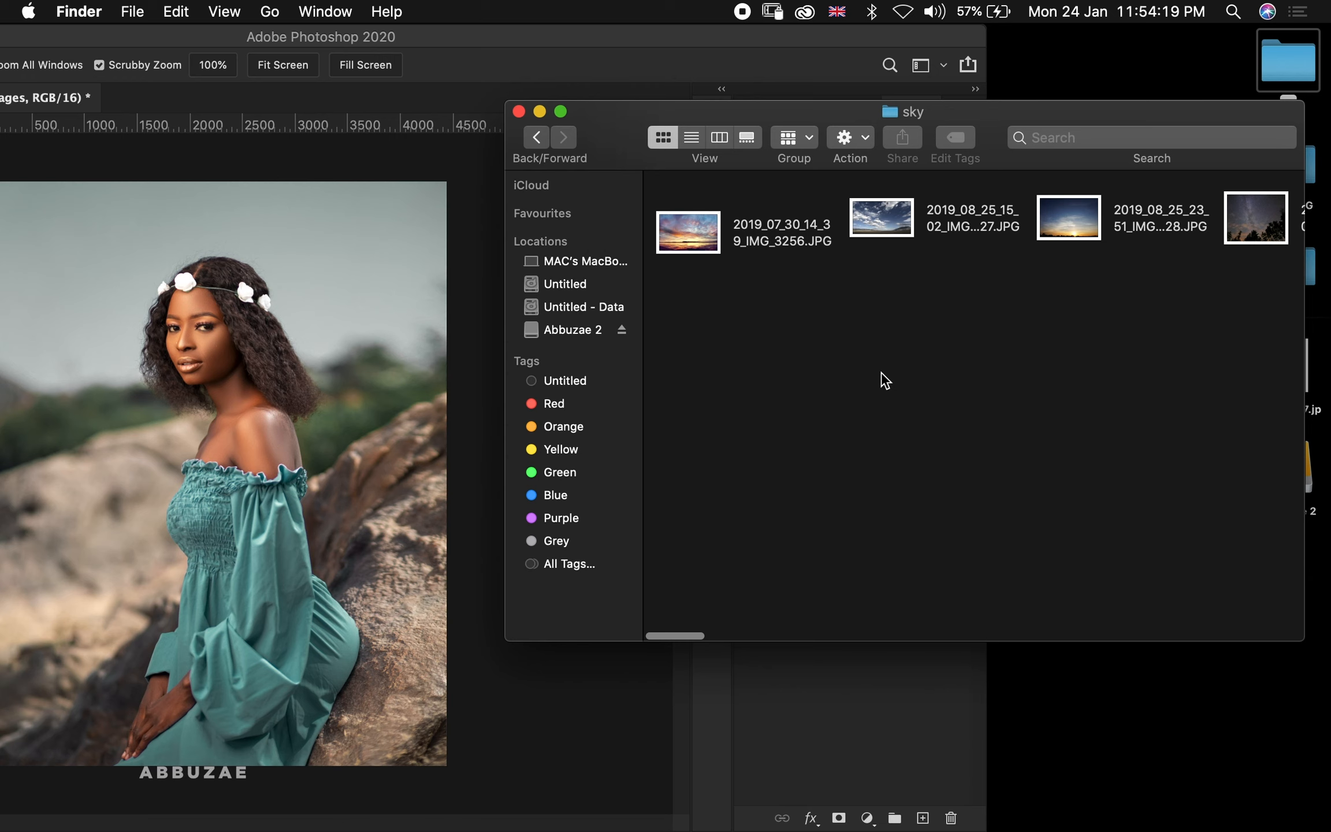
{"action": "scroll", "coordinate": [885, 381], "scroll_direction": "right", "scroll_amount": 10}
{"action": "scroll", "coordinate": [885, 381], "scroll_direction": "right", "scroll_amount": 15}
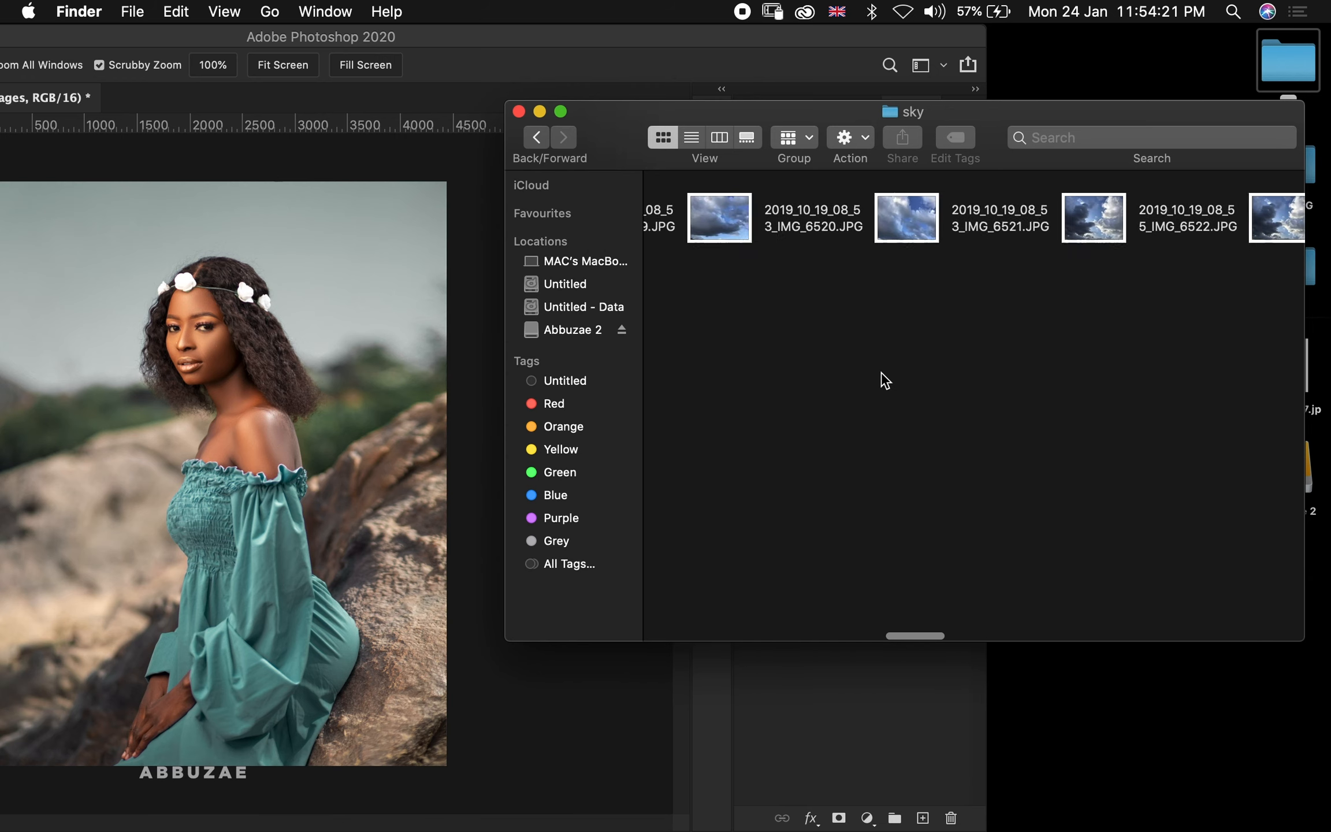
{"action": "scroll", "coordinate": [885, 381], "scroll_direction": "left", "scroll_amount": 4}
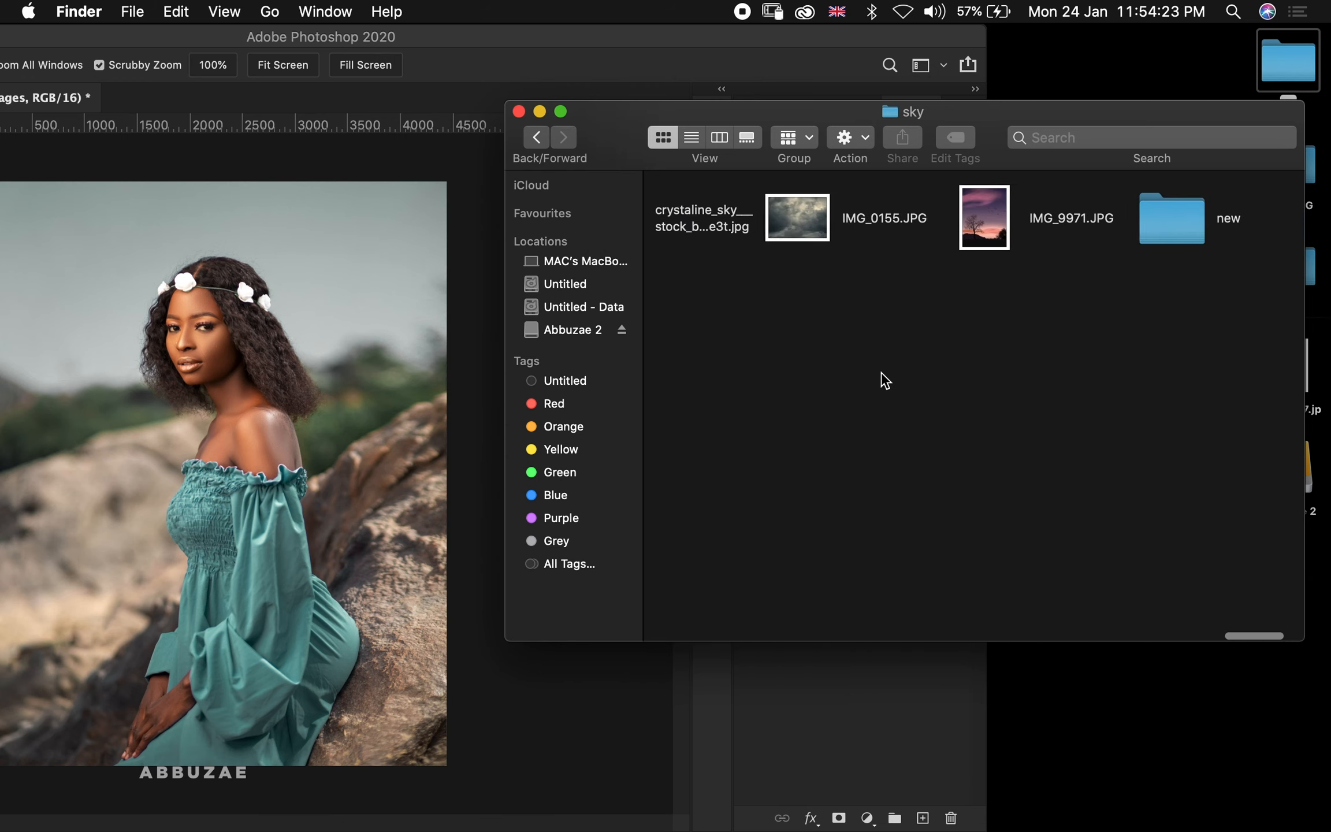
{"action": "scroll", "coordinate": [881, 380], "scroll_direction": "right", "scroll_amount": 4}
{"action": "scroll", "coordinate": [898, 372], "scroll_direction": "left", "scroll_amount": 1}
{"action": "double_click", "coordinate": [964, 219]}
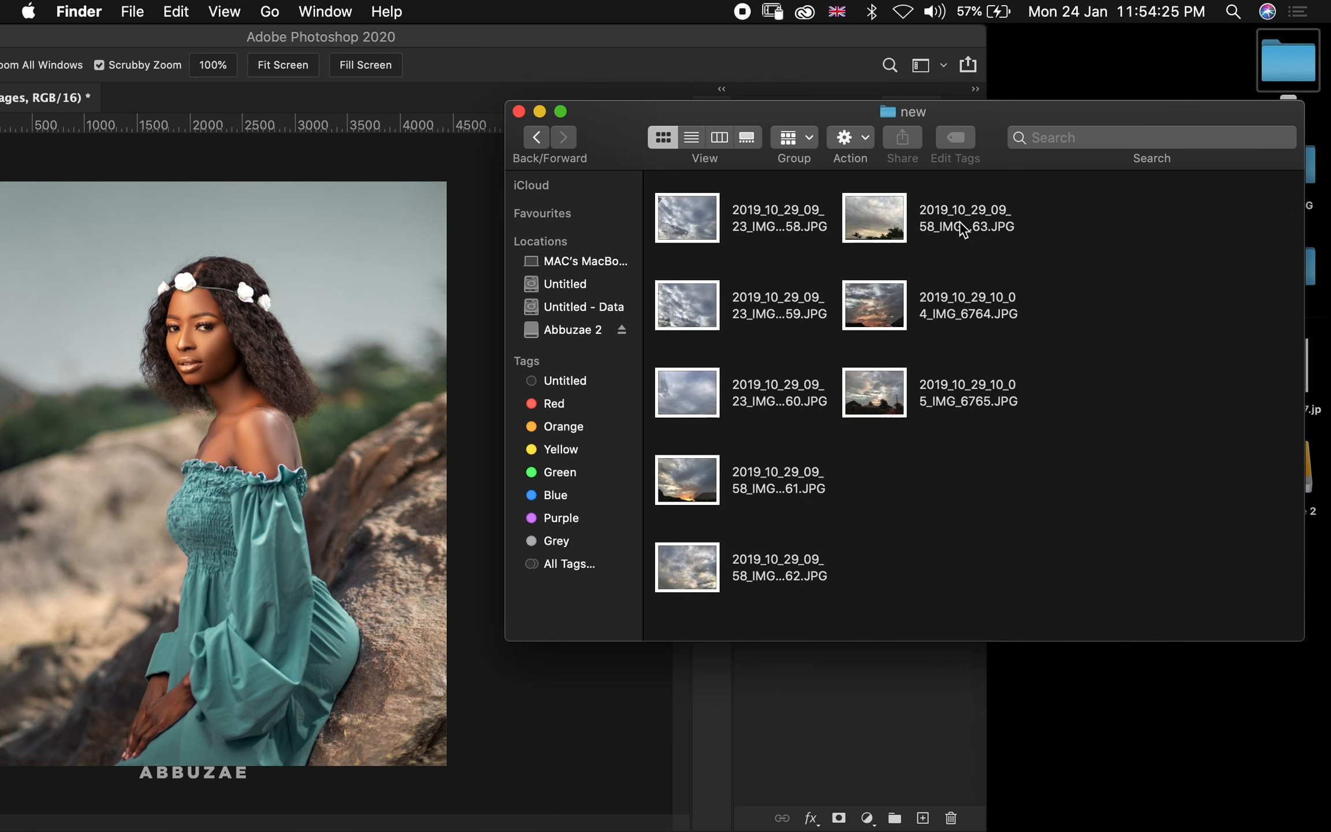
{"action": "left_click", "coordinate": [543, 137]}
{"action": "scroll", "coordinate": [912, 307], "scroll_direction": "left", "scroll_amount": 4}
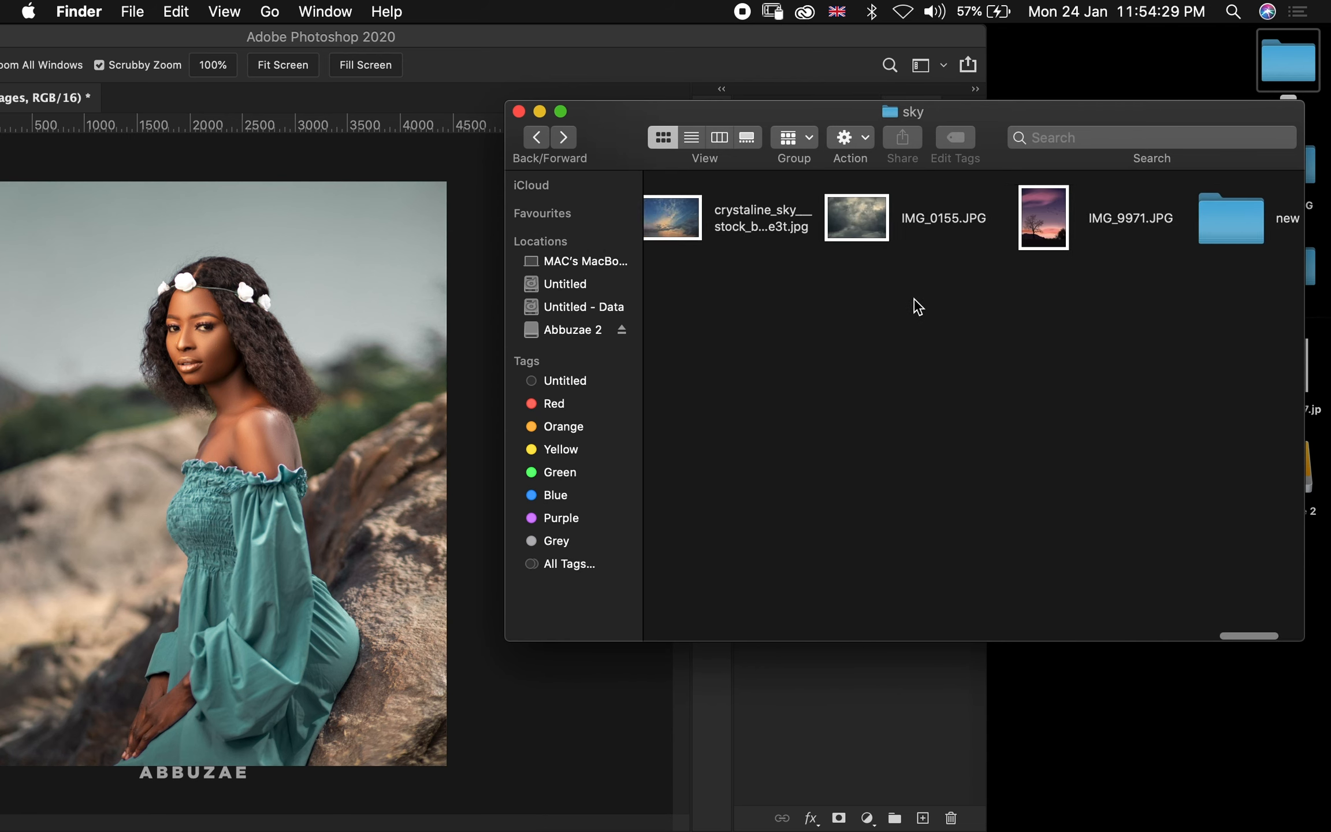
{"action": "scroll", "coordinate": [917, 306], "scroll_direction": "left", "scroll_amount": 6}
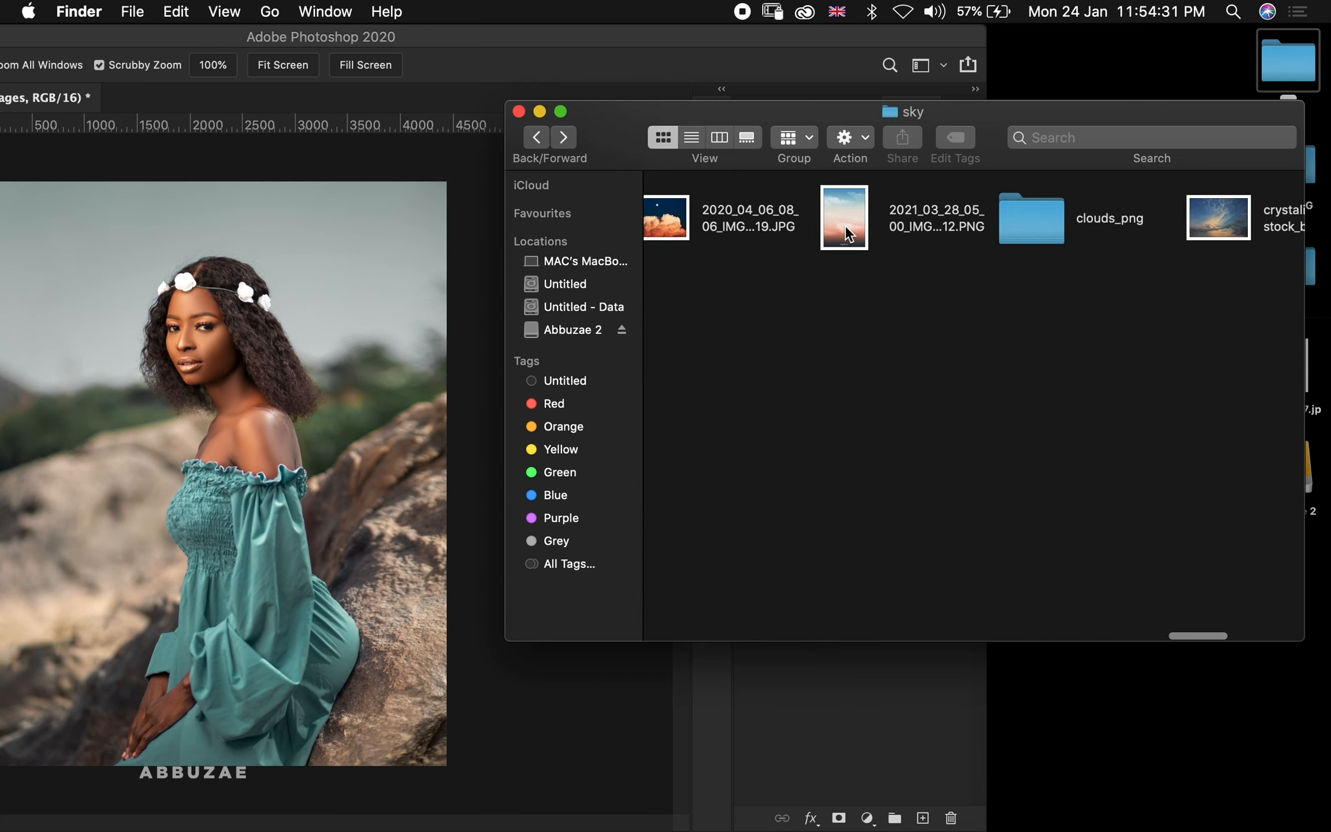
Place the sky image 2021_03_28_05_00_IMG_1512.PNG, scale it to about 126% to cover the canvas, and add a layer mask
{"action": "left_click_drag", "start_coordinate": [867, 223], "coordinate": [218, 286]}
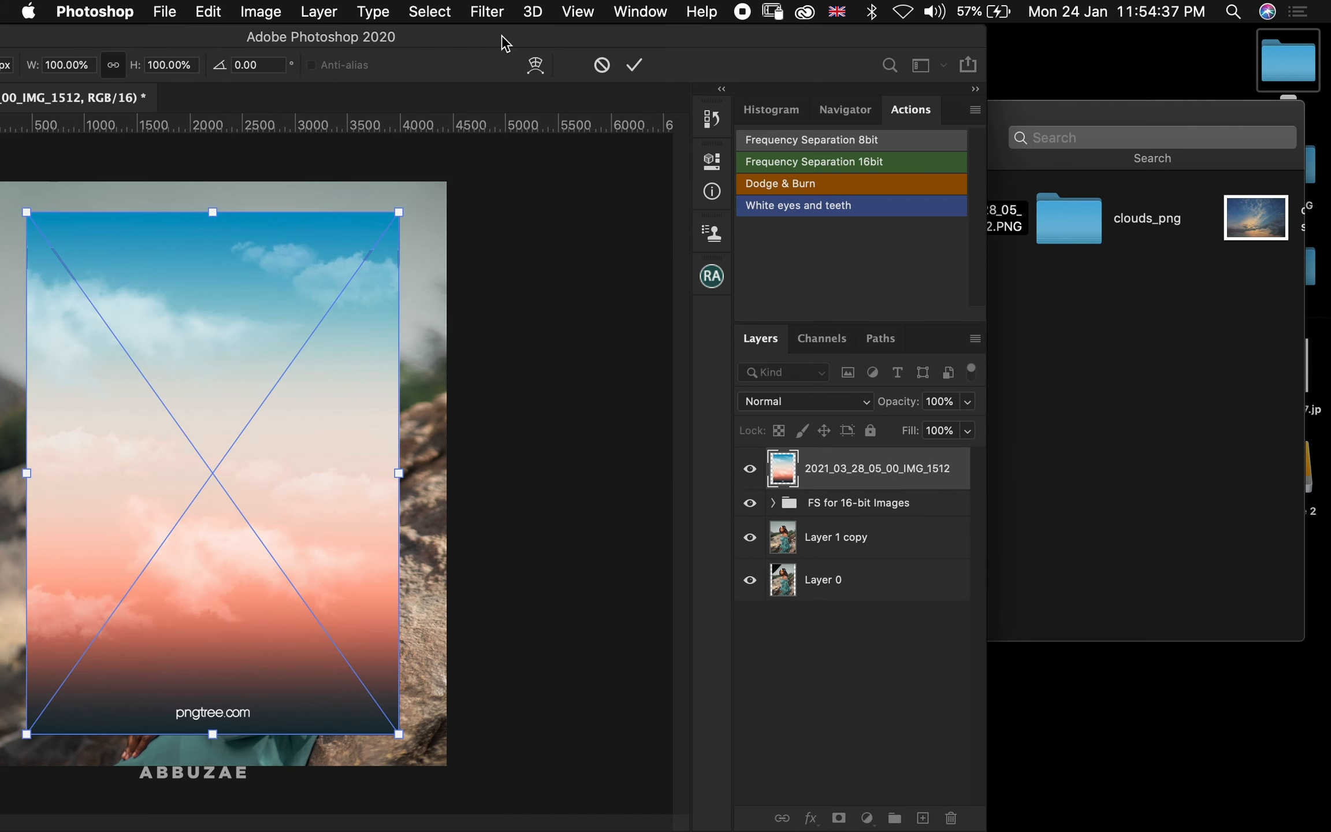
{"action": "double_click", "coordinate": [502, 34]}
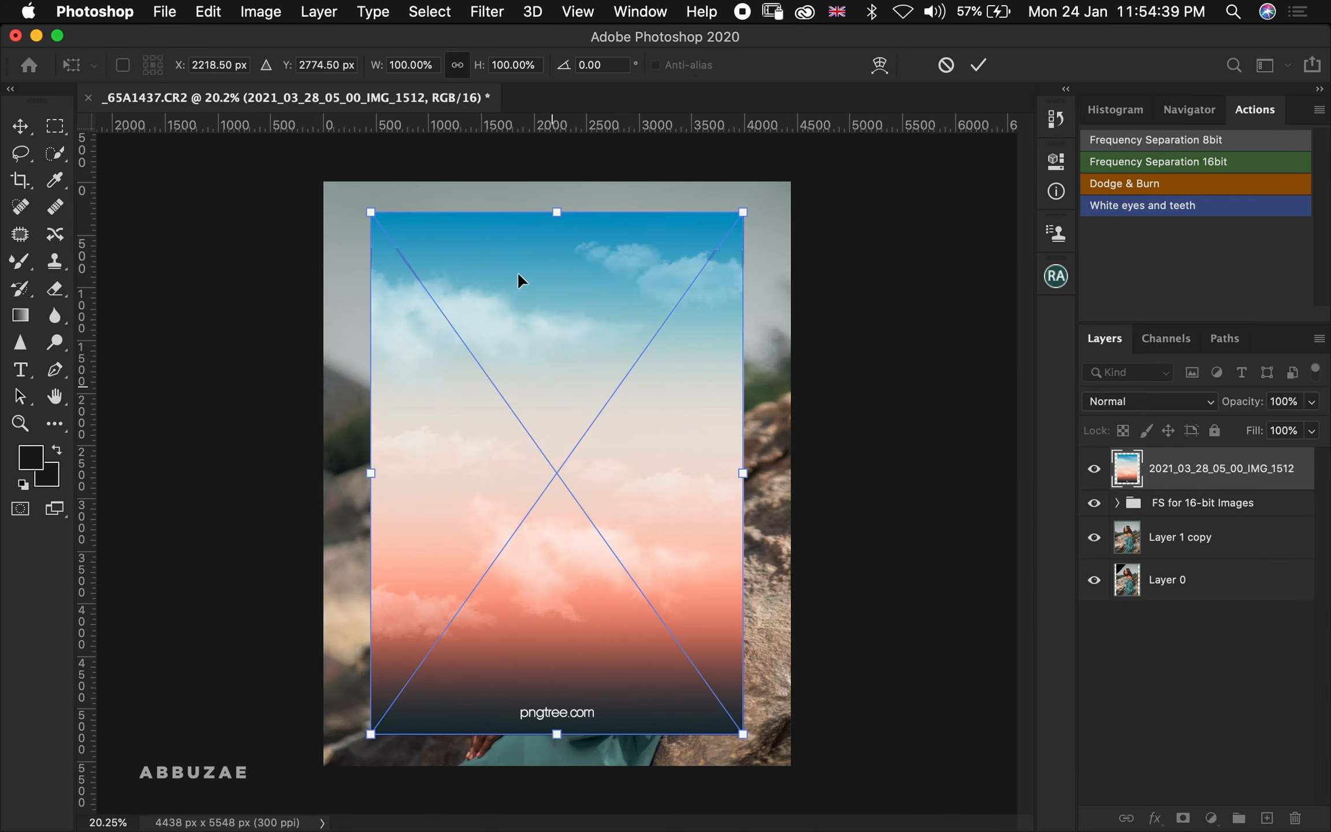
{"action": "left_click_drag", "start_coordinate": [557, 211], "coordinate": [558, 147]}
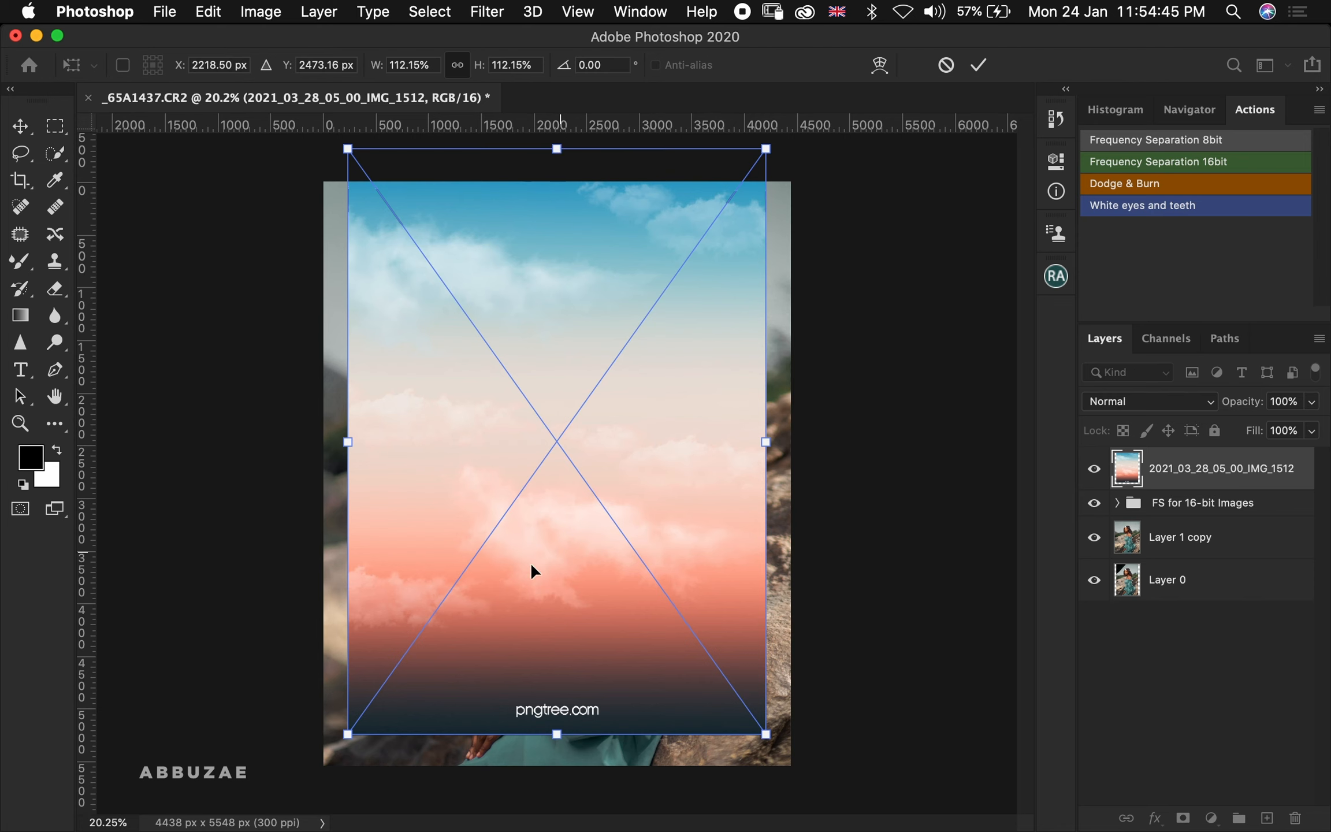
{"action": "left_click_drag", "start_coordinate": [556, 734], "coordinate": [548, 810]}
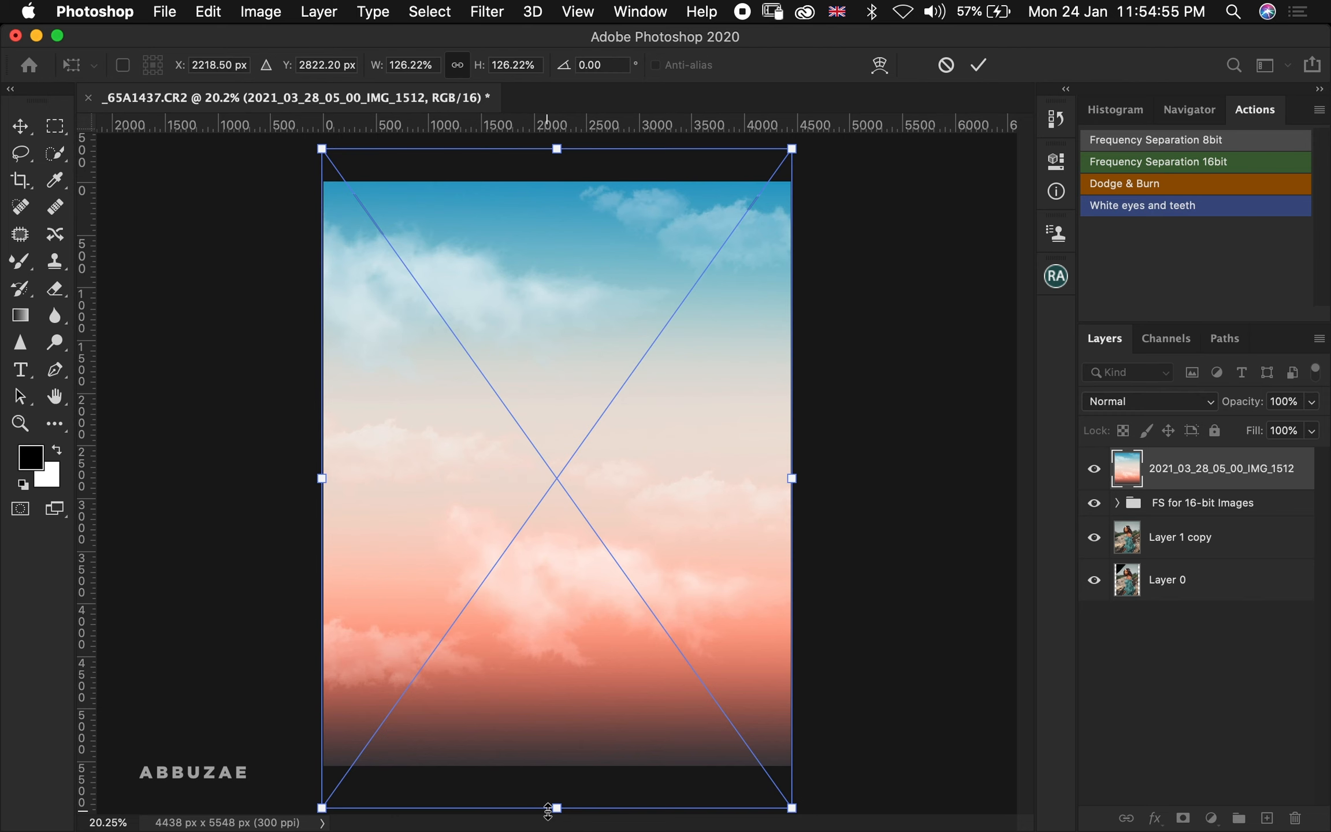
{"action": "key", "text": "Up"}
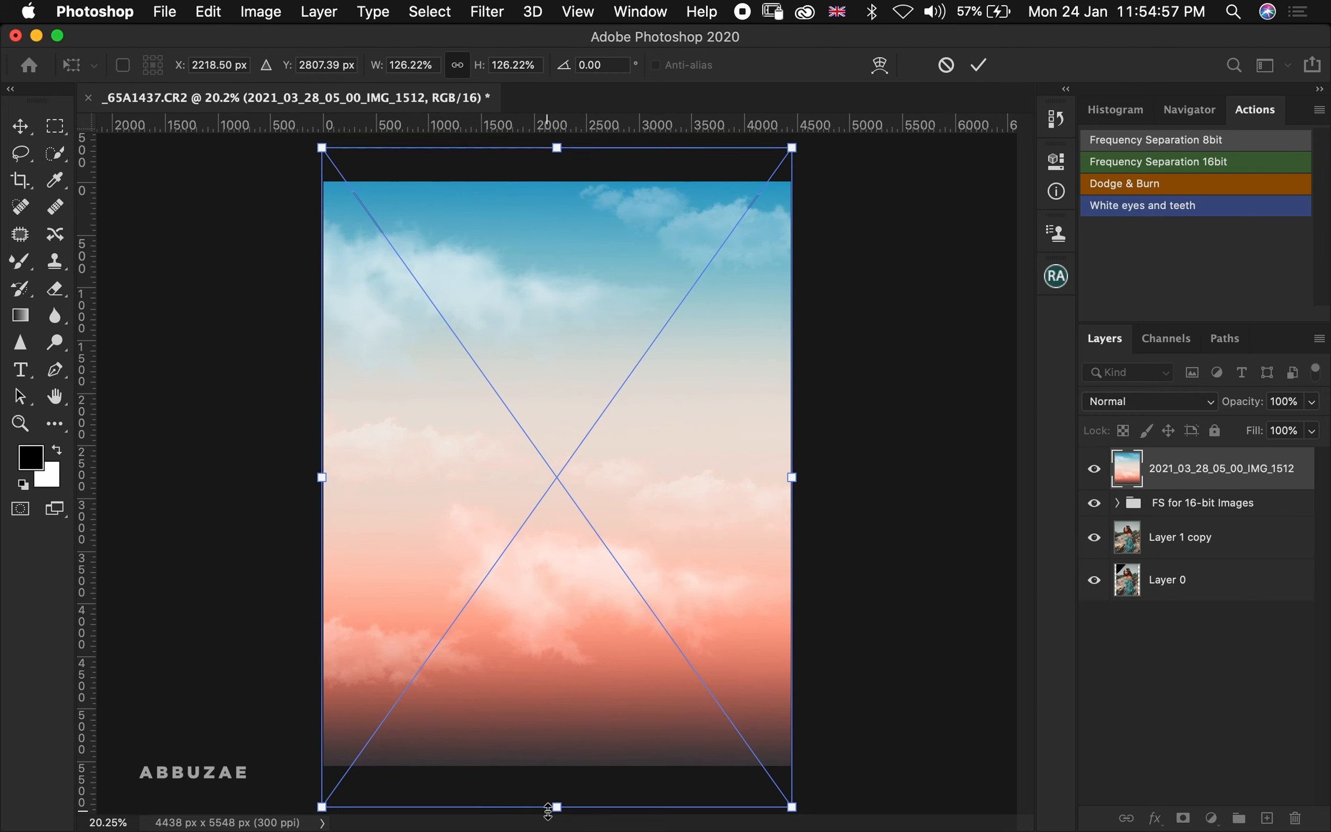
{"action": "key", "text": "super+space"}
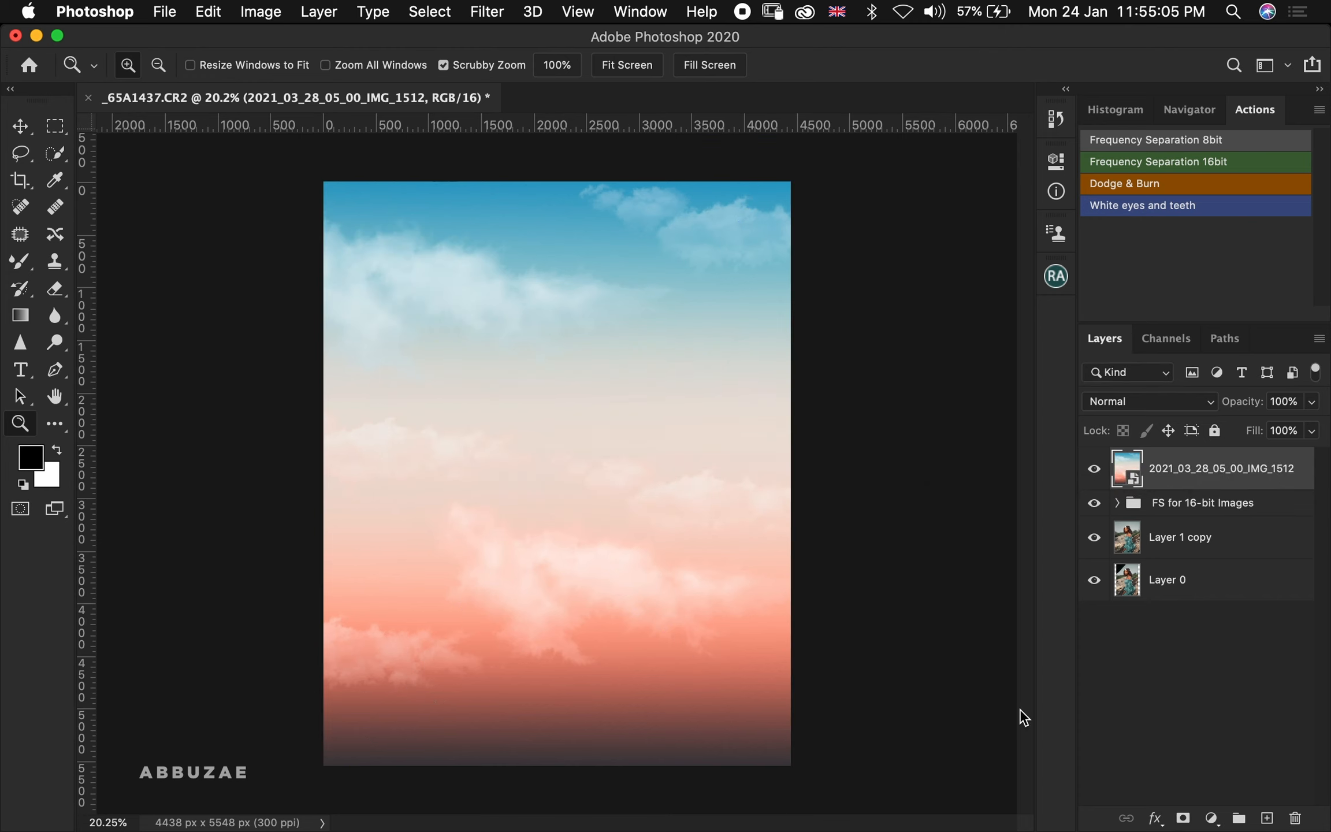
{"action": "left_click", "coordinate": [1182, 819]}
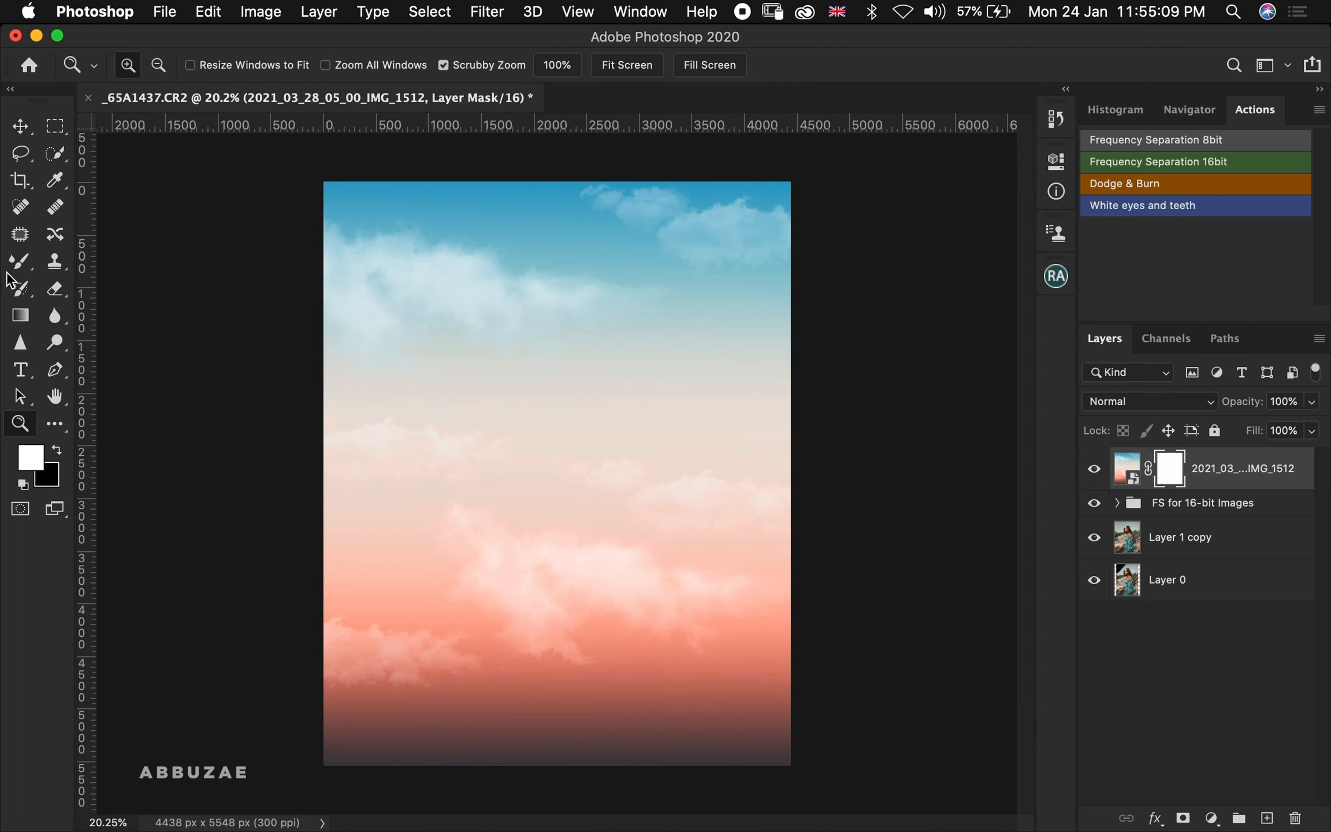
Blend the sky into the photo with black gradients on the sky layer's mask, fading the sky out below the model's head
{"action": "left_click", "coordinate": [21, 317]}
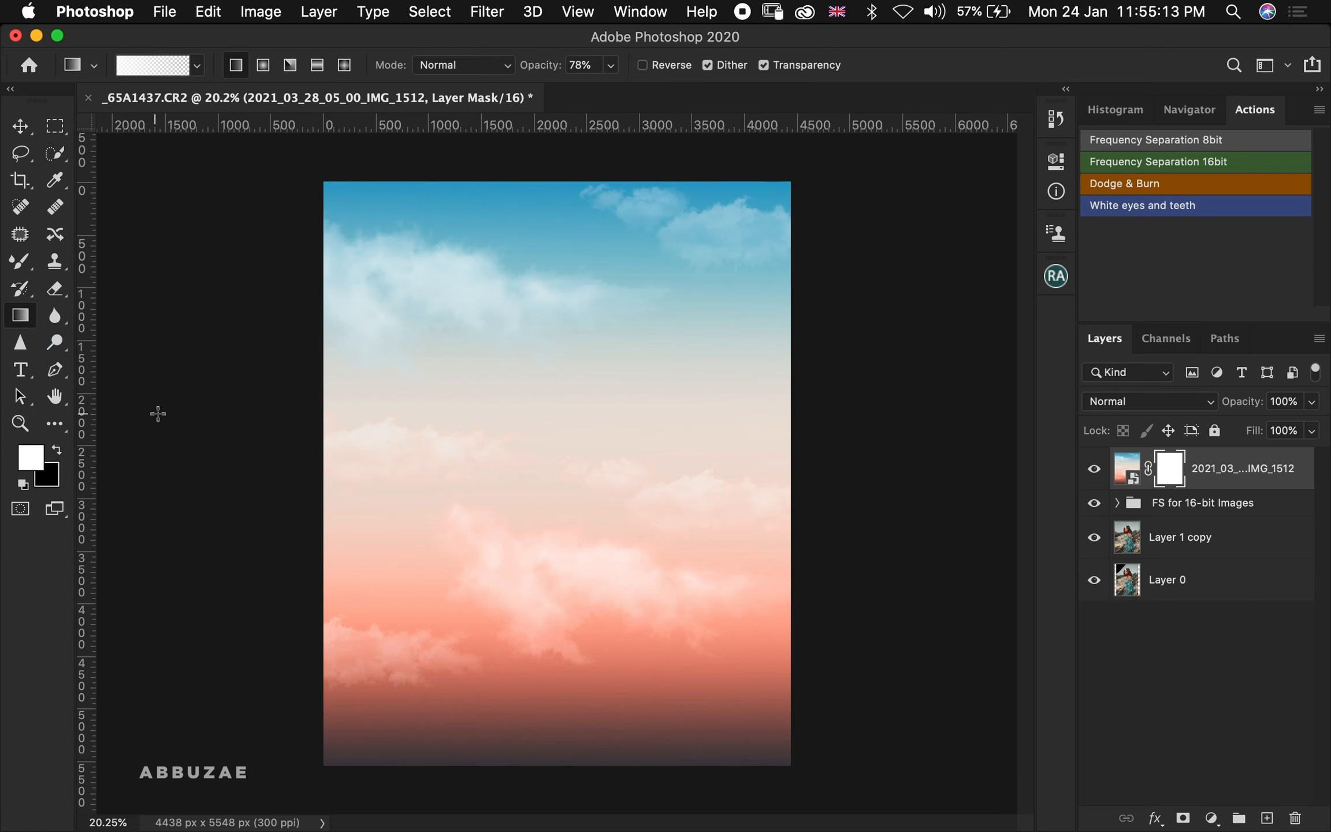
{"action": "key", "text": "x"}
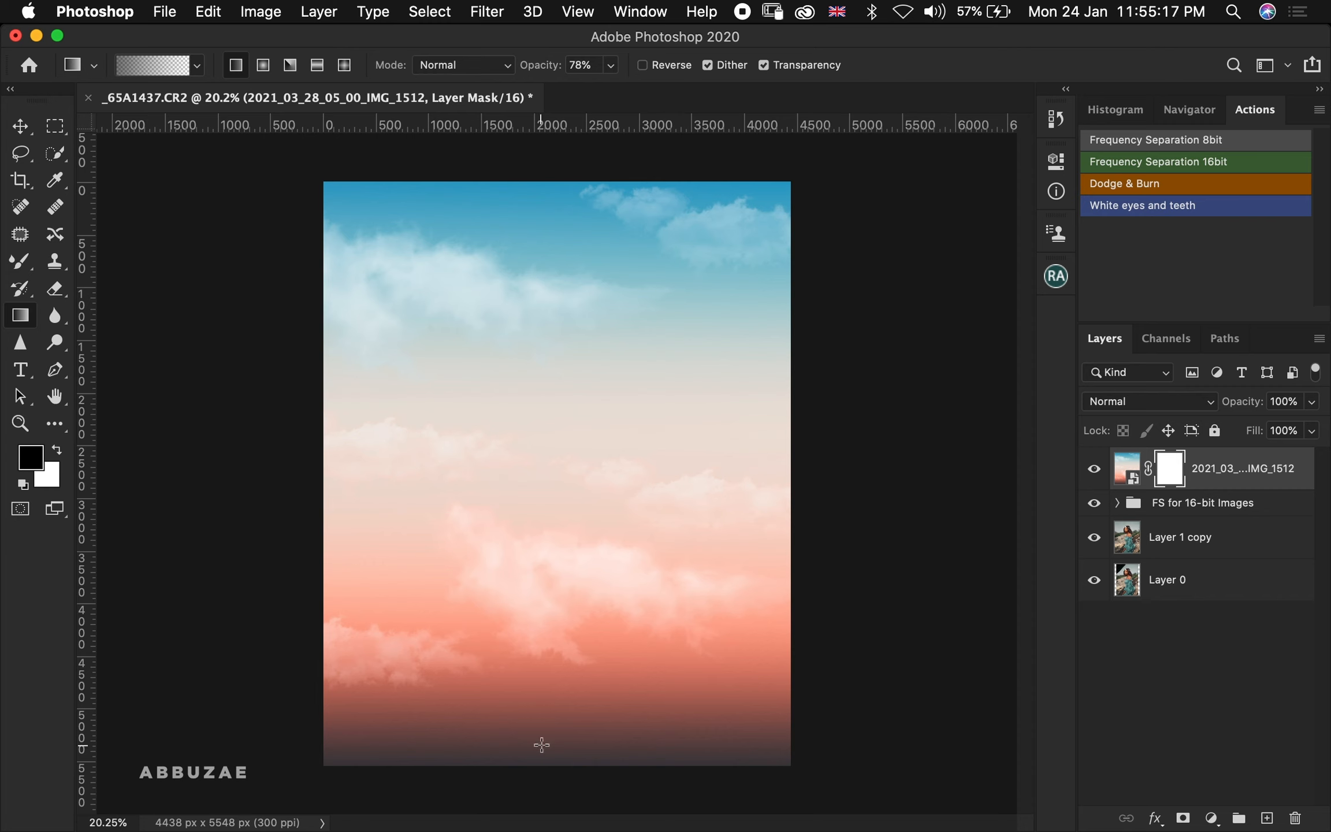
{"action": "left_click_drag", "start_coordinate": [562, 761], "coordinate": [564, 298]}
{"action": "left_click_drag", "start_coordinate": [544, 520], "coordinate": [548, 255]}
{"action": "mouse_move", "coordinate": [553, 403]}
{"action": "left_mouse_down"}
{"action": "mouse_move", "coordinate": [556, 248]}
{"action": "mouse_move", "coordinate": [556, 411]}
{"action": "left_mouse_up"}
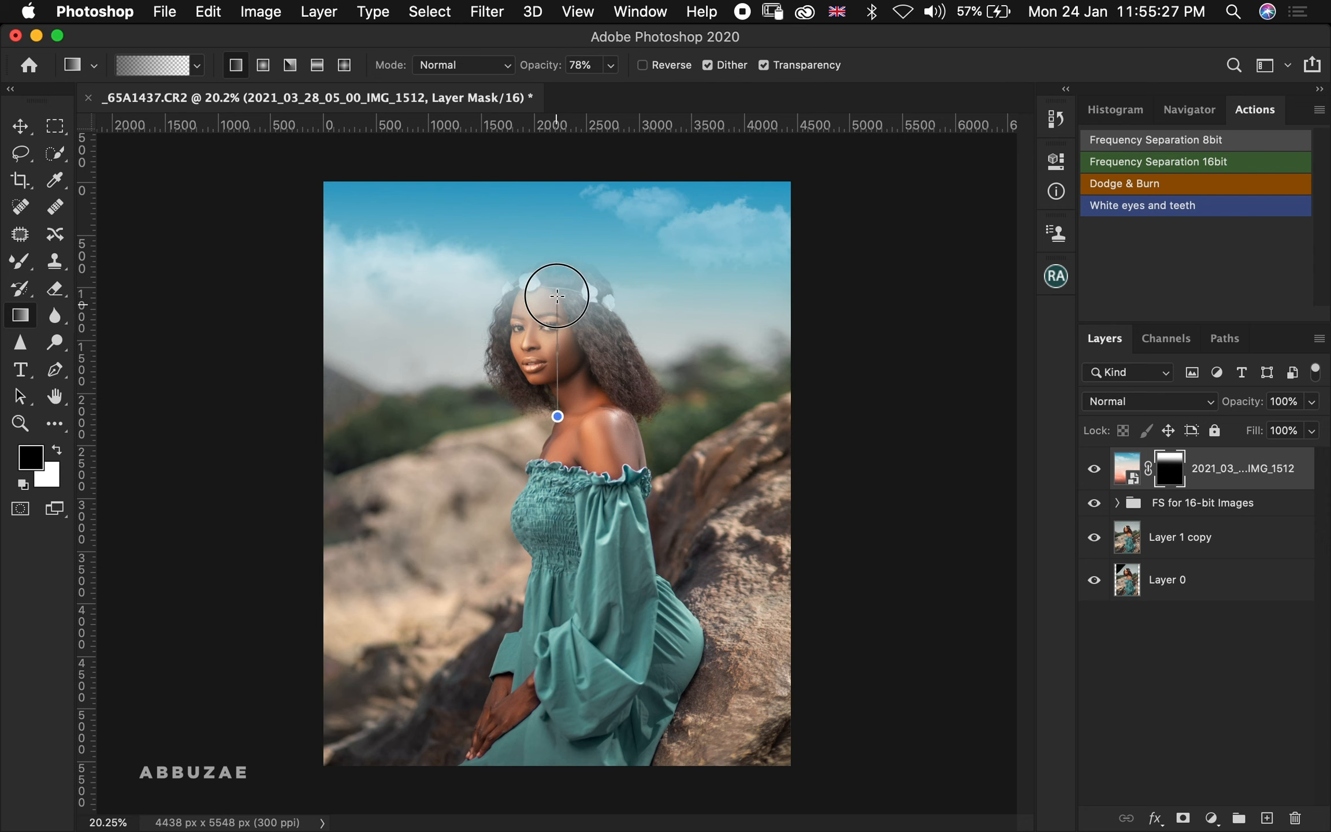
{"action": "left_click_drag", "start_coordinate": [557, 296], "coordinate": [555, 293]}
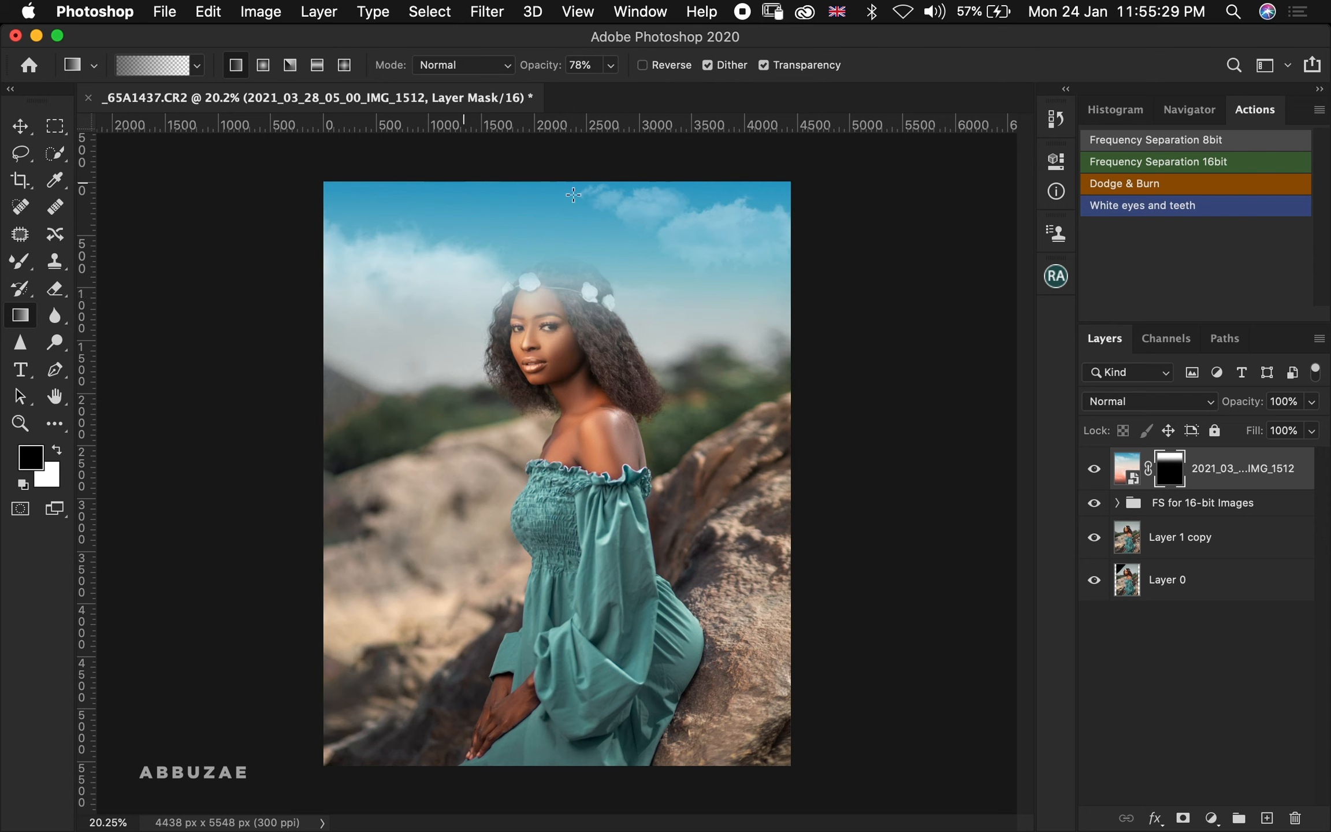
{"action": "left_click_drag", "start_coordinate": [545, 439], "coordinate": [549, 245]}
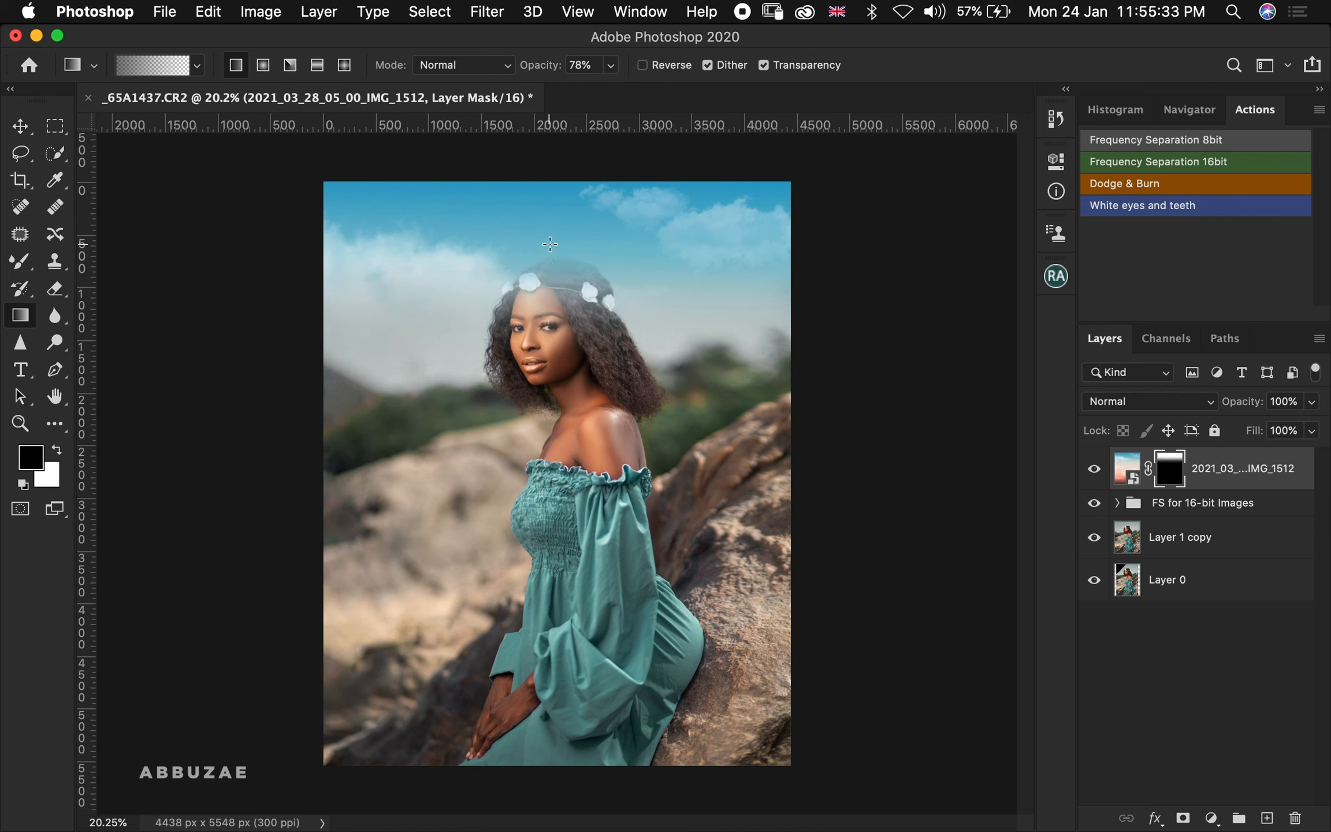
{"action": "left_click_drag", "start_coordinate": [552, 348], "coordinate": [555, 266]}
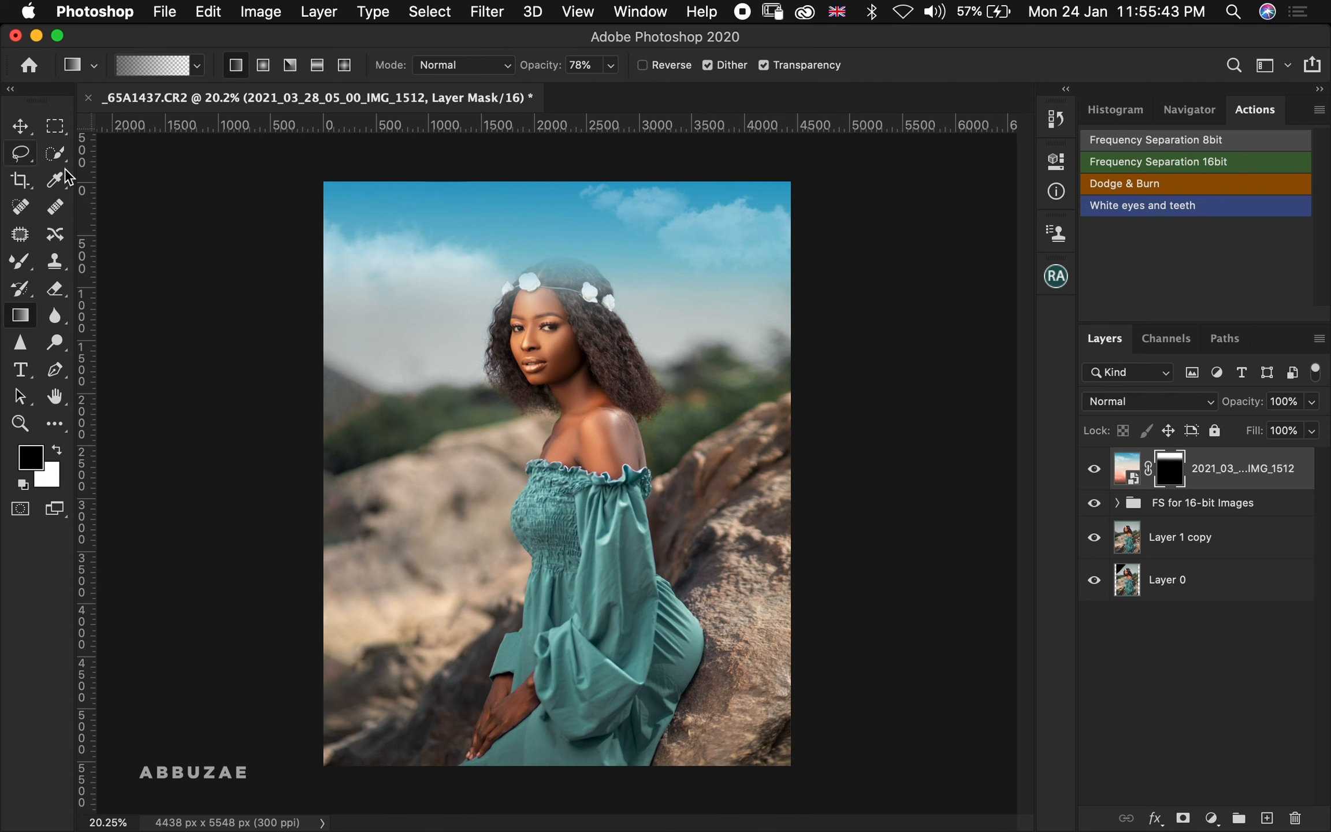
Paint black on the sky mask with a 1500 px brush around the model's head and hair to hide the sky there
{"action": "left_click", "coordinate": [29, 268]}
{"action": "left_click", "coordinate": [104, 256]}
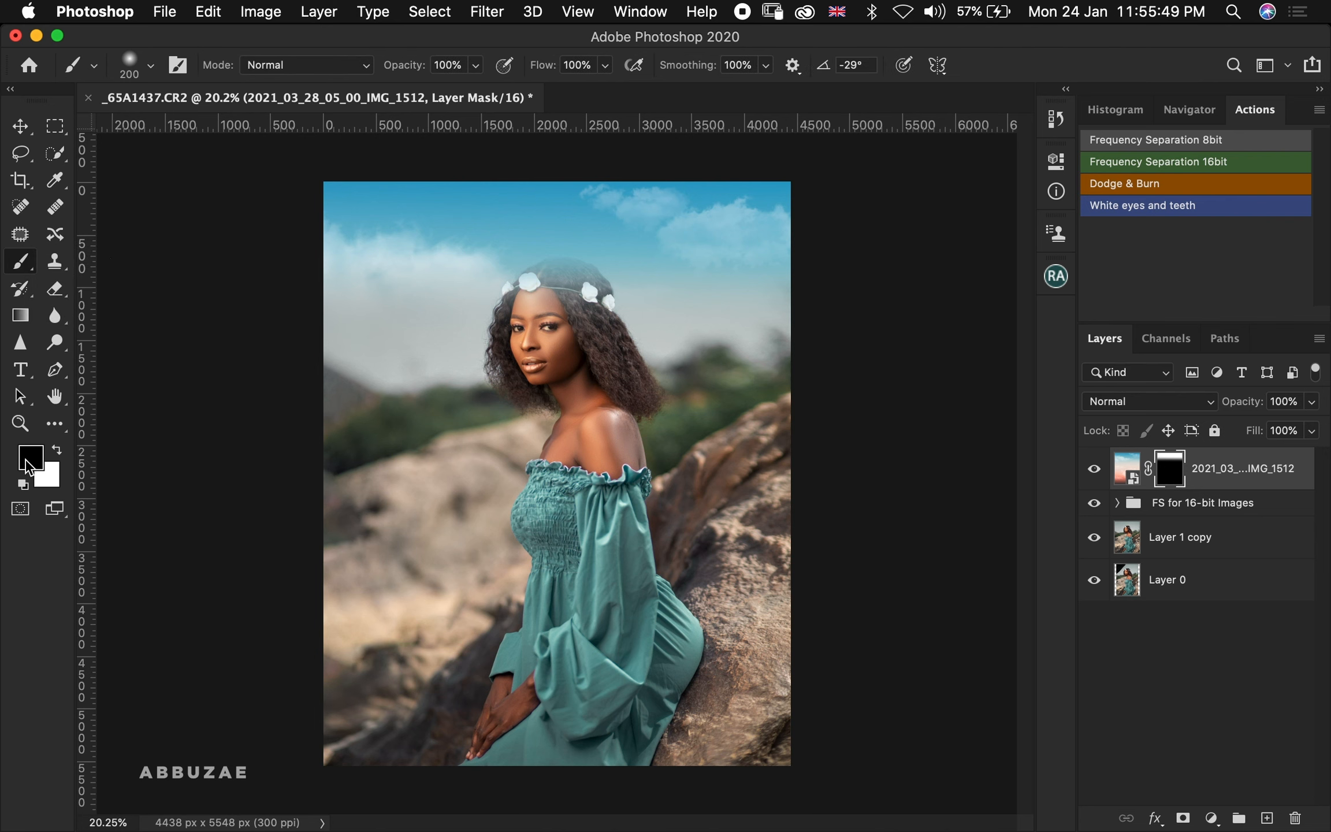
{"action": "key", "text": "bracketright"}
{"action": "key", "text": "bracketright"}
{"action": "key", "text": "bracketright"}
{"action": "key", "text": "bracketright"}
{"action": "key", "text": "bracketright"}
{"action": "key", "text": "bracketright"}
{"action": "key", "text": "bracketright"}
{"action": "key", "text": "bracketright"}
{"action": "key", "text": "bracketright"}
{"action": "key", "text": "bracketright"}
{"action": "key", "text": "bracketright"}
{"action": "key", "text": "bracketright"}
{"action": "key", "text": "bracketright"}
{"action": "key", "text": "bracketright"}
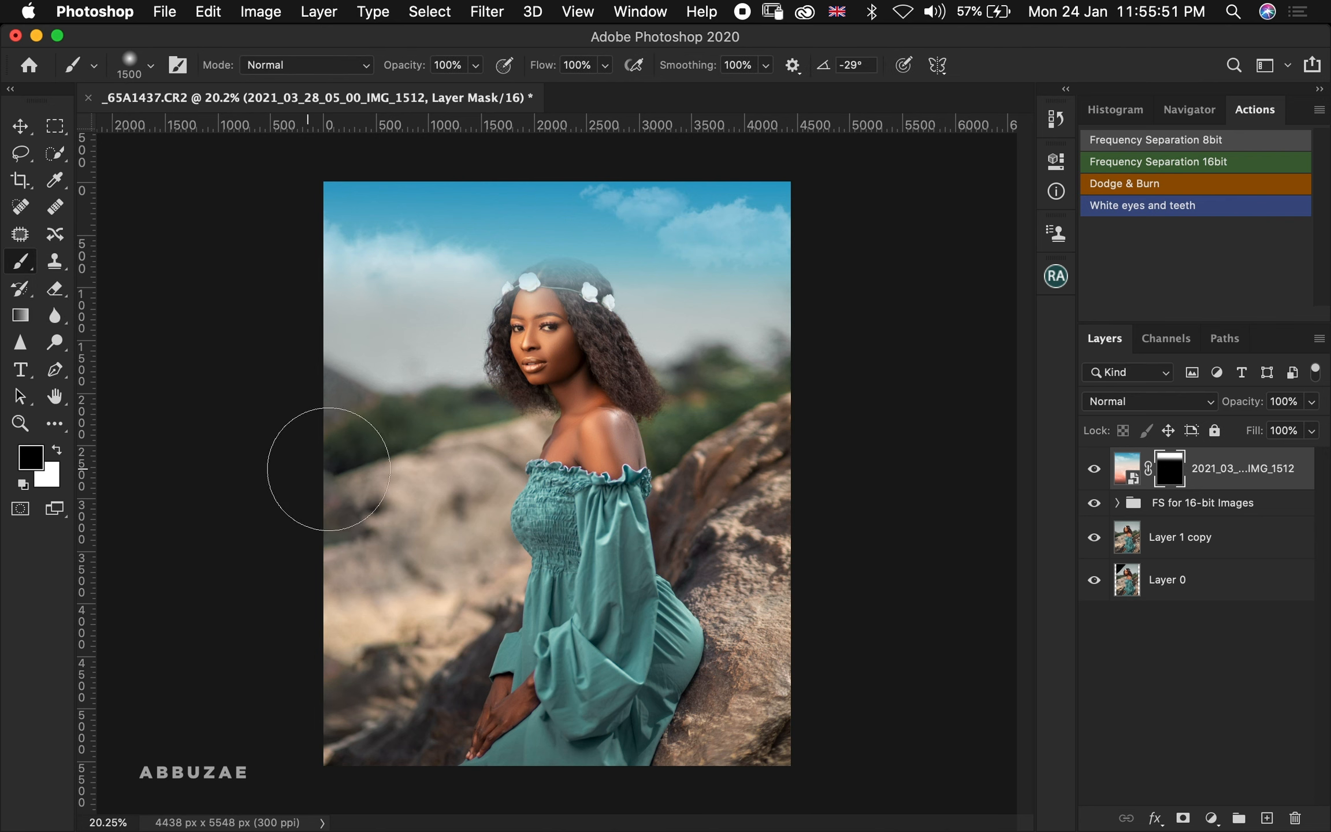
{"action": "left_click", "coordinate": [557, 318]}
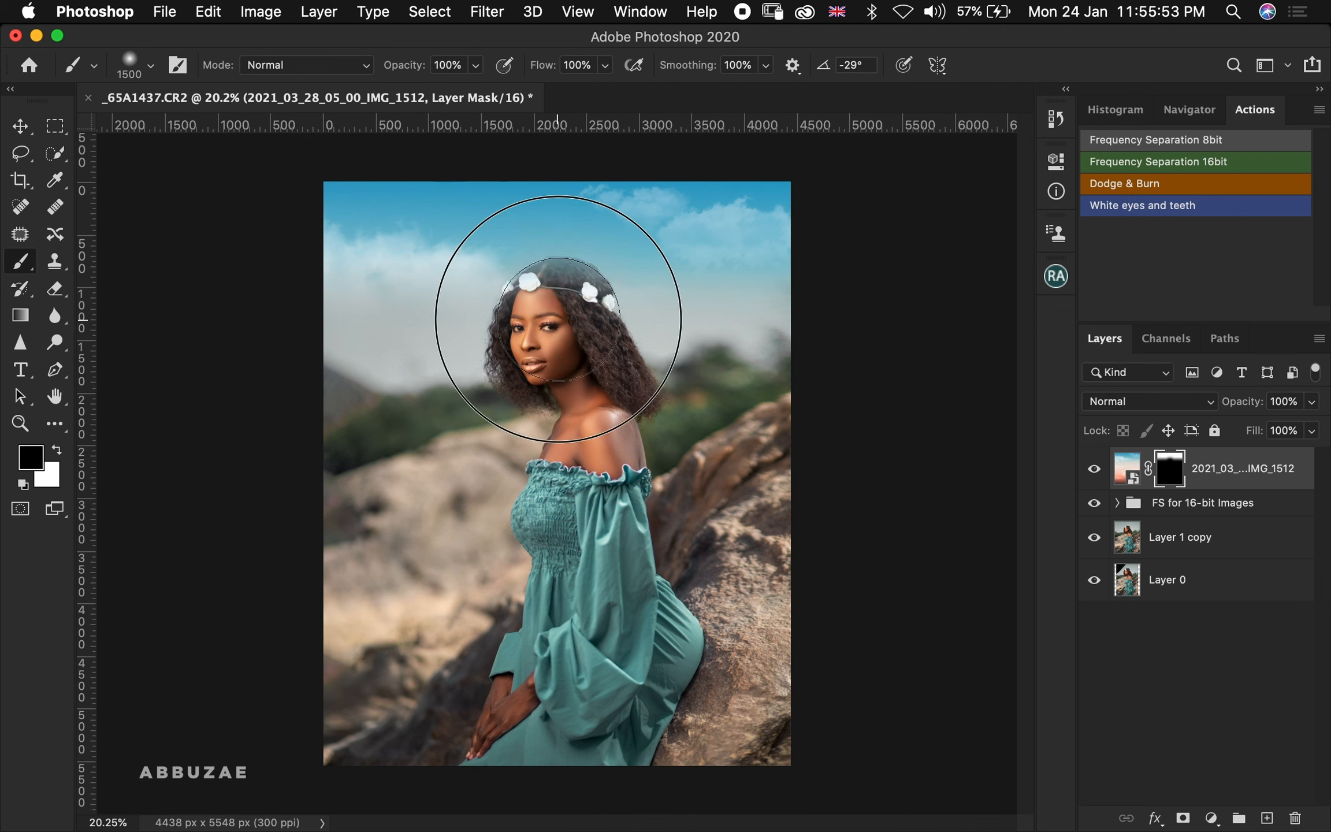
{"action": "left_click", "coordinate": [558, 319]}
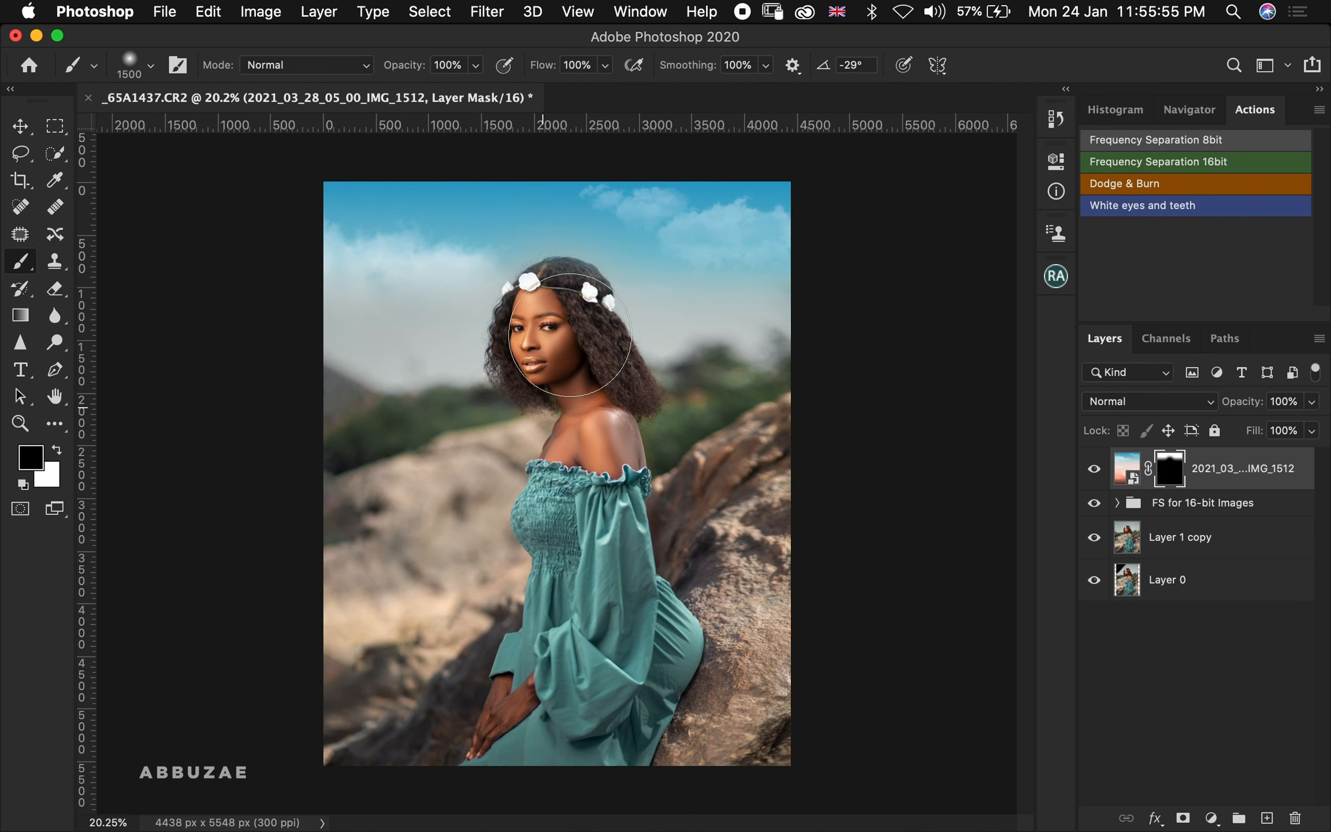
{"action": "left_click", "coordinate": [510, 320]}
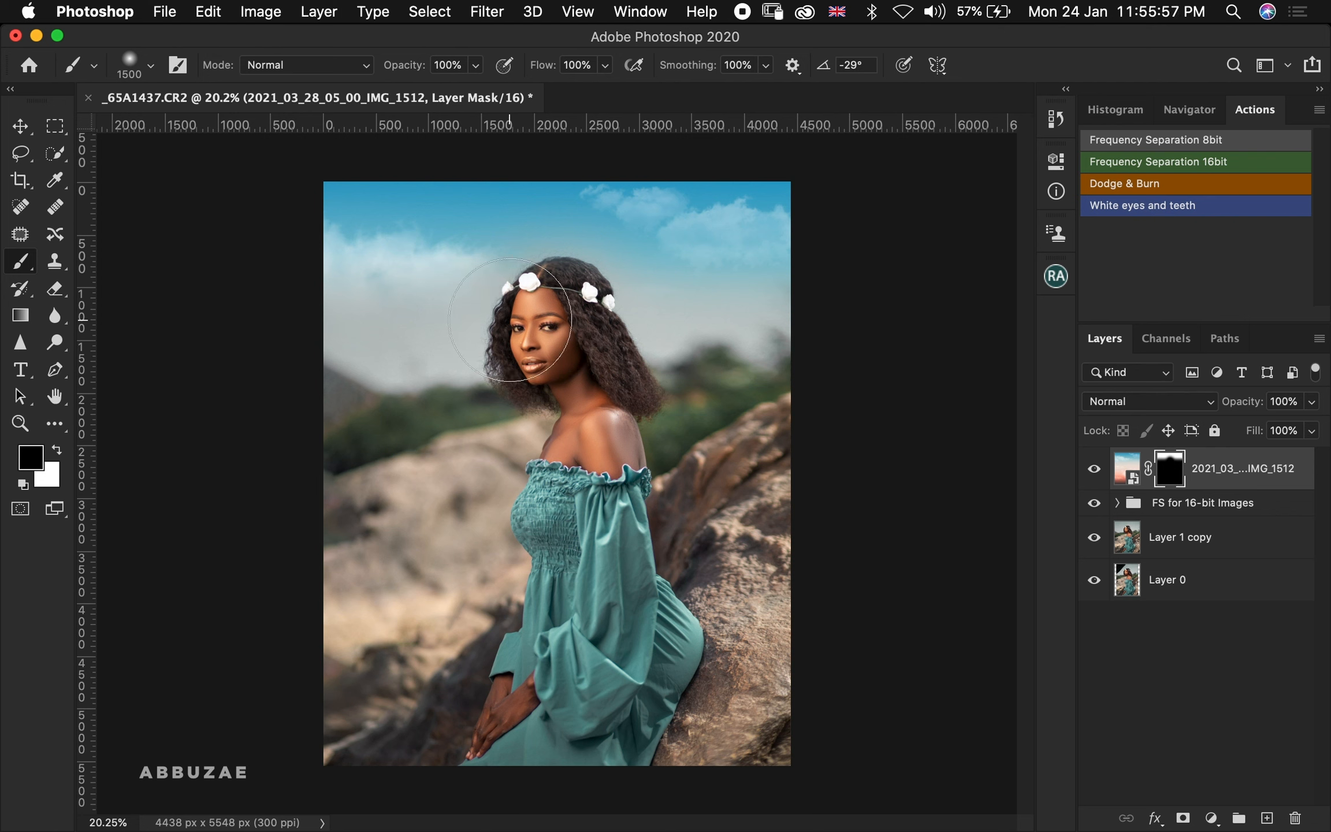
{"action": "left_click", "coordinate": [559, 335]}
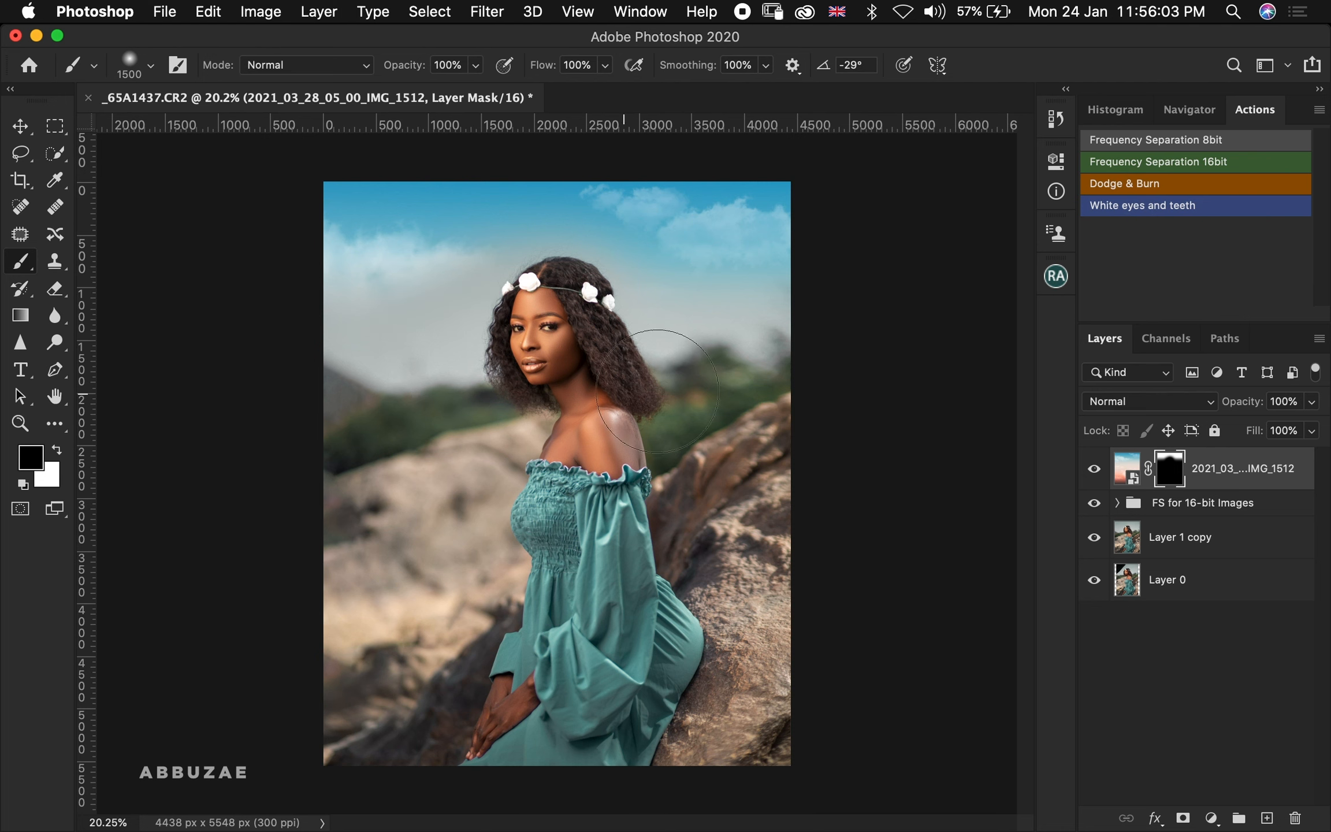
Toggle the sky layer's visibility to compare the image with and without the new sky
{"action": "left_click", "coordinate": [1094, 473]}
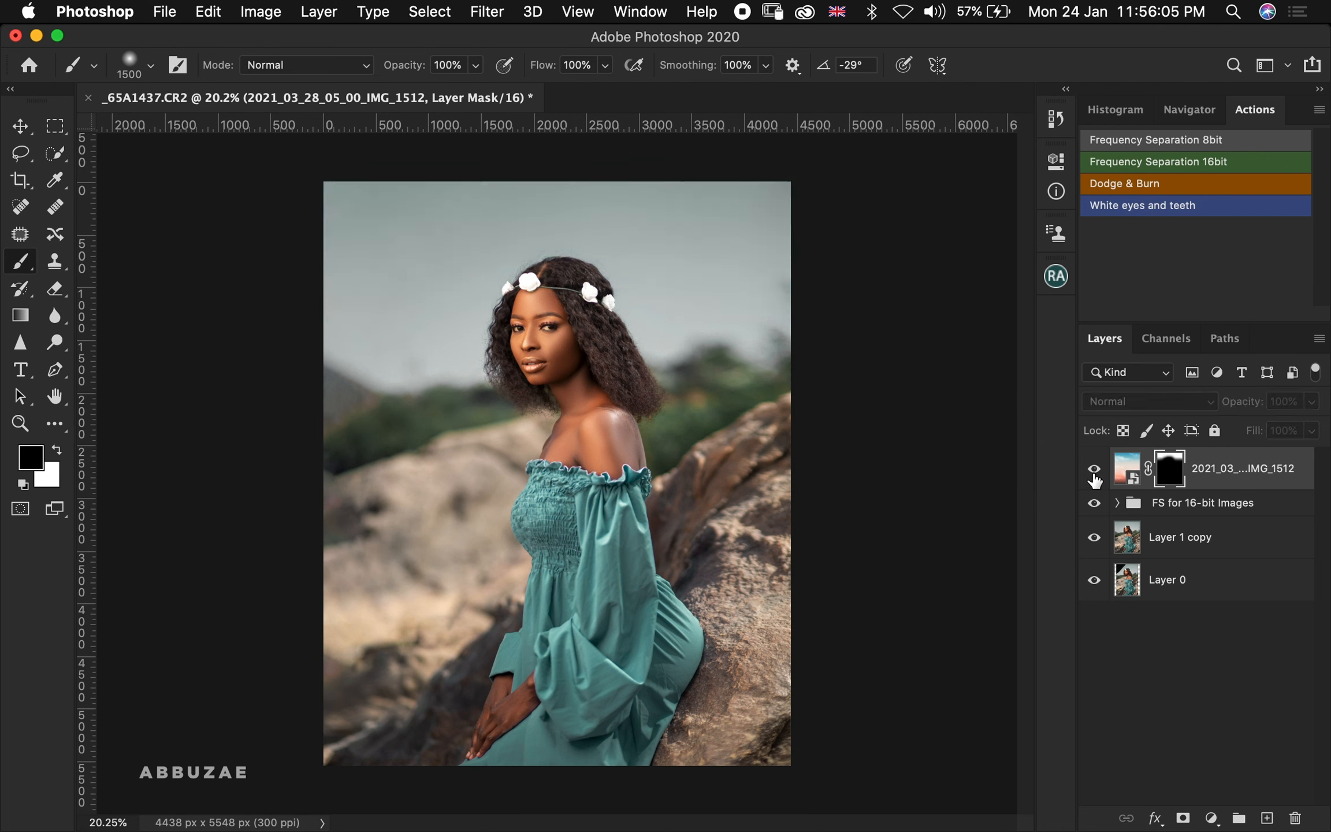
{"action": "left_click", "coordinate": [1094, 473]}
{"action": "left_click", "coordinate": [1094, 473]}
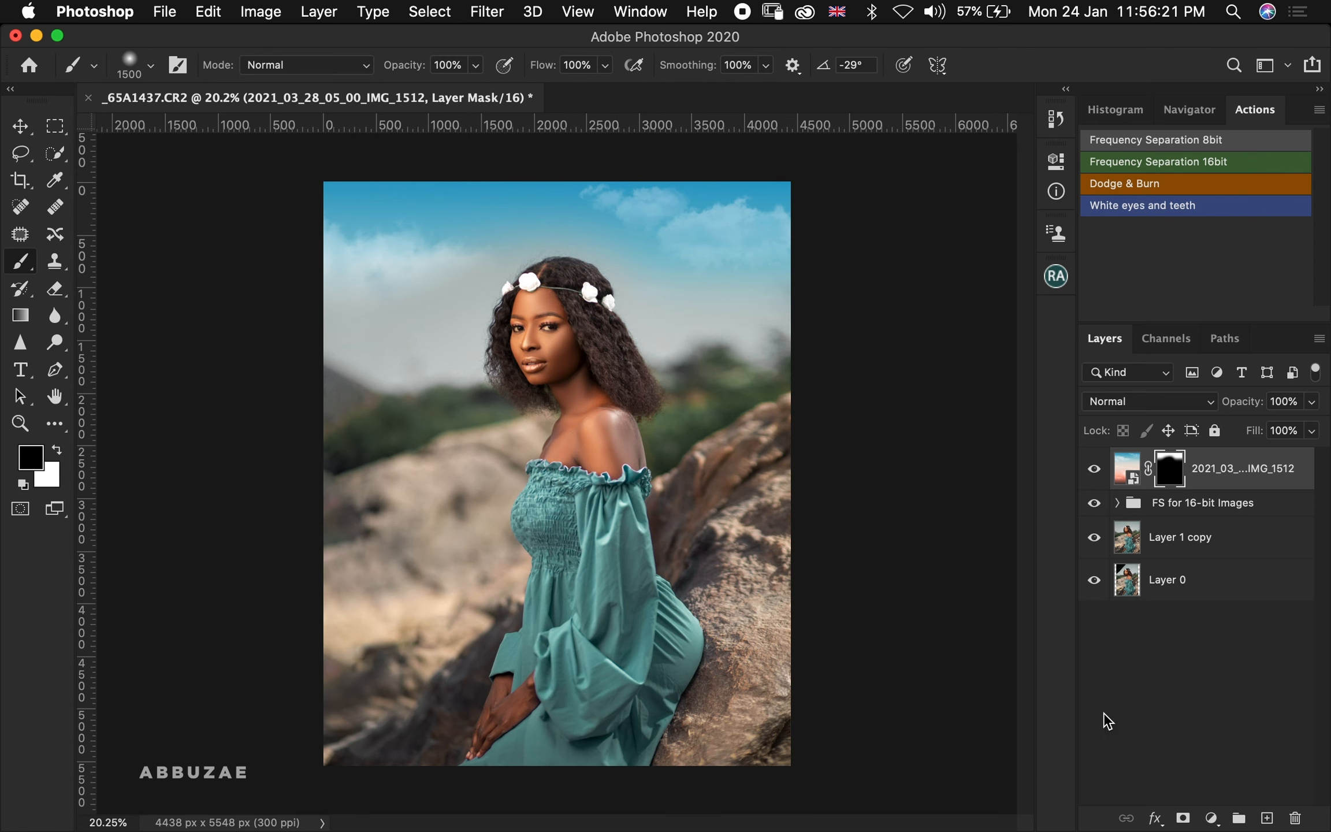
Add a Hue/Saturation adjustment clipped to the sky layer, setting Saturation to -58 and Hue to -26
{"action": "left_click", "coordinate": [1211, 818]}
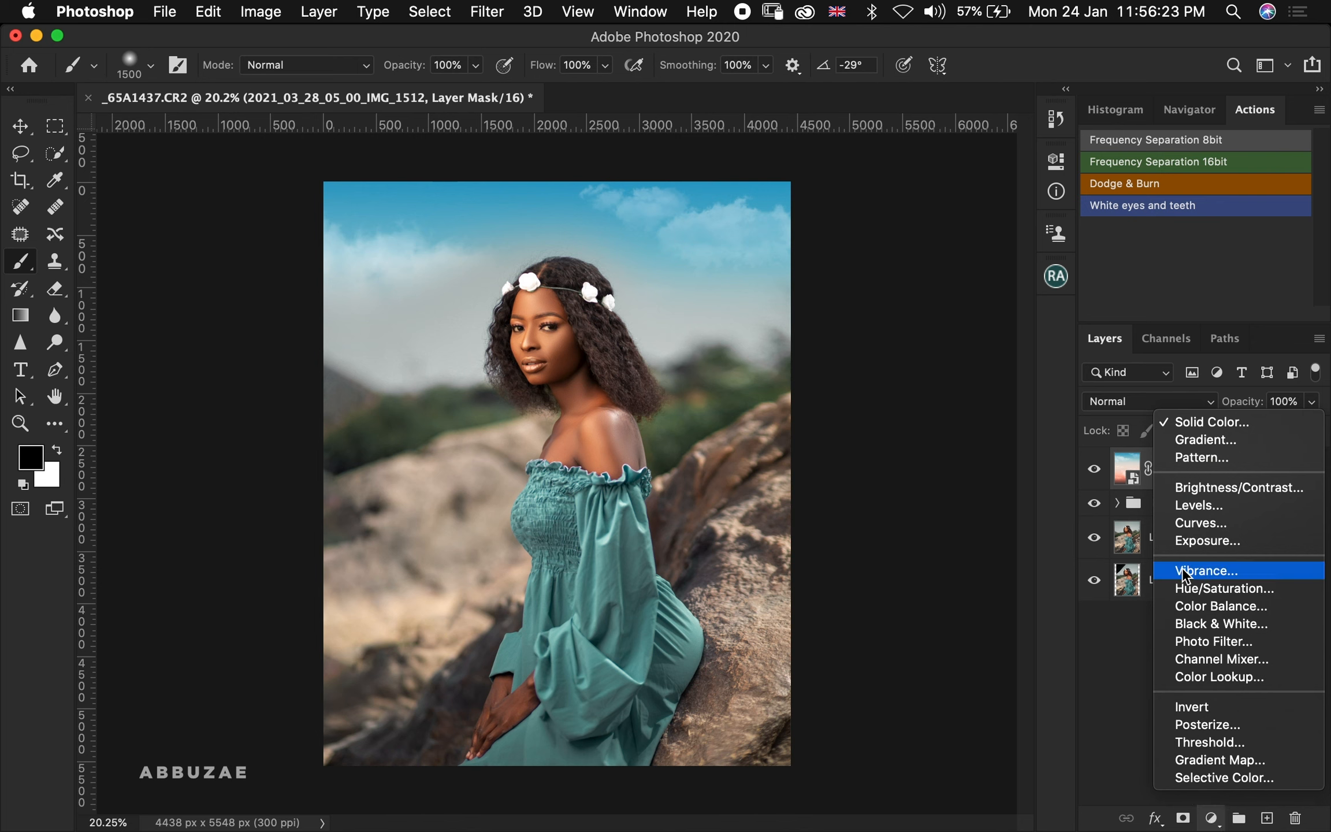
{"action": "left_click", "coordinate": [1209, 588]}
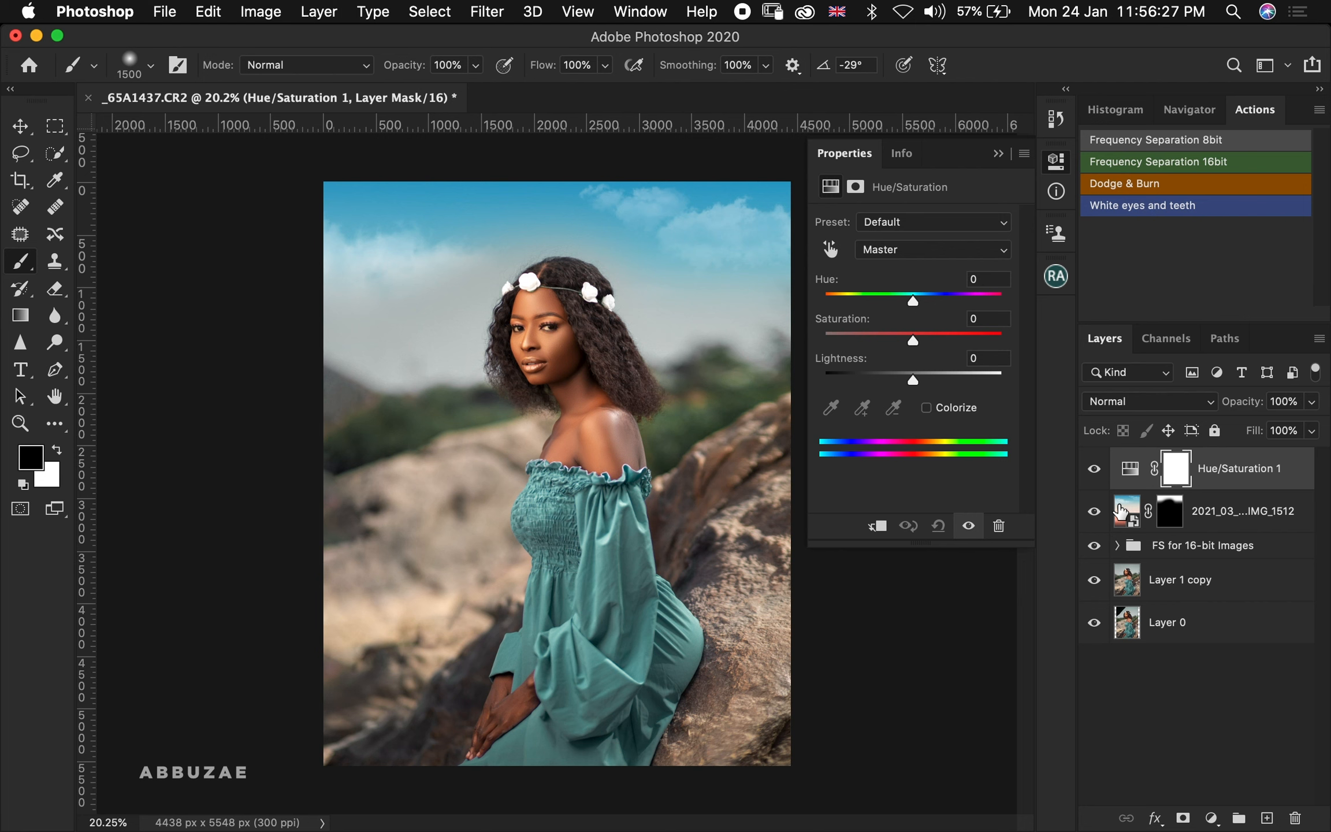
{"action": "left_click", "coordinate": [880, 532]}
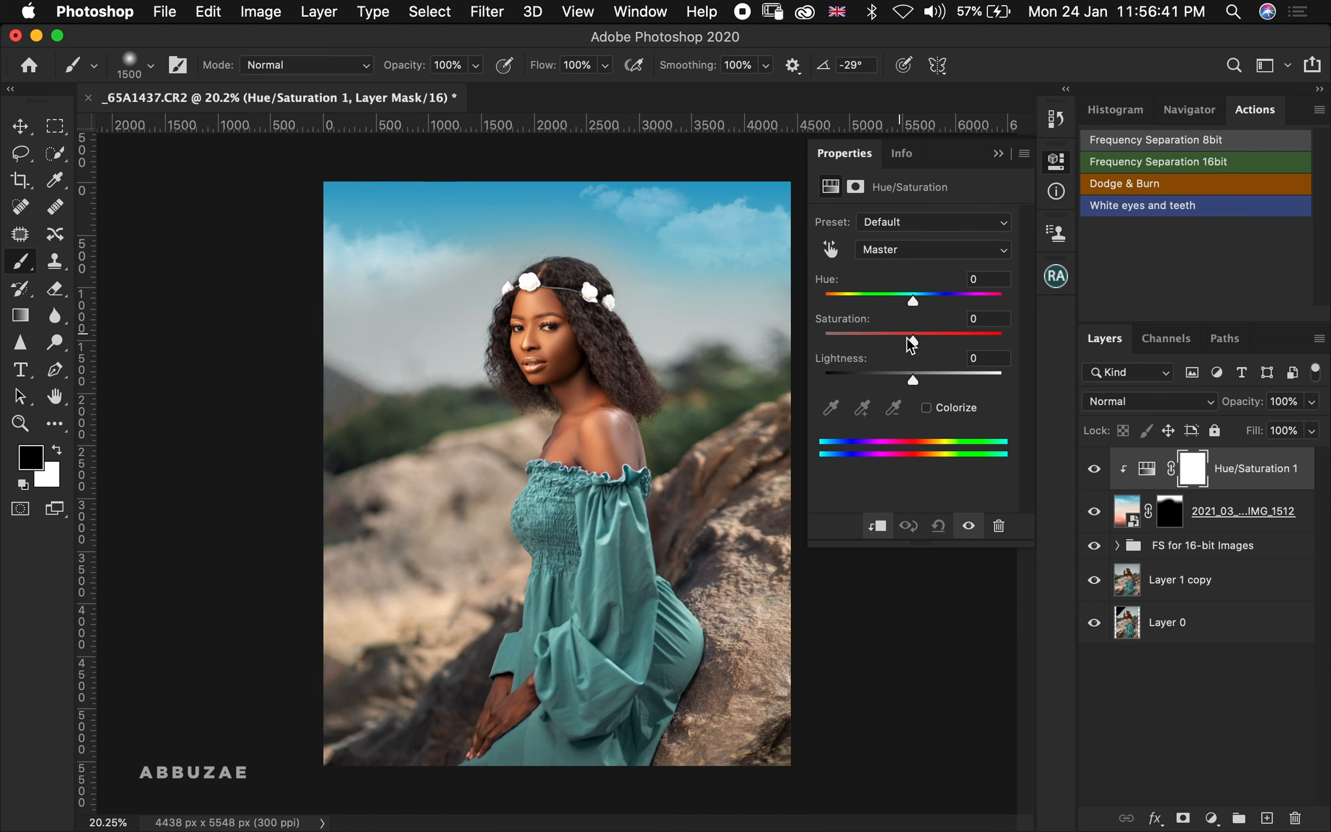
{"action": "left_click_drag", "start_coordinate": [913, 341], "coordinate": [865, 358]}
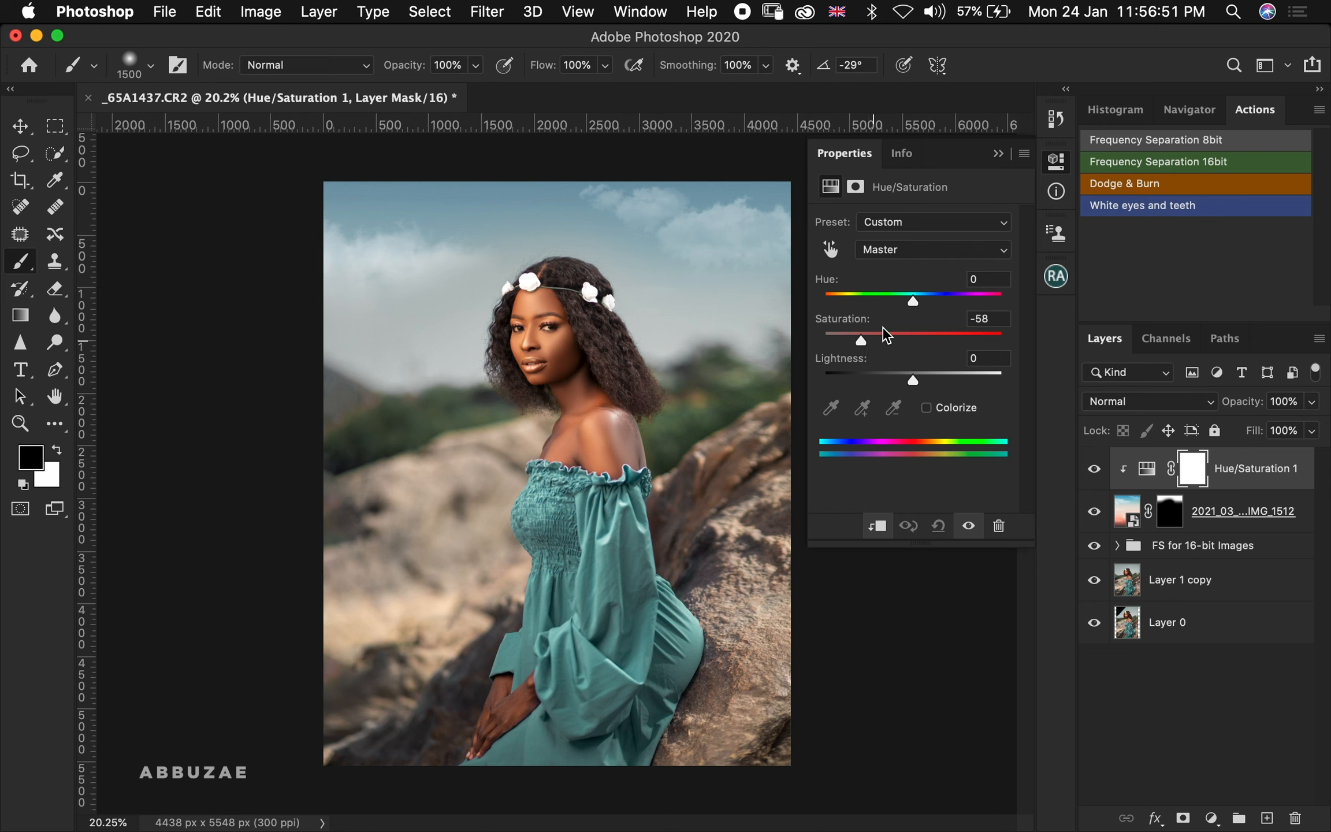
{"action": "left_click_drag", "start_coordinate": [910, 306], "coordinate": [895, 314]}
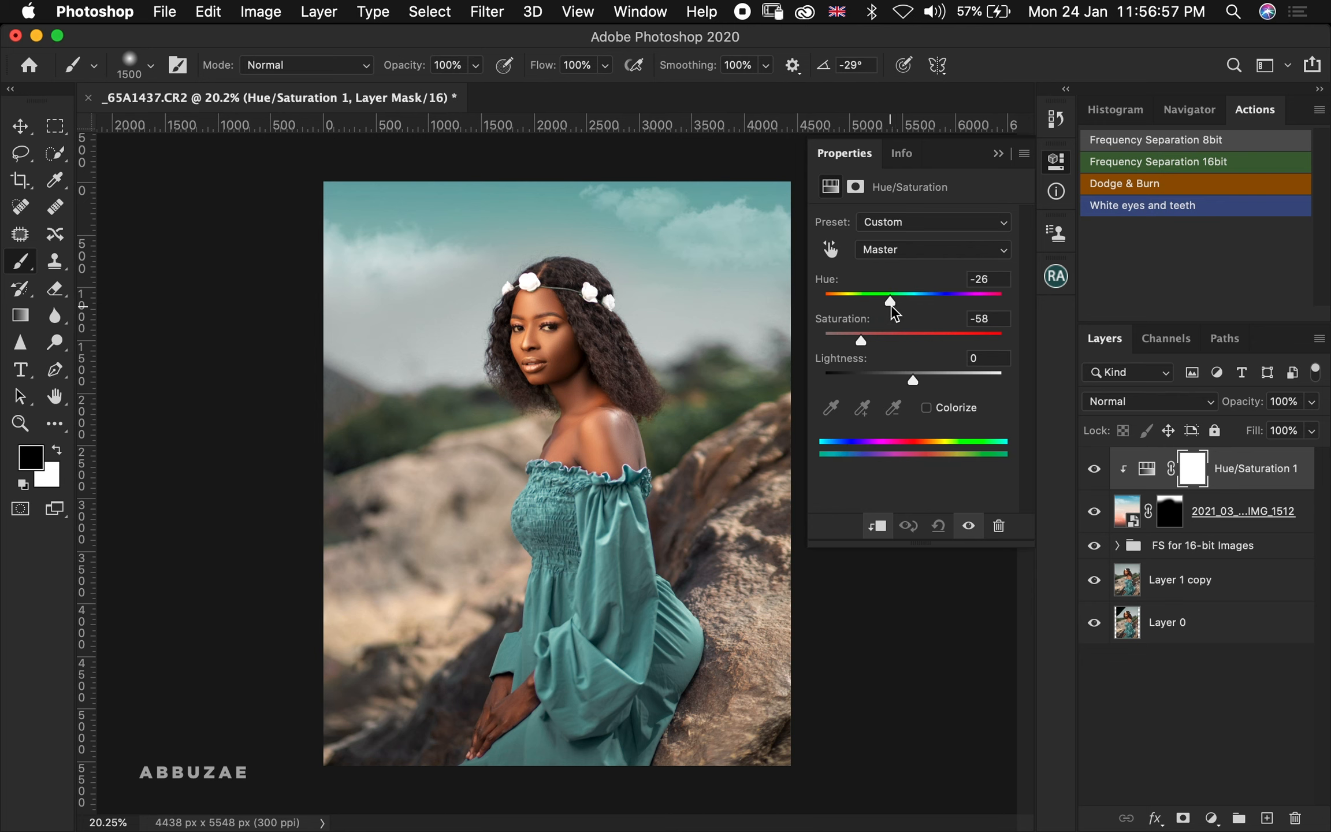
Toggle the Hue/Saturation layer's visibility to compare the sky colour before and after the adjustment
{"action": "left_click", "coordinate": [997, 153]}
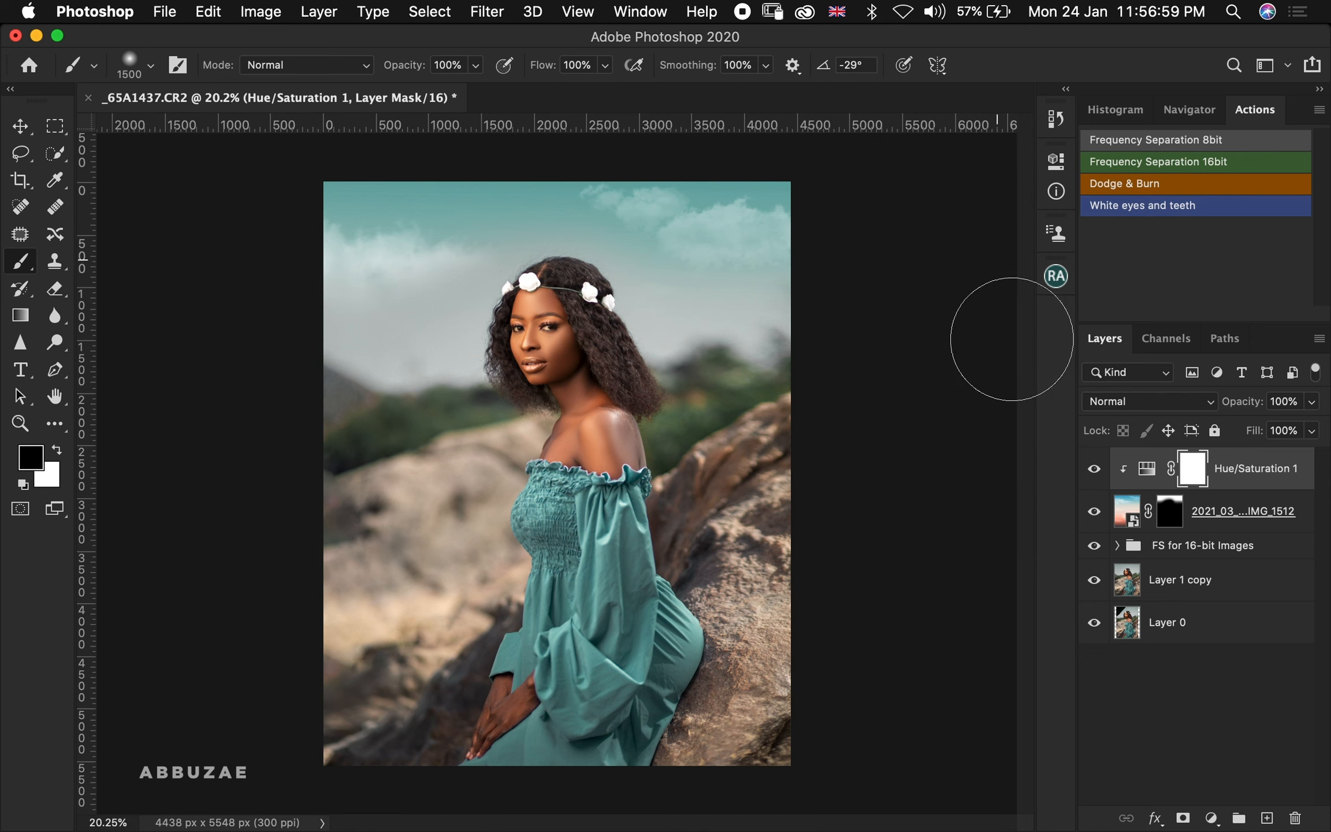
{"action": "left_click", "coordinate": [1094, 469]}
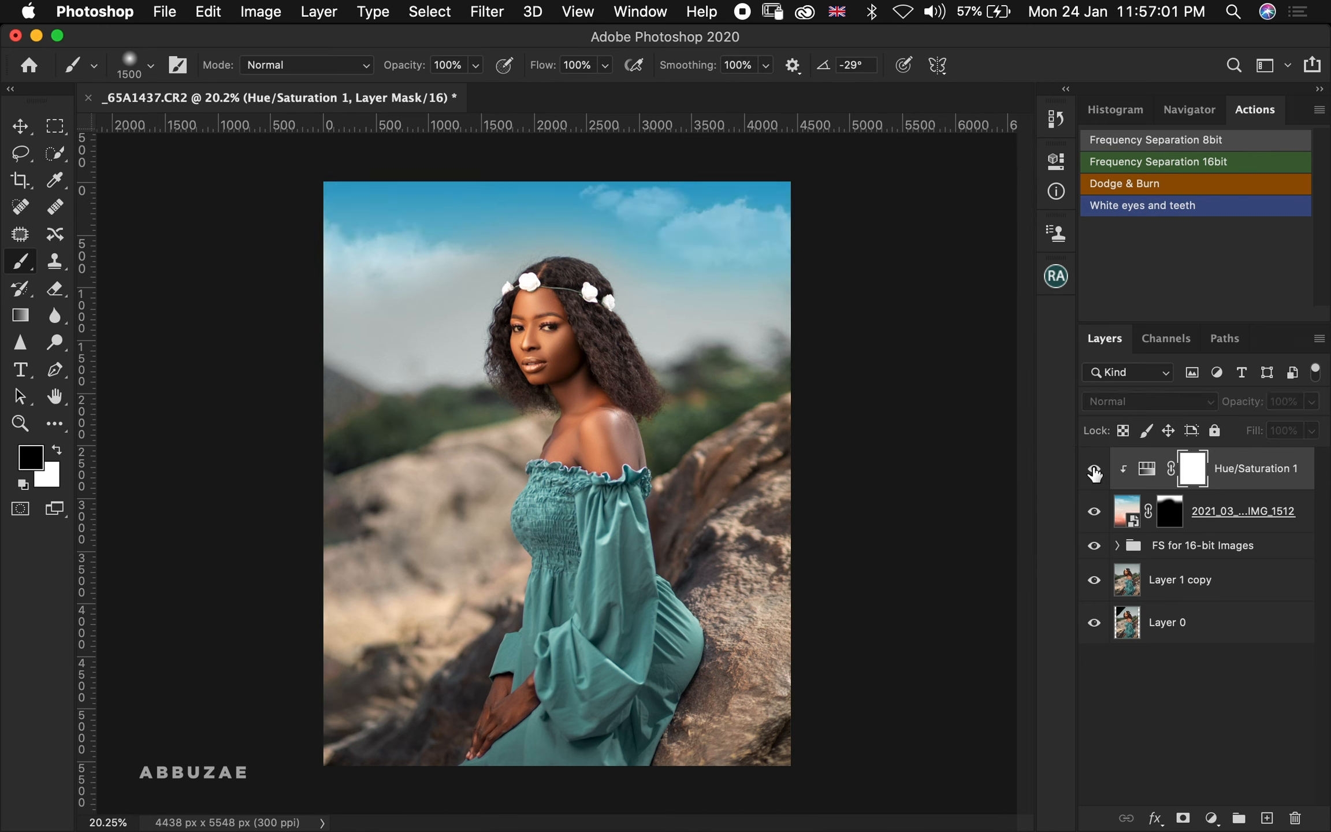
{"action": "left_click", "coordinate": [1093, 469]}
{"action": "left_click", "coordinate": [1094, 469]}
{"action": "left_click", "coordinate": [1094, 469]}
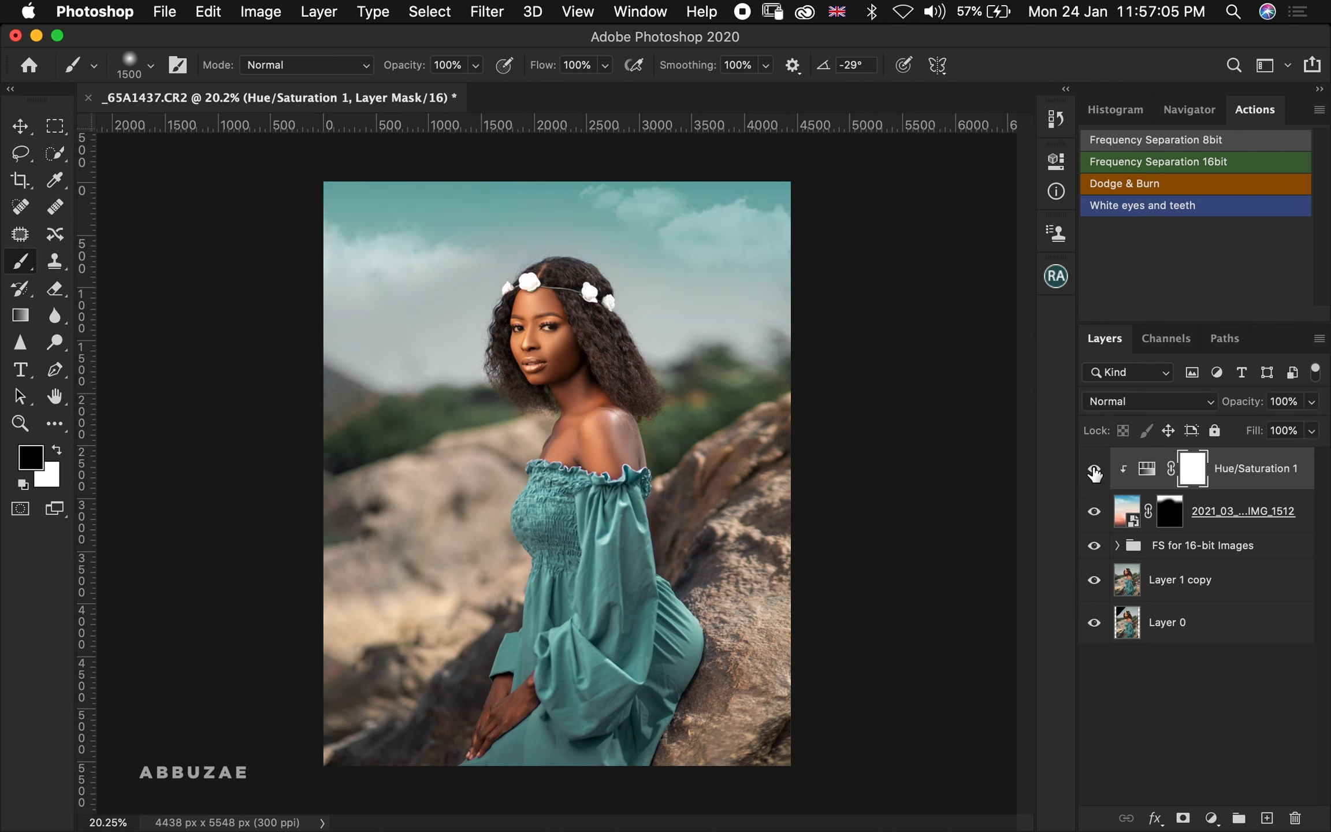
In the Hue/Saturation adjustment's Blues range, set Saturation to -100 and Lightness to +33
{"action": "double_click", "coordinate": [1147, 468]}
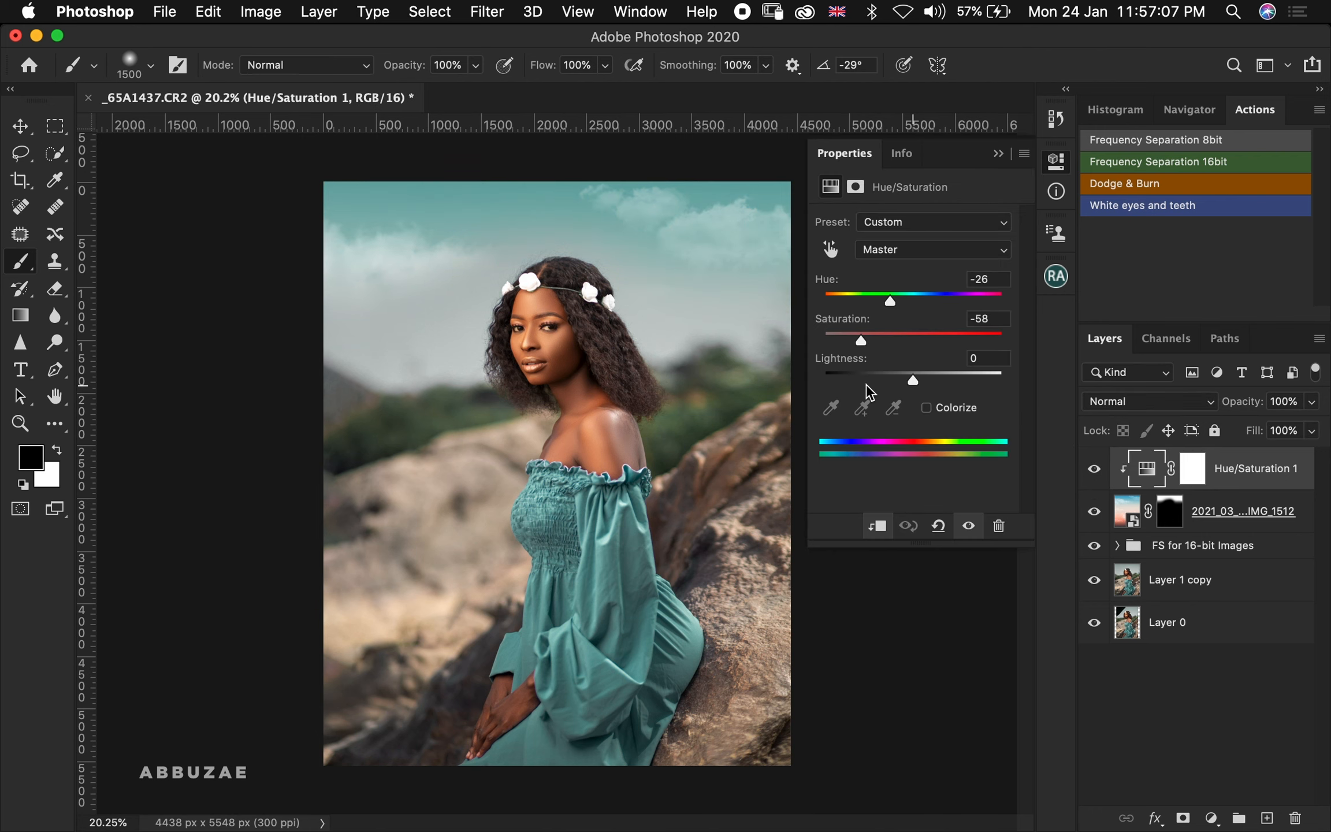
{"action": "left_click", "coordinate": [913, 249]}
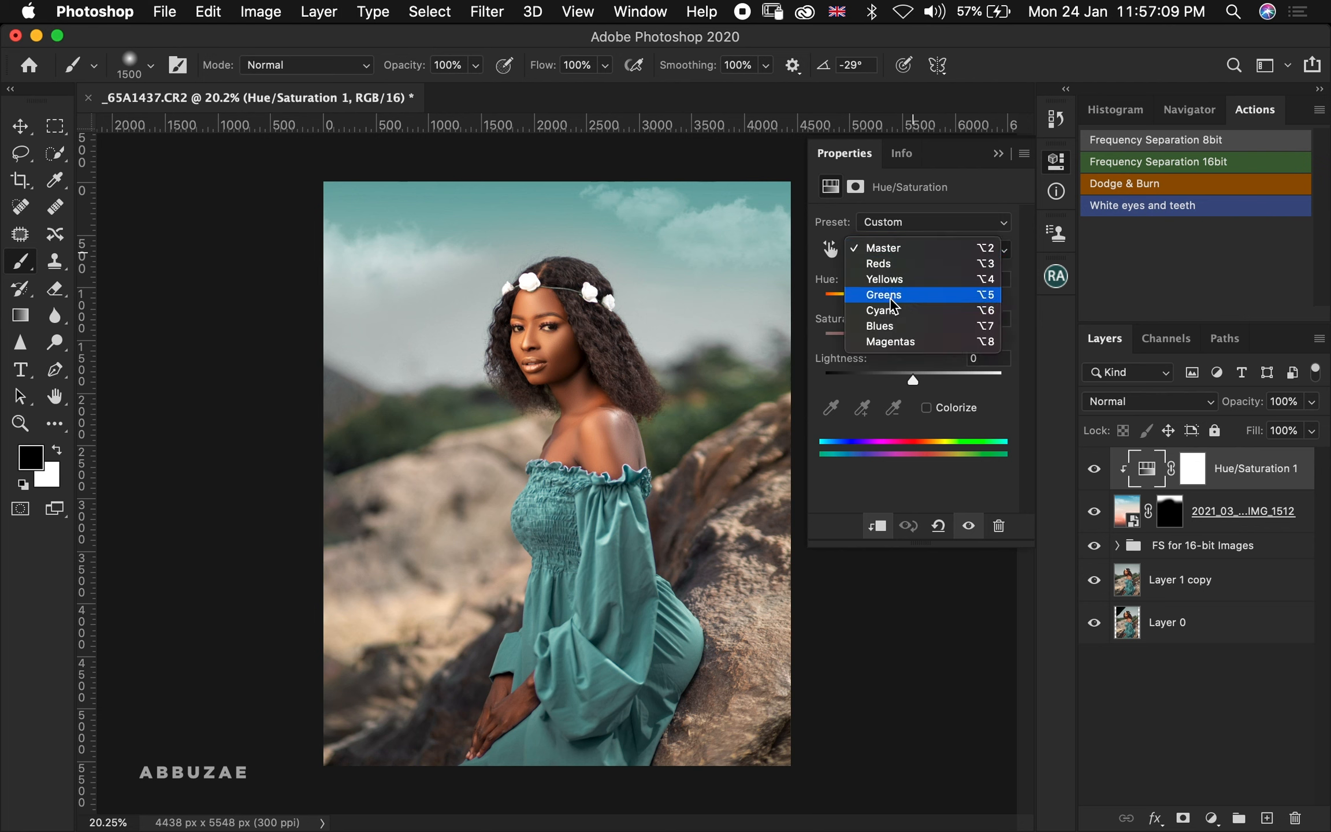
{"action": "left_click", "coordinate": [900, 327]}
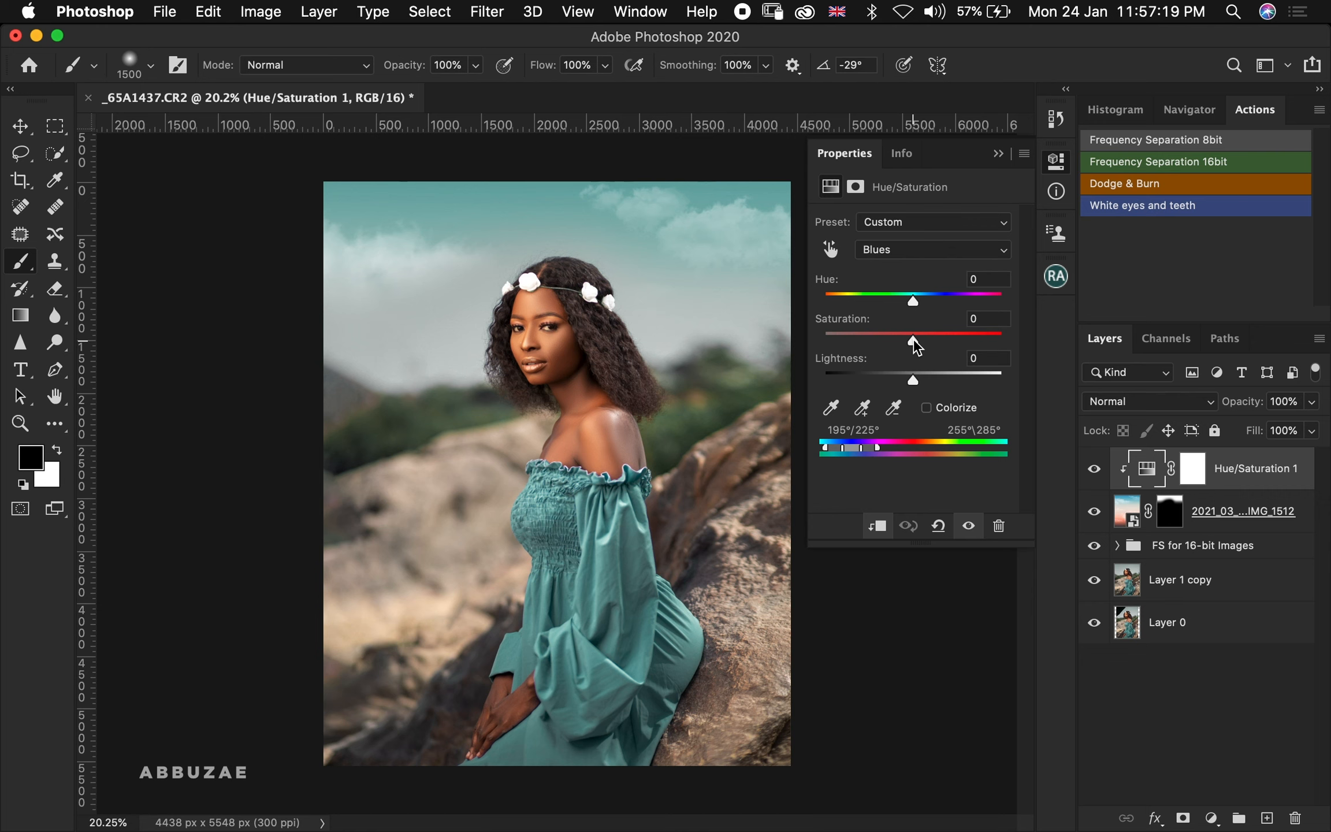
{"action": "mouse_move", "coordinate": [914, 341]}
{"action": "left_mouse_down"}
{"action": "mouse_move", "coordinate": [879, 345]}
{"action": "mouse_move", "coordinate": [930, 345]}
{"action": "mouse_move", "coordinate": [769, 335]}
{"action": "mouse_move", "coordinate": [959, 341]}
{"action": "mouse_move", "coordinate": [918, 341]}
{"action": "left_mouse_up"}
{"action": "left_click_drag", "start_coordinate": [659, 327], "coordinate": [523, 328]}
{"action": "left_click_drag", "start_coordinate": [912, 382], "coordinate": [952, 381]}
Toggle the sky layer's visibility repeatedly to compare the result with the original background
{"action": "left_click", "coordinate": [998, 155]}
{"action": "left_click", "coordinate": [1095, 517]}
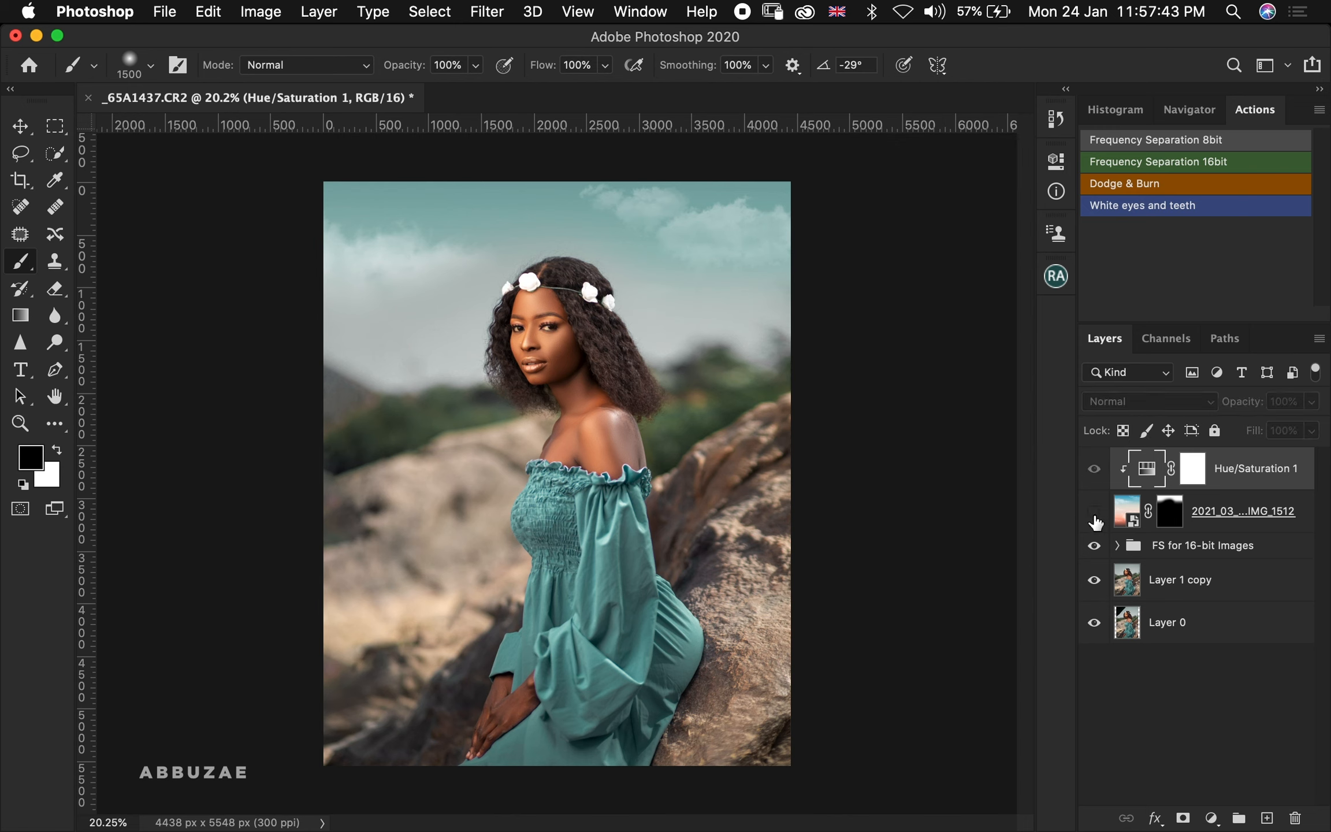
{"action": "left_click", "coordinate": [1094, 517]}
{"action": "left_click", "coordinate": [1094, 517]}
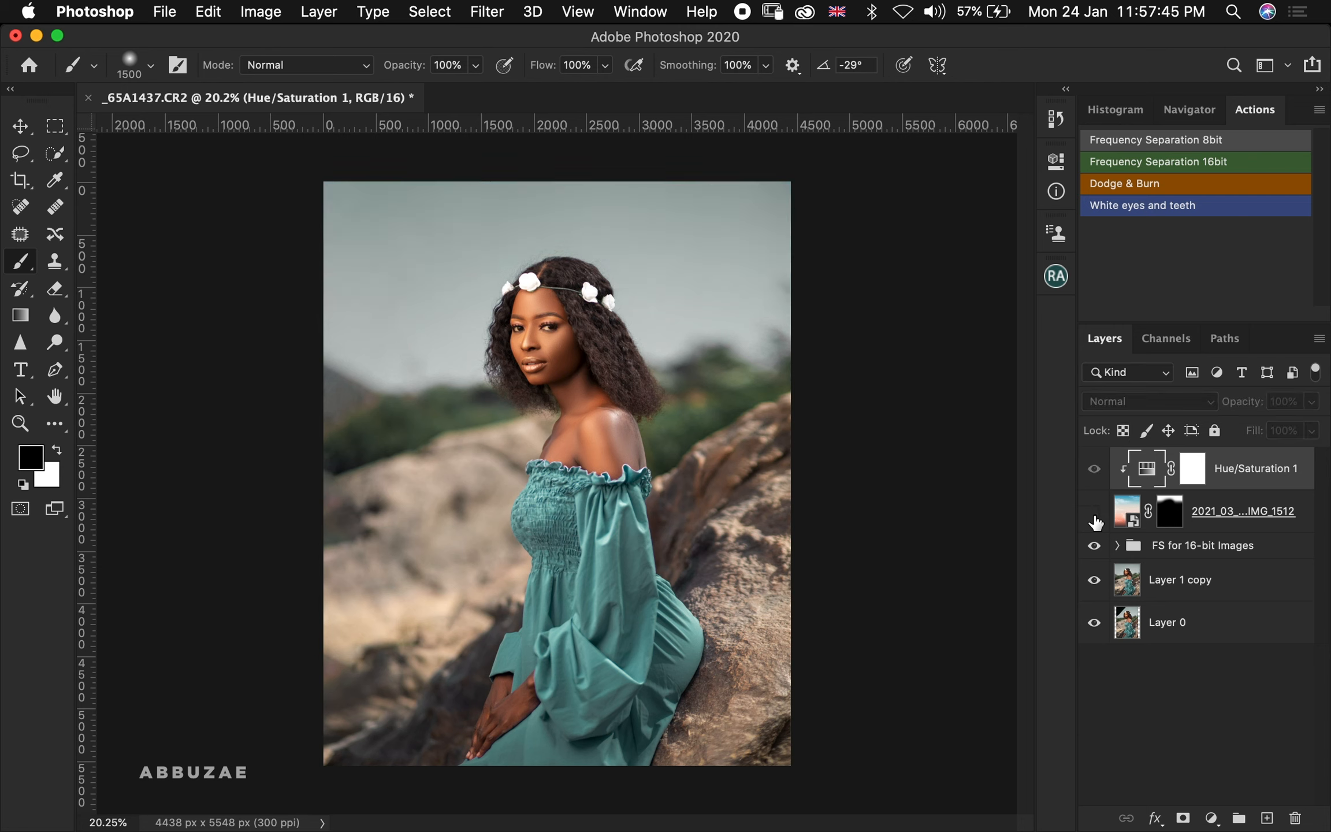
{"action": "left_click", "coordinate": [1095, 519]}
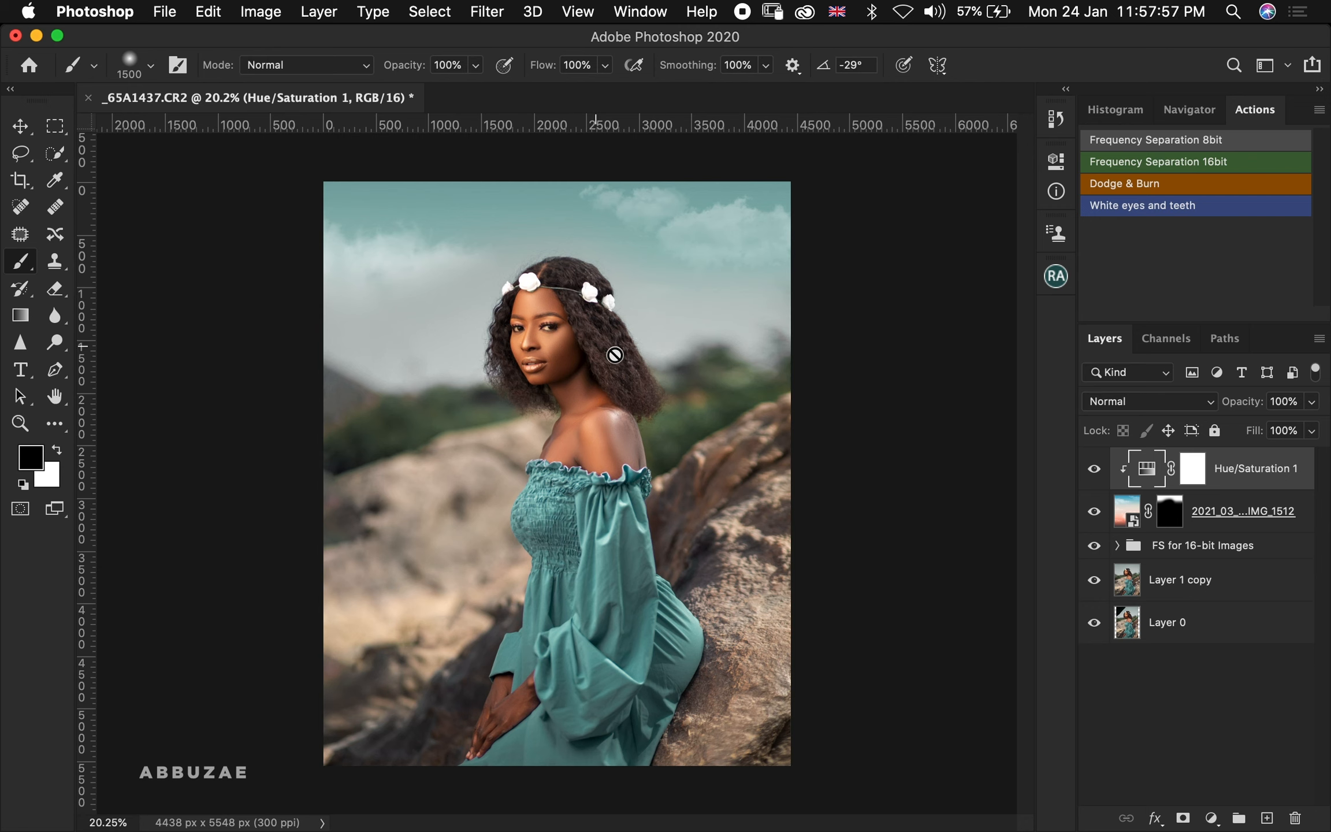
{"action": "left_click", "coordinate": [1092, 516]}
{"action": "left_click", "coordinate": [1092, 517]}
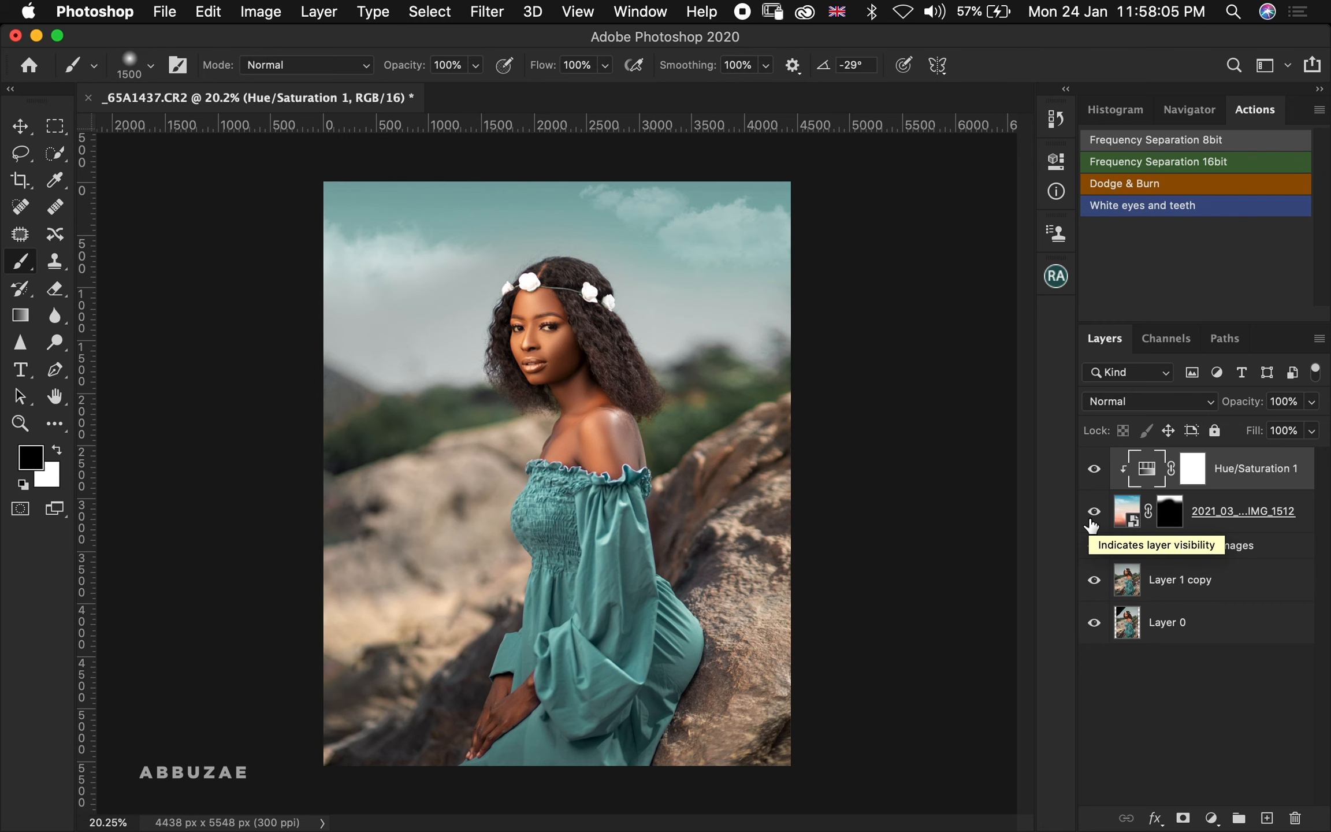
Paint white on the sky layer's mask along the upper left and right edges to reveal more sky
{"action": "left_click", "coordinate": [1169, 516]}
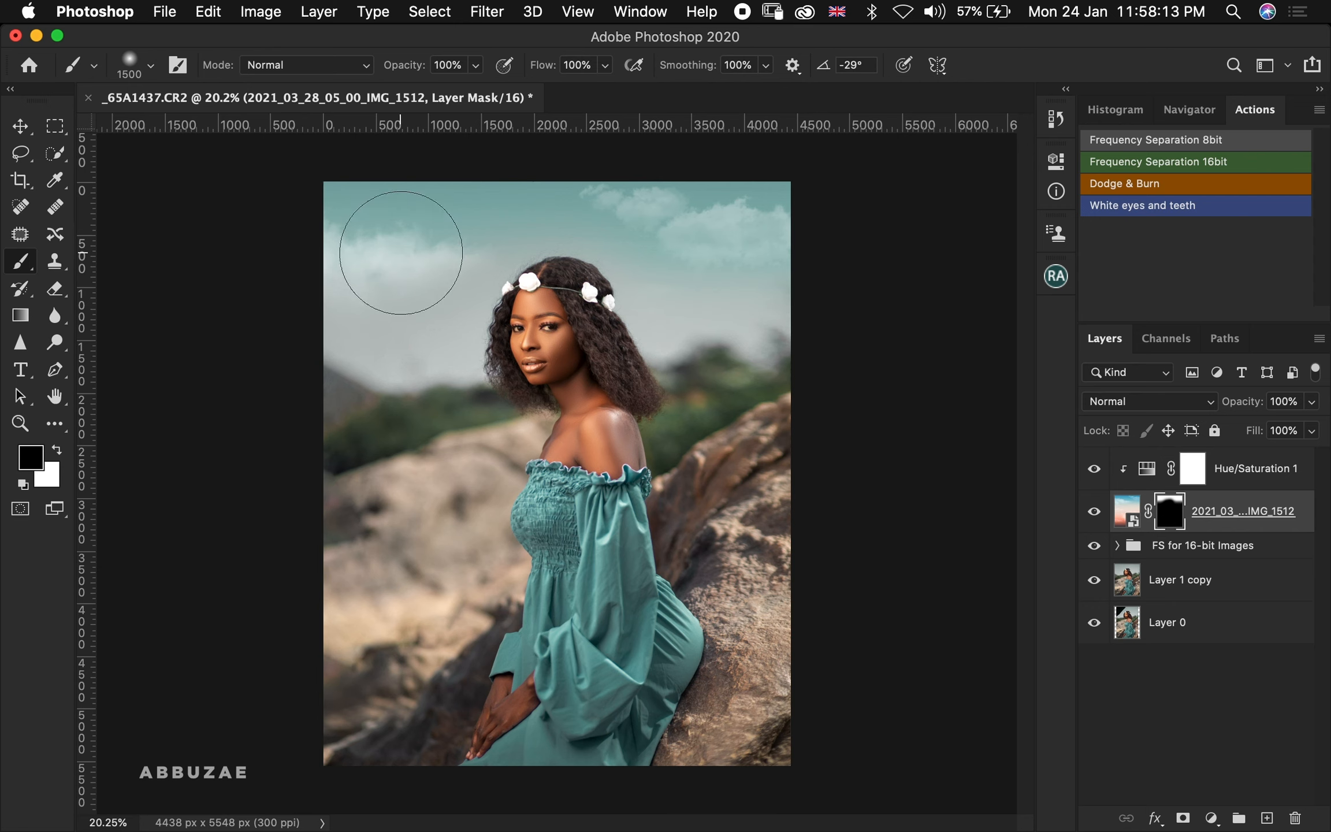
{"action": "key", "text": "x"}
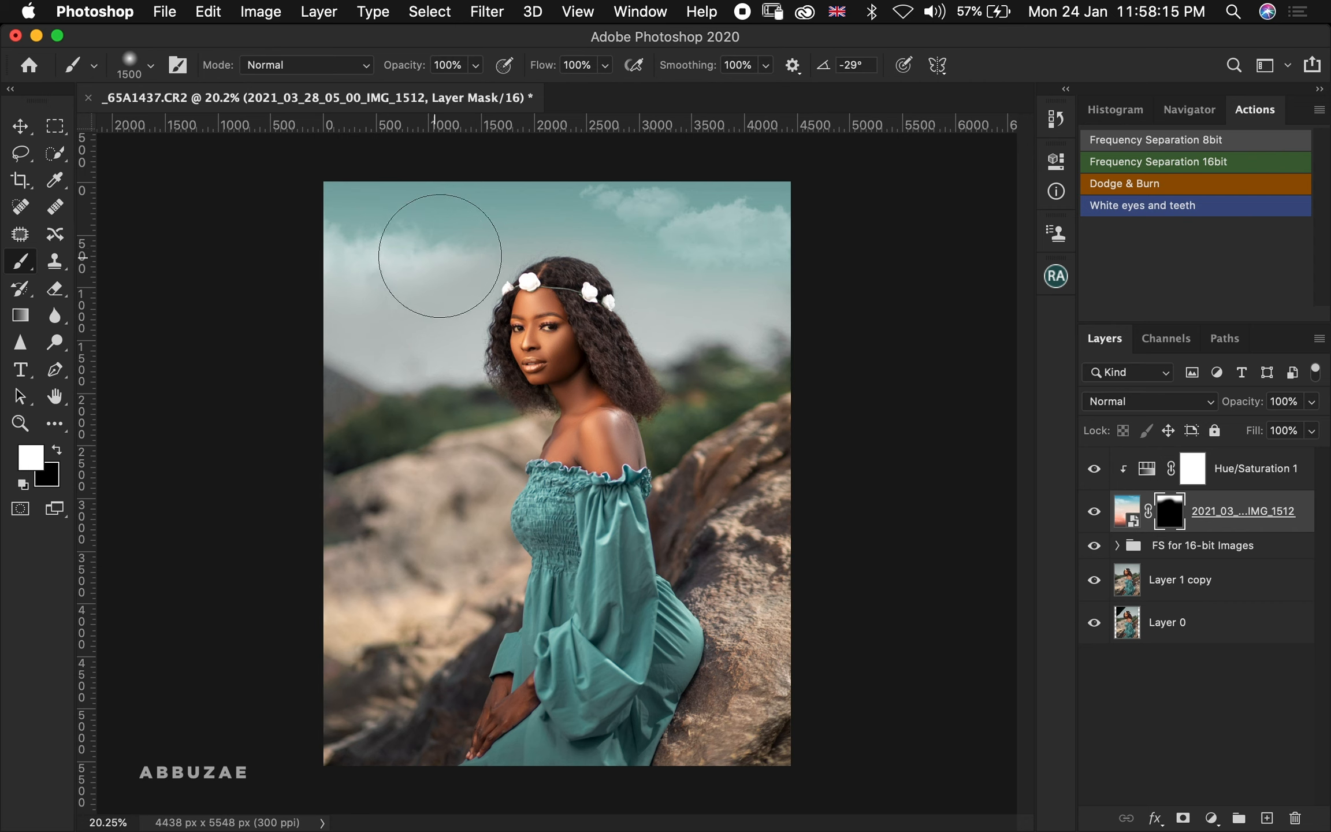
{"action": "mouse_move", "coordinate": [440, 256]}
{"action": "left_mouse_down"}
{"action": "mouse_move", "coordinate": [357, 262]}
{"action": "mouse_move", "coordinate": [298, 300]}
{"action": "left_mouse_up"}
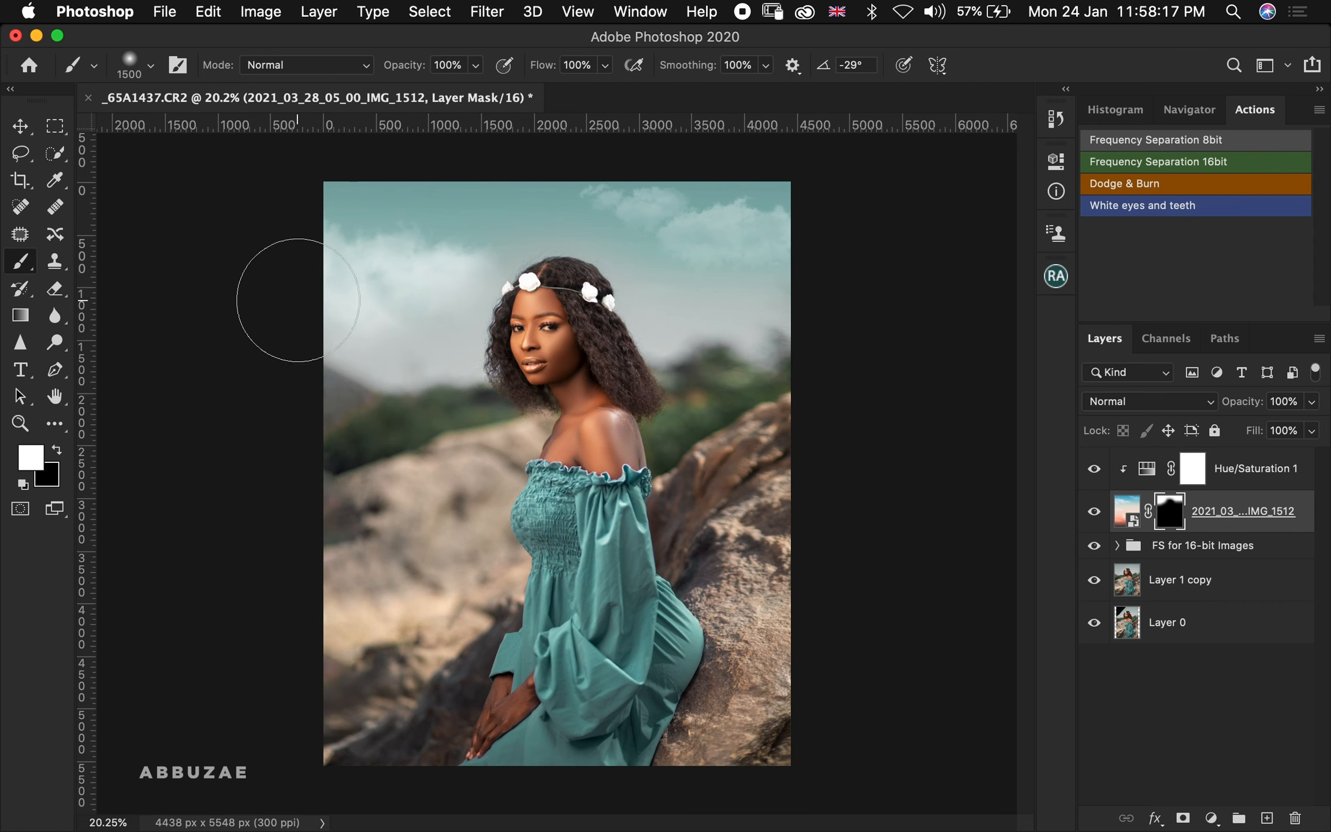
{"action": "left_click", "coordinate": [390, 316]}
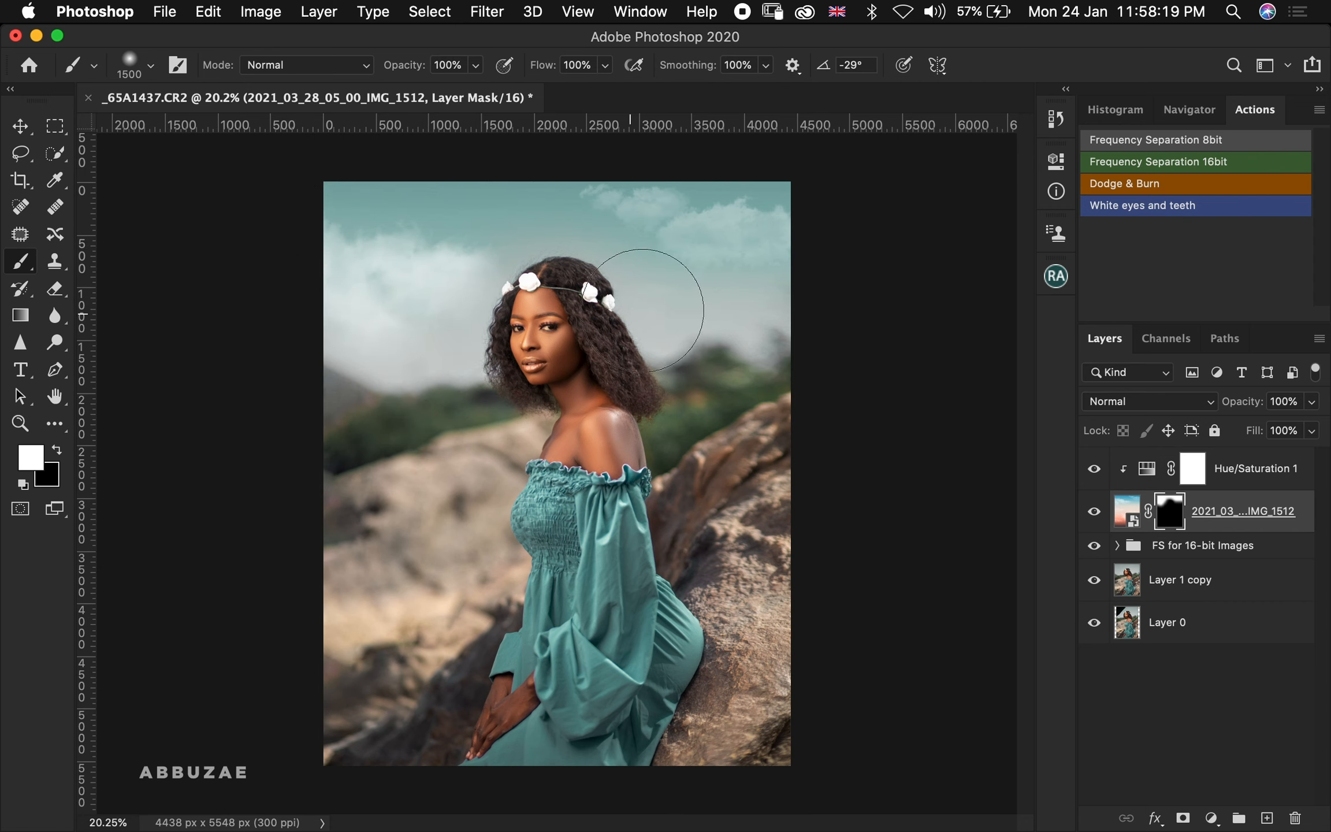
{"action": "left_click_drag", "start_coordinate": [643, 310], "coordinate": [778, 307]}
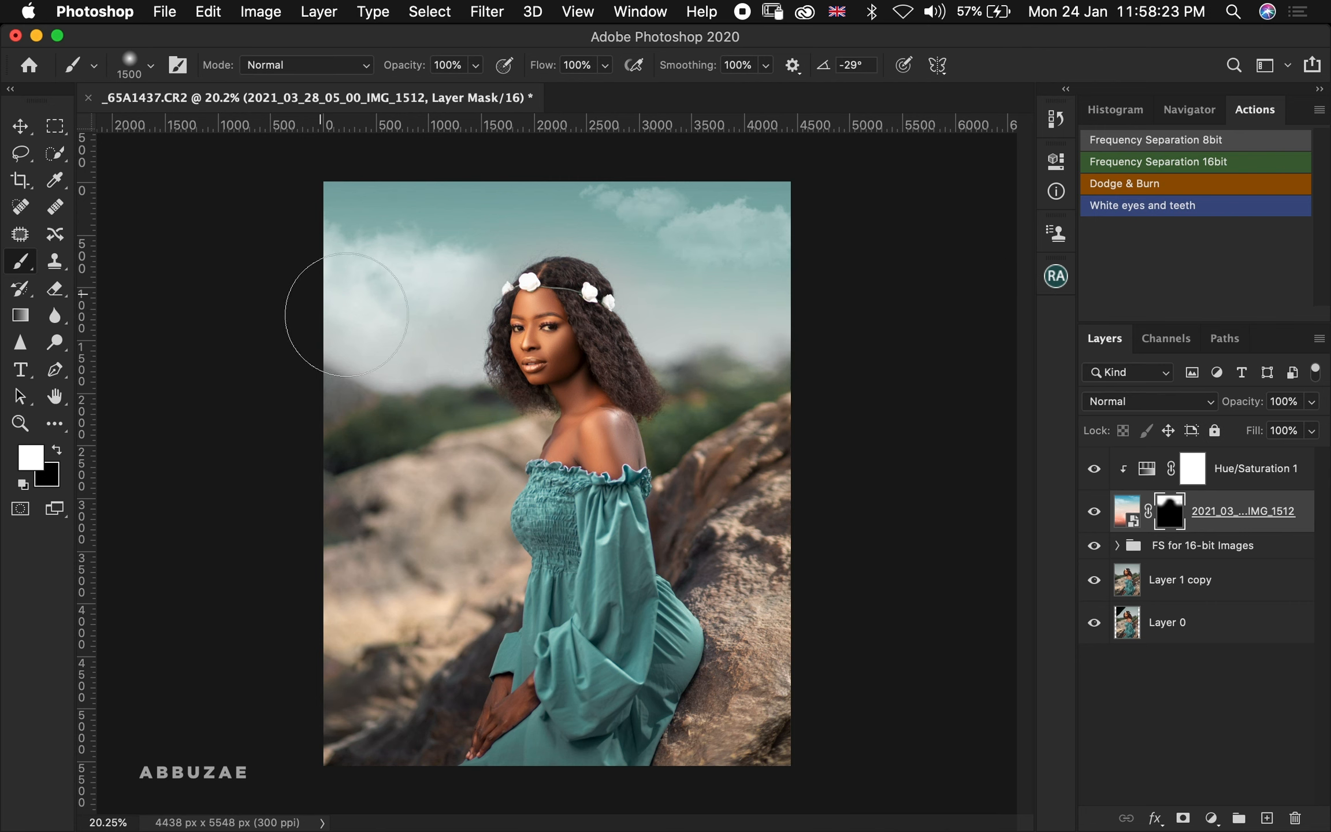
Toggle the sky layer's visibility again to compare the new sky against the original background
{"action": "left_click", "coordinate": [1094, 512]}
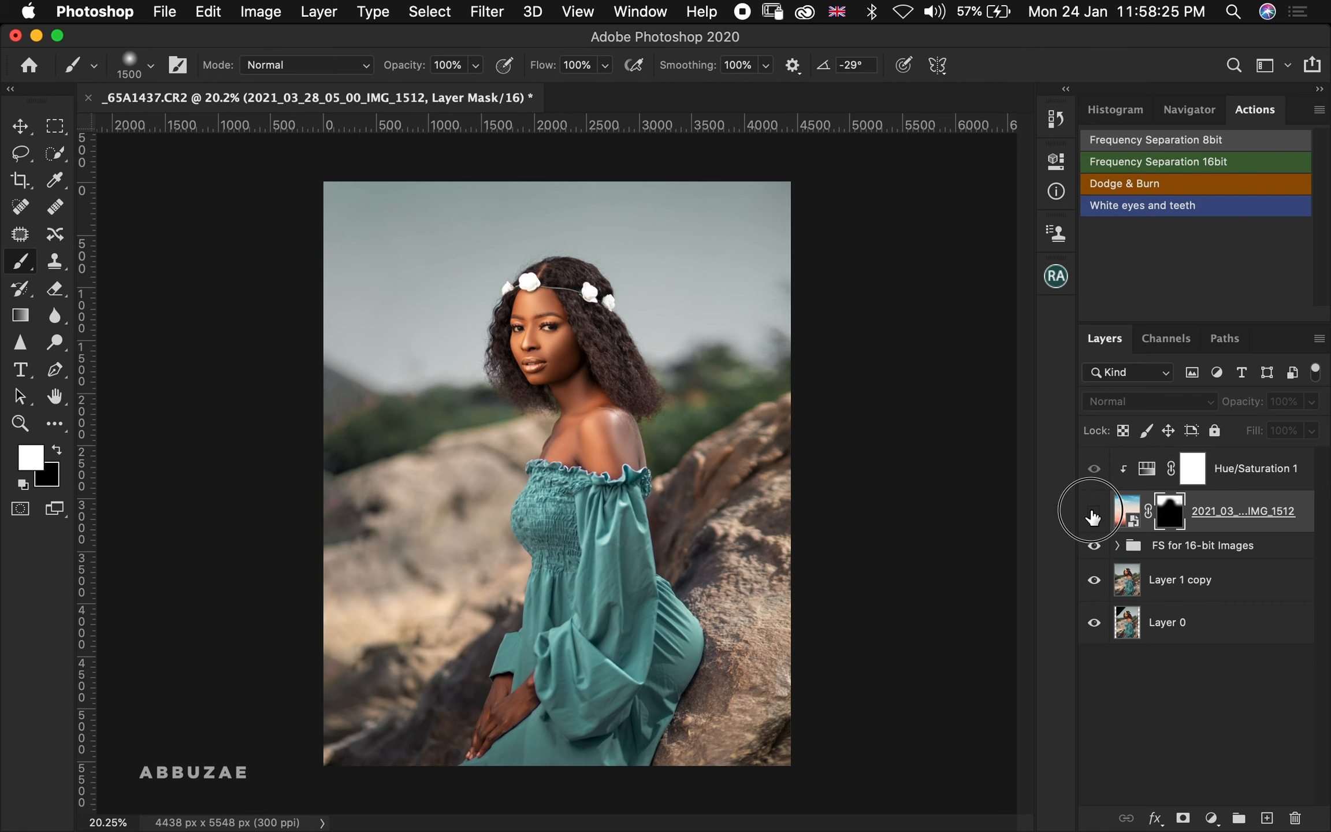
{"action": "left_click", "coordinate": [1092, 514]}
{"action": "left_click", "coordinate": [1093, 514]}
{"action": "left_click", "coordinate": [1093, 515]}
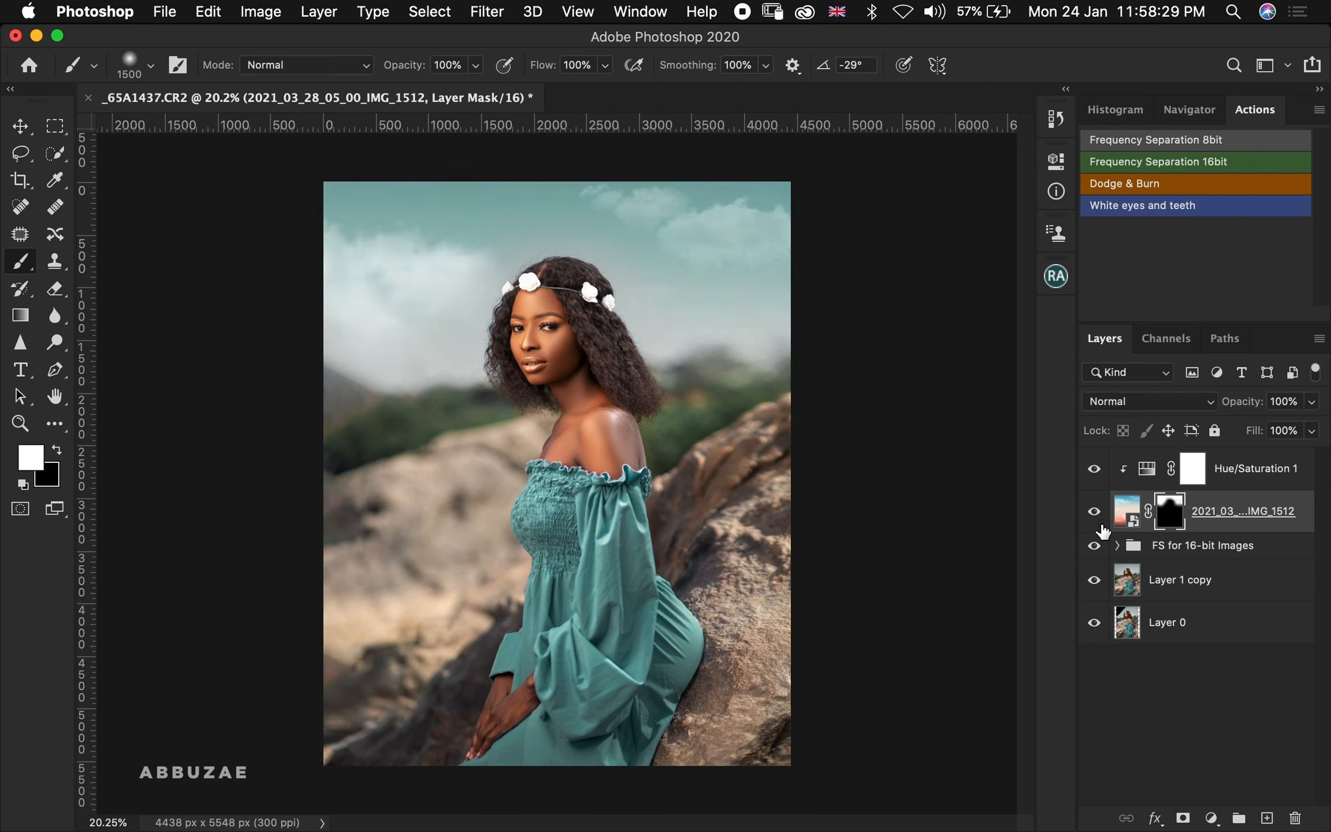
{"action": "key", "text": "x"}
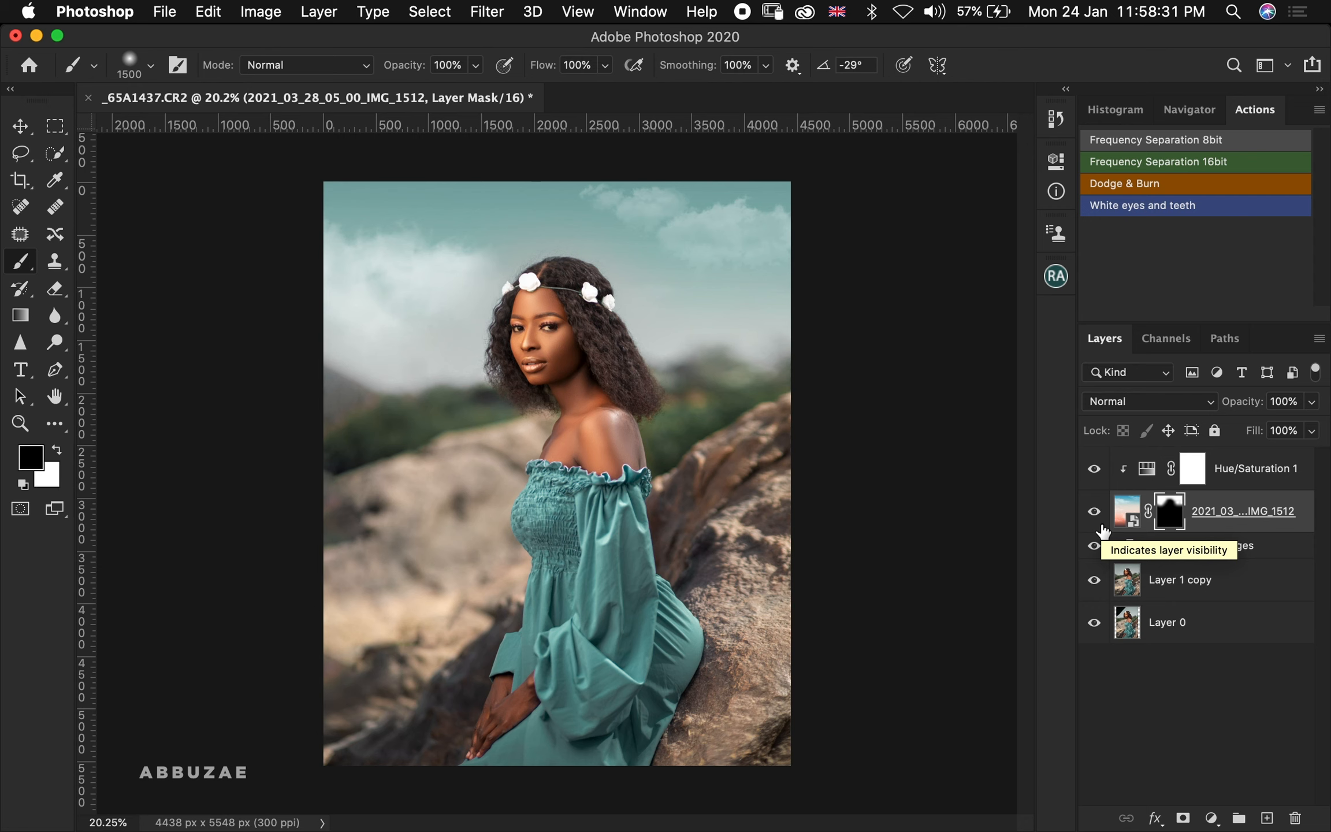
{"action": "key", "text": "bracketleft"}
{"action": "key", "text": "bracketleft"}
{"action": "key", "text": "bracketleft"}
{"action": "key", "text": "bracketleft"}
{"action": "key", "text": "bracketleft"}
{"action": "key", "text": "bracketleft"}
{"action": "key", "text": "bracketleft"}
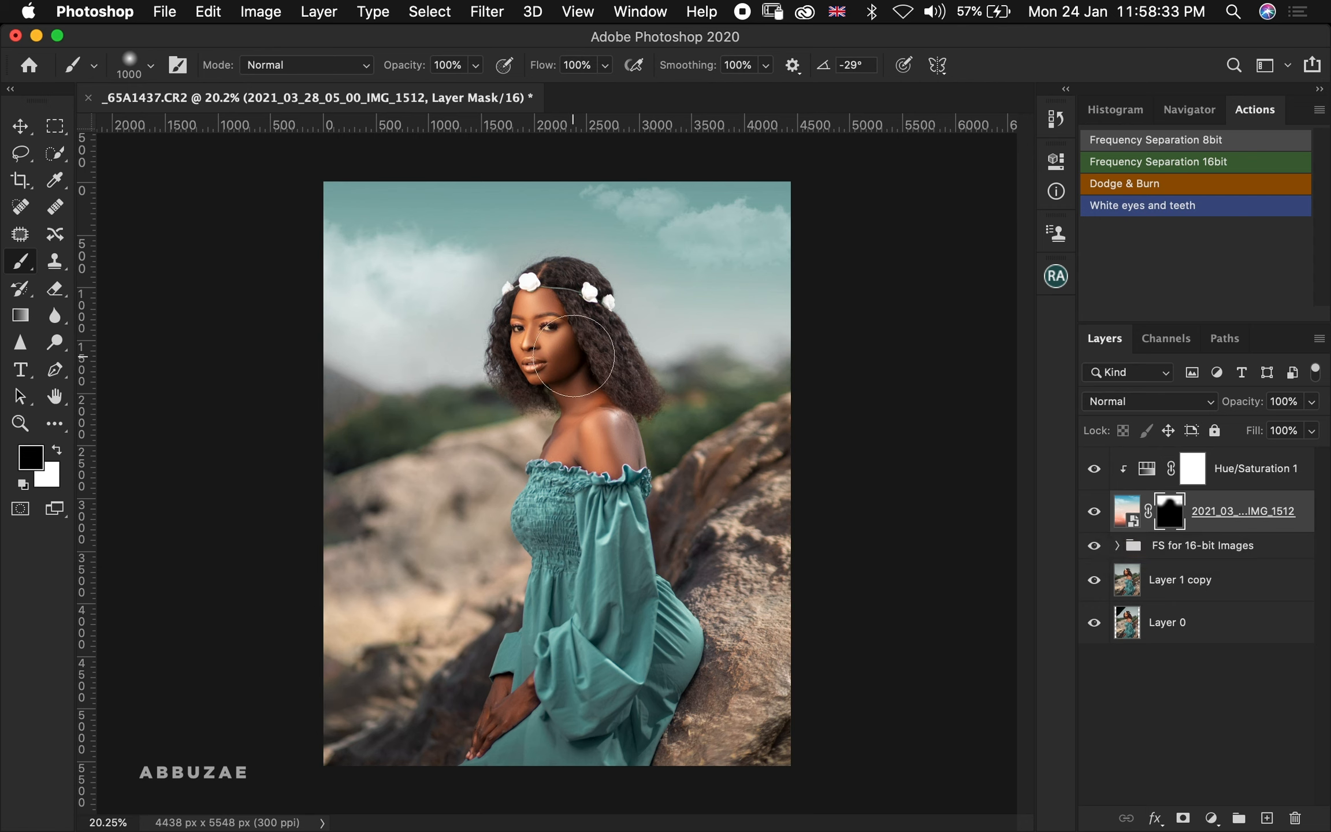
{"action": "key", "text": "bracketleft"}
{"action": "key", "text": "bracketleft"}
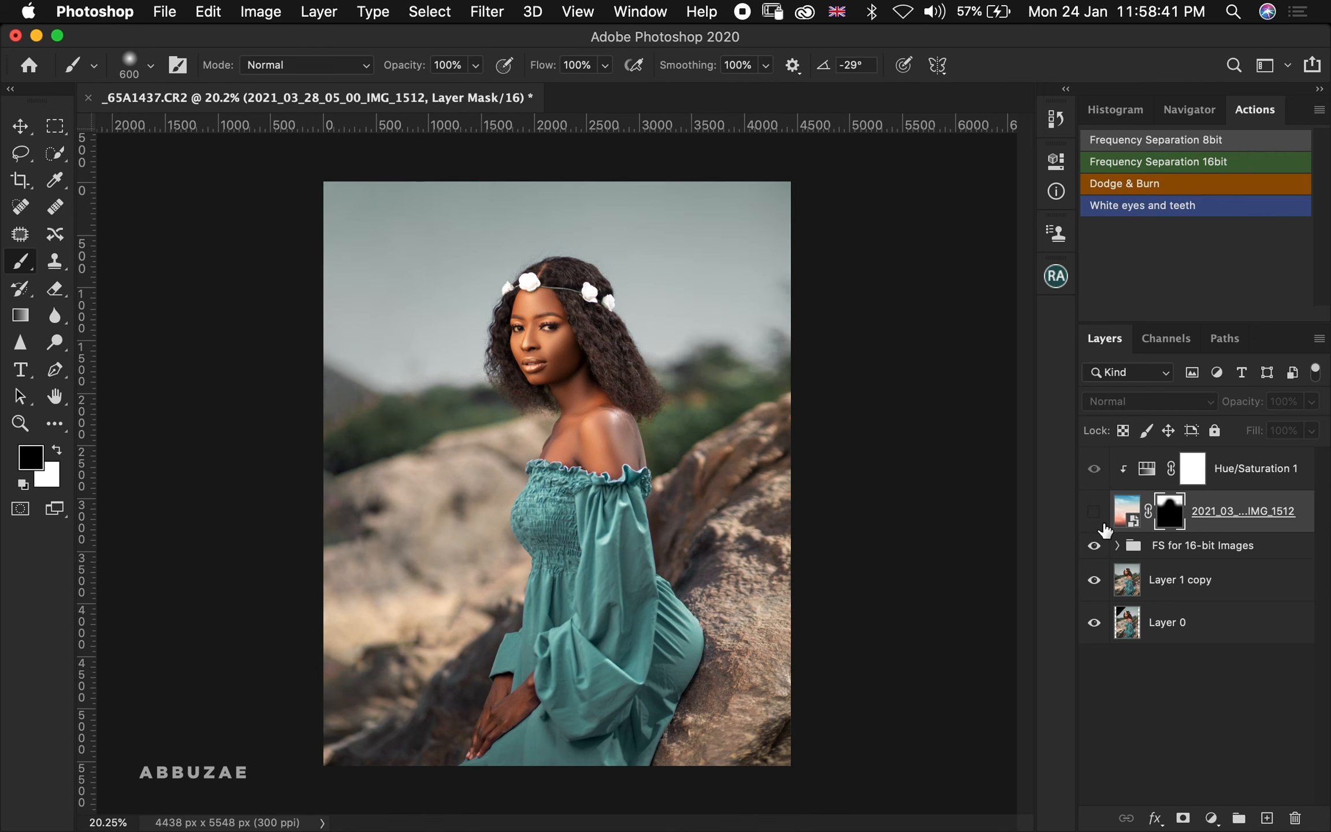
{"action": "left_click", "coordinate": [1103, 524]}
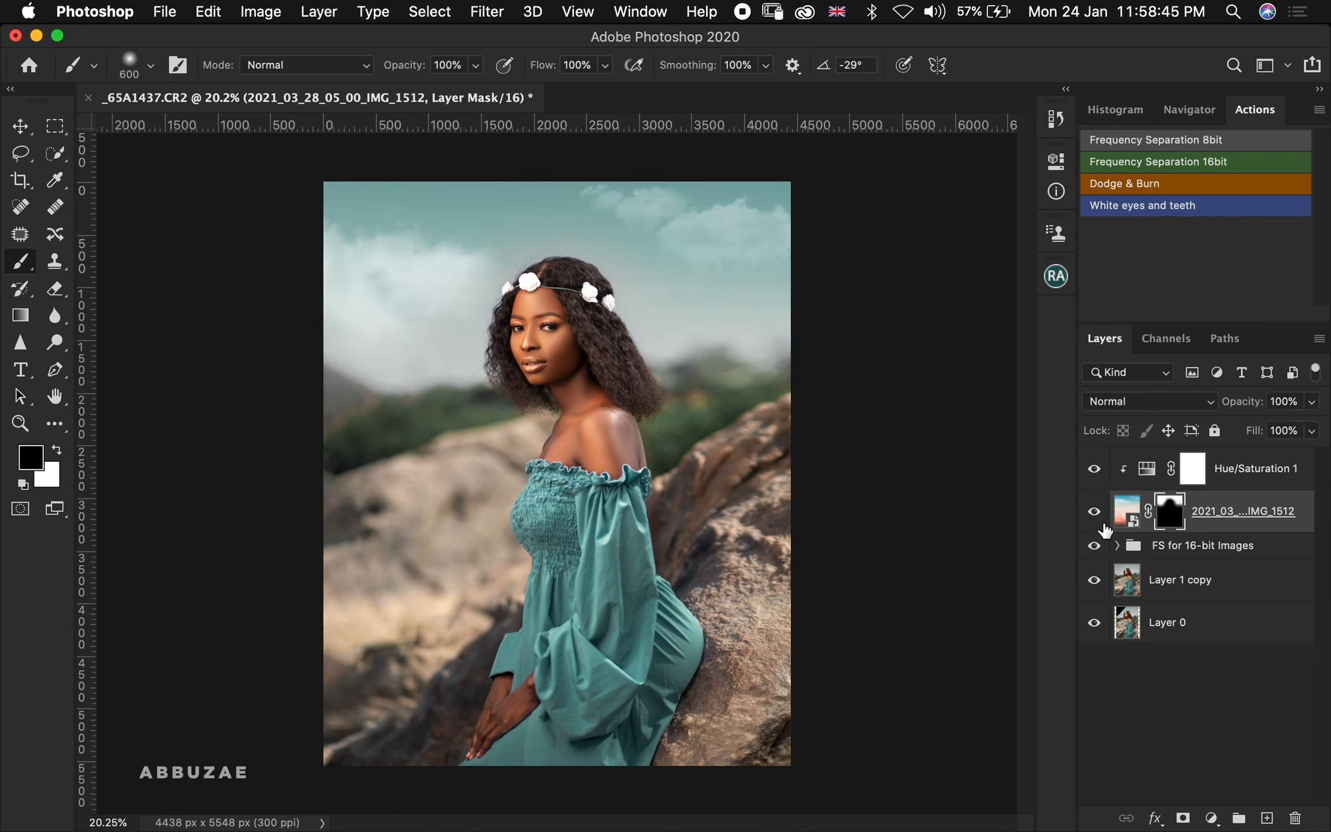
Zoom in on the eyes and run the White eyes and teeth action
{"action": "left_click", "coordinate": [1235, 474]}
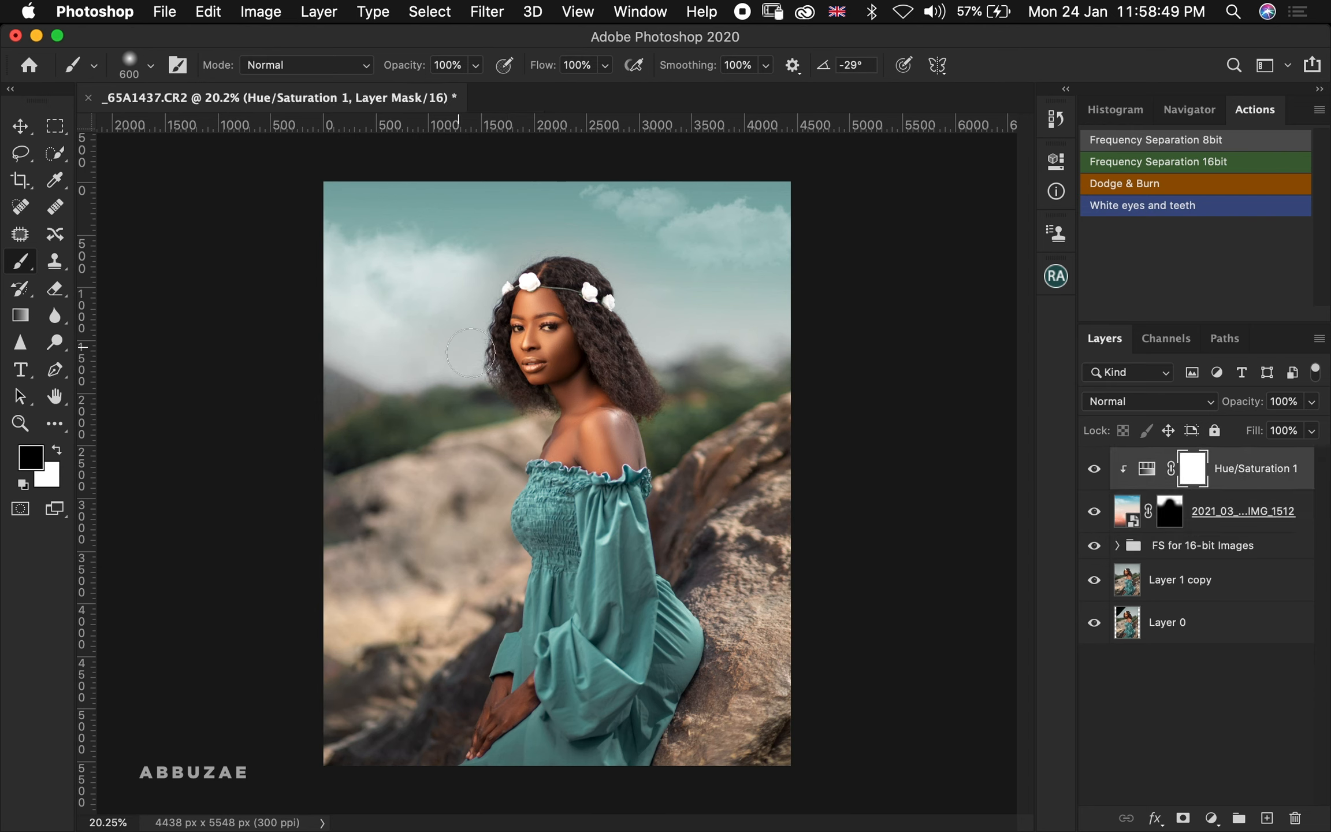
{"action": "key", "text": "z"}
{"action": "left_click_drag", "start_coordinate": [529, 323], "coordinate": [749, 318]}
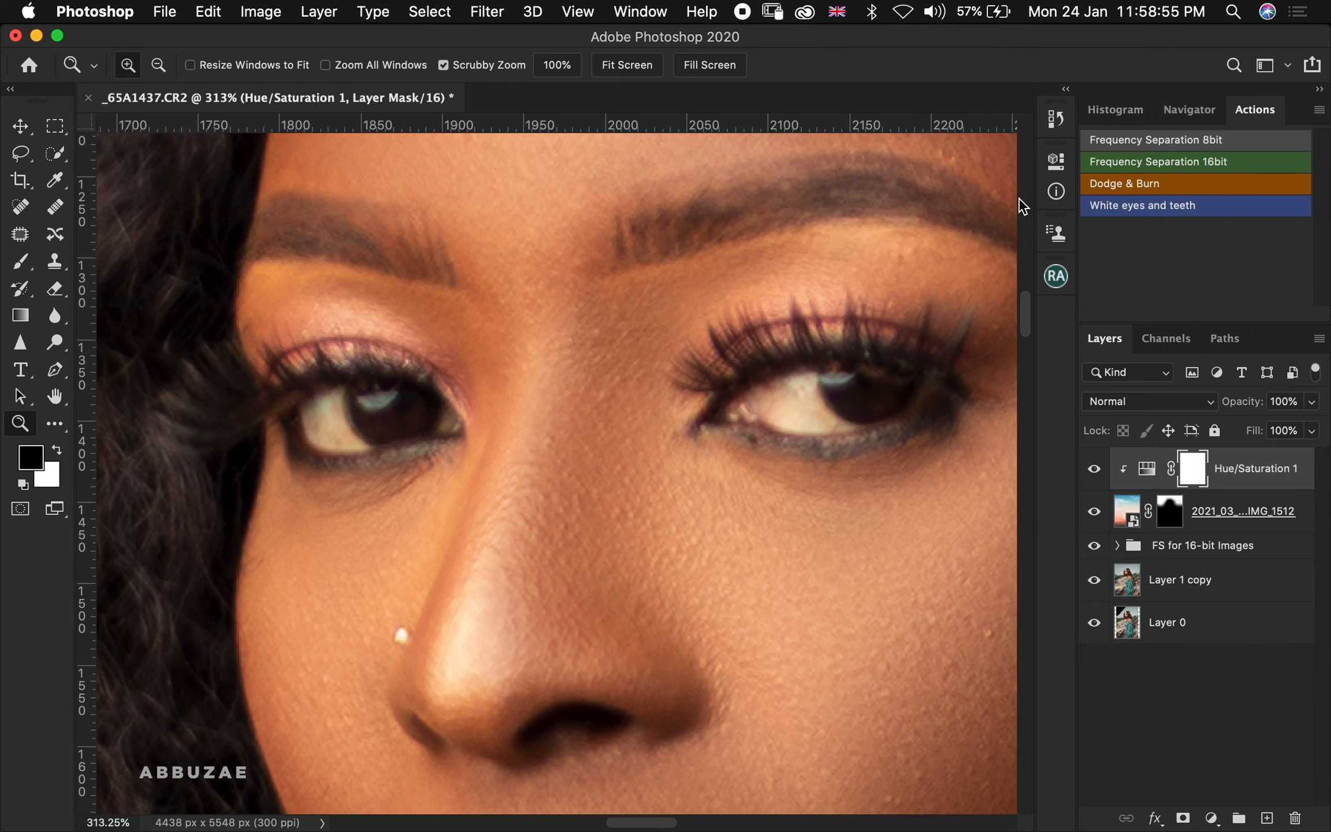
{"action": "left_click", "coordinate": [1147, 205]}
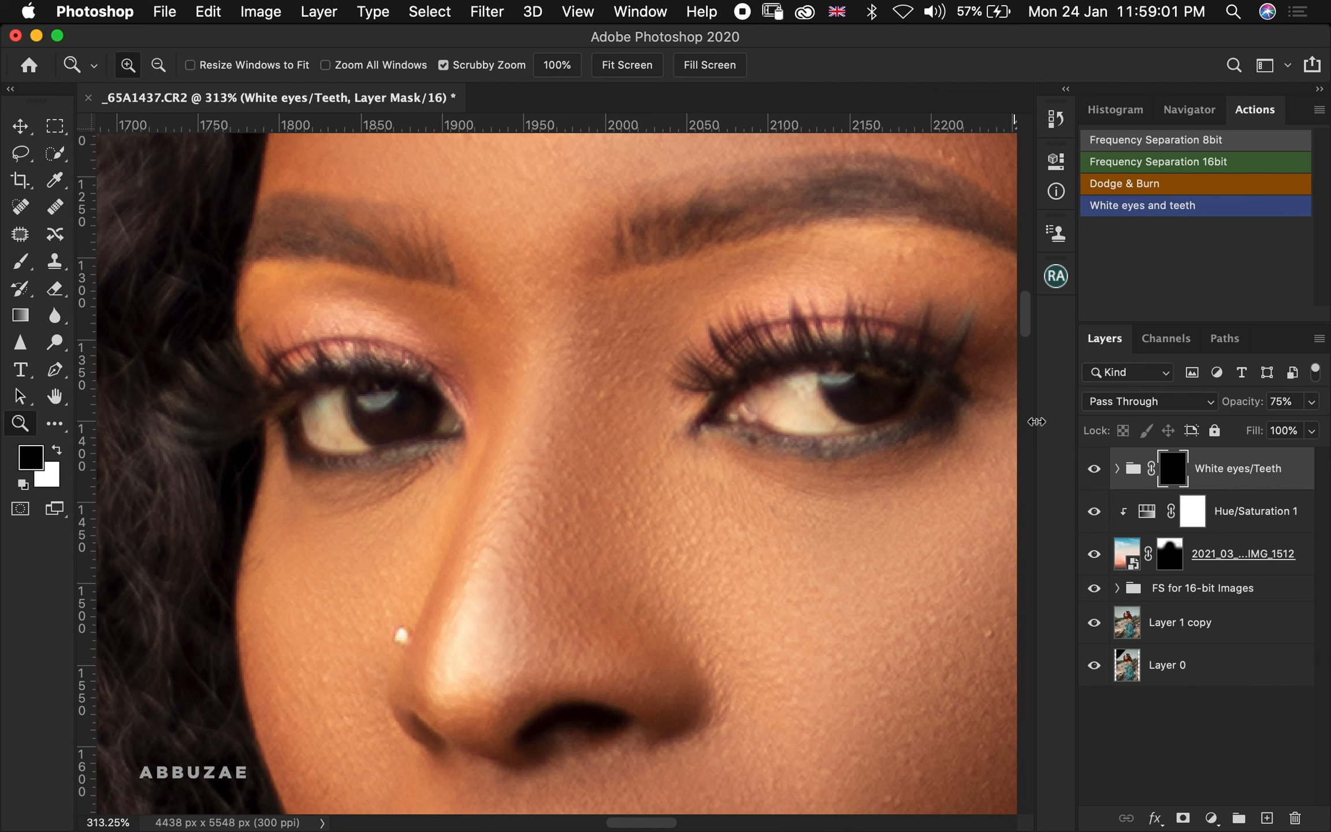
Paint white on the White eyes/Teeth group's mask over the whites of both eyes with a small brush
{"action": "left_click", "coordinate": [21, 266]}
{"action": "key", "text": "x"}
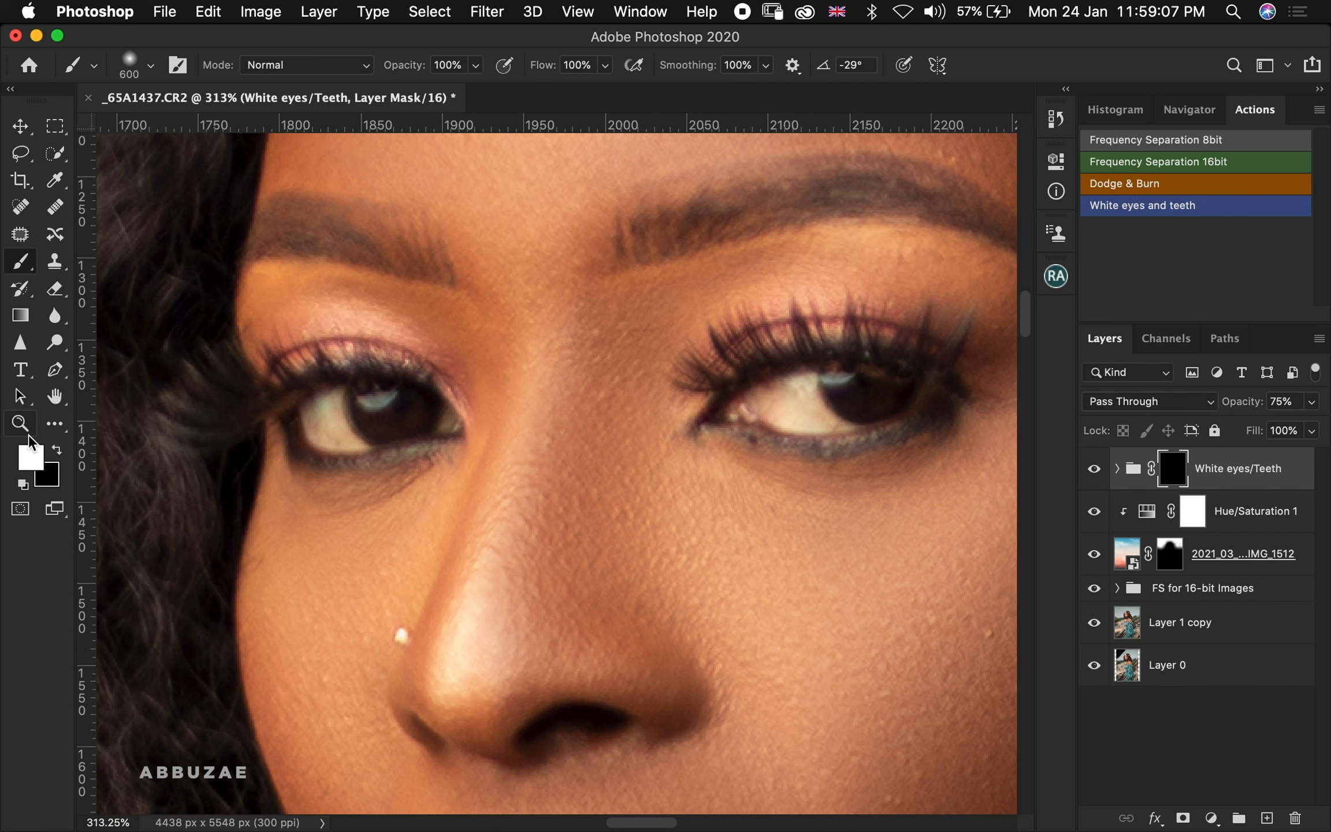
{"action": "key", "text": "bracketleft"}
{"action": "key", "text": "bracketleft"}
{"action": "key", "text": "bracketleft"}
{"action": "key", "text": "bracketleft"}
{"action": "key", "text": "bracketleft"}
{"action": "key", "text": "bracketleft"}
{"action": "key", "text": "bracketleft"}
{"action": "key", "text": "bracketleft"}
{"action": "key", "text": "bracketleft"}
{"action": "key", "text": "bracketleft"}
{"action": "key", "text": "bracketleft"}
{"action": "key", "text": "bracketleft"}
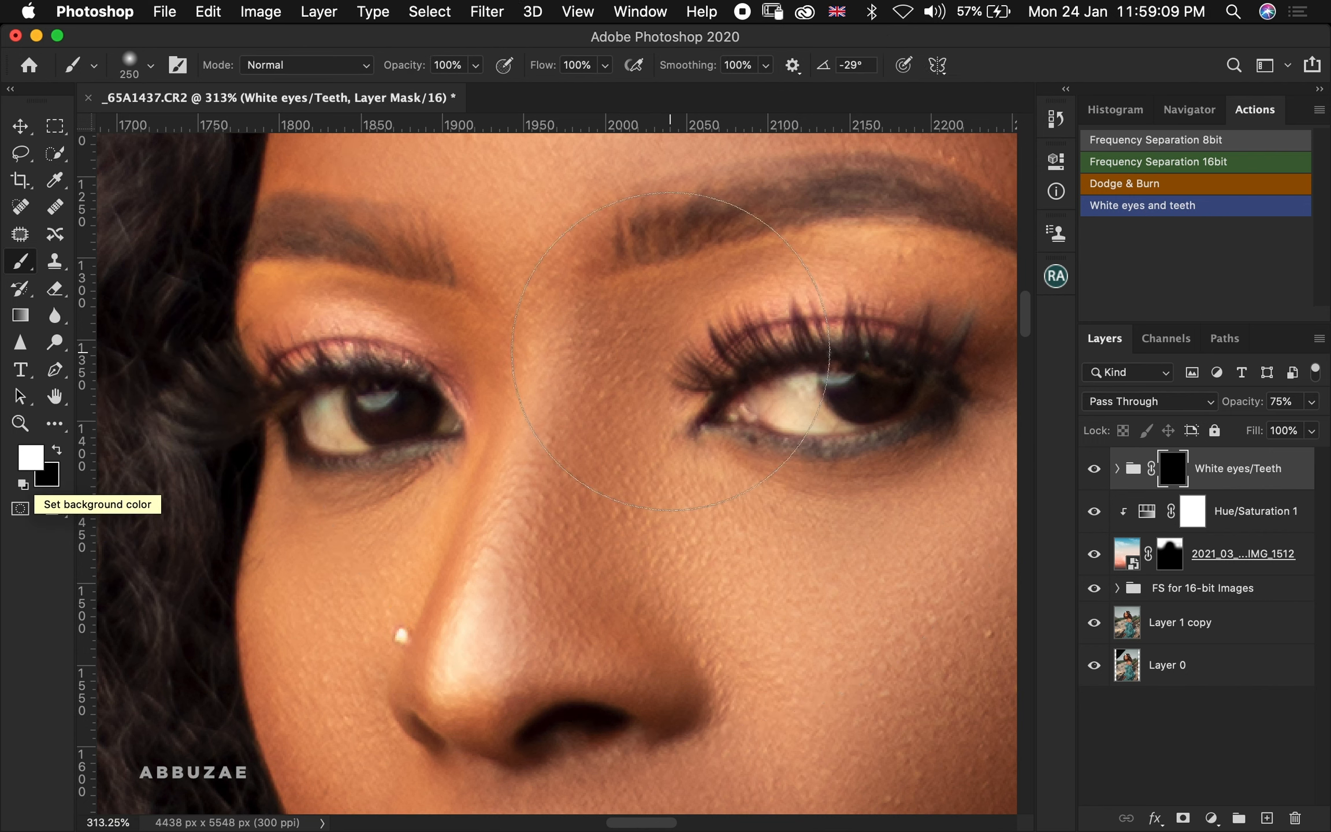
{"action": "key", "text": "bracketleft"}
{"action": "key", "text": "bracketleft"}
{"action": "key", "text": "bracketleft"}
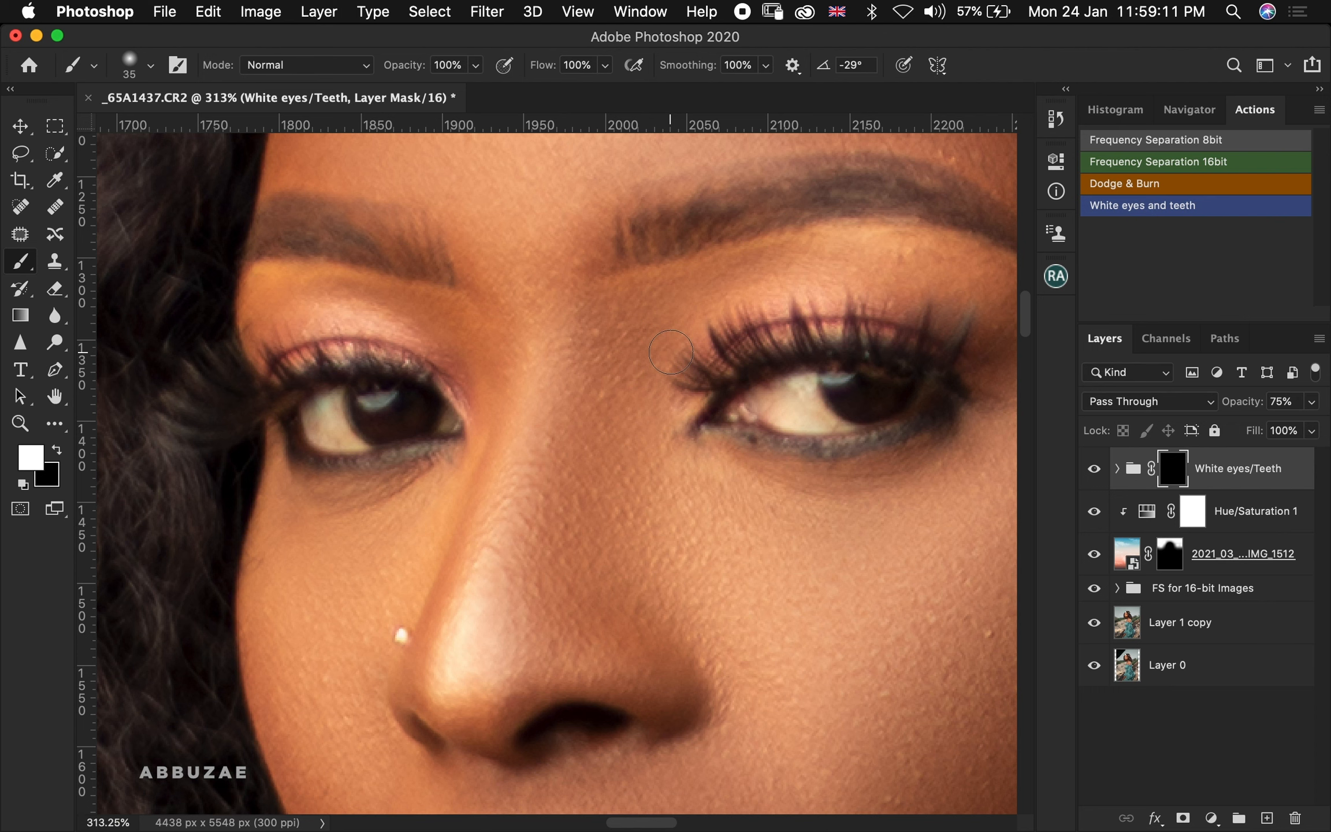
{"action": "mouse_move", "coordinate": [794, 384]}
{"action": "left_mouse_down"}
{"action": "mouse_move", "coordinate": [745, 399]}
{"action": "mouse_move", "coordinate": [832, 421]}
{"action": "mouse_move", "coordinate": [832, 401]}
{"action": "mouse_move", "coordinate": [754, 401]}
{"action": "mouse_move", "coordinate": [778, 401]}
{"action": "left_mouse_up"}
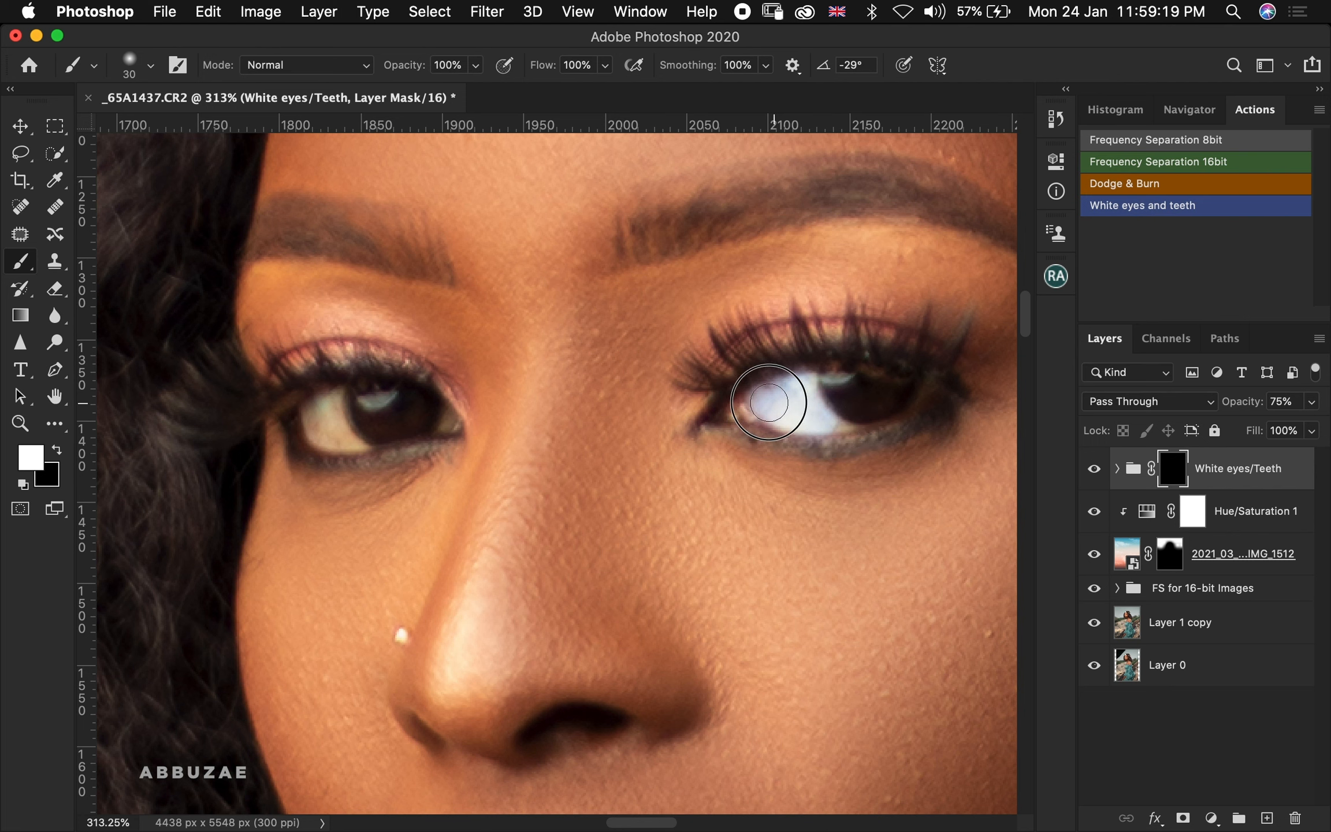
{"action": "left_click", "coordinate": [324, 419]}
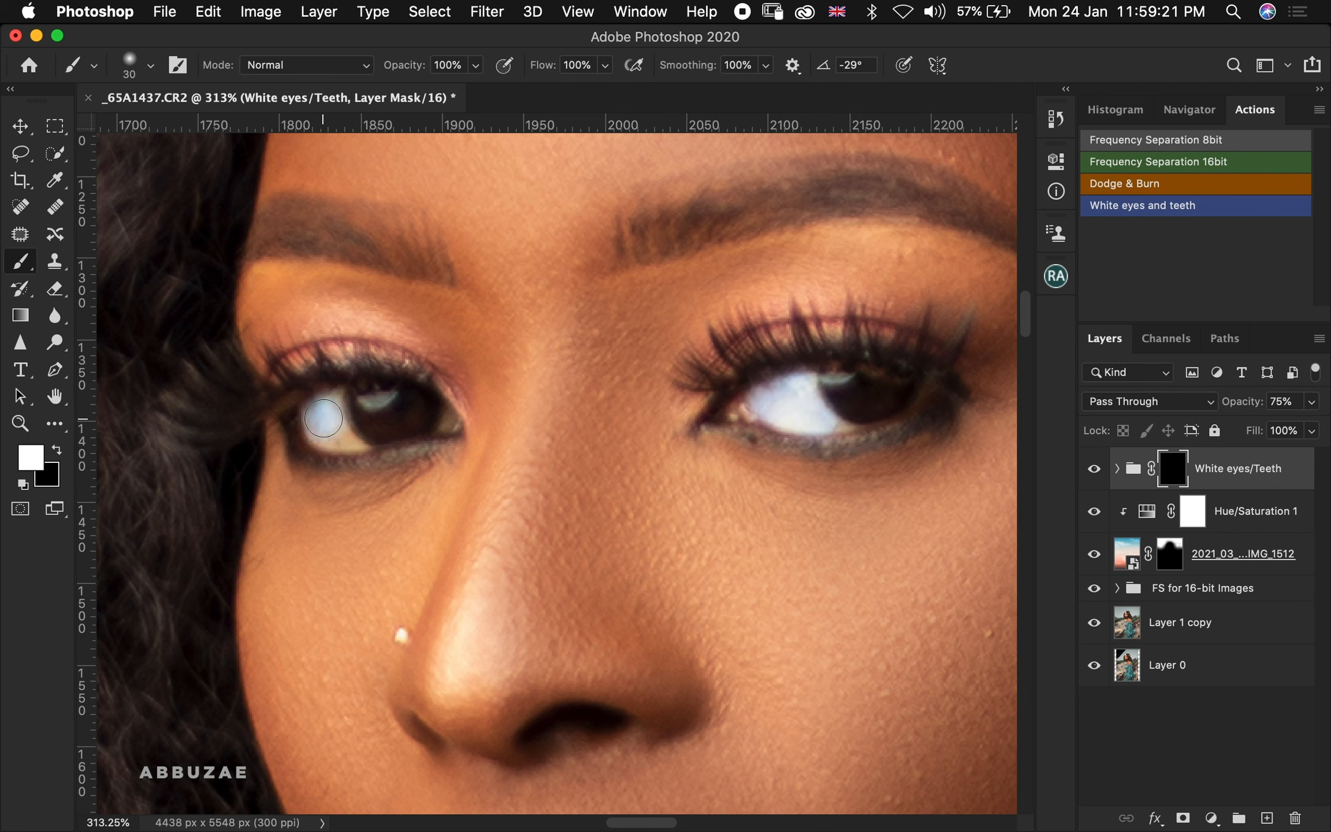
{"action": "left_click_drag", "start_coordinate": [323, 418], "coordinate": [328, 413]}
{"action": "mouse_move", "coordinate": [337, 427]}
{"action": "left_mouse_down"}
{"action": "mouse_move", "coordinate": [357, 443]}
{"action": "mouse_move", "coordinate": [297, 422]}
{"action": "mouse_move", "coordinate": [350, 434]}
{"action": "mouse_move", "coordinate": [335, 431]}
{"action": "left_mouse_up"}
{"action": "key", "text": "bracketleft"}
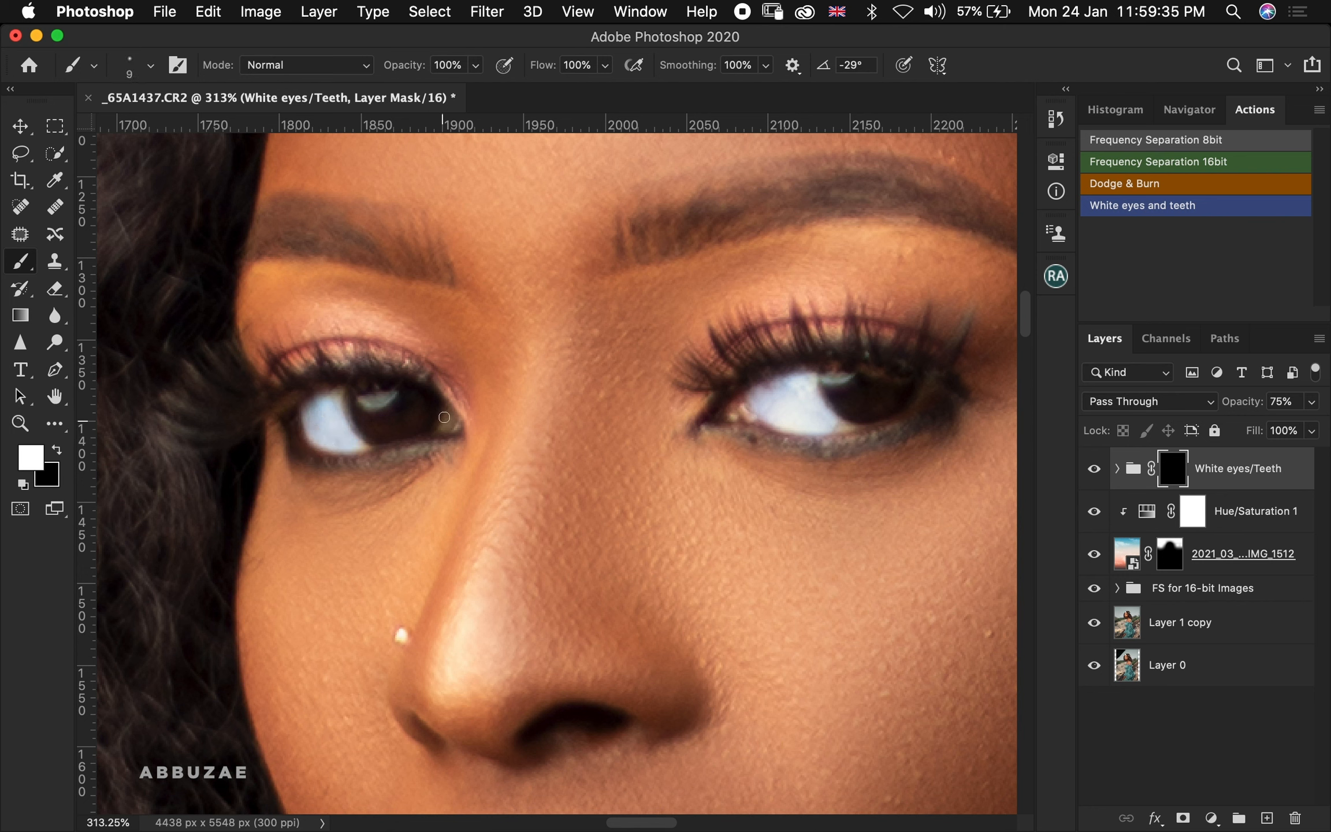
{"action": "left_click_drag", "start_coordinate": [444, 417], "coordinate": [451, 426]}
{"action": "key", "text": "bracketleft"}
{"action": "left_click_drag", "start_coordinate": [838, 425], "coordinate": [757, 404]}
{"action": "left_click", "coordinate": [923, 393]}
{"action": "key", "text": "bracketright"}
{"action": "left_click_drag", "start_coordinate": [758, 401], "coordinate": [766, 396]}
Paint black on the White eyes/Teeth mask to tidy the edges of the brightened eye whites
{"action": "left_click", "coordinate": [57, 450]}
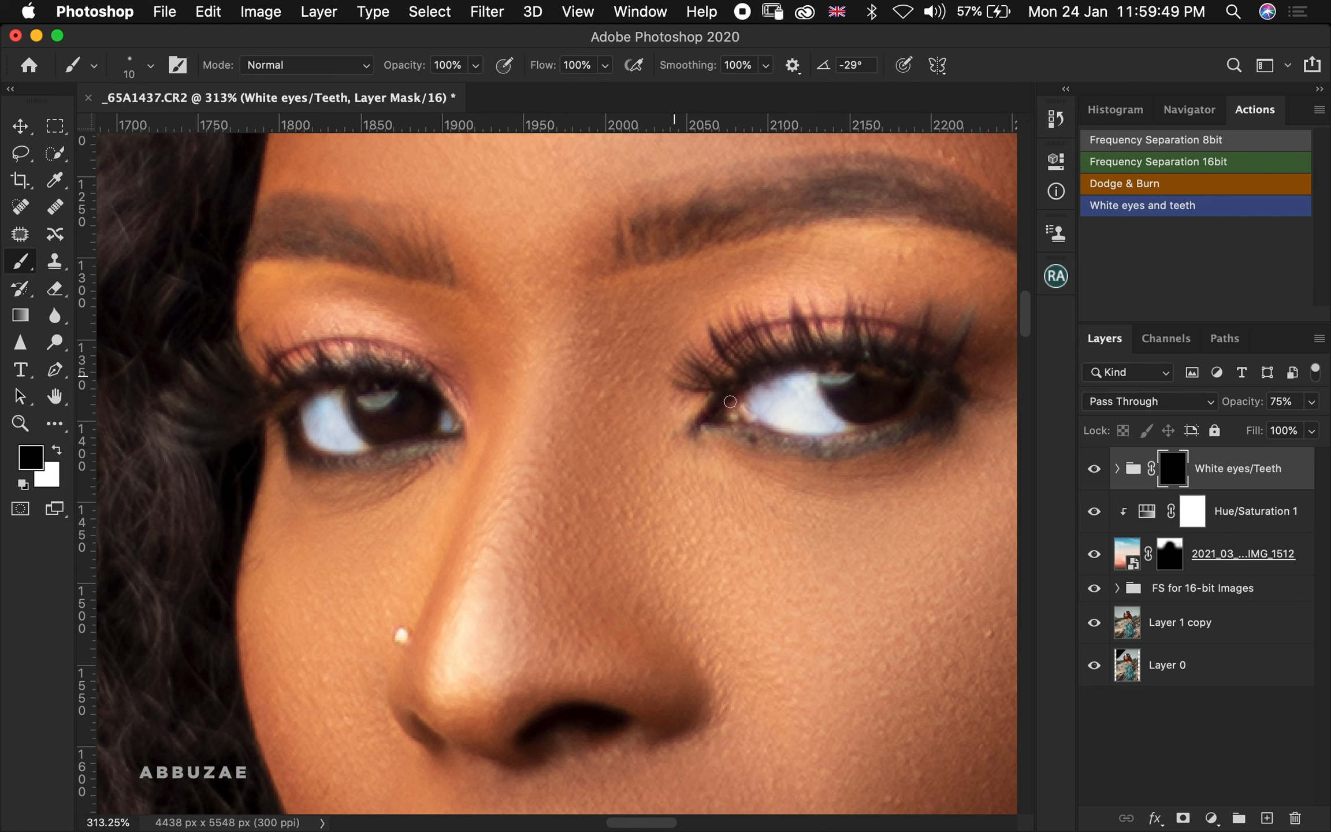
{"action": "key", "text": "bracketright"}
{"action": "key", "text": "bracketright"}
{"action": "left_click_drag", "start_coordinate": [733, 435], "coordinate": [853, 449]}
{"action": "key", "text": "bracketleft"}
{"action": "mouse_move", "coordinate": [829, 372]}
{"action": "left_mouse_down"}
{"action": "mouse_move", "coordinate": [852, 405]}
{"action": "mouse_move", "coordinate": [834, 371]}
{"action": "left_mouse_up"}
{"action": "key", "text": "bracketright"}
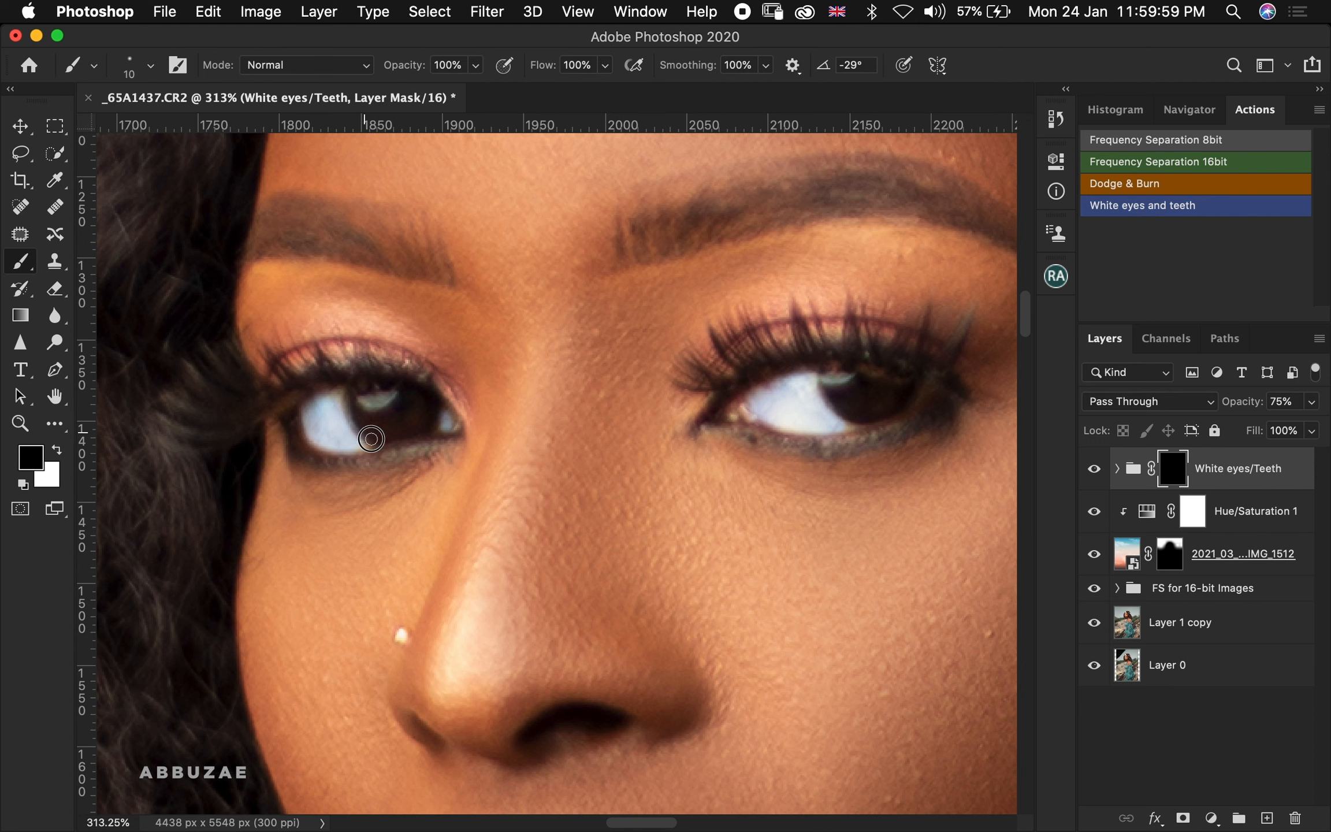
{"action": "key", "text": "bracketright"}
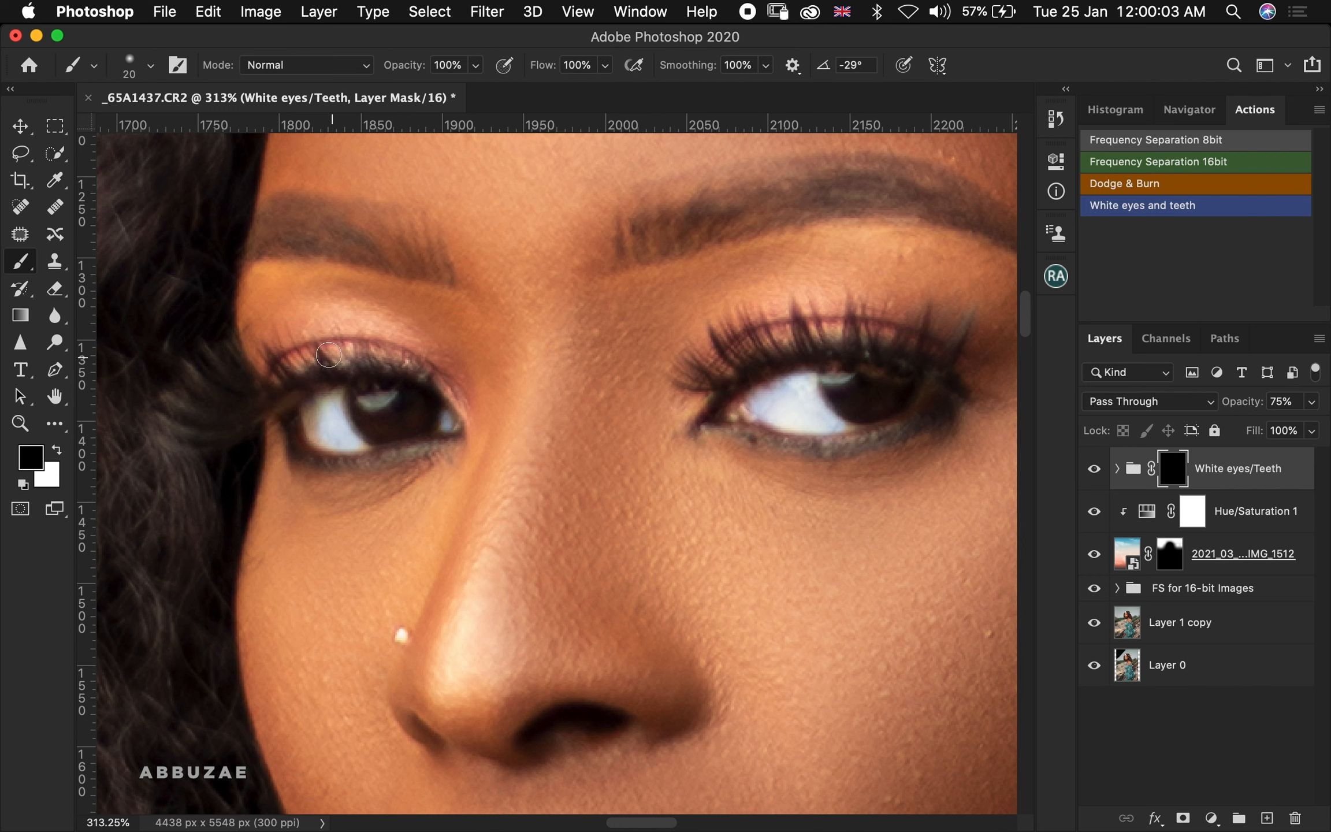
{"action": "key", "text": "super+z"}
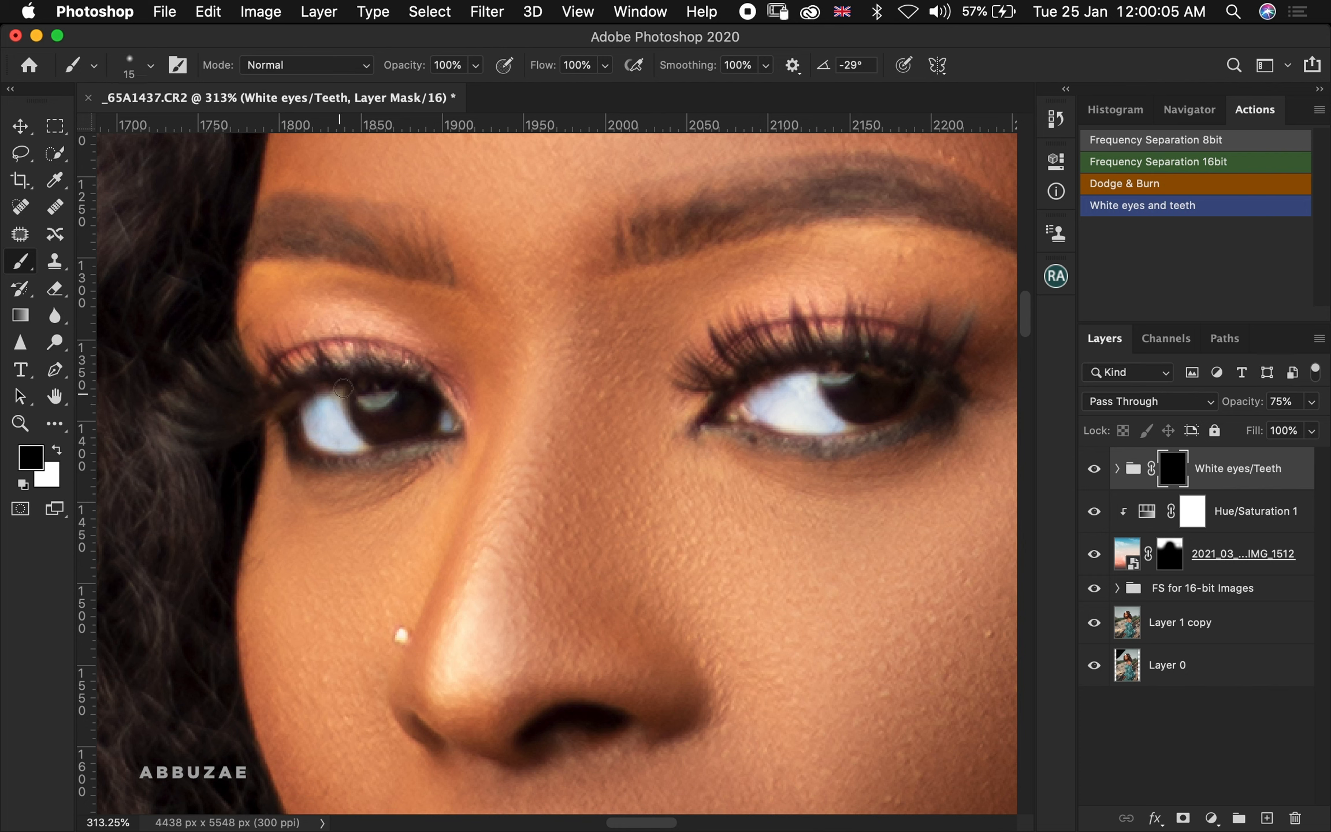
{"action": "mouse_move", "coordinate": [306, 375]}
{"action": "left_mouse_down"}
{"action": "mouse_move", "coordinate": [282, 381]}
{"action": "mouse_move", "coordinate": [289, 430]}
{"action": "mouse_move", "coordinate": [330, 470]}
{"action": "mouse_move", "coordinate": [393, 465]}
{"action": "mouse_move", "coordinate": [360, 428]}
{"action": "mouse_move", "coordinate": [287, 426]}
{"action": "mouse_move", "coordinate": [288, 392]}
{"action": "mouse_move", "coordinate": [321, 368]}
{"action": "left_mouse_up"}
{"action": "key", "text": "super+z"}
Fit the image to the screen and lower the White eyes/Teeth group's opacity to 51%
{"action": "key", "text": "z"}
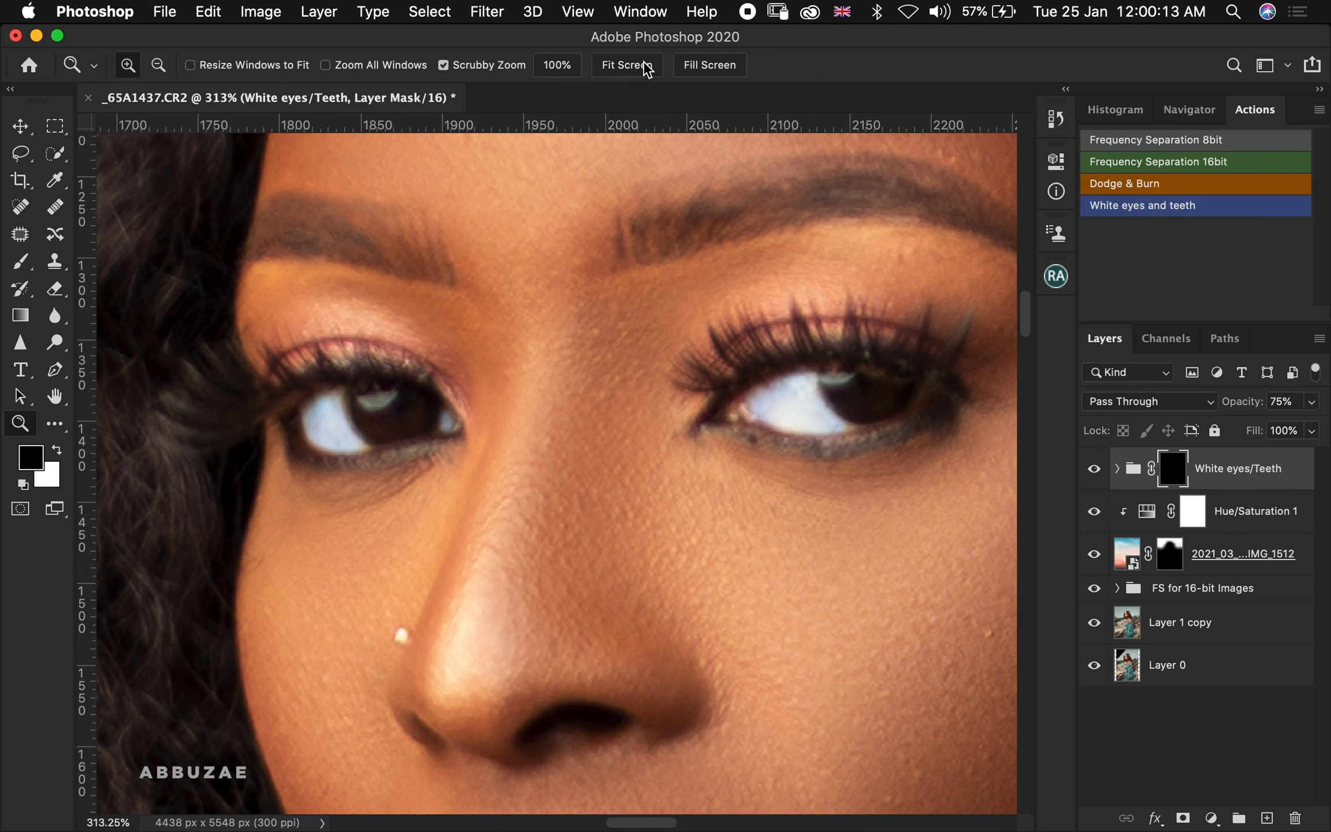
{"action": "left_click", "coordinate": [648, 70]}
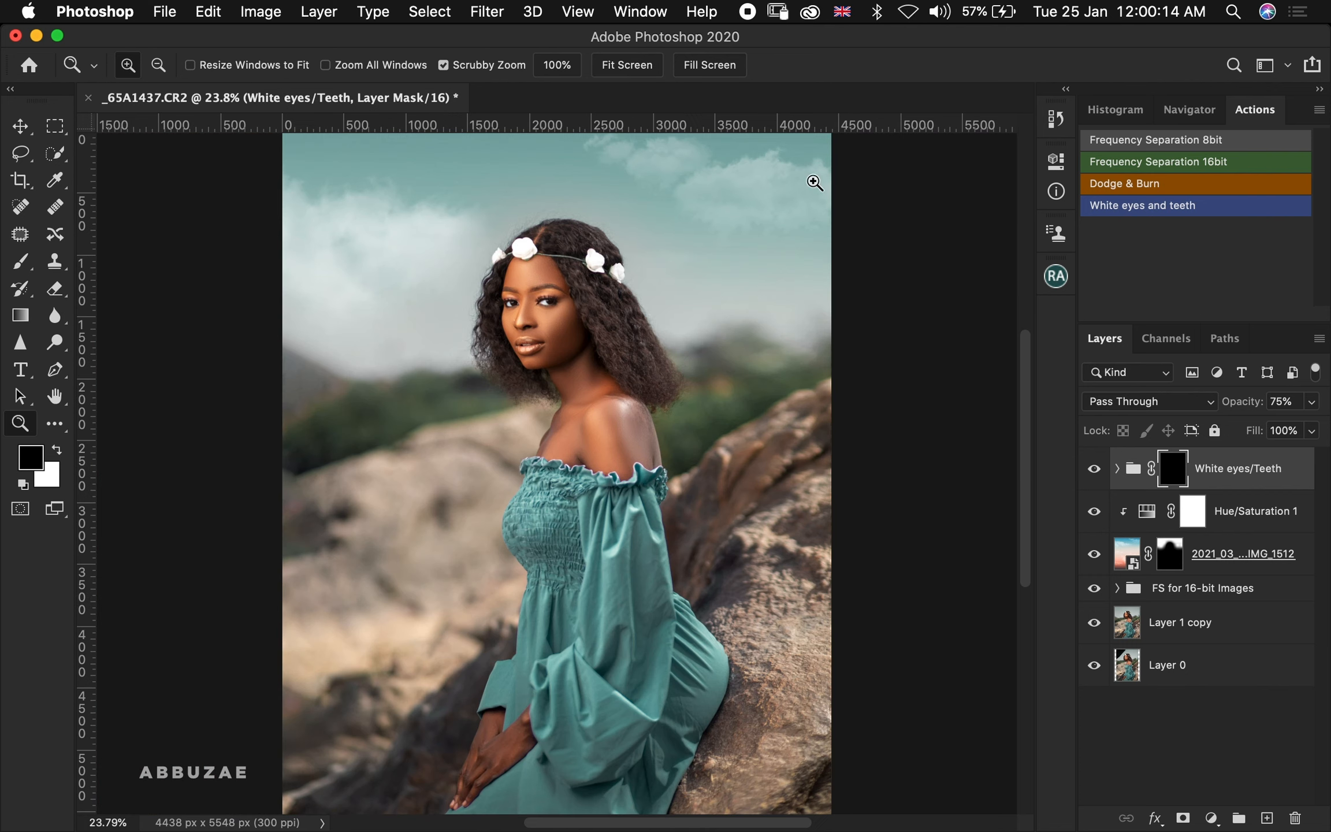
{"action": "left_click", "coordinate": [1089, 475]}
{"action": "left_click", "coordinate": [1093, 469]}
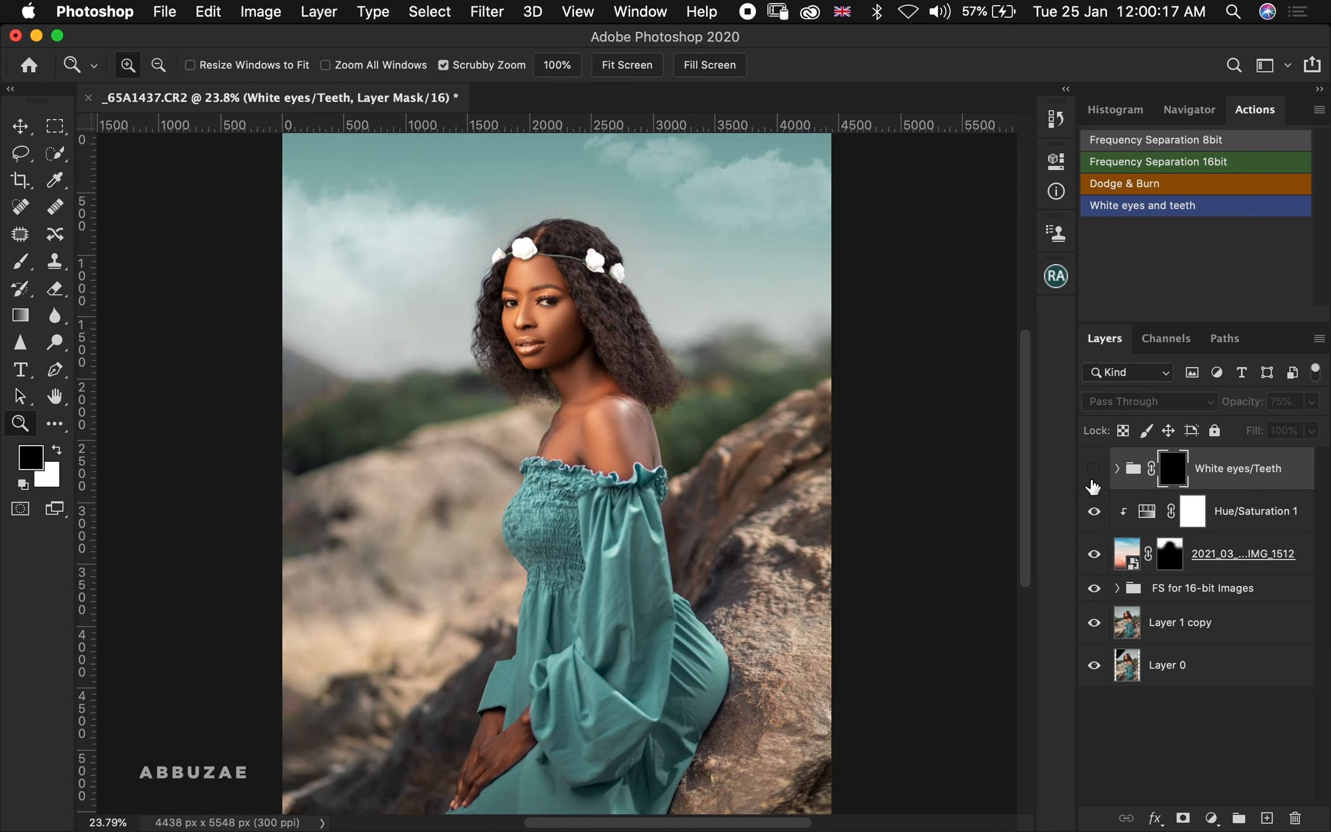
{"action": "left_click", "coordinate": [1093, 483]}
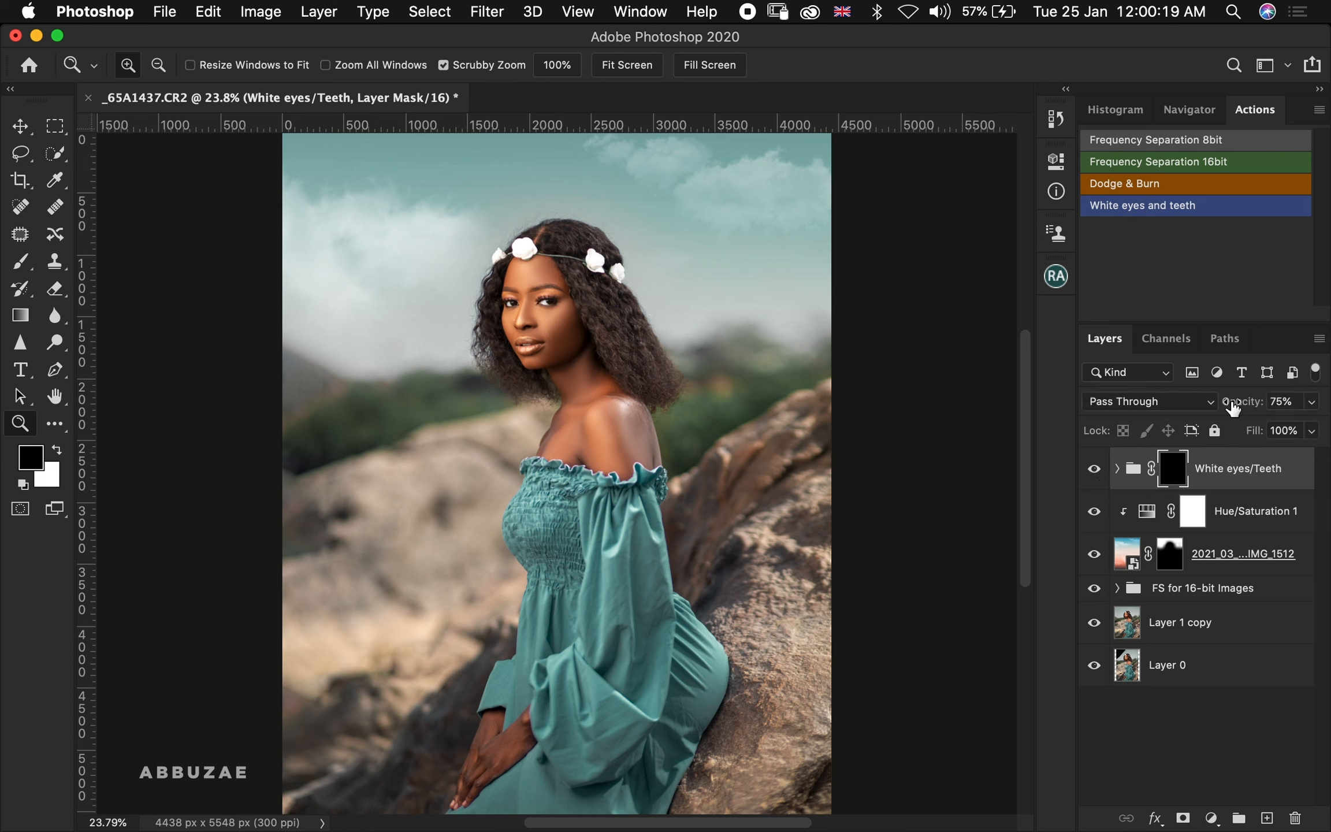
{"action": "left_click_drag", "start_coordinate": [1233, 408], "coordinate": [1210, 397]}
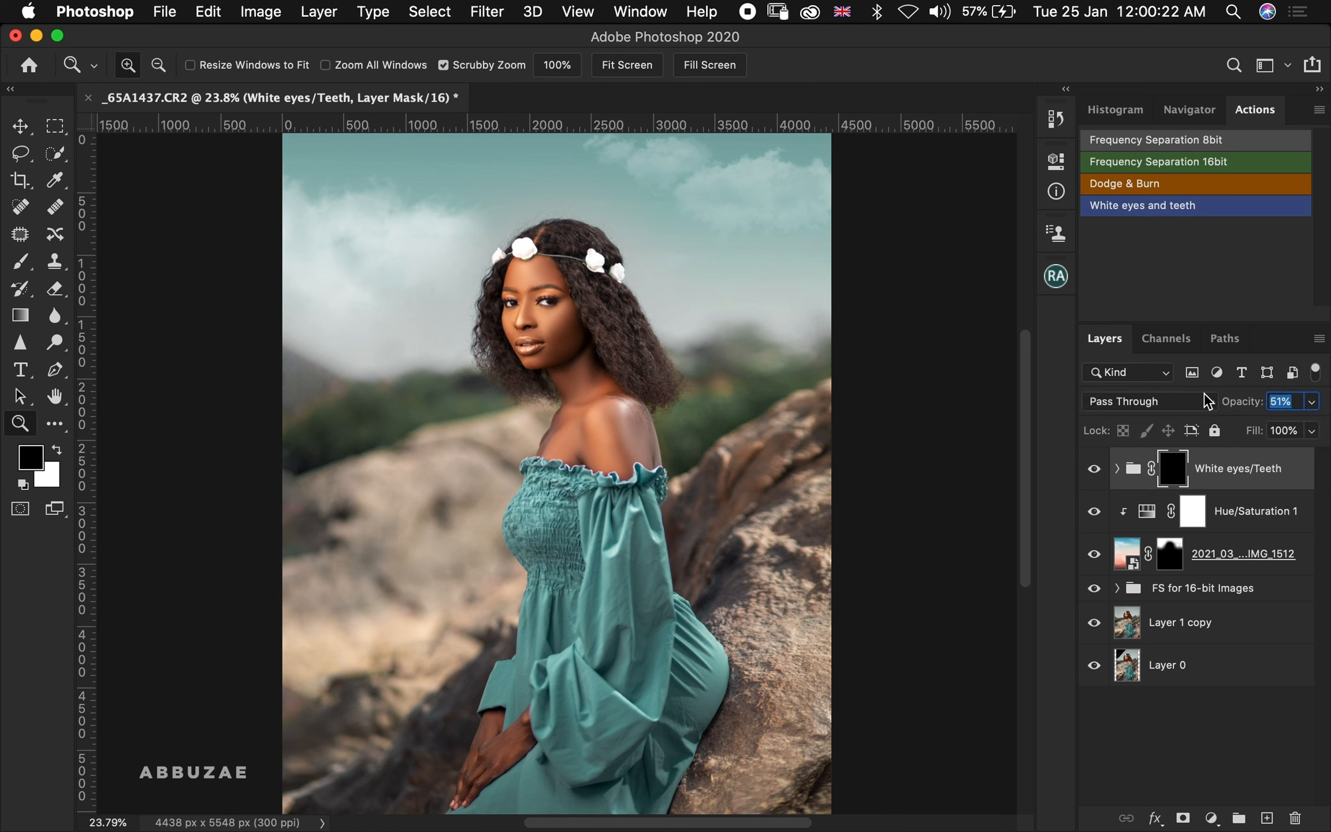
{"action": "left_click", "coordinate": [1093, 483]}
{"action": "left_click", "coordinate": [1094, 481]}
{"action": "left_click", "coordinate": [1093, 483]}
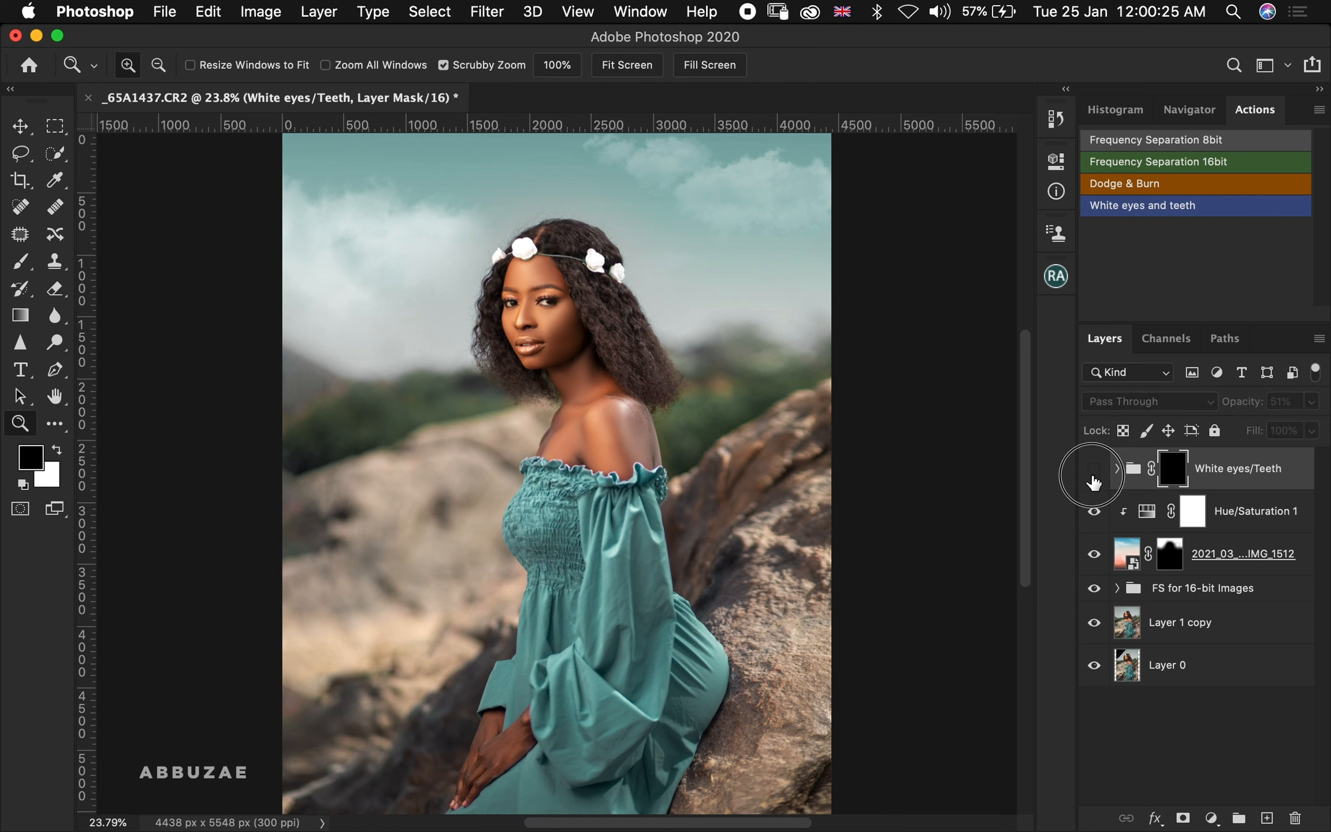
{"action": "left_click", "coordinate": [1093, 482]}
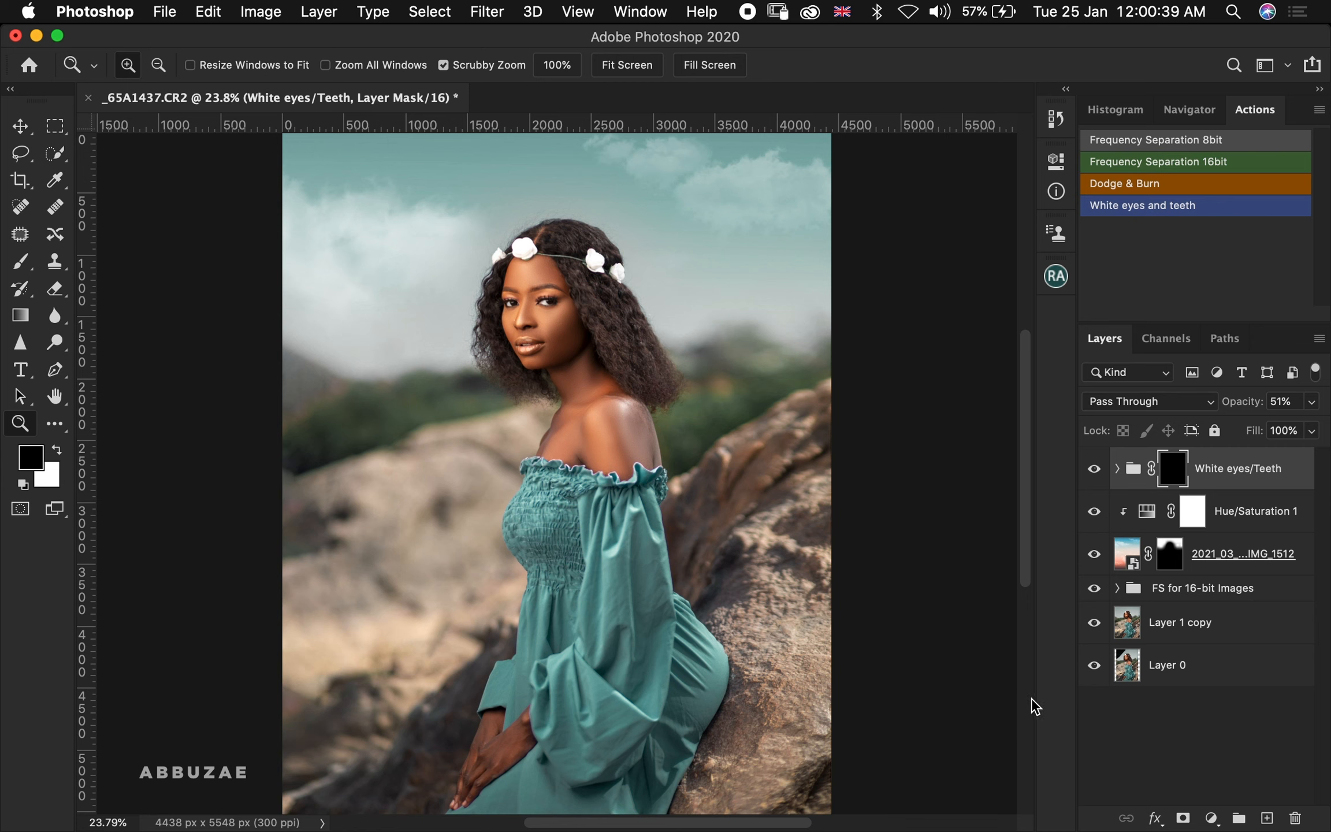
Add a Curves adjustment with the midpoint pulled down to input 76, output 58, and invert its mask
{"action": "left_click", "coordinate": [1211, 821]}
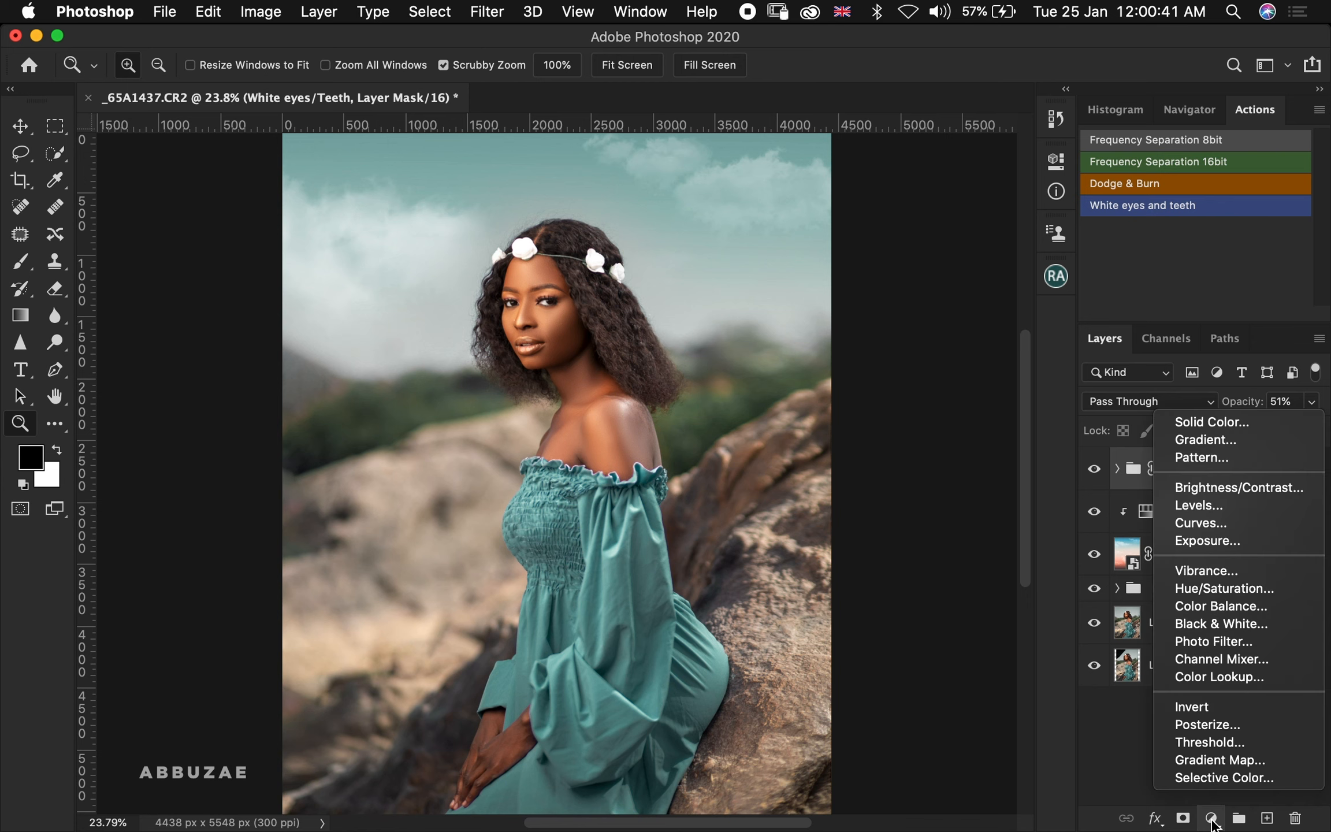
{"action": "left_click", "coordinate": [1212, 523]}
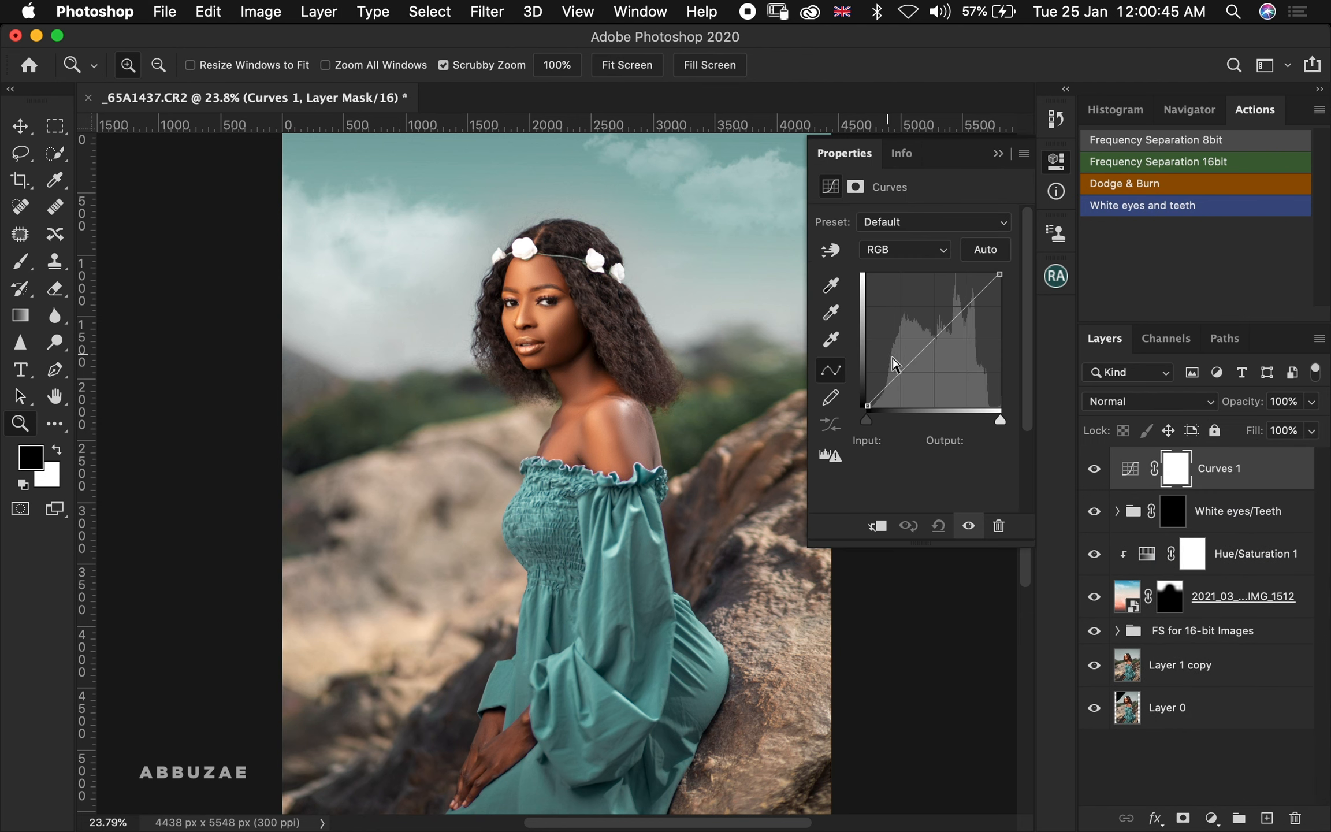
{"action": "left_click_drag", "start_coordinate": [902, 370], "coordinate": [908, 375]}
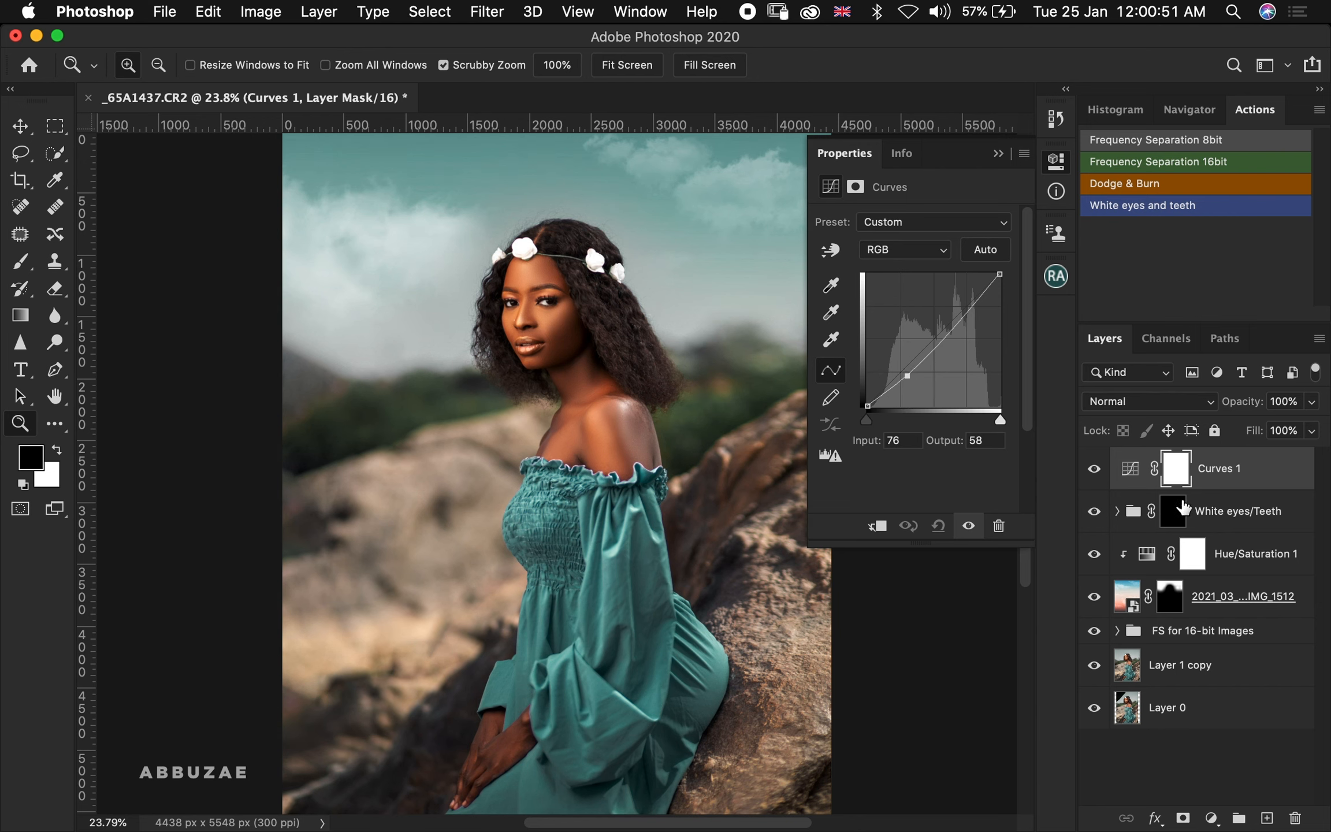
{"action": "key", "text": "super+i"}
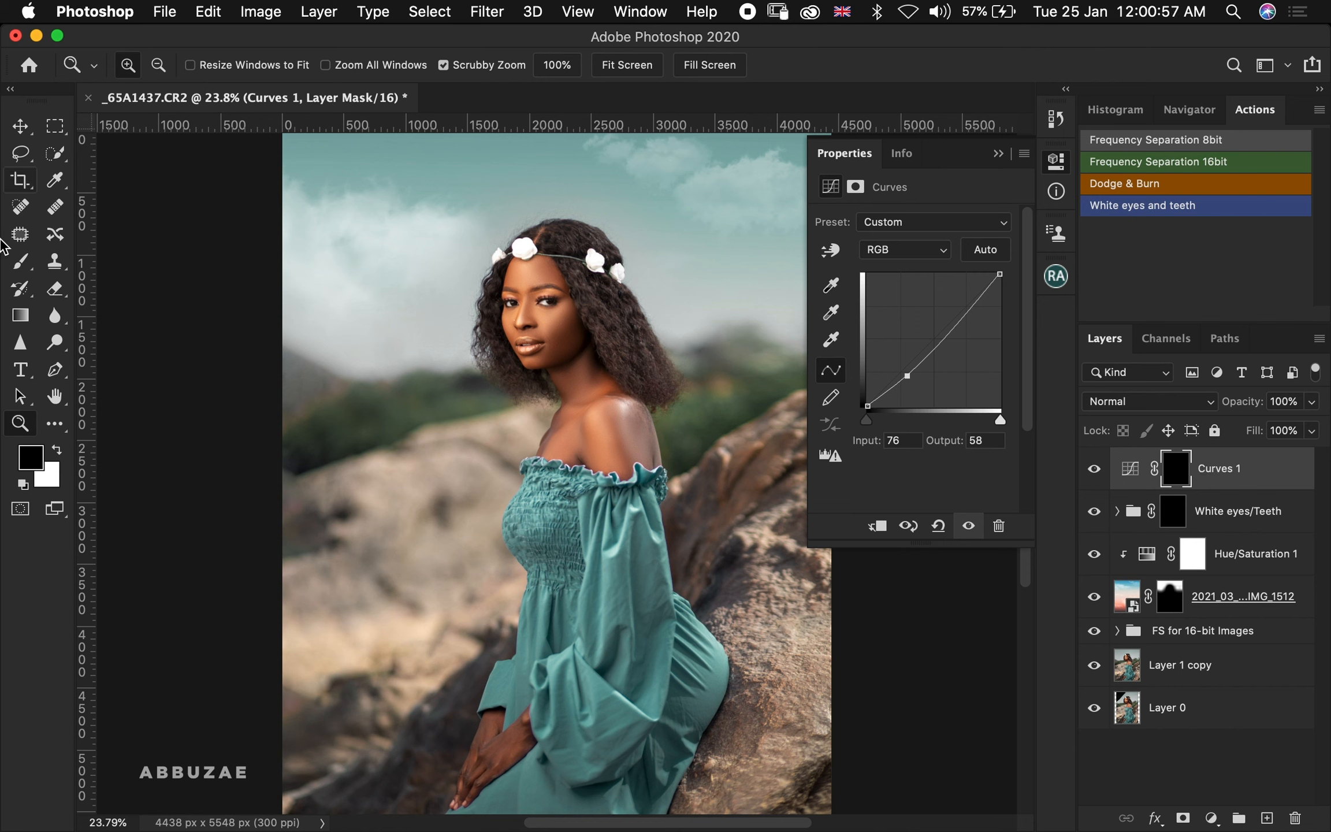
Paint white with a large soft brush on the Curves 1 mask over the hair and the edges of the face
{"action": "left_click", "coordinate": [20, 261]}
{"action": "key", "text": "x"}
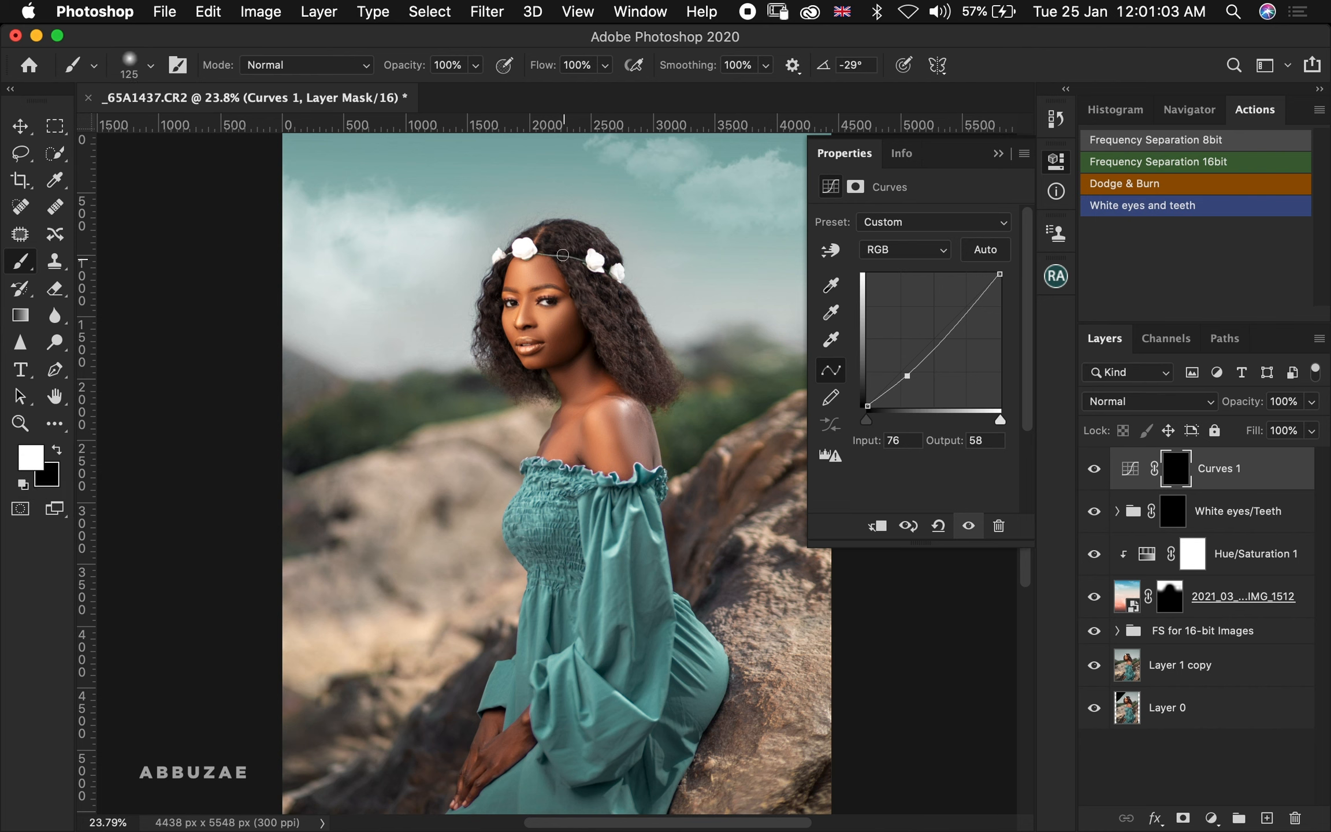
{"action": "key", "text": "bracketright"}
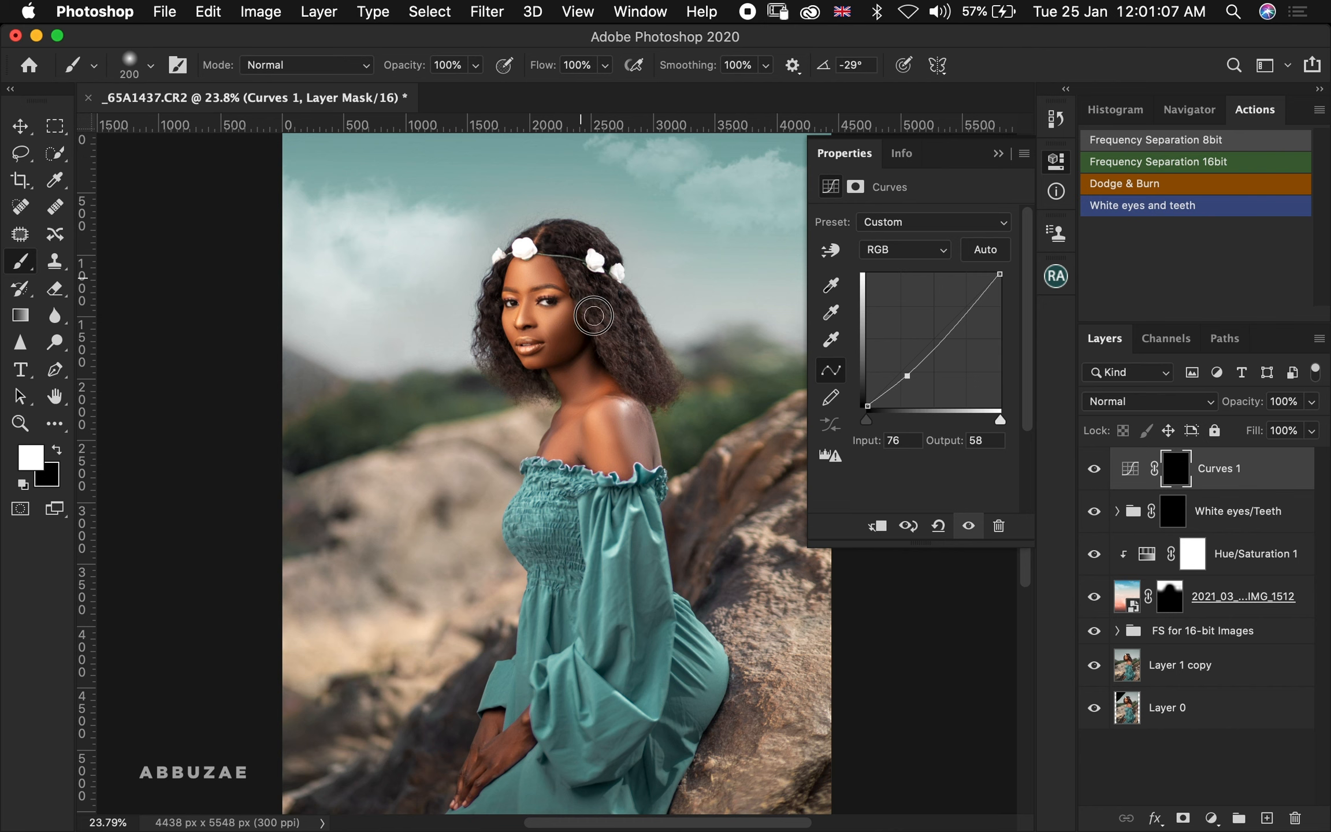
{"action": "mouse_move", "coordinate": [607, 338]}
{"action": "left_mouse_down"}
{"action": "mouse_move", "coordinate": [568, 265]}
{"action": "mouse_move", "coordinate": [604, 348]}
{"action": "mouse_move", "coordinate": [567, 268]}
{"action": "mouse_move", "coordinate": [605, 292]}
{"action": "left_mouse_up"}
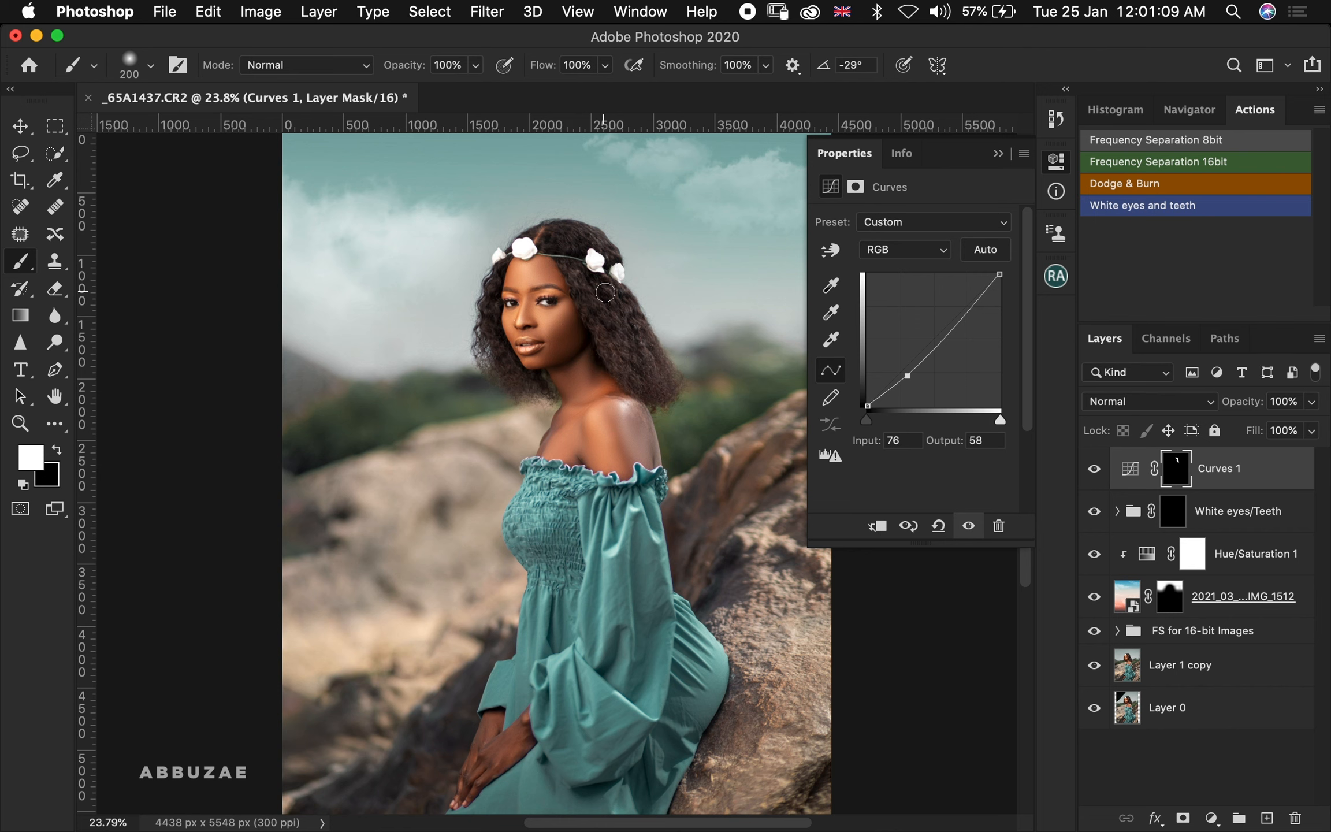
{"action": "key", "text": "bracketright"}
{"action": "key", "text": "bracketright"}
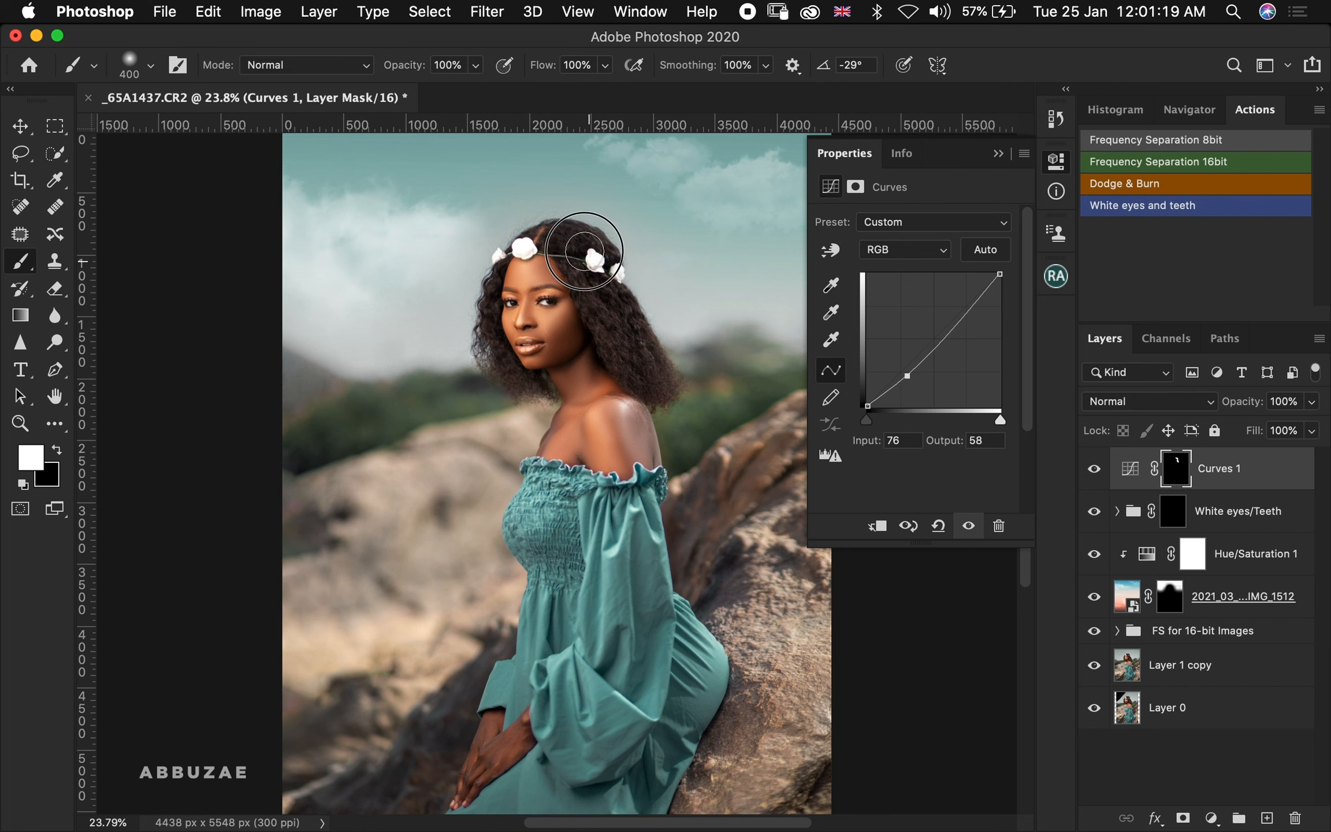
{"action": "key", "text": "bracketleft"}
{"action": "key", "text": "bracketleft"}
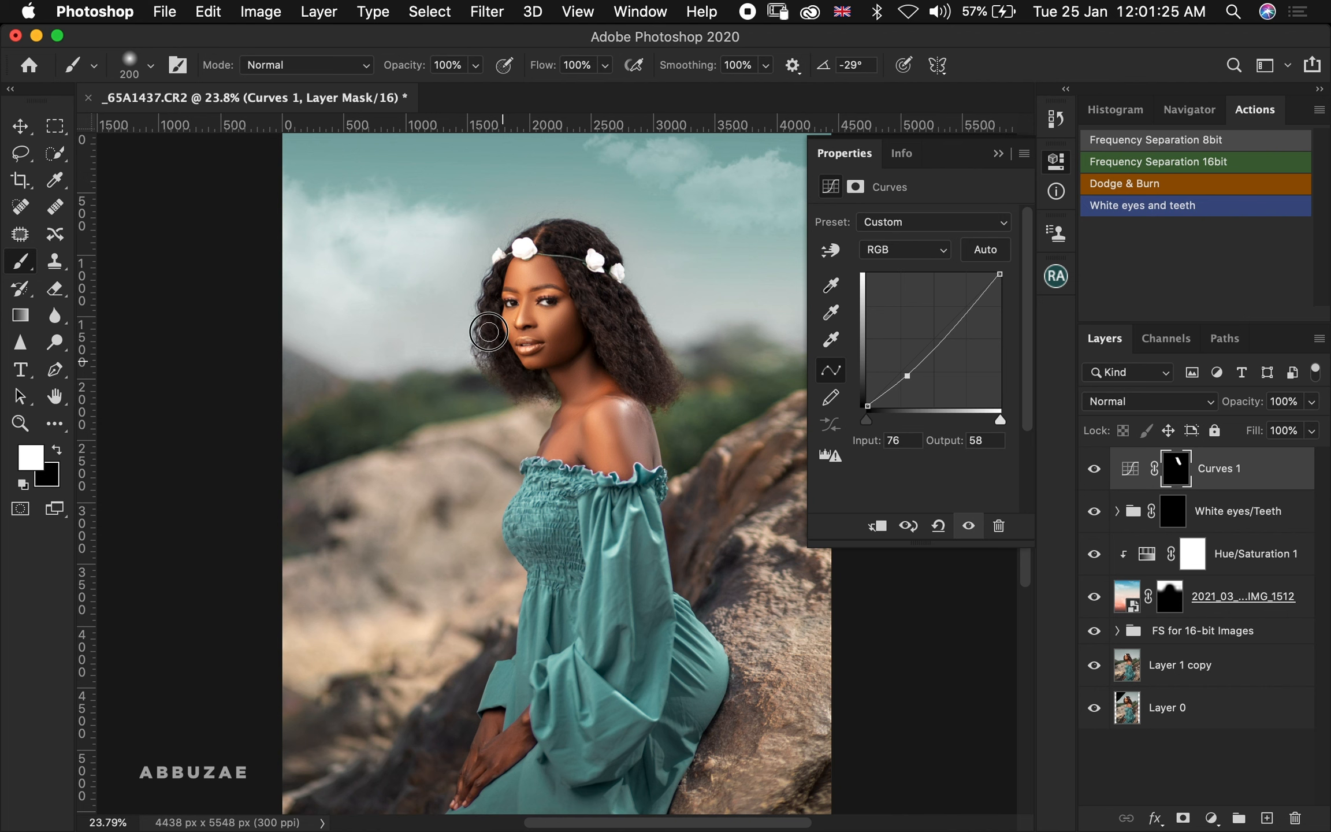
{"action": "mouse_move", "coordinate": [490, 287]}
{"action": "left_mouse_down"}
{"action": "mouse_move", "coordinate": [502, 260]}
{"action": "mouse_move", "coordinate": [488, 322]}
{"action": "mouse_move", "coordinate": [499, 358]}
{"action": "left_mouse_up"}
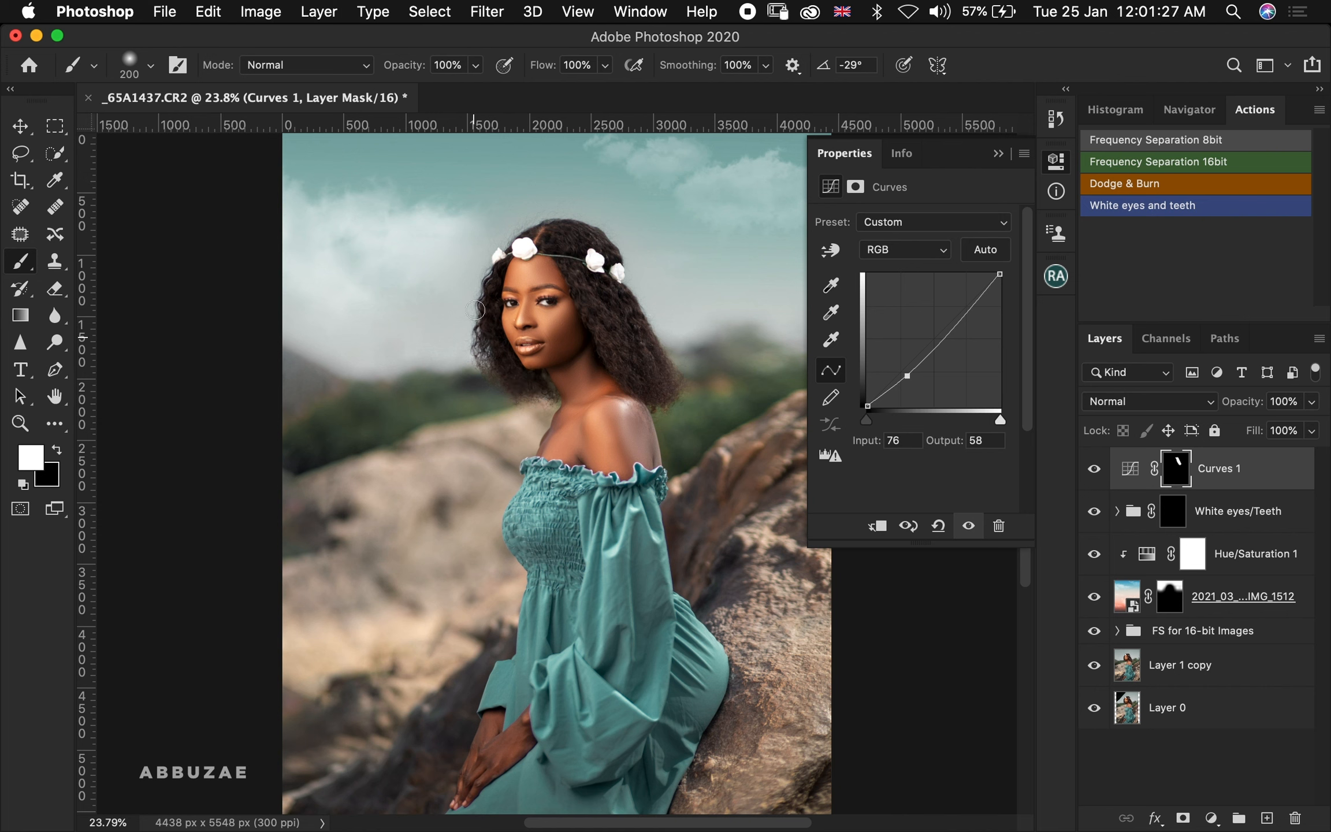
{"action": "key", "text": "bracketright"}
{"action": "mouse_move", "coordinate": [562, 237]}
{"action": "left_mouse_down"}
{"action": "mouse_move", "coordinate": [542, 238]}
{"action": "mouse_move", "coordinate": [569, 238]}
{"action": "mouse_move", "coordinate": [598, 269]}
{"action": "mouse_move", "coordinate": [621, 348]}
{"action": "left_mouse_up"}
Move the Curves 1 midpoint to input 82, output 50 and lower the layer's opacity to 84%
{"action": "left_click_drag", "start_coordinate": [910, 376], "coordinate": [914, 380]}
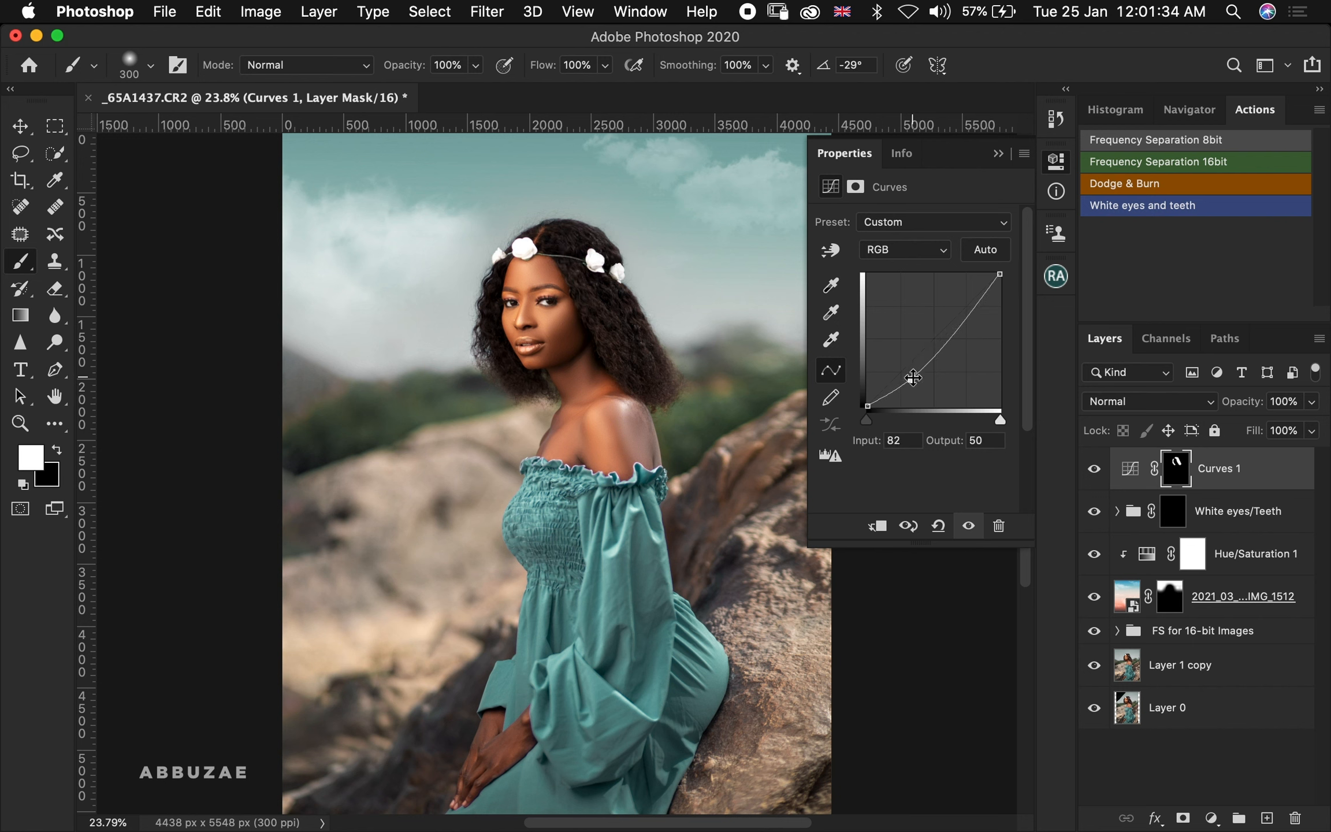
{"action": "left_click", "coordinate": [1095, 470]}
{"action": "left_click", "coordinate": [1095, 471]}
{"action": "left_click", "coordinate": [1095, 471]}
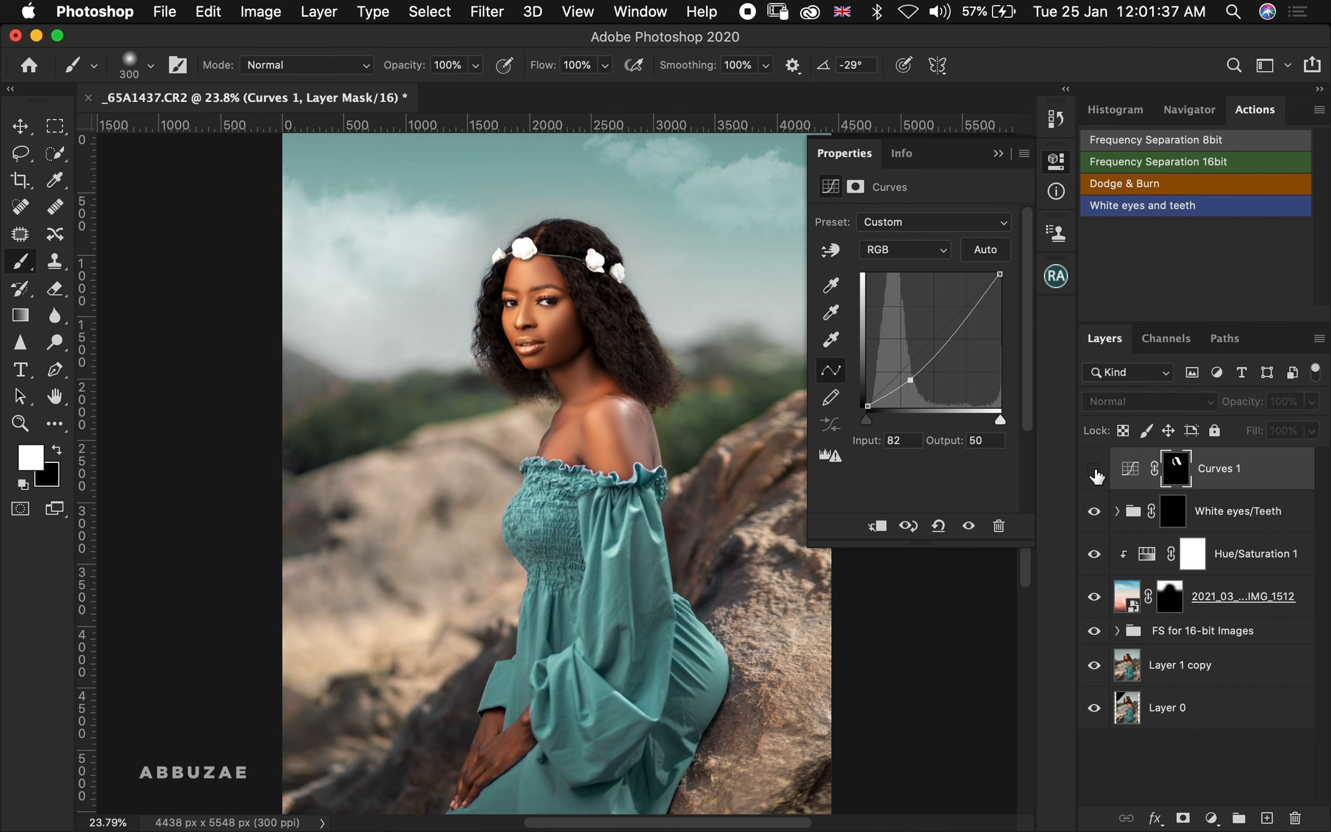
{"action": "left_click", "coordinate": [1095, 471]}
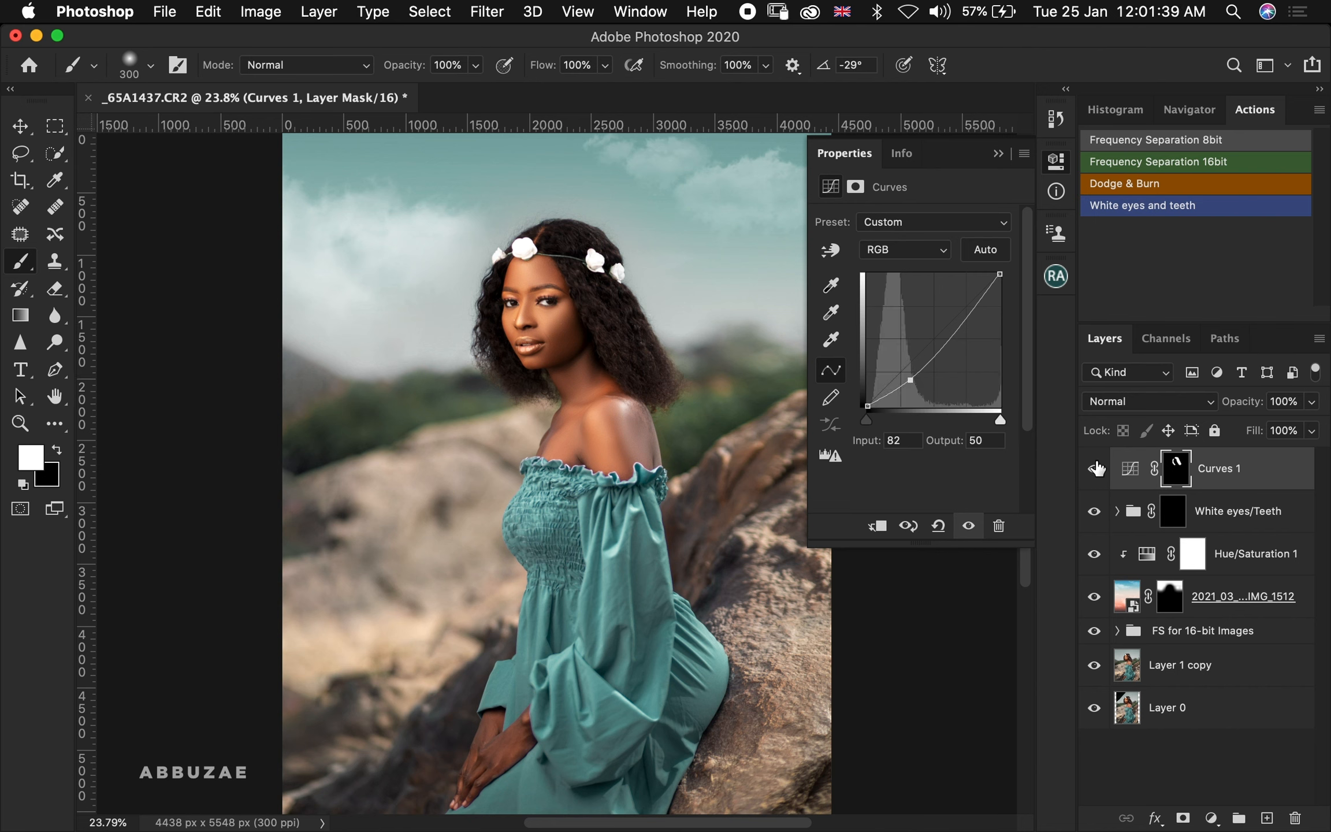
{"action": "left_click_drag", "start_coordinate": [1246, 408], "coordinate": [1232, 409]}
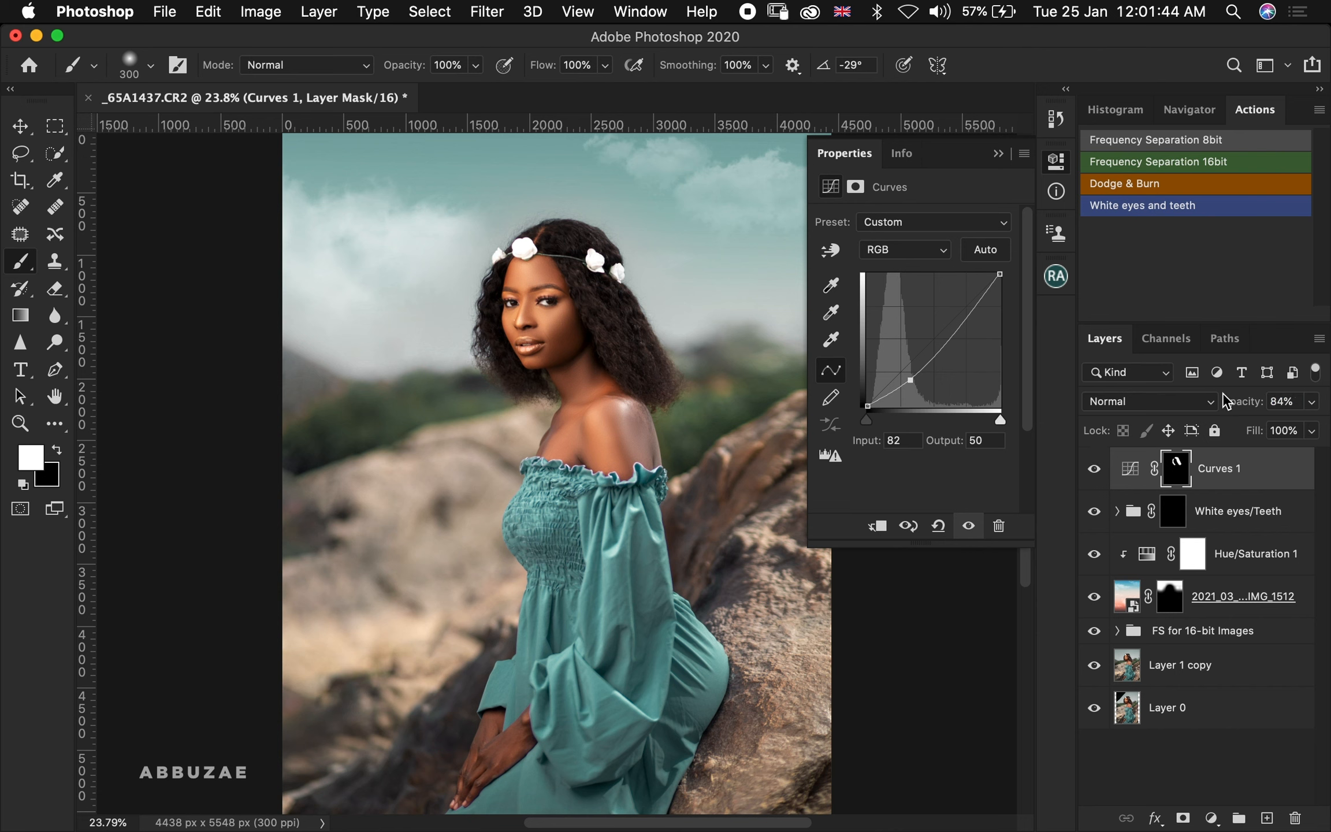
{"action": "left_click", "coordinate": [1101, 475]}
{"action": "left_click", "coordinate": [1102, 475]}
{"action": "left_click", "coordinate": [1102, 474]}
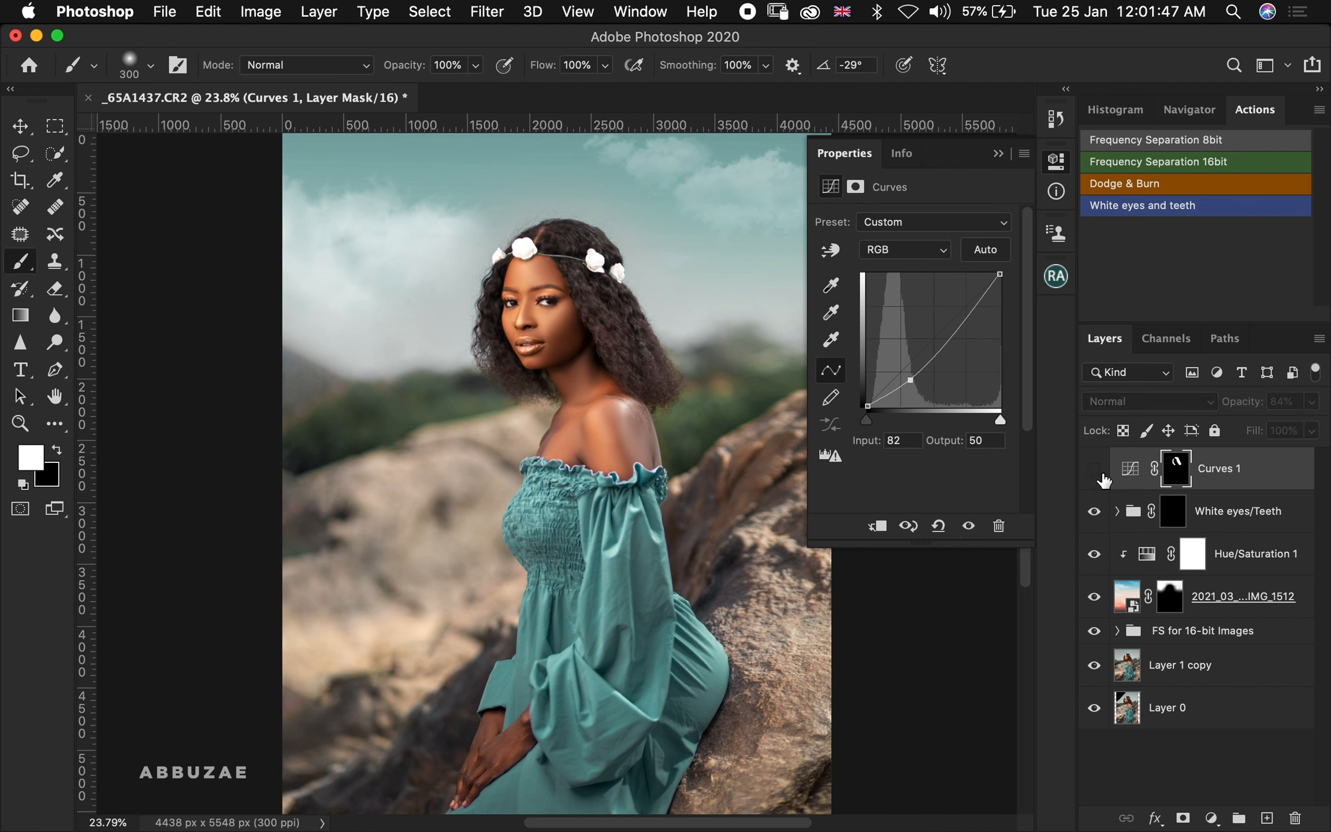
{"action": "left_click", "coordinate": [1102, 475]}
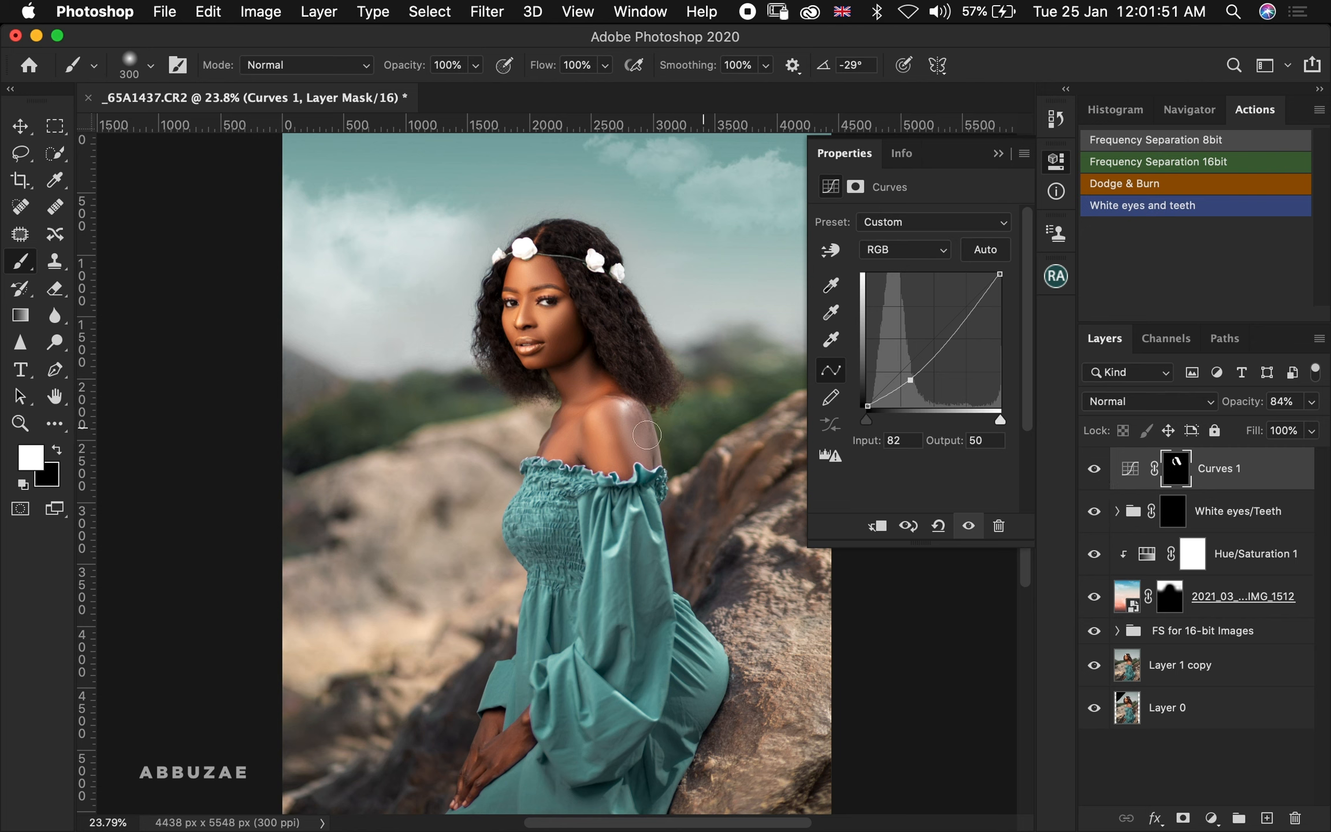
Paint more white on the Curves 1 mask along the left side of the face and set opacity to 80%
{"action": "key", "text": "bracketleft"}
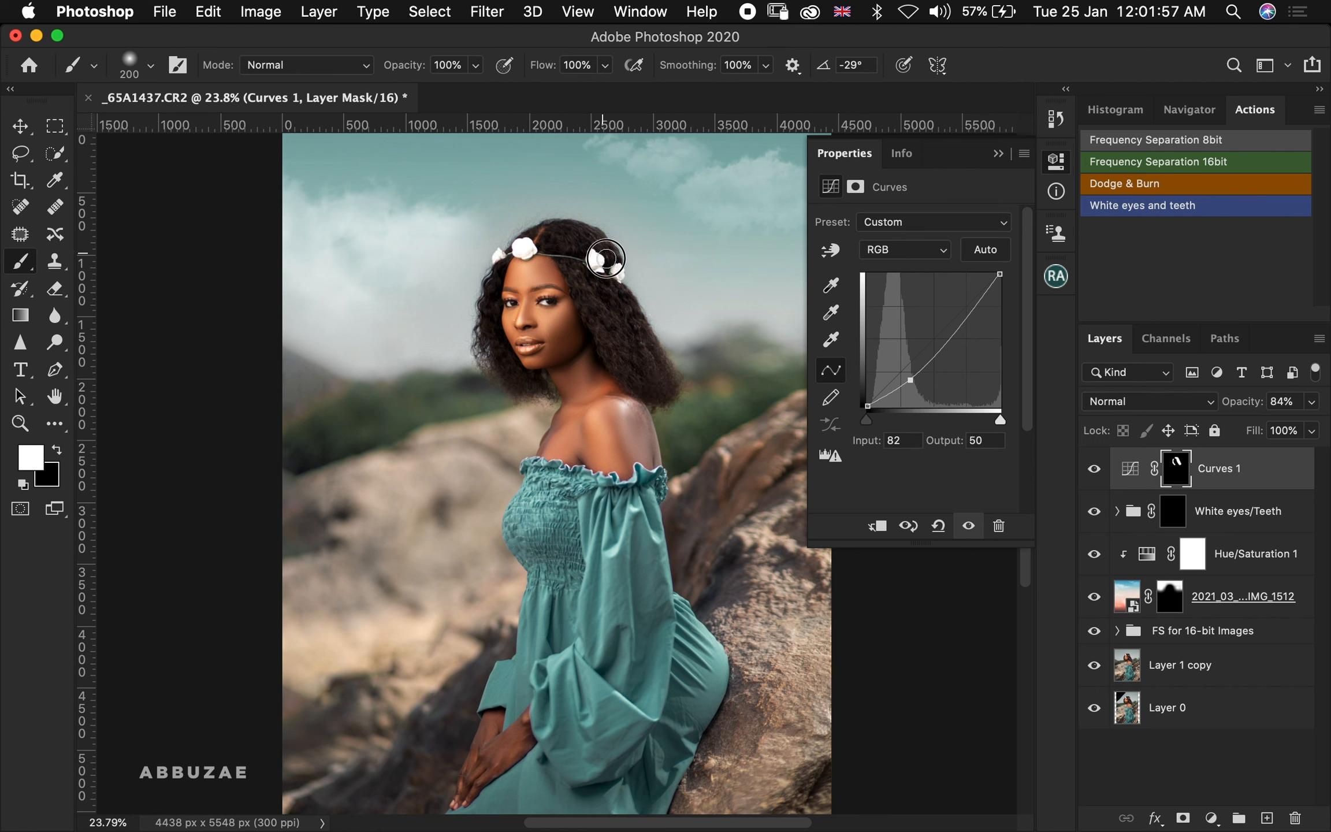
{"action": "mouse_move", "coordinate": [484, 312]}
{"action": "left_mouse_down"}
{"action": "mouse_move", "coordinate": [493, 362]}
{"action": "mouse_move", "coordinate": [534, 394]}
{"action": "mouse_move", "coordinate": [526, 376]}
{"action": "left_mouse_up"}
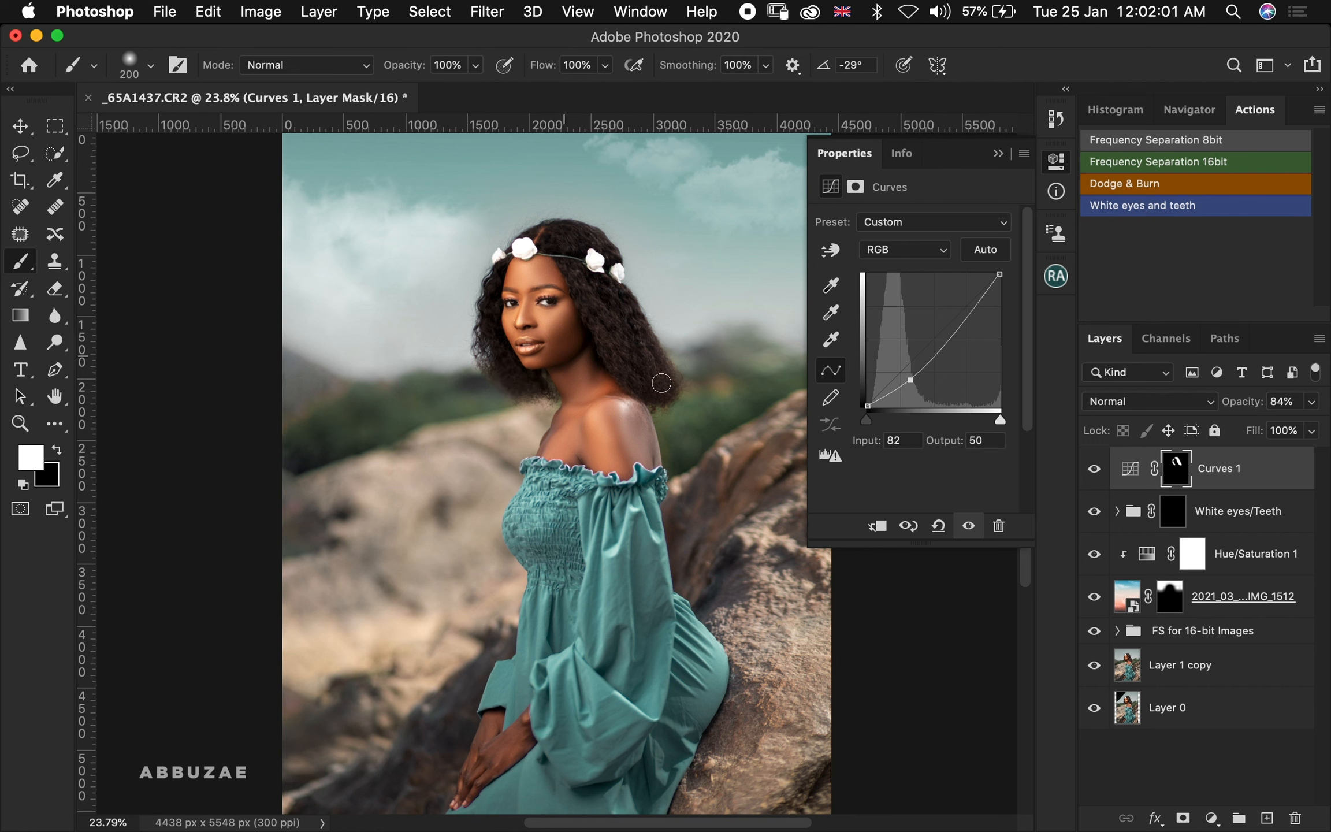
{"action": "left_click_drag", "start_coordinate": [1248, 405], "coordinate": [1245, 408]}
{"action": "left_click", "coordinate": [1094, 469]}
Add a Color Lookup adjustment layer loading the Abbuzae Melanin.CUBE LUT from the Abbuzae's Luts folder, and compare it on and off
{"action": "left_click", "coordinate": [1212, 825]}
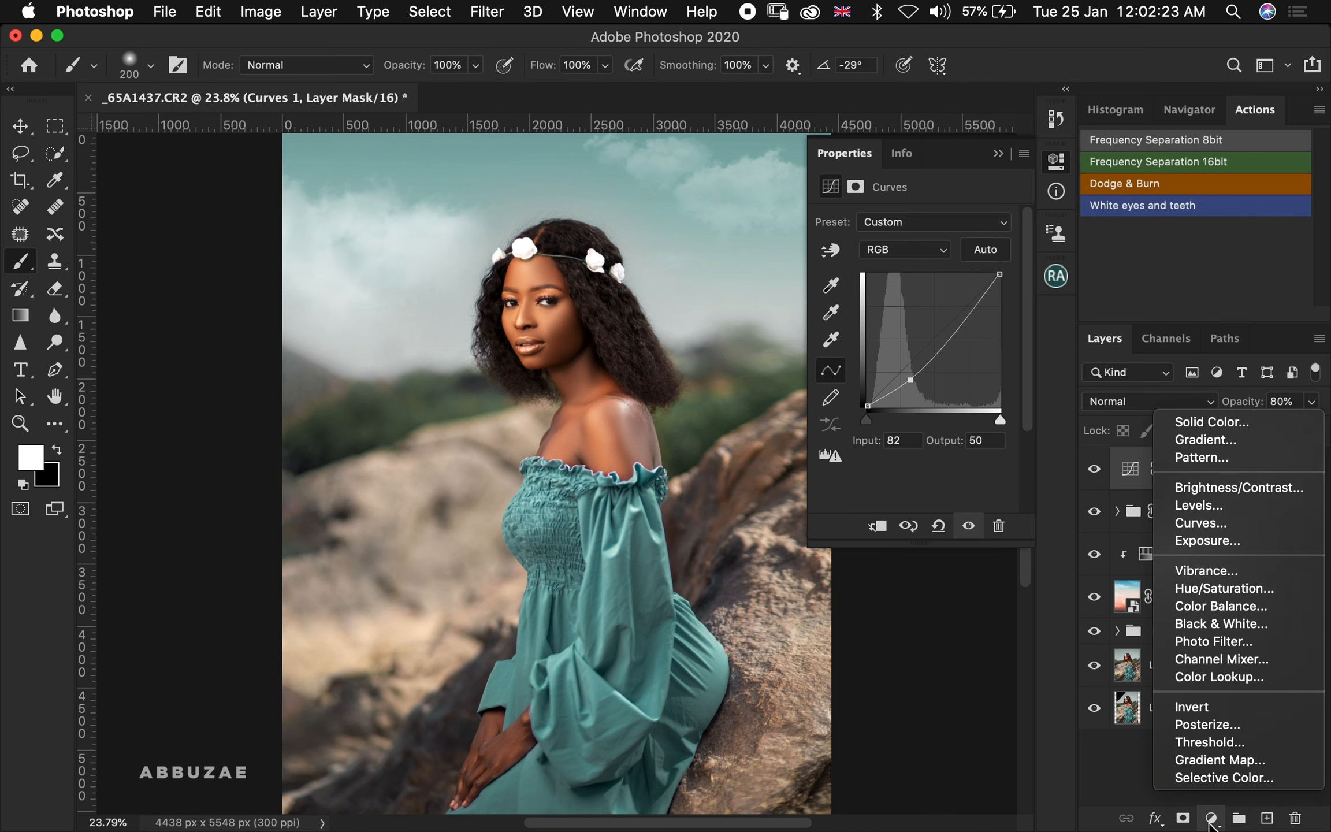
{"action": "left_click", "coordinate": [1206, 682]}
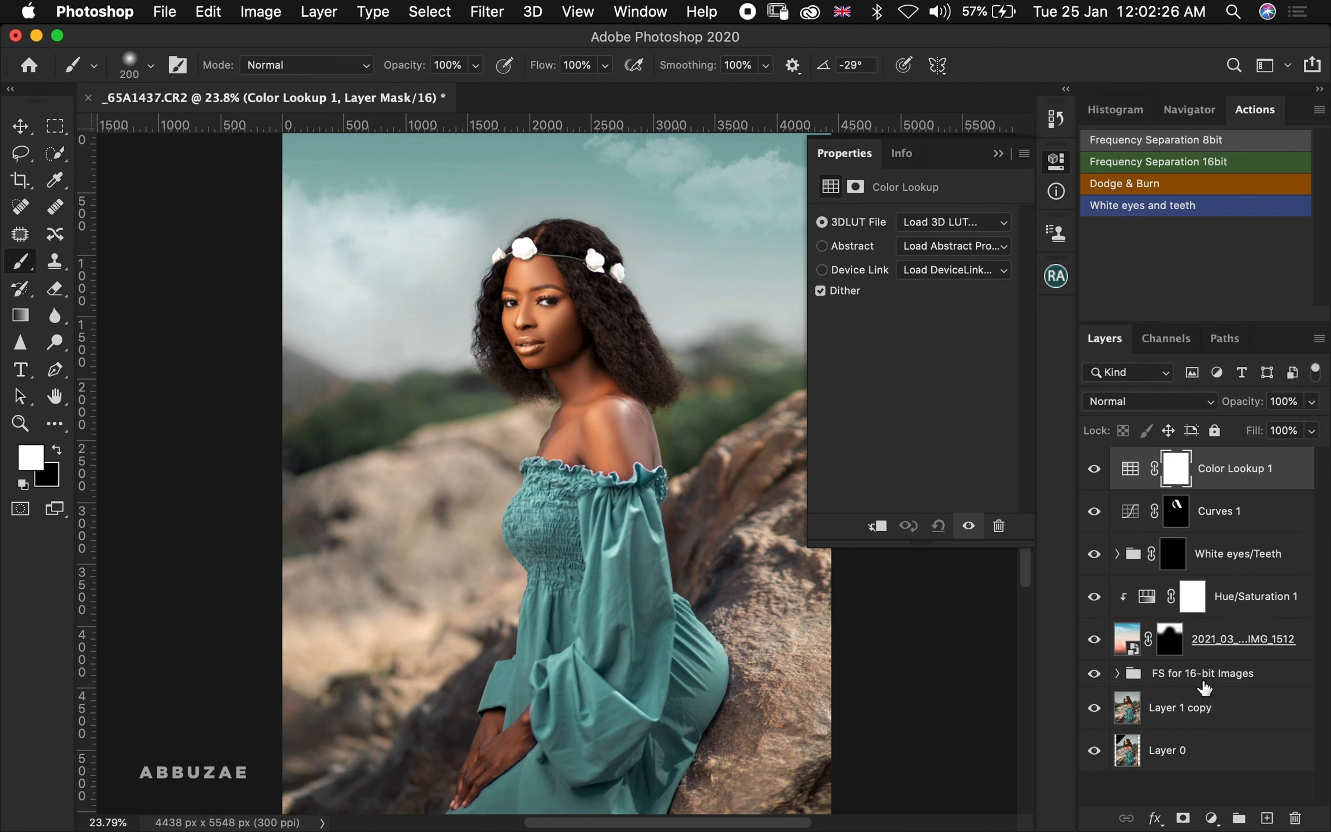
{"action": "left_click", "coordinate": [938, 226]}
{"action": "left_click", "coordinate": [938, 227]}
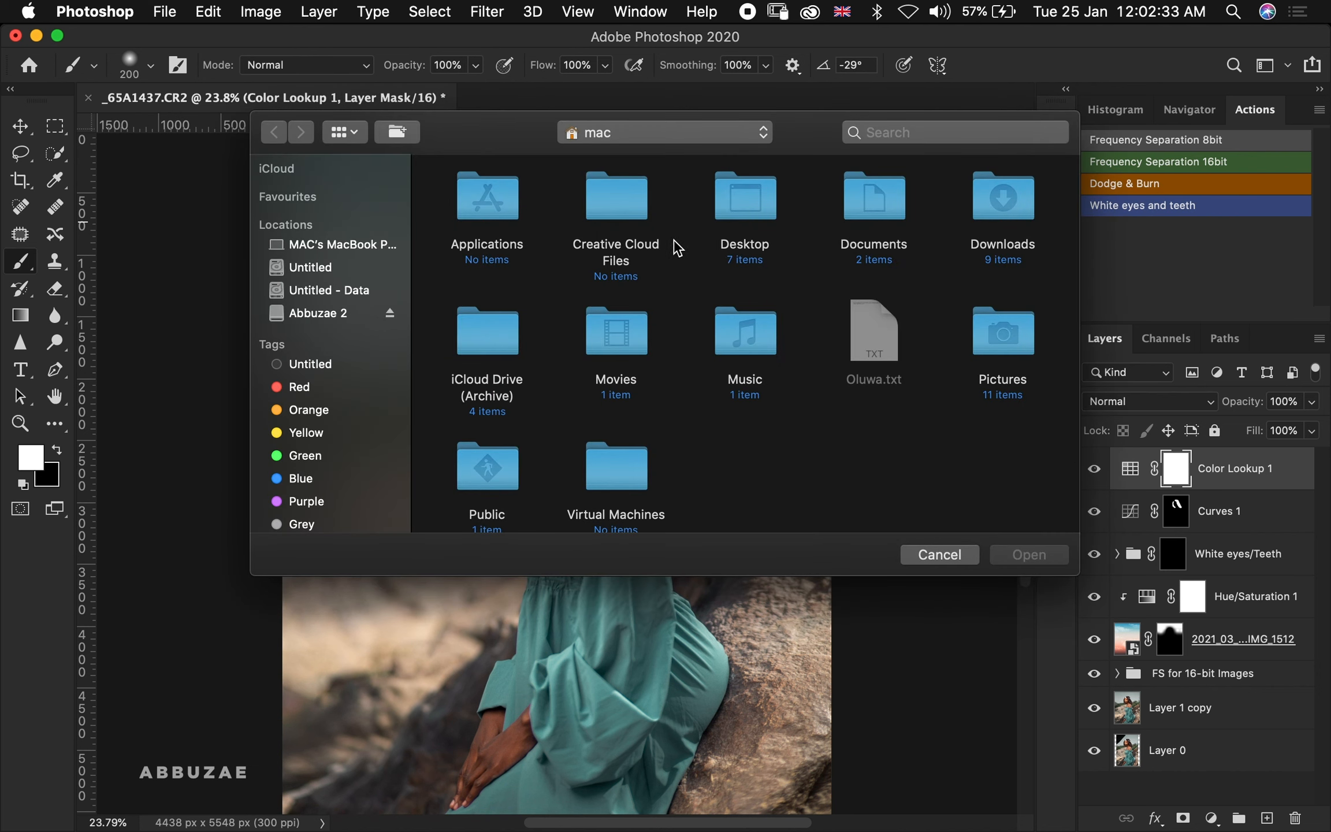
{"action": "double_click", "coordinate": [738, 196]}
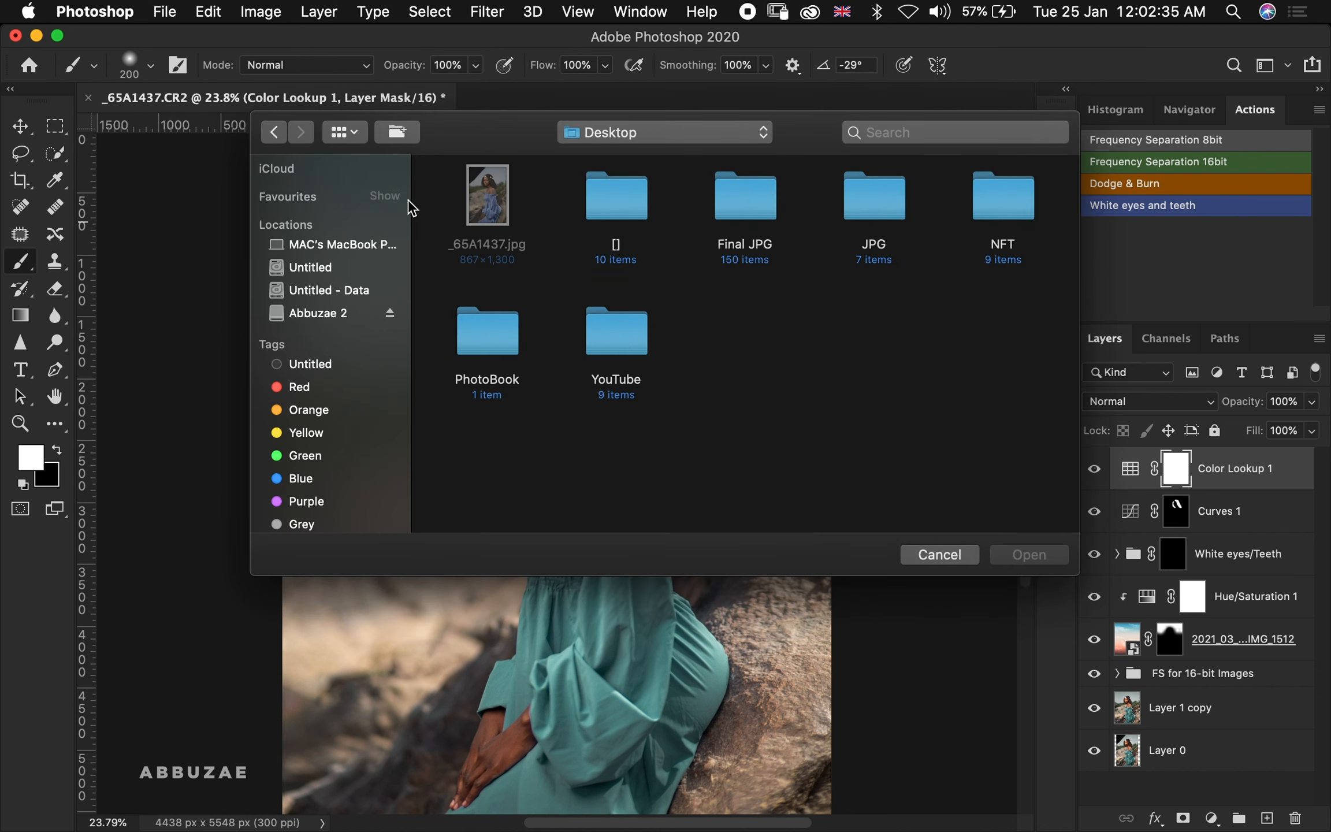
{"action": "left_click", "coordinate": [607, 195]}
{"action": "double_click", "coordinate": [604, 190]}
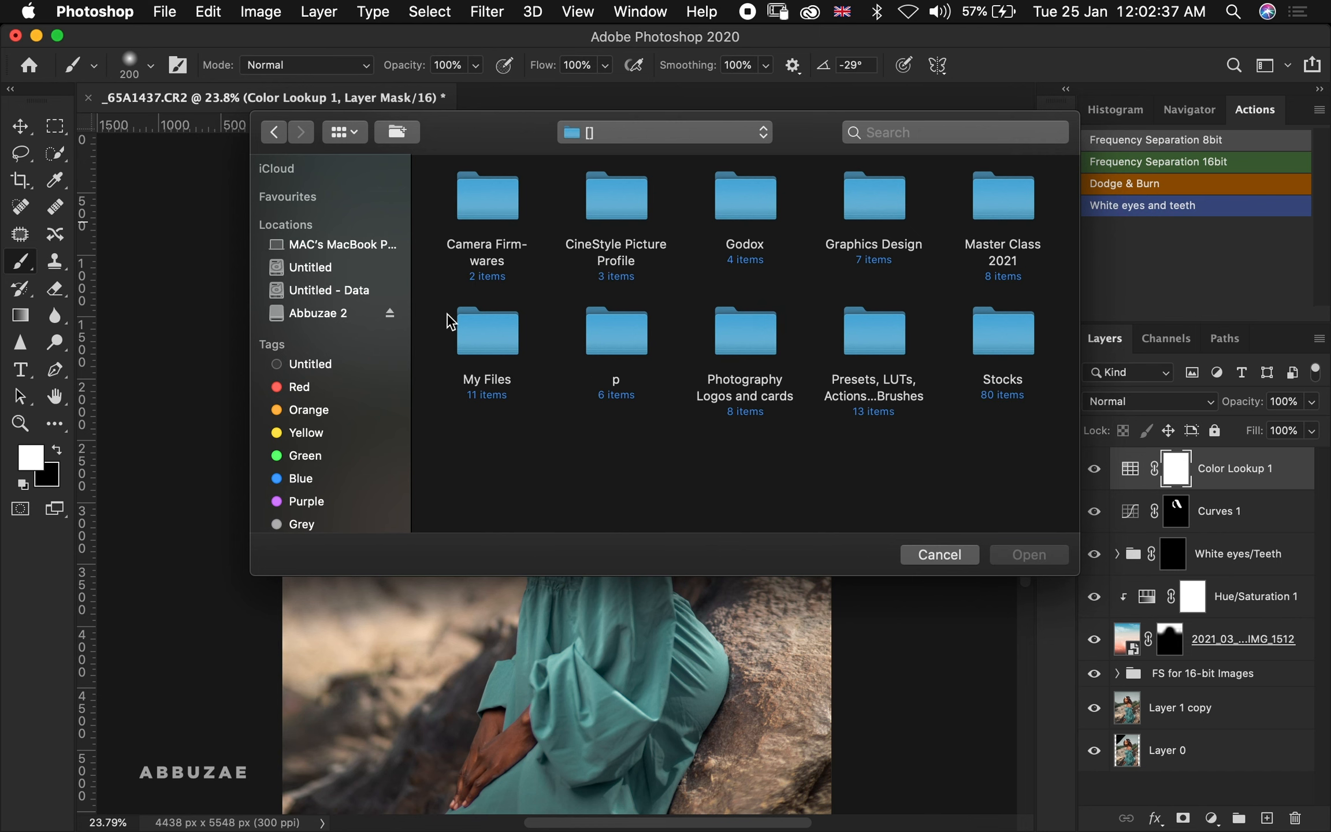
{"action": "double_click", "coordinate": [876, 343]}
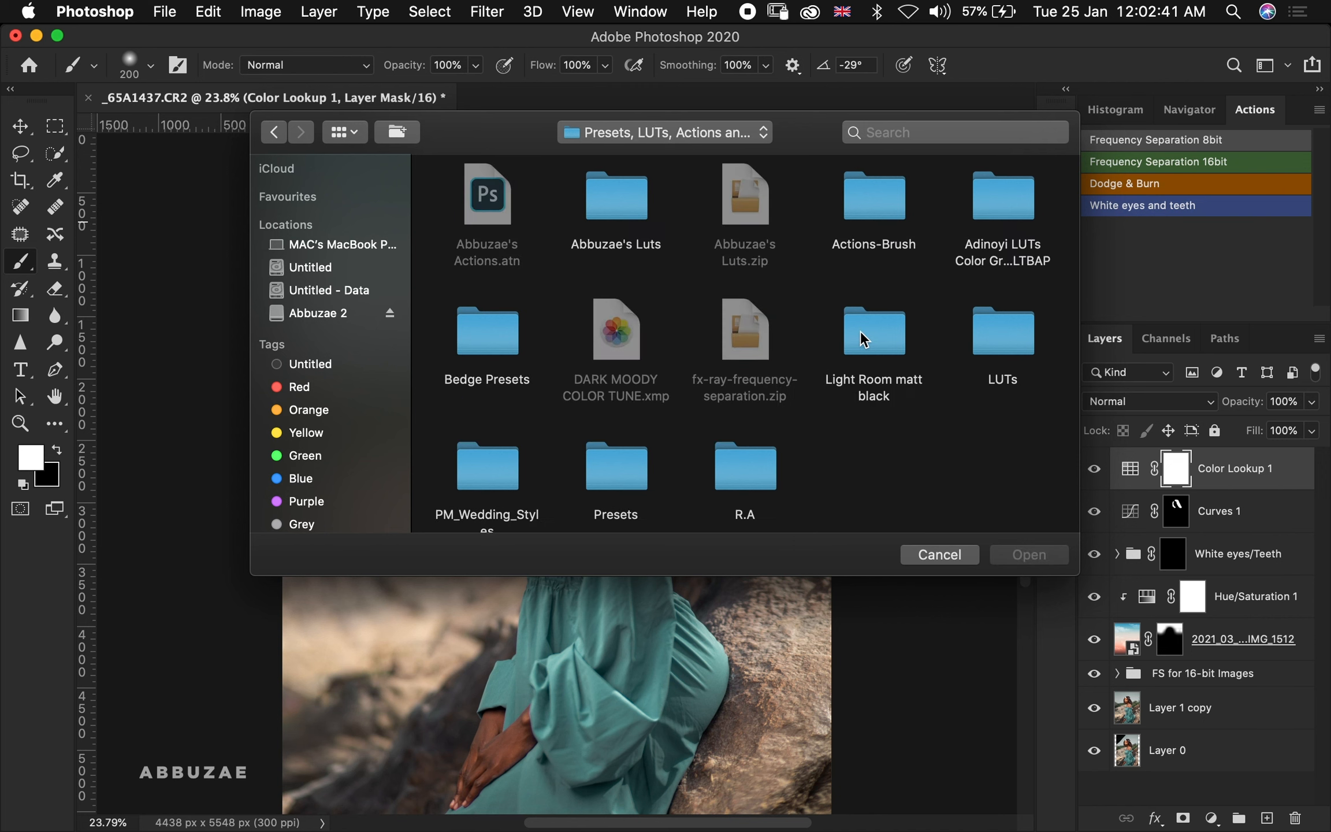
{"action": "left_click", "coordinate": [621, 219]}
{"action": "double_click", "coordinate": [623, 212]}
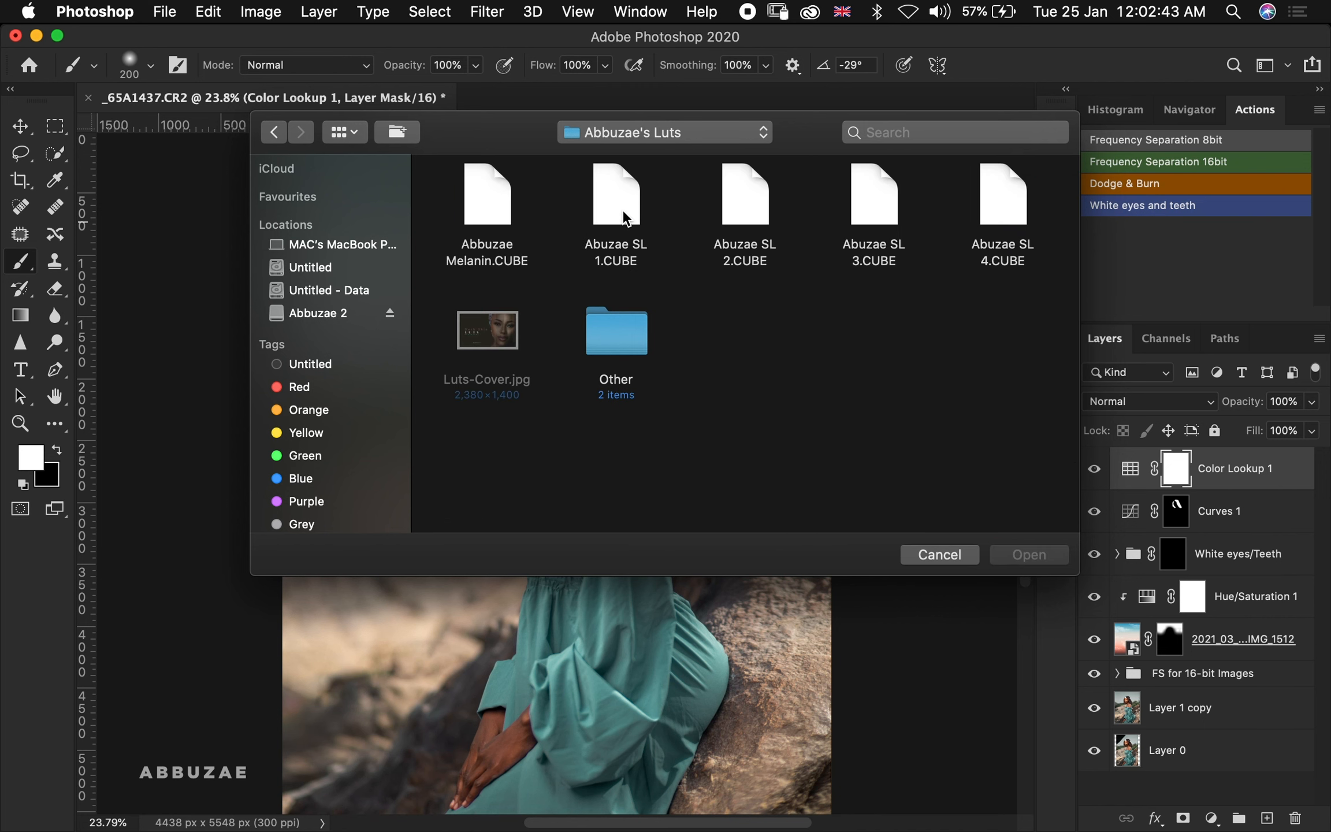
{"action": "double_click", "coordinate": [487, 200]}
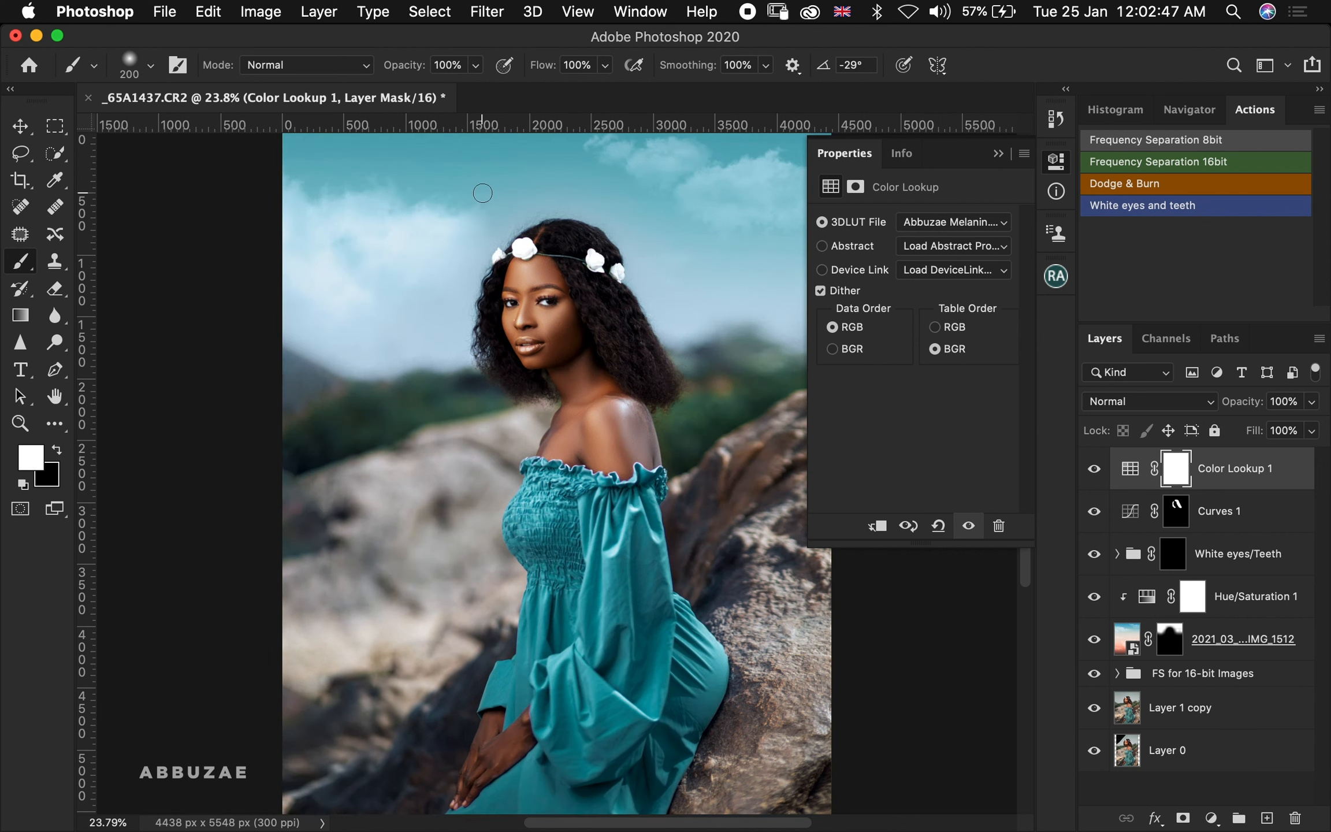
{"action": "left_click", "coordinate": [999, 154]}
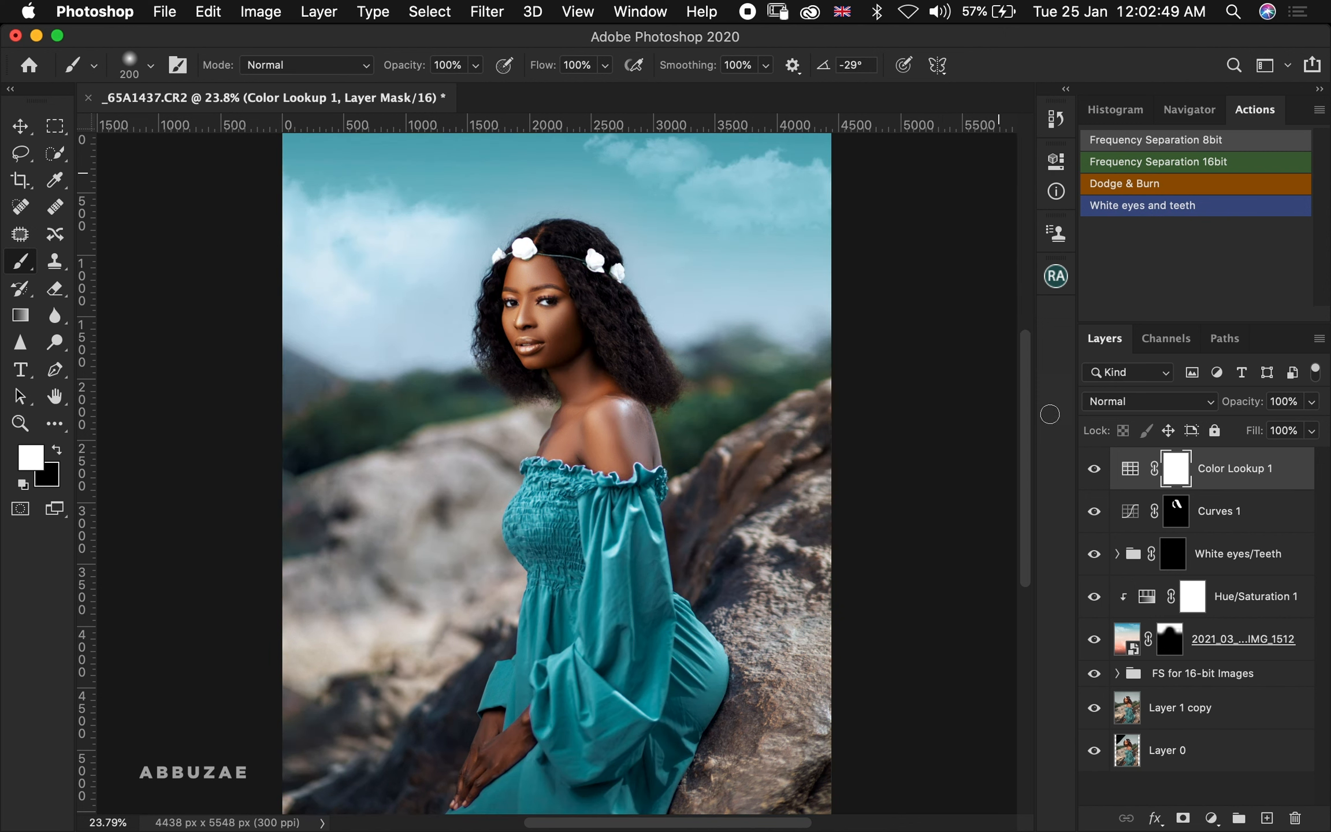
{"action": "left_click", "coordinate": [1094, 470]}
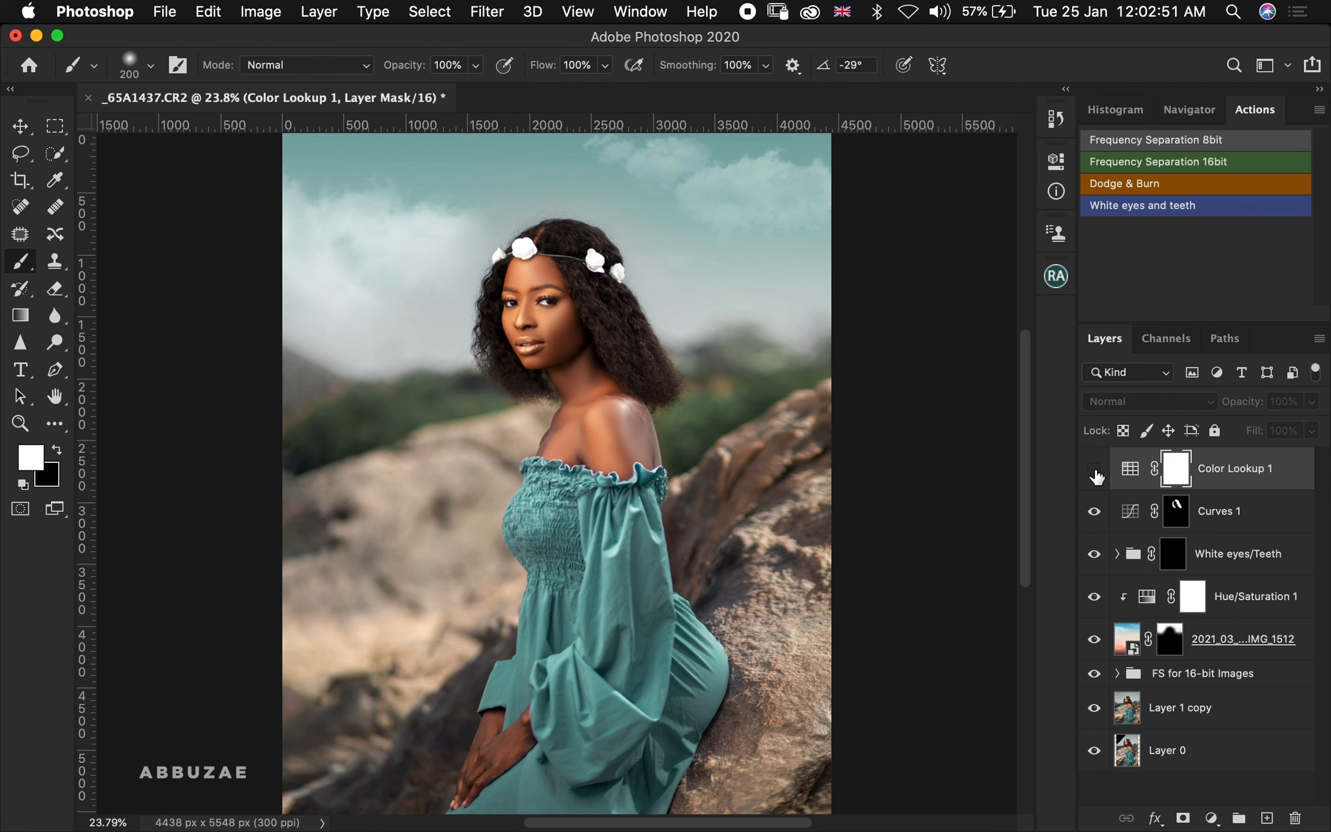
{"action": "left_click", "coordinate": [1095, 471]}
{"action": "left_click", "coordinate": [1095, 471]}
{"action": "left_click", "coordinate": [1094, 471]}
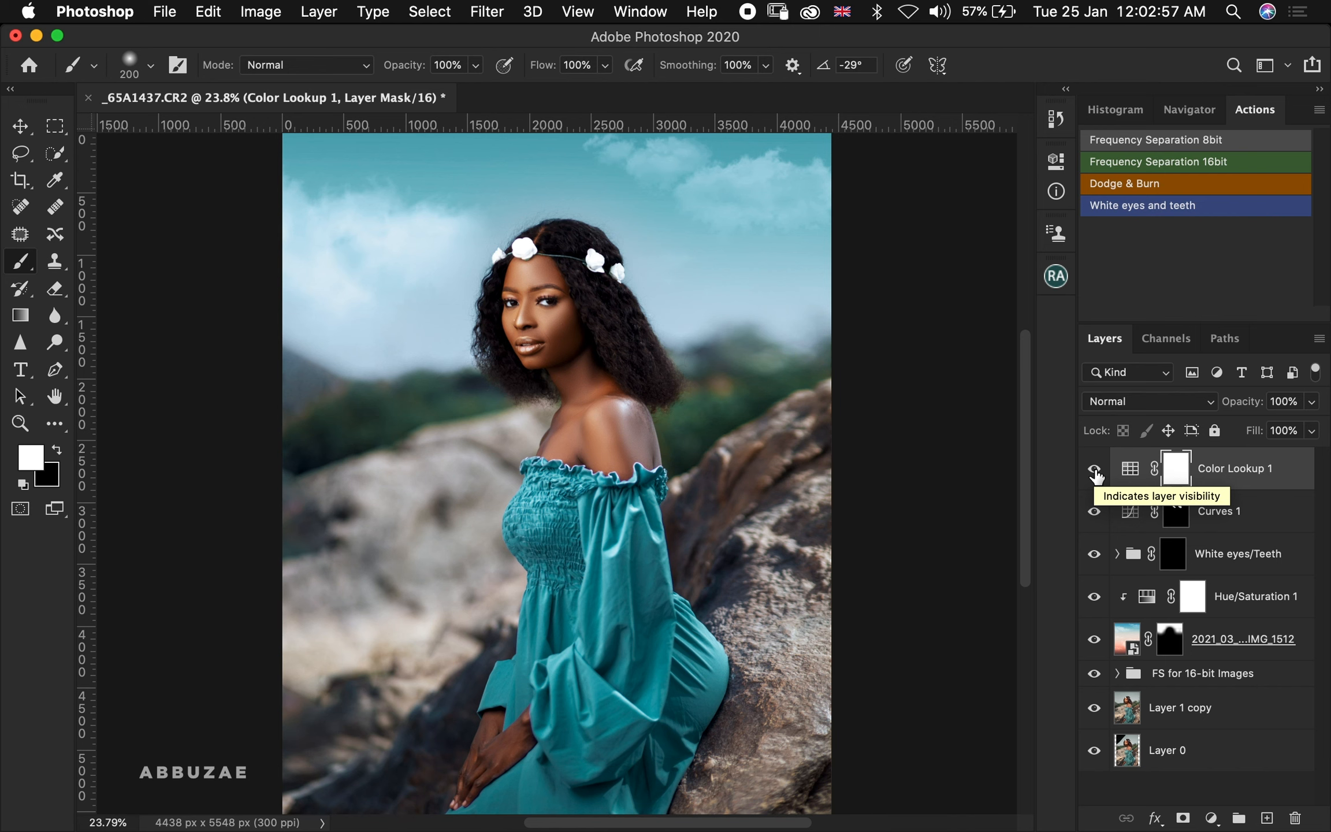
Load the Abuzae SL 1.CUBE LUT into the Color Lookup layer
{"action": "double_click", "coordinate": [1130, 469]}
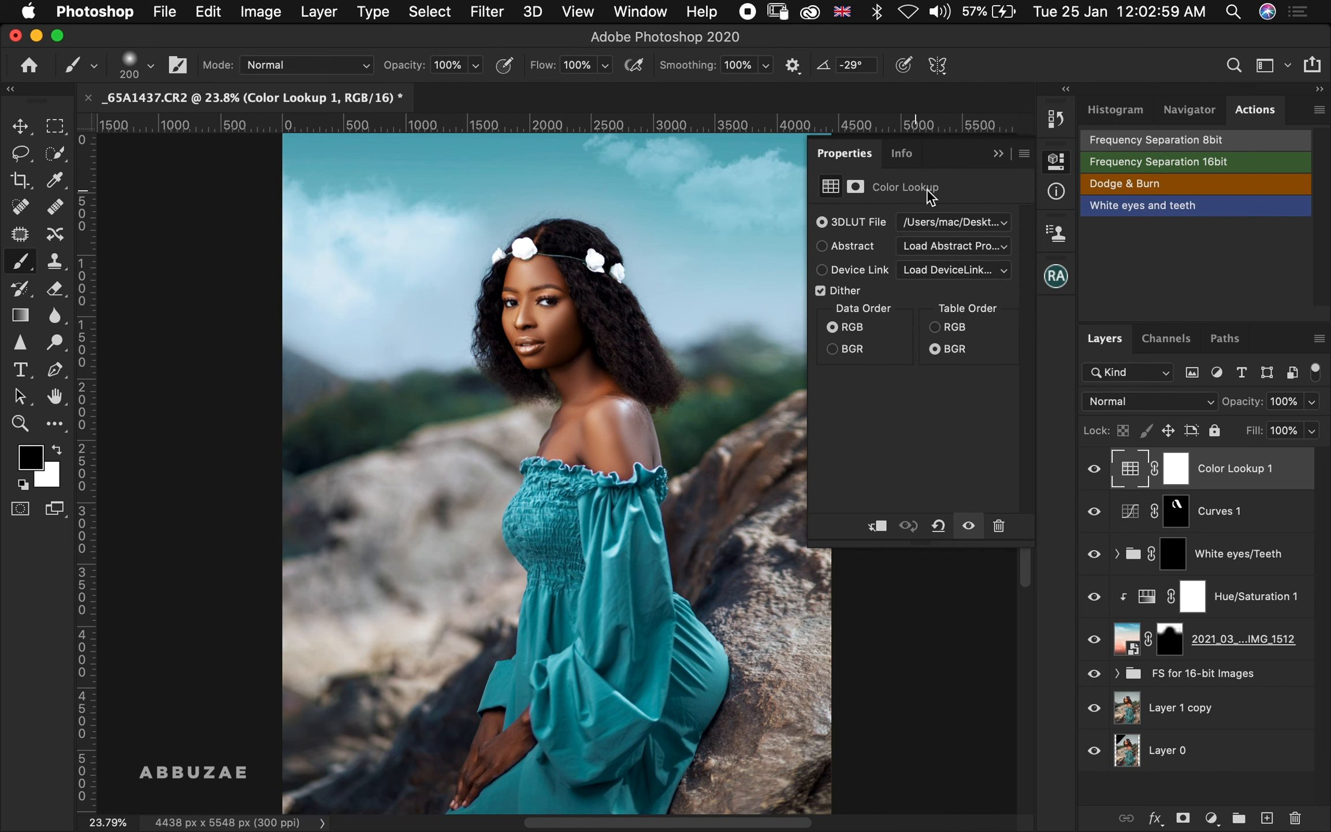
{"action": "left_click", "coordinate": [953, 230]}
{"action": "left_click", "coordinate": [865, 205]}
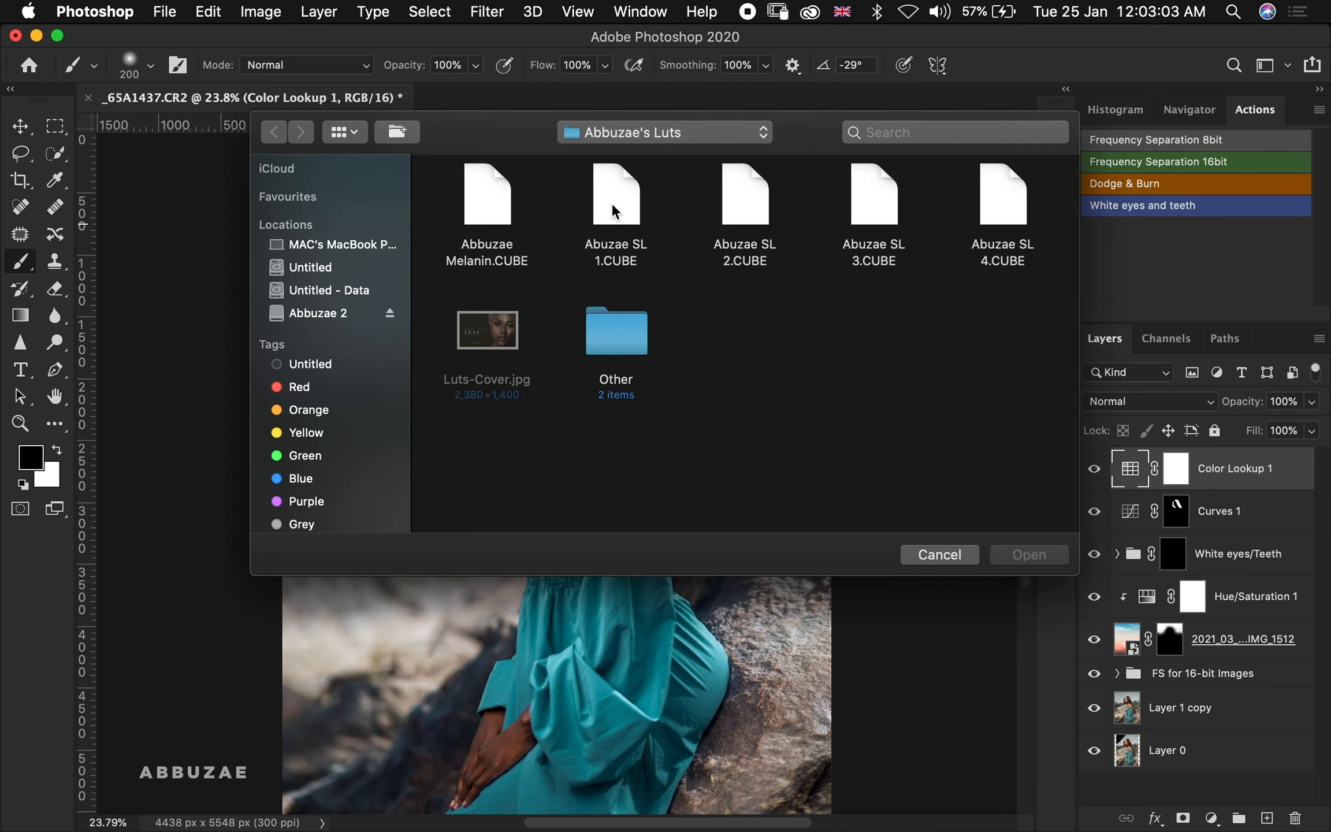
{"action": "left_click", "coordinate": [617, 207]}
{"action": "double_click", "coordinate": [616, 202]}
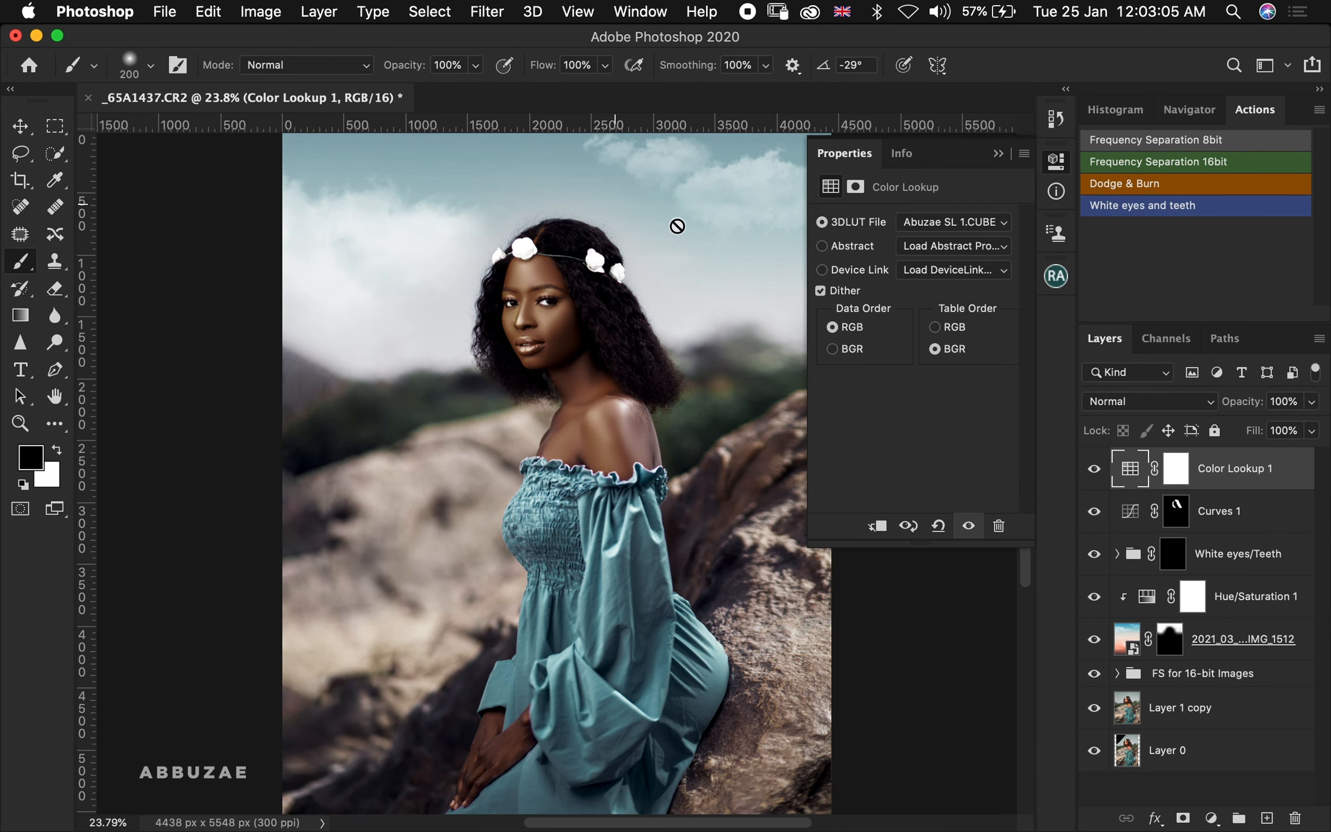
Load the Abuzae SL 2.CUBE LUT into the Color Lookup layer and compare it on and off
{"action": "left_click", "coordinate": [940, 227]}
{"action": "left_click", "coordinate": [887, 203]}
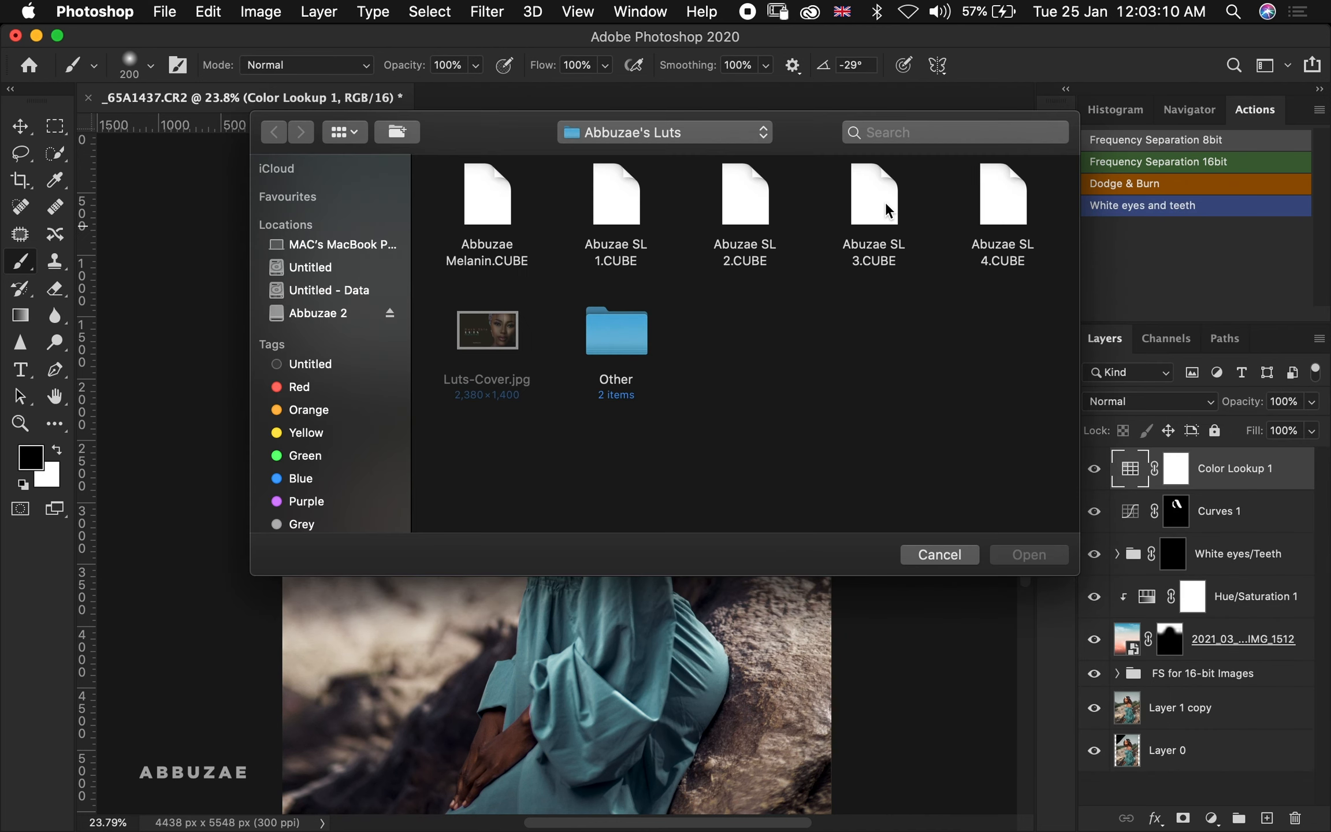
{"action": "double_click", "coordinate": [741, 194]}
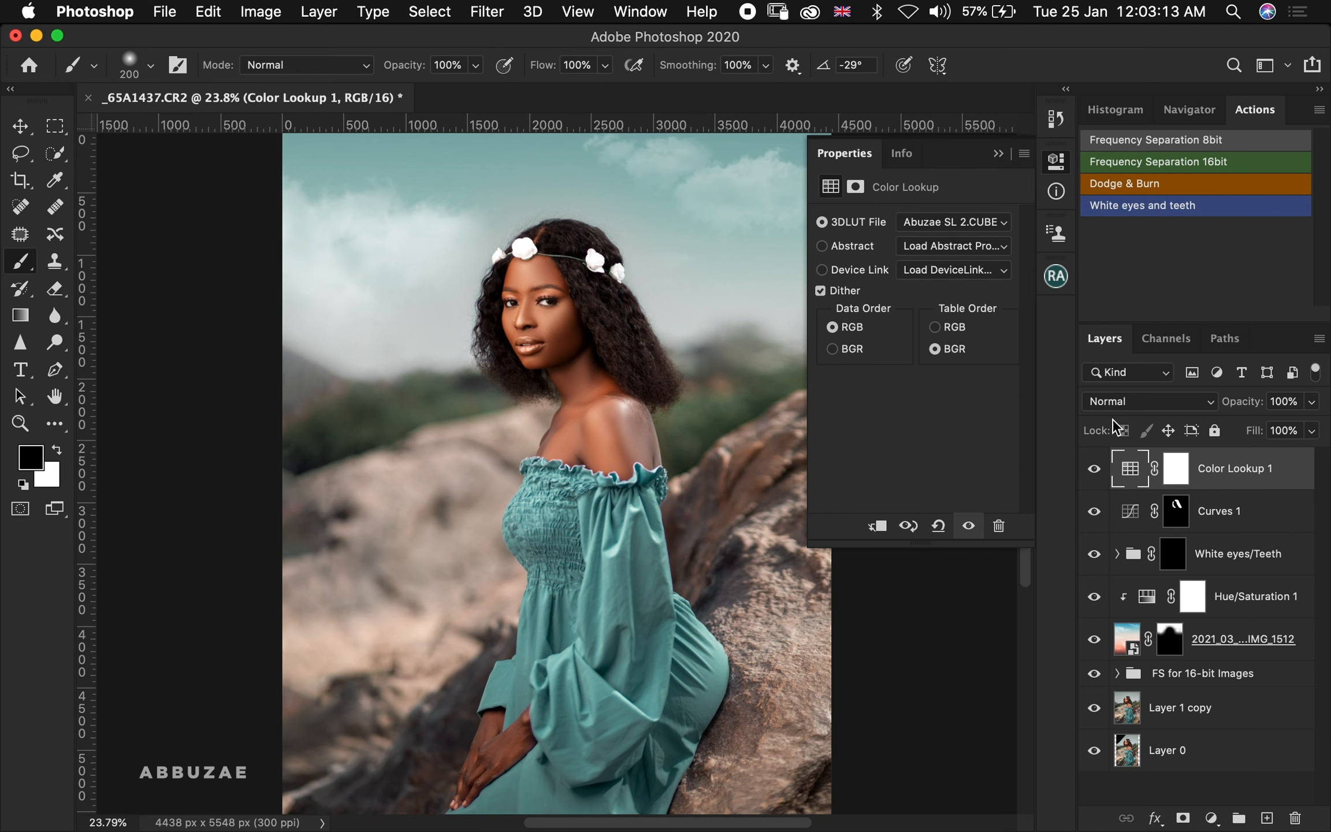
{"action": "left_click", "coordinate": [1093, 468]}
{"action": "left_click", "coordinate": [1092, 471]}
Load the Abuzae SL 3.CUBE LUT into the Color Lookup layer
{"action": "left_click", "coordinate": [925, 223]}
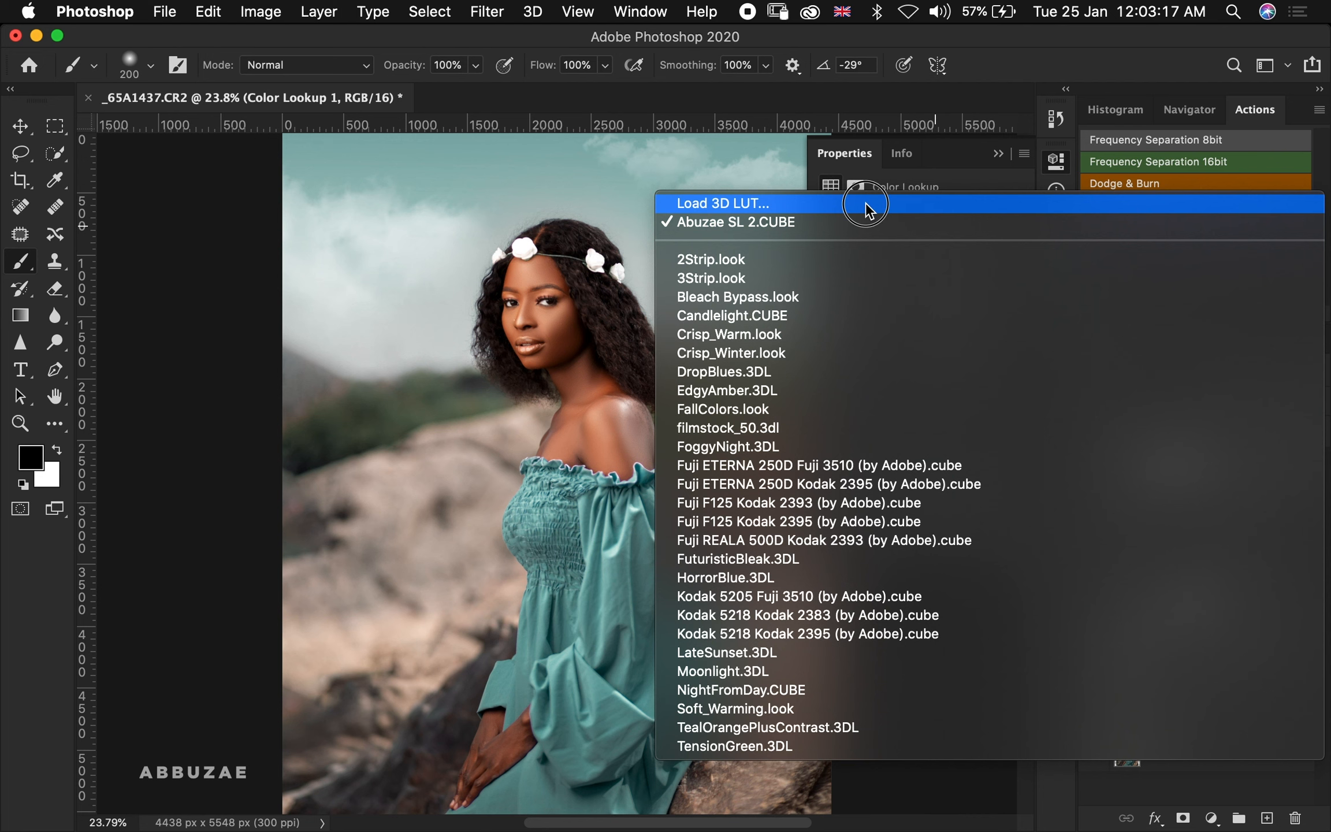
{"action": "left_click", "coordinate": [865, 202]}
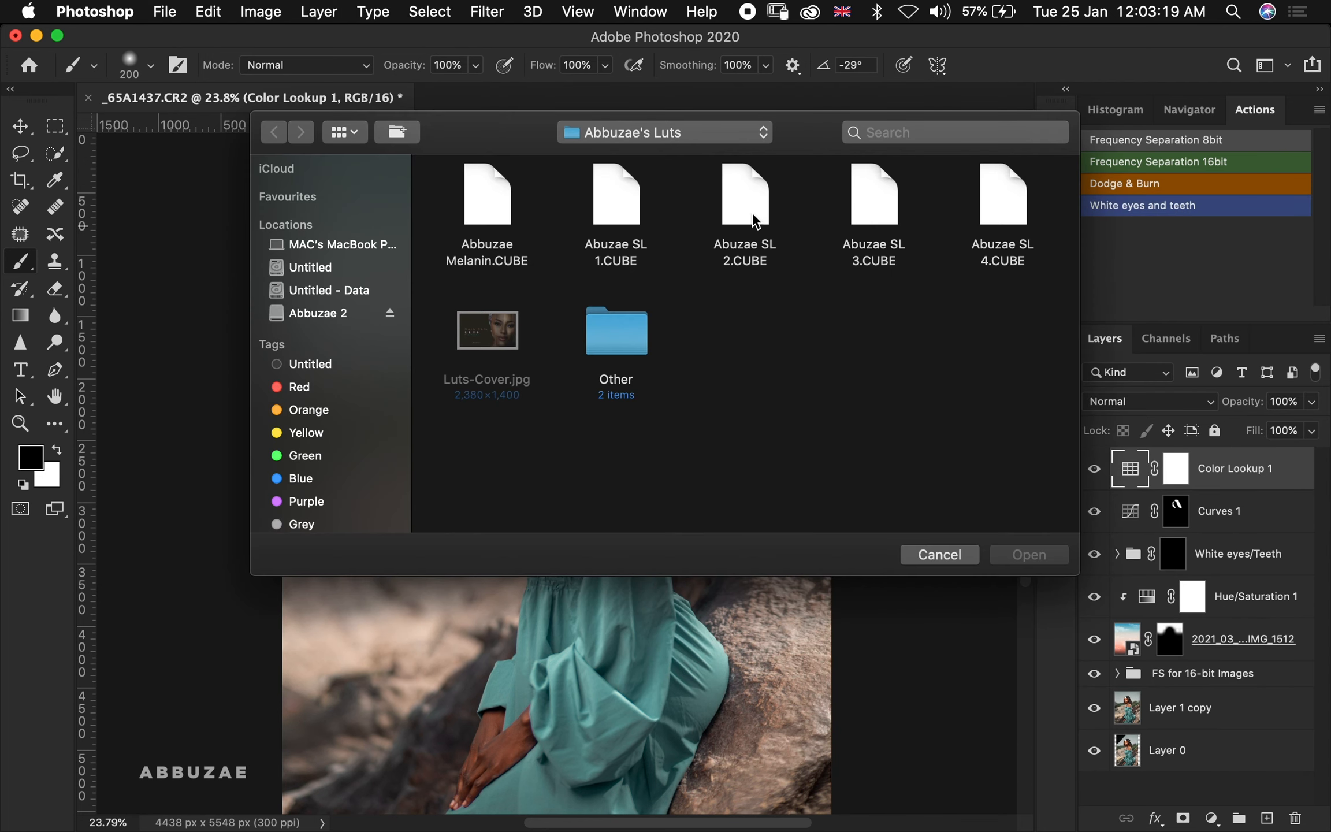
{"action": "double_click", "coordinate": [851, 201]}
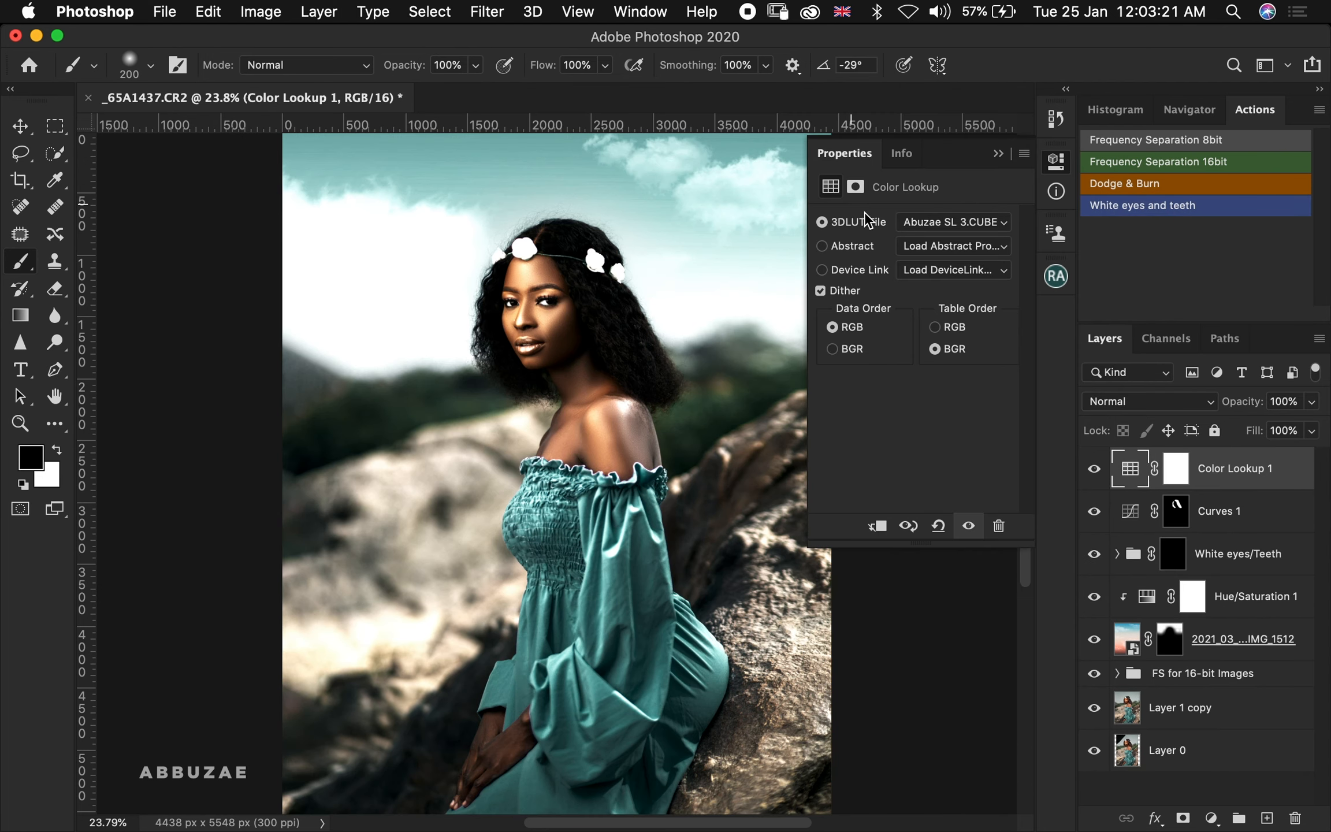
Load the Abuzae SL 4.CUBE LUT into the Color Lookup layer
{"action": "left_click", "coordinate": [932, 225]}
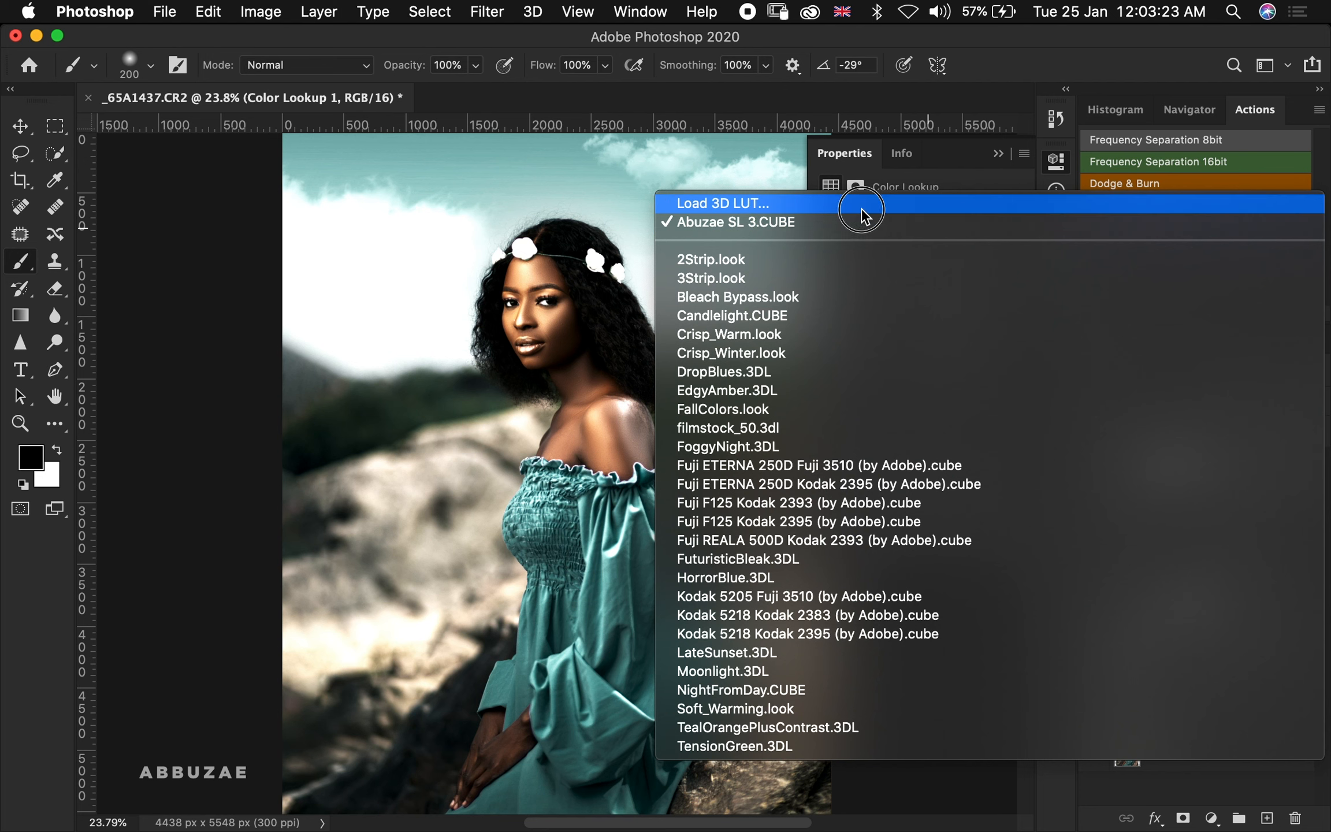
{"action": "left_click", "coordinate": [844, 203]}
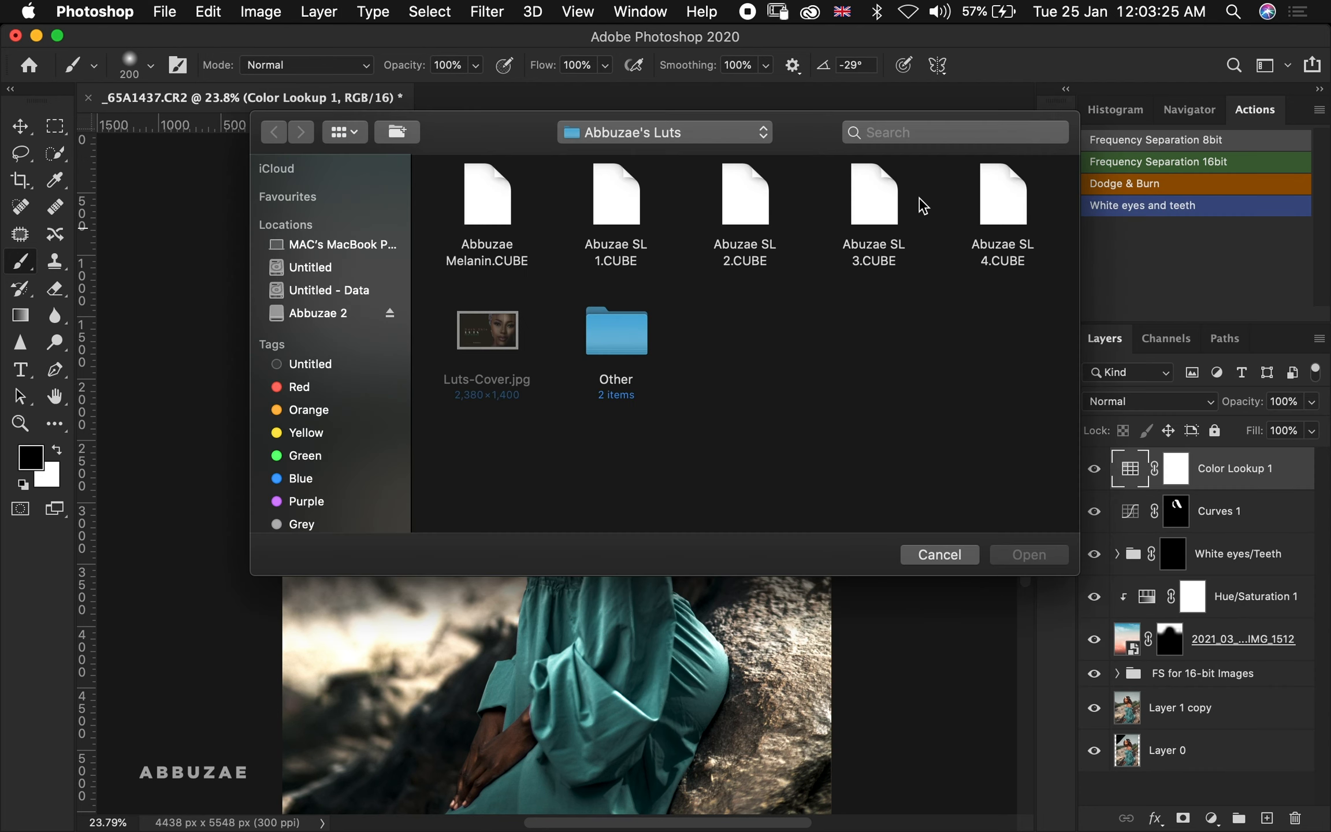
{"action": "double_click", "coordinate": [1005, 210]}
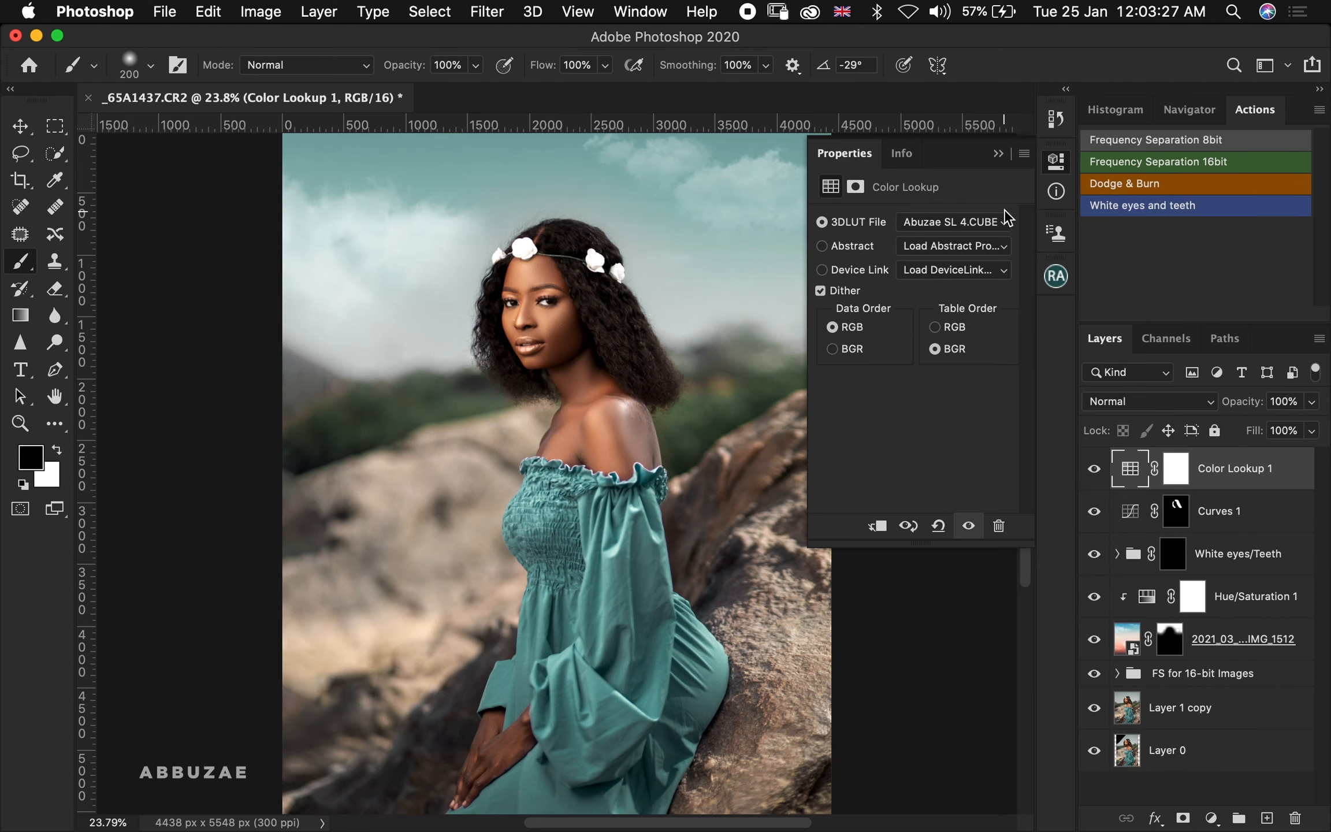
Pick another 3D LUT option for the Color Lookup layer and collapse the Properties panel
{"action": "left_click", "coordinate": [962, 224]}
{"action": "left_click", "coordinate": [910, 205]}
{"action": "double_click", "coordinate": [469, 202]}
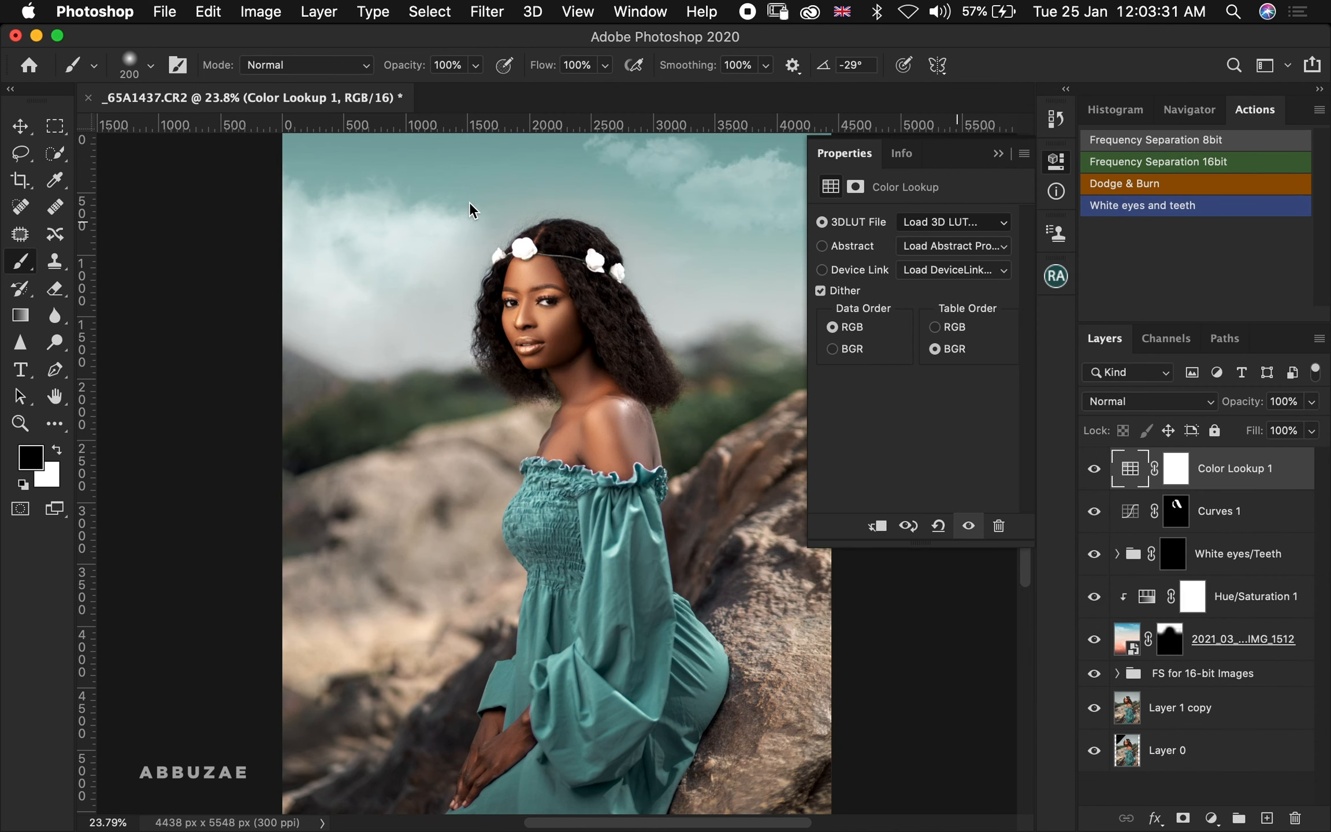
{"action": "left_click", "coordinate": [997, 153]}
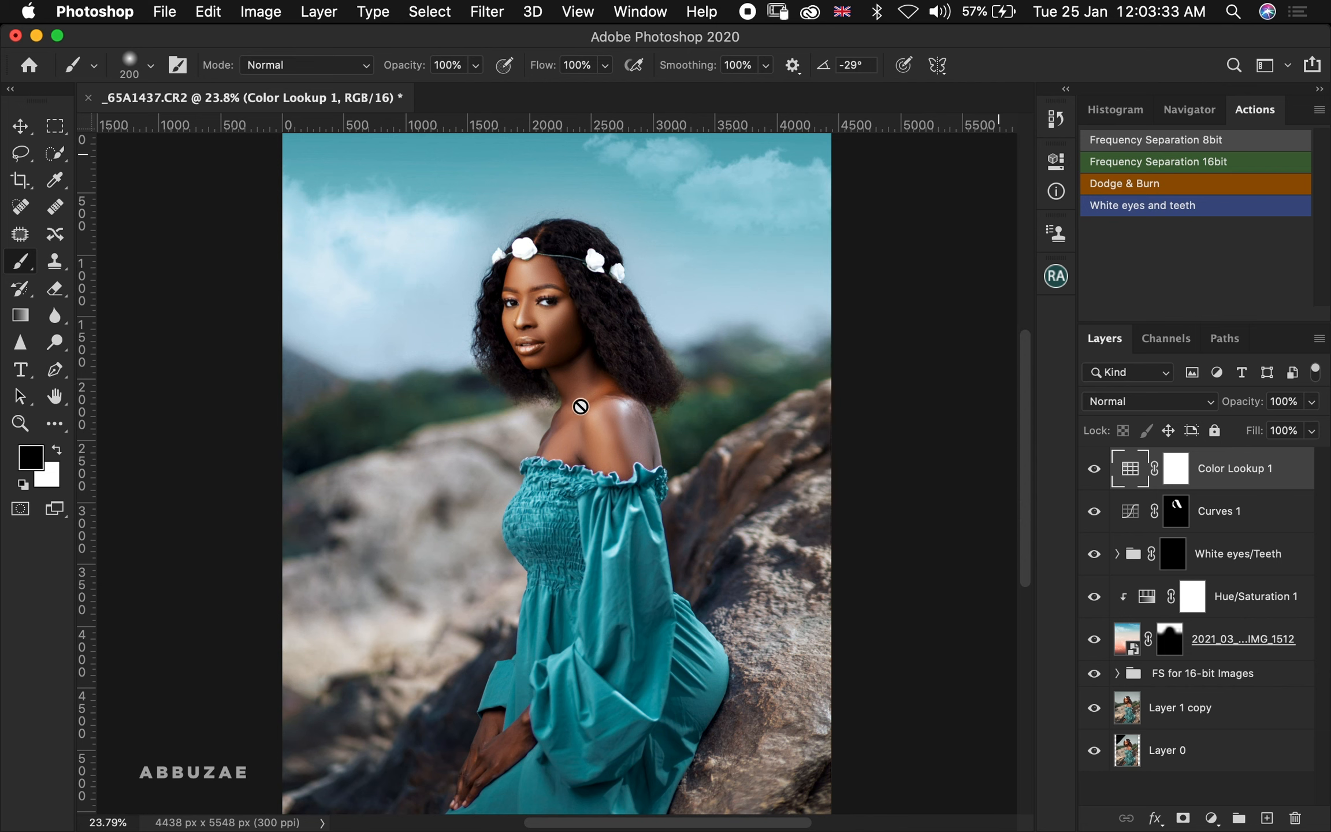
Zoom out and toggle the Color Lookup layer's visibility to compare the grade
{"action": "key", "text": "z"}
{"action": "mouse_move", "coordinate": [567, 437]}
{"action": "left_mouse_down"}
{"action": "mouse_move", "coordinate": [529, 437]}
{"action": "mouse_move", "coordinate": [542, 438]}
{"action": "left_mouse_up"}
{"action": "left_click", "coordinate": [1093, 469]}
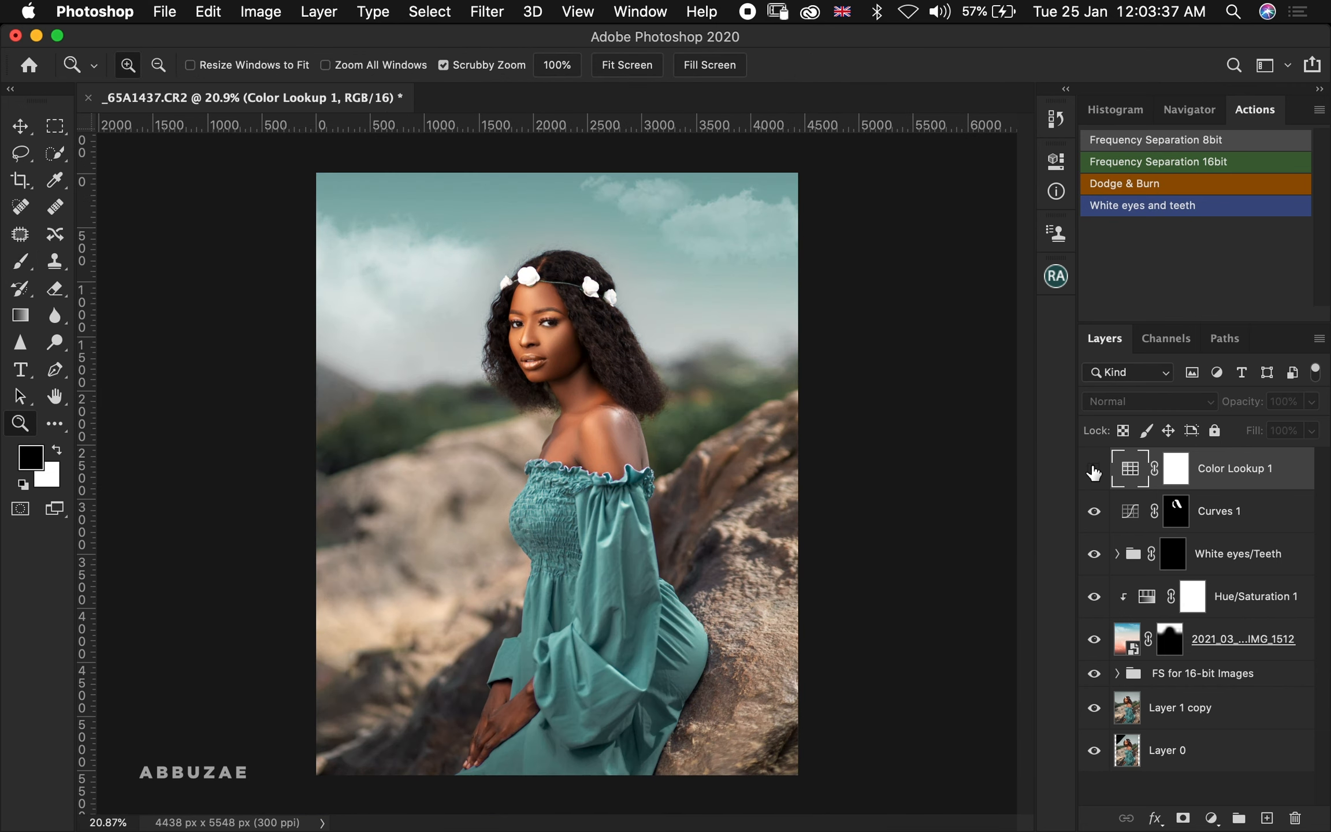
{"action": "left_click", "coordinate": [1094, 469]}
{"action": "left_click", "coordinate": [1093, 469]}
{"action": "left_click", "coordinate": [1093, 469]}
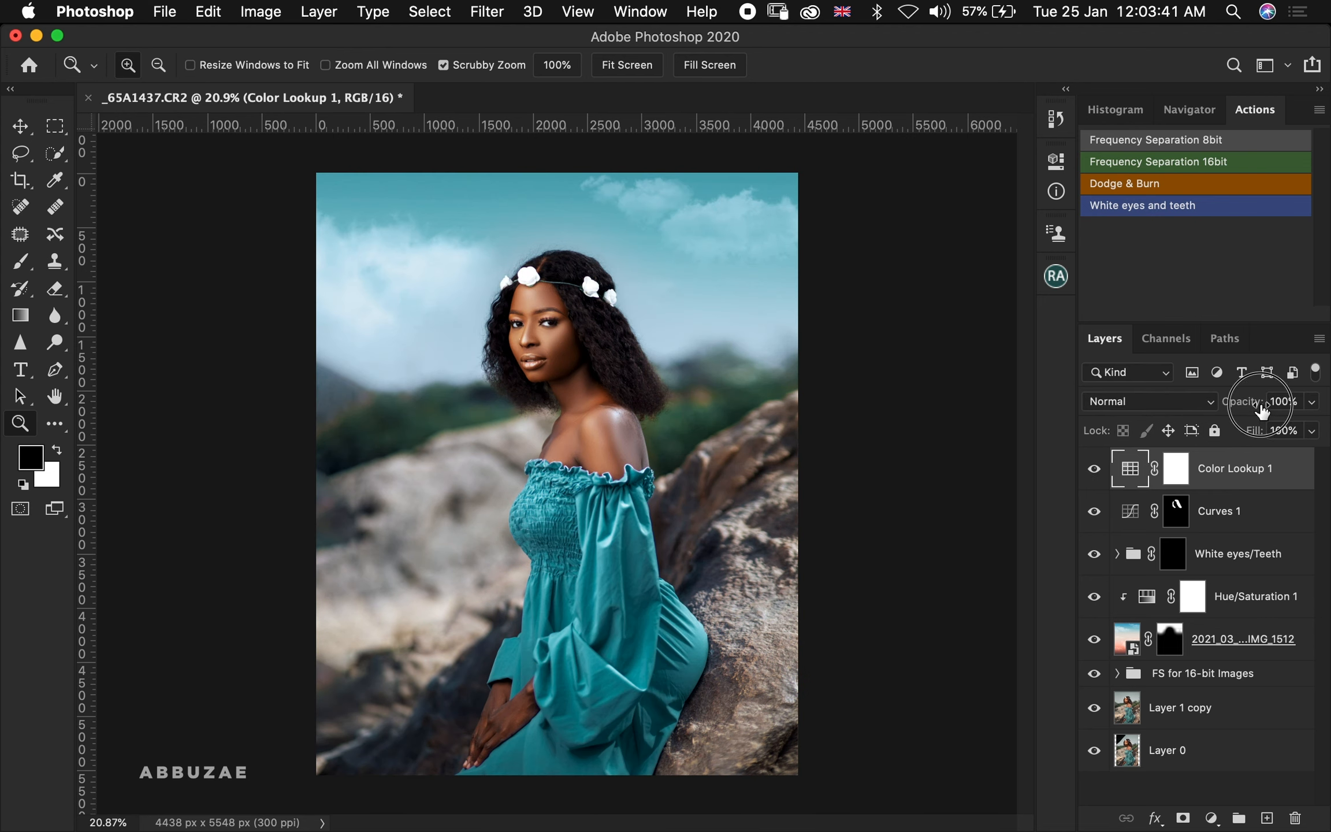
Lower the Color Lookup layer's opacity to 81% and compare it on and off
{"action": "left_click_drag", "start_coordinate": [1262, 412], "coordinate": [1239, 407]}
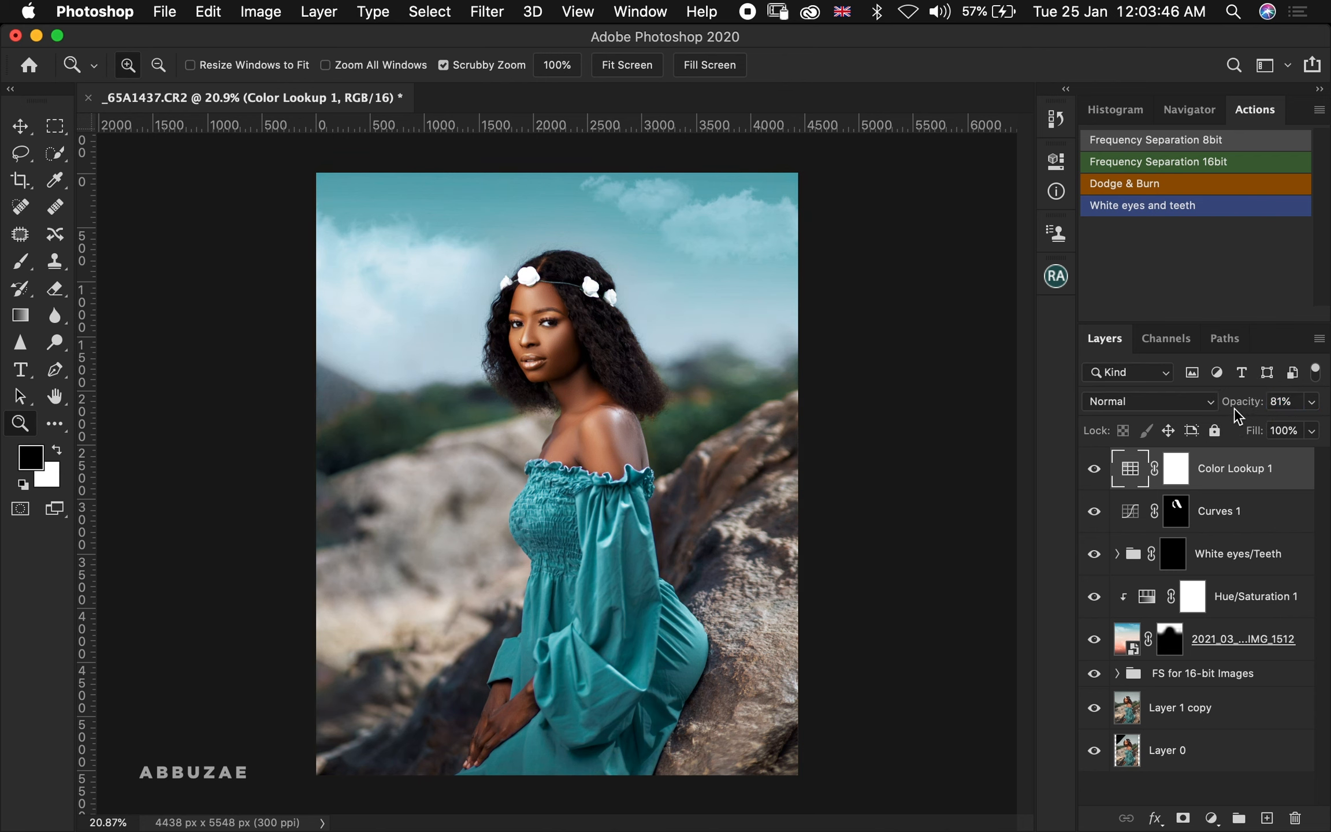
{"action": "left_click", "coordinate": [1095, 473]}
{"action": "left_click", "coordinate": [1096, 473]}
{"action": "left_click", "coordinate": [1095, 473]}
{"action": "left_click", "coordinate": [1095, 473]}
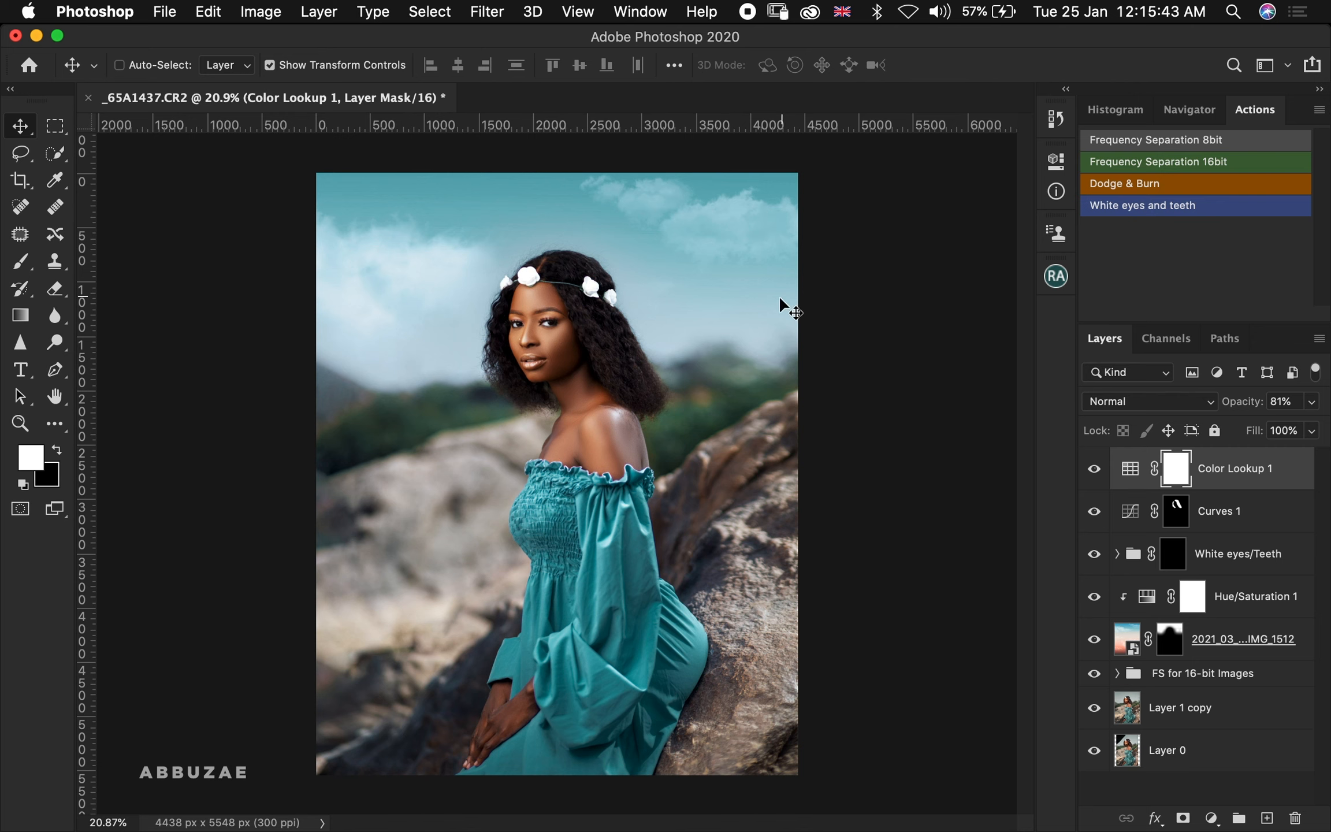
Apply a Gaussian Blur smart filter to the sky image layer
{"action": "left_click", "coordinate": [1124, 642]}
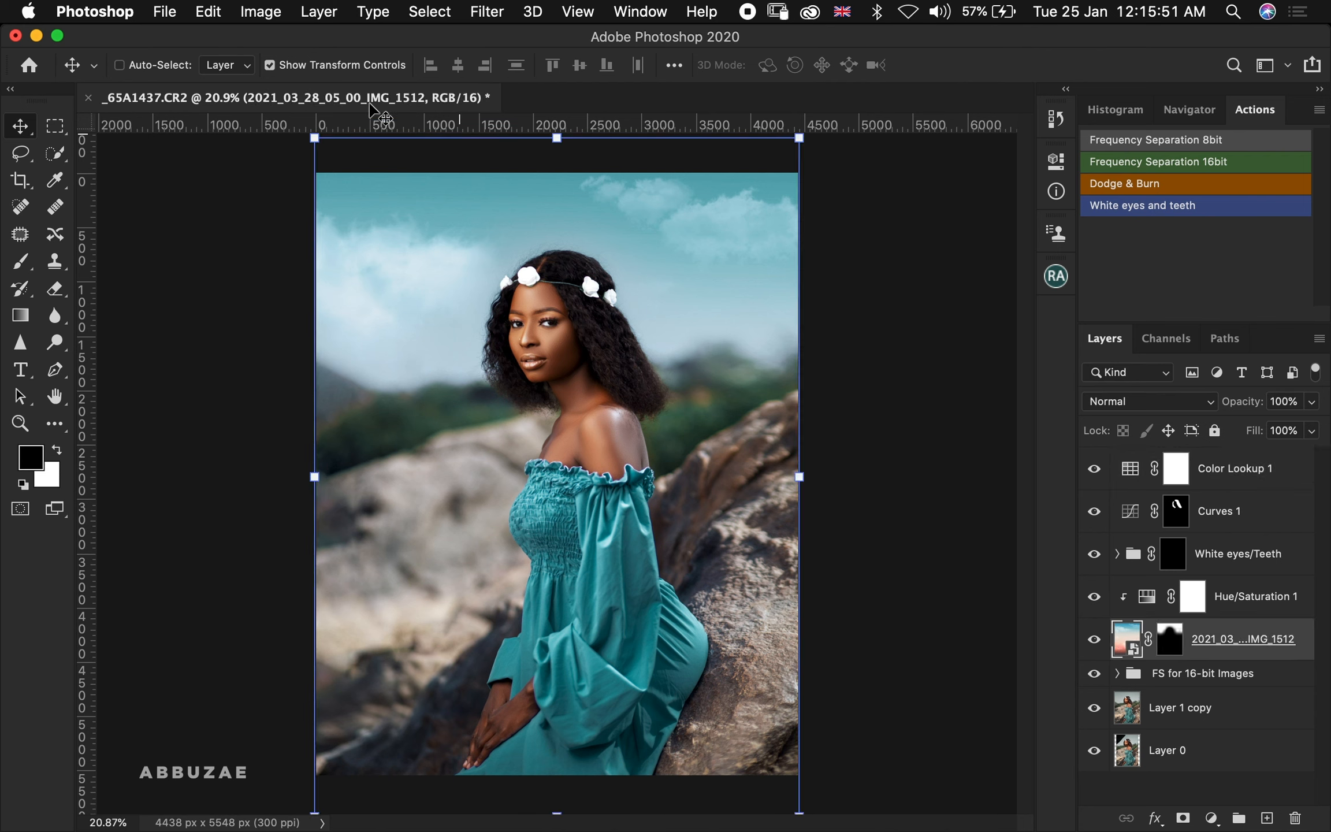
{"action": "left_click", "coordinate": [269, 65]}
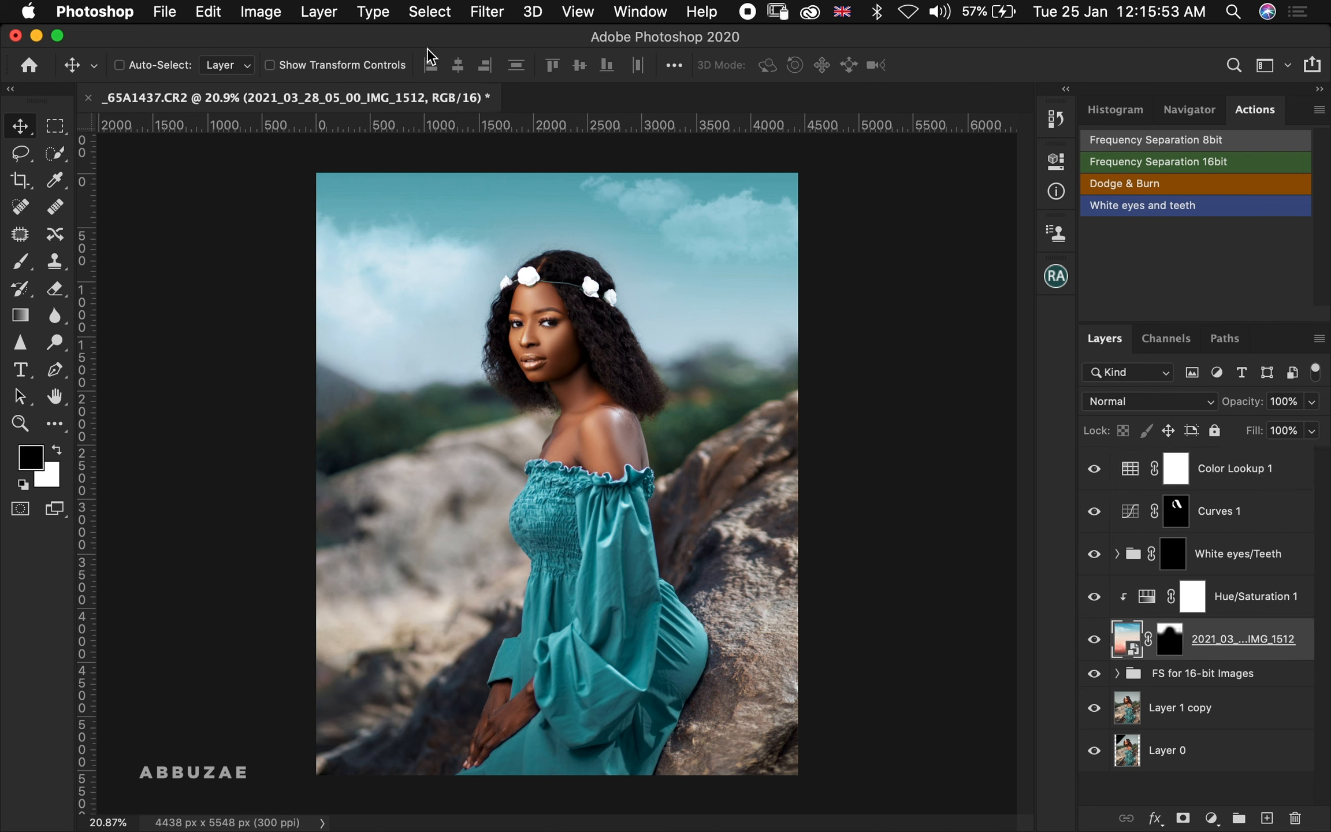
{"action": "left_click", "coordinate": [487, 11]}
{"action": "mouse_move", "coordinate": [558, 261]}
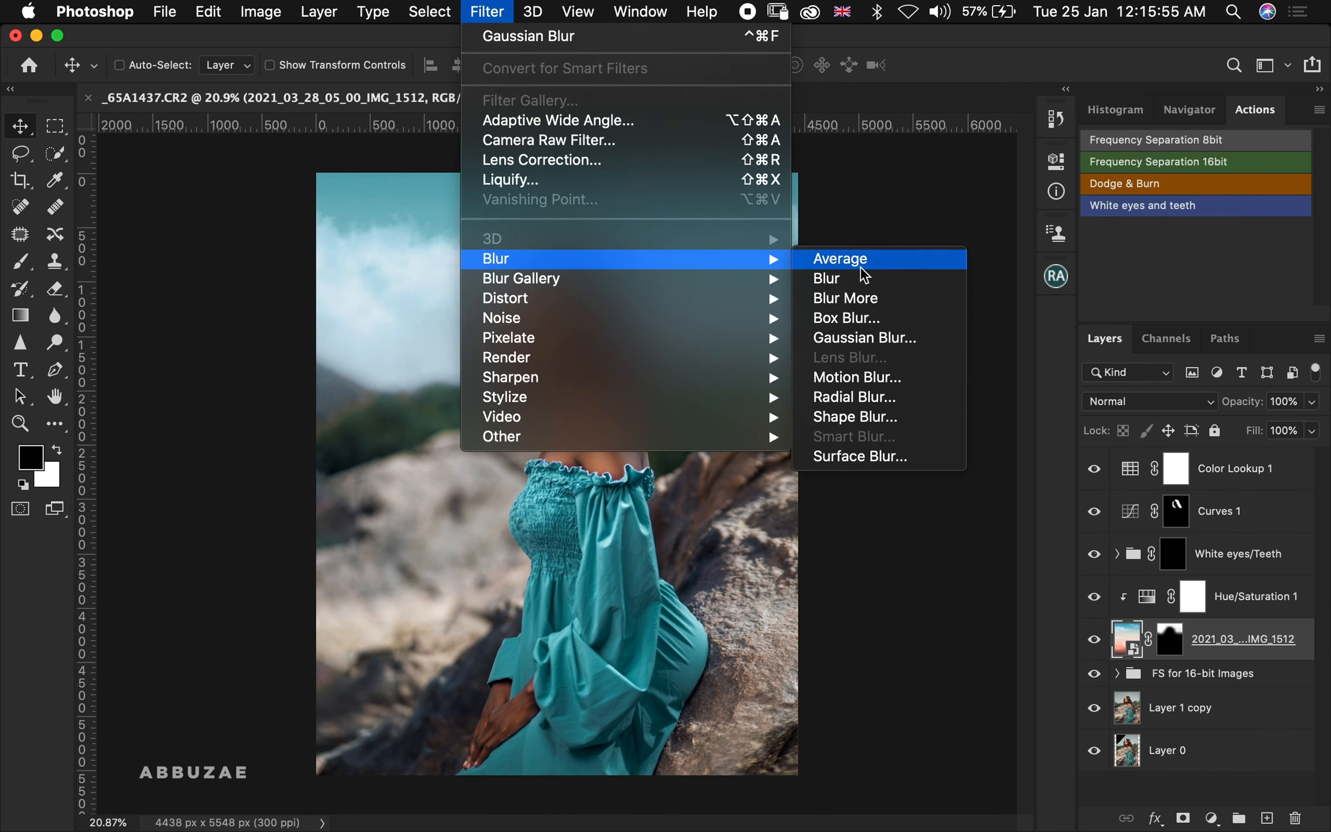
{"action": "left_click", "coordinate": [844, 337]}
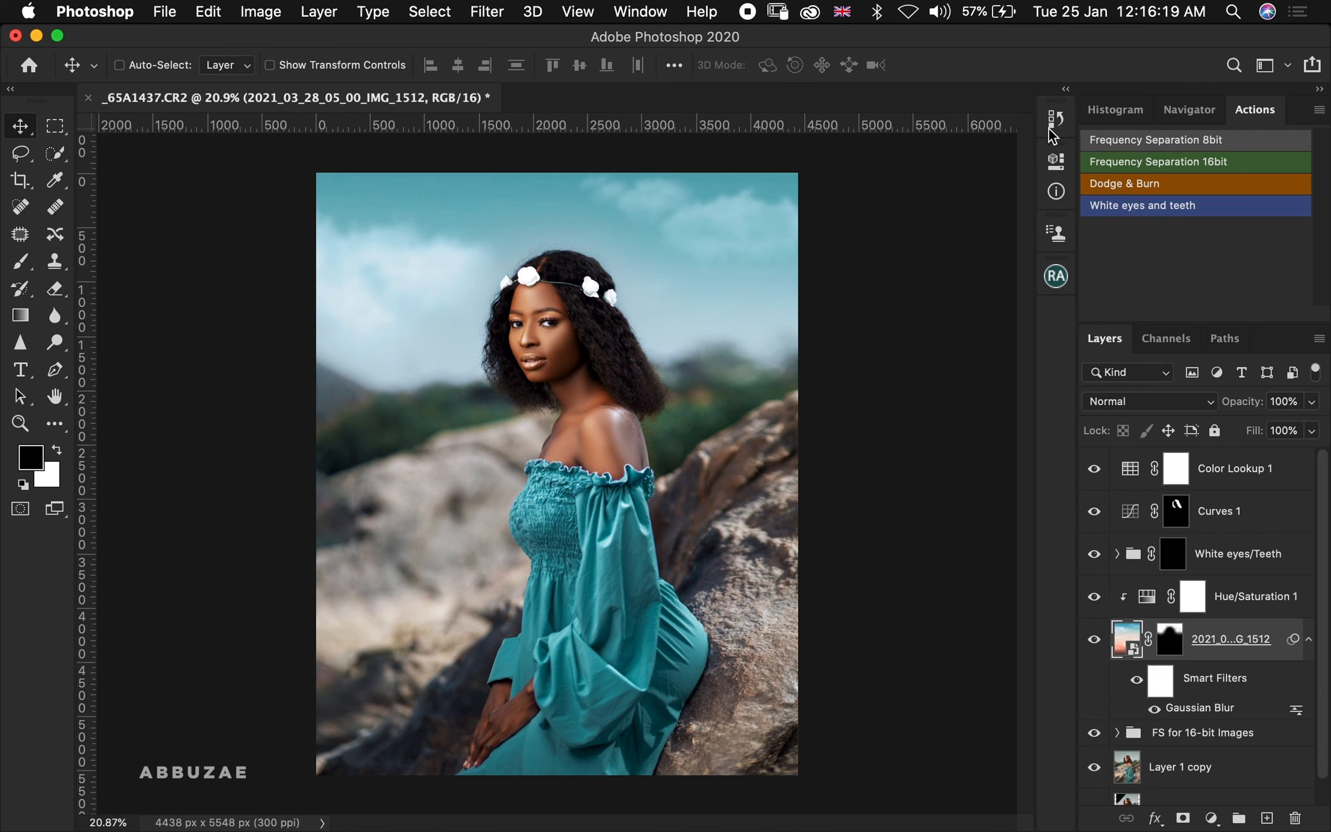
Undo and redo the Gaussian Blur to compare the sky before and after
{"action": "key", "text": "super+z"}
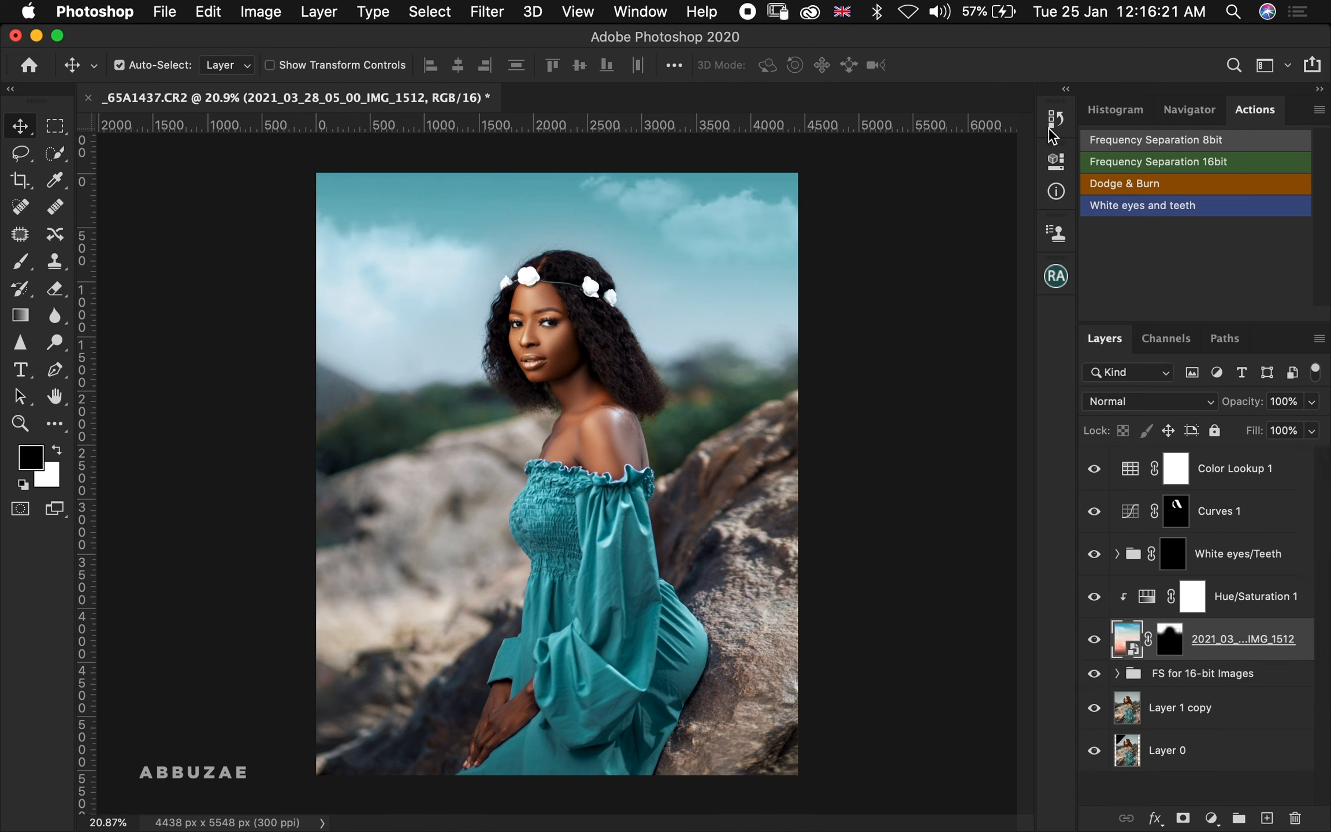
{"action": "key", "text": "super+shift+z"}
{"action": "key", "text": "super+z"}
{"action": "key", "text": "super+shift+z"}
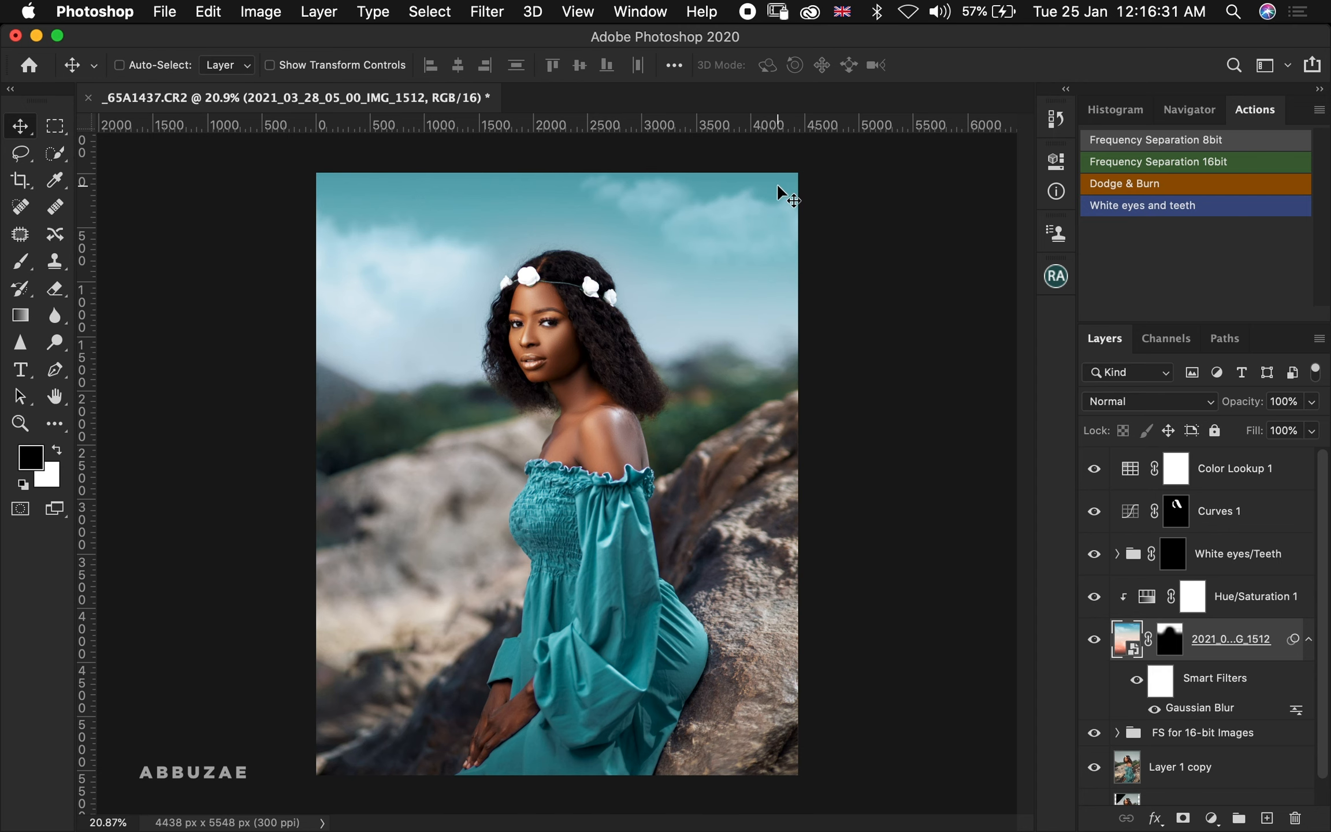
Zoom into the mouth and paint the upper teeth into the White eyes/Teeth group mask with a 10 px white brush
{"action": "key", "text": "z"}
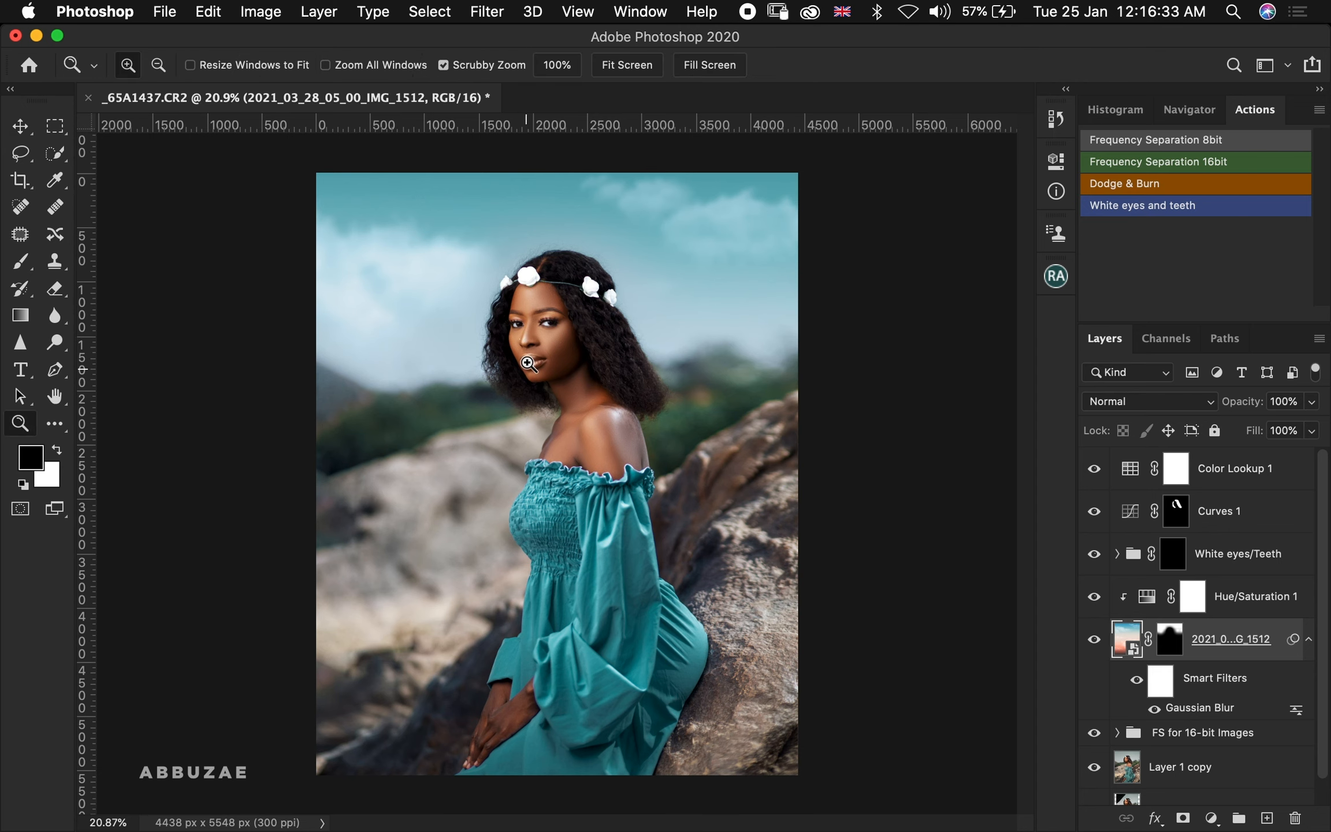
{"action": "left_click_drag", "start_coordinate": [576, 358], "coordinate": [846, 346]}
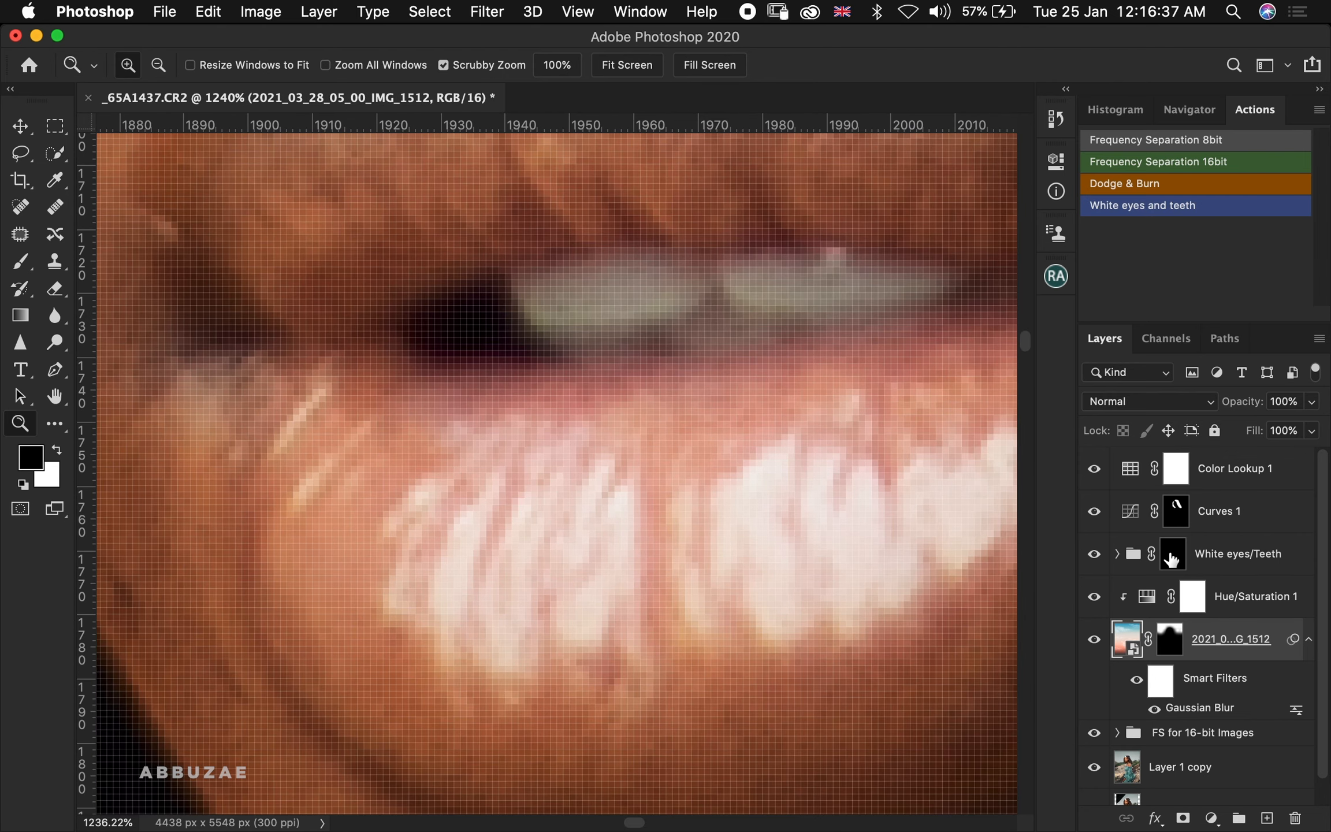
{"action": "left_click", "coordinate": [1169, 561]}
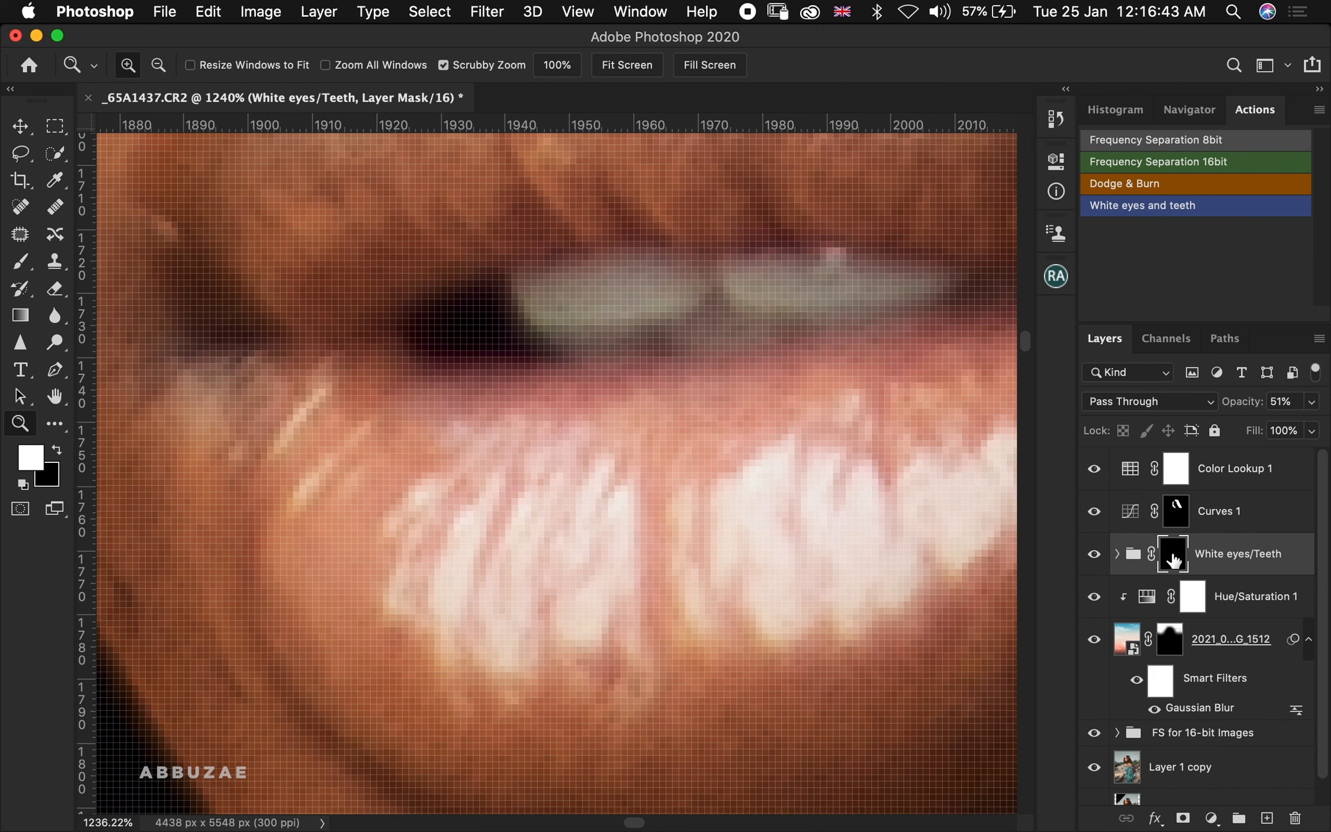
{"action": "key", "text": "b"}
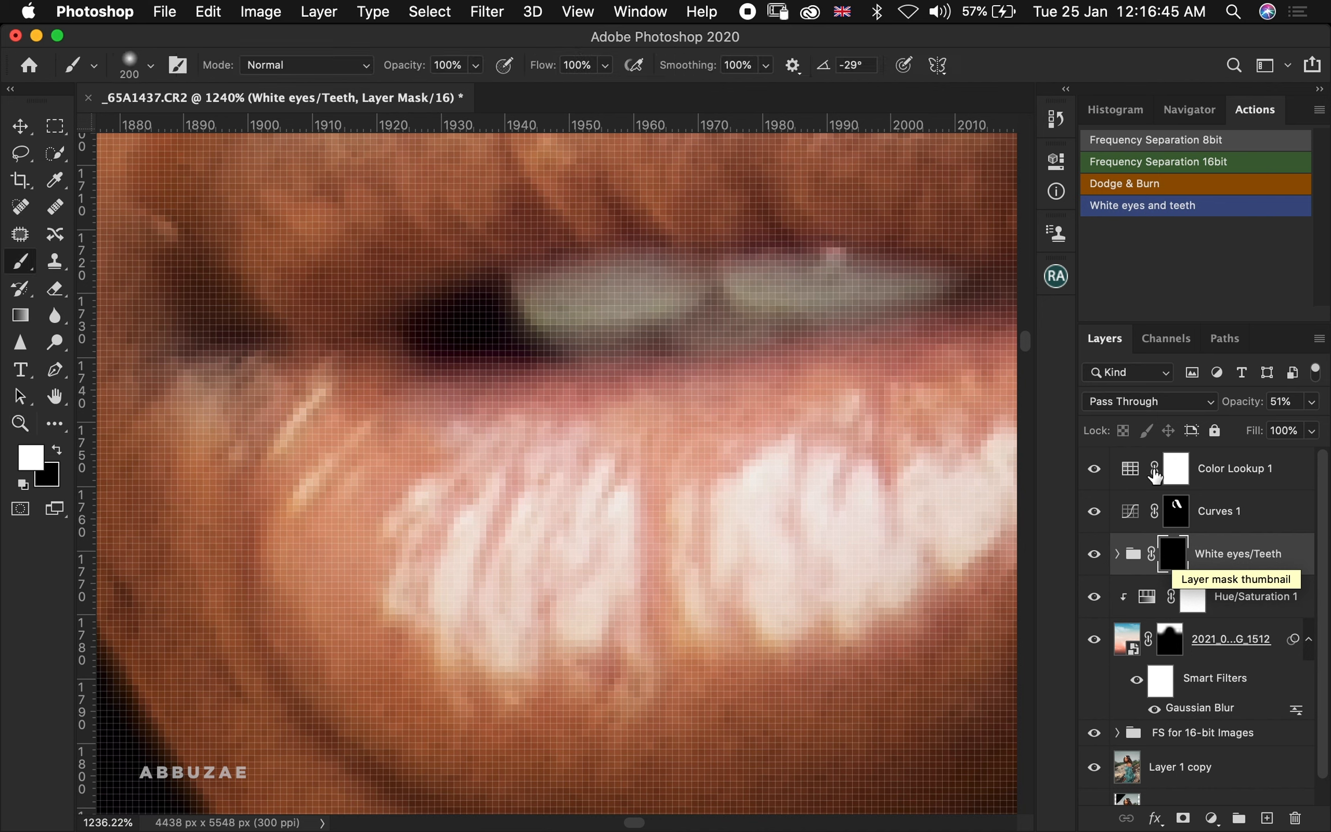
{"action": "key", "text": "bracketleft"}
{"action": "key", "text": "bracketleft"}
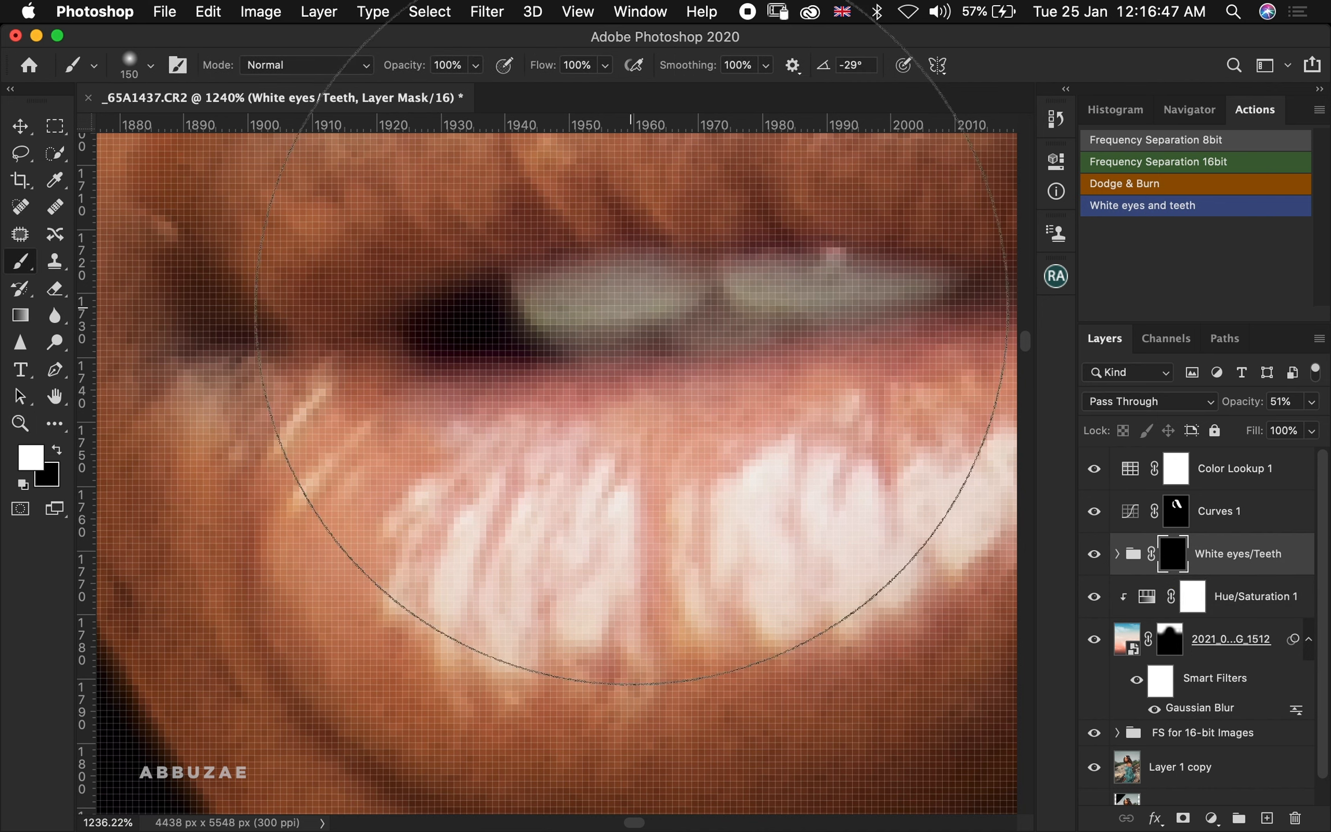
{"action": "key", "text": "bracketleft"}
{"action": "key", "text": "bracketleft"}
{"action": "key", "text": "bracketleft"}
{"action": "key", "text": "bracketleft"}
{"action": "key", "text": "bracketleft"}
{"action": "key", "text": "bracketleft"}
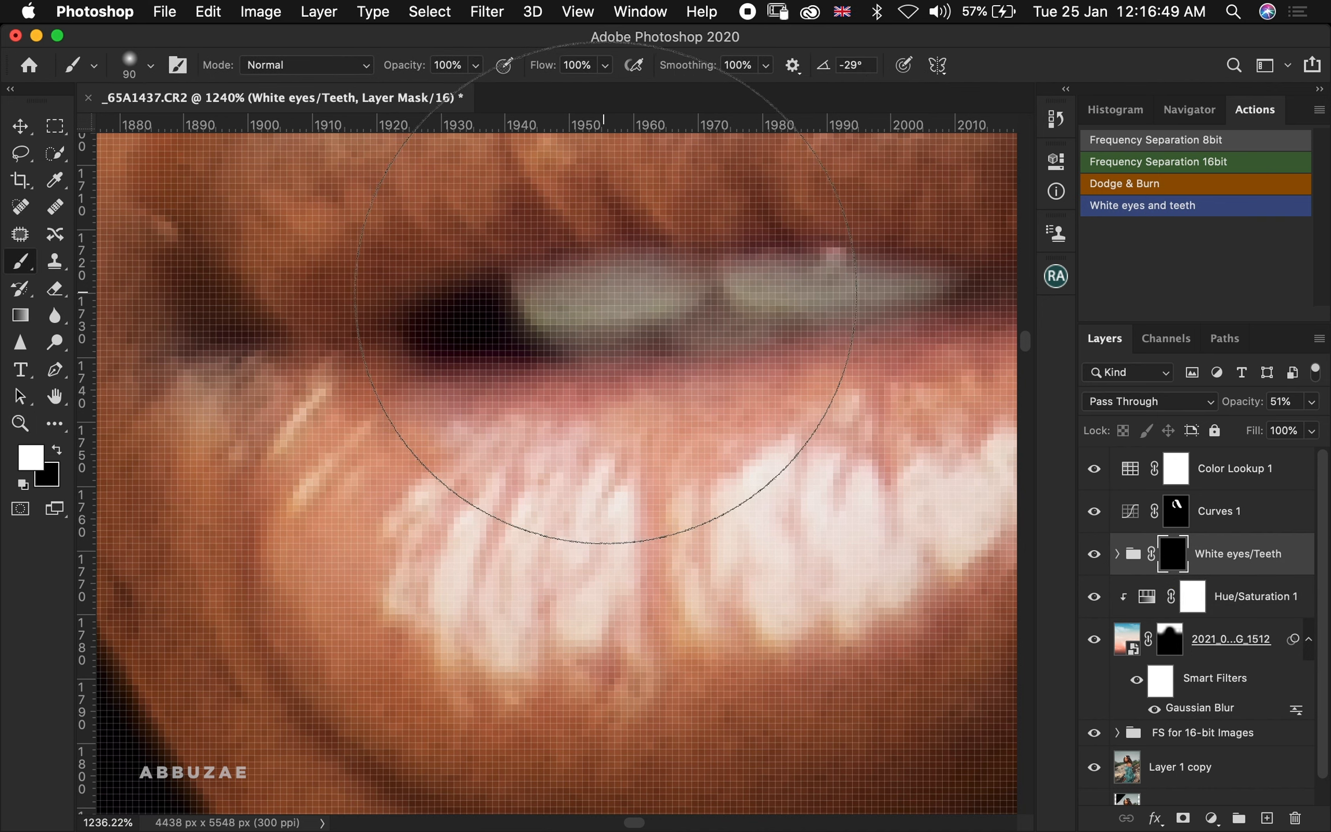
{"action": "key", "text": "bracketleft"}
{"action": "key", "text": "bracketleft"}
{"action": "key", "text": "bracketleft"}
{"action": "key", "text": "bracketleft"}
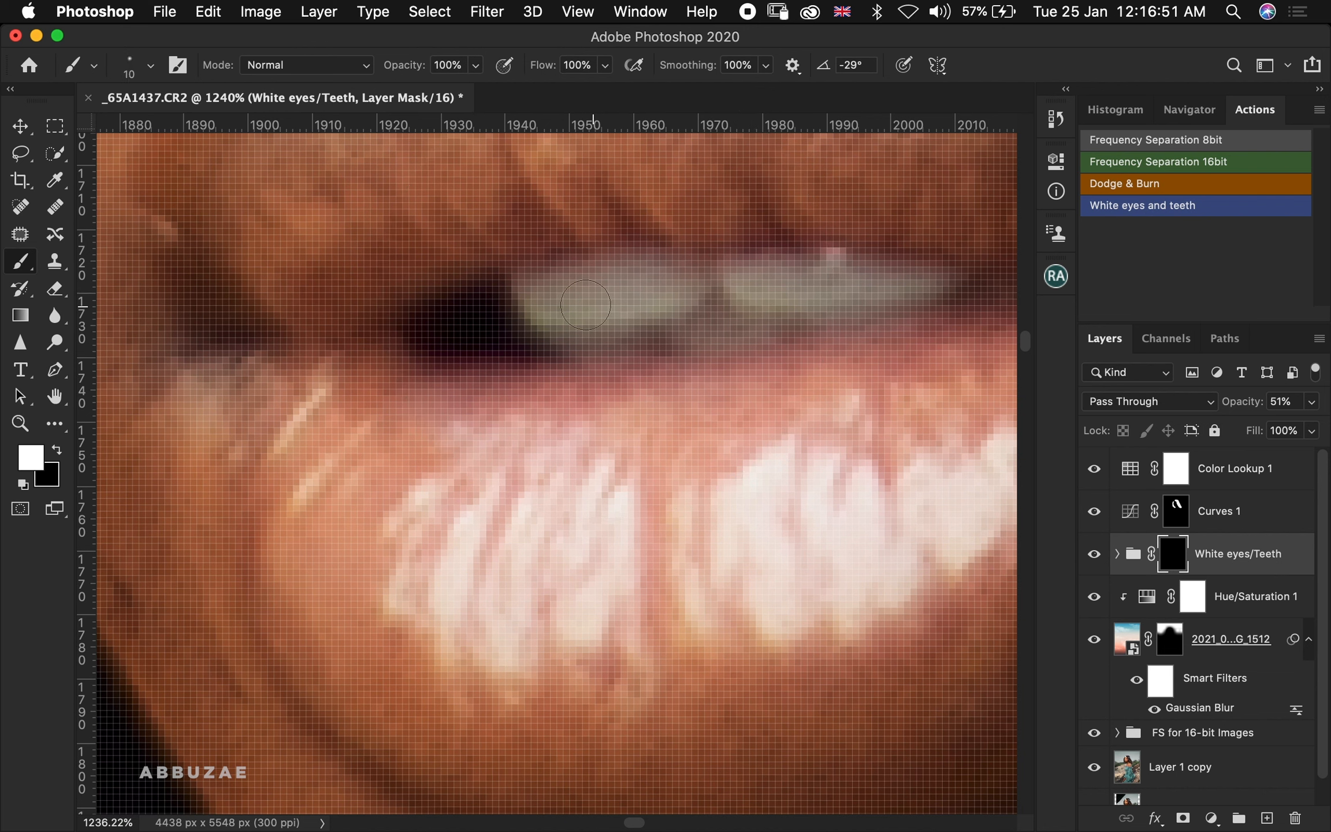
{"action": "mouse_move", "coordinate": [575, 300]}
{"action": "left_mouse_down"}
{"action": "mouse_move", "coordinate": [543, 297]}
{"action": "mouse_move", "coordinate": [945, 291]}
{"action": "mouse_move", "coordinate": [924, 288]}
{"action": "mouse_move", "coordinate": [931, 279]}
{"action": "mouse_move", "coordinate": [752, 295]}
{"action": "mouse_move", "coordinate": [700, 316]}
{"action": "mouse_move", "coordinate": [711, 324]}
{"action": "mouse_move", "coordinate": [631, 327]}
{"action": "mouse_move", "coordinate": [523, 291]}
{"action": "mouse_move", "coordinate": [603, 288]}
{"action": "mouse_move", "coordinate": [645, 264]}
{"action": "left_mouse_up"}
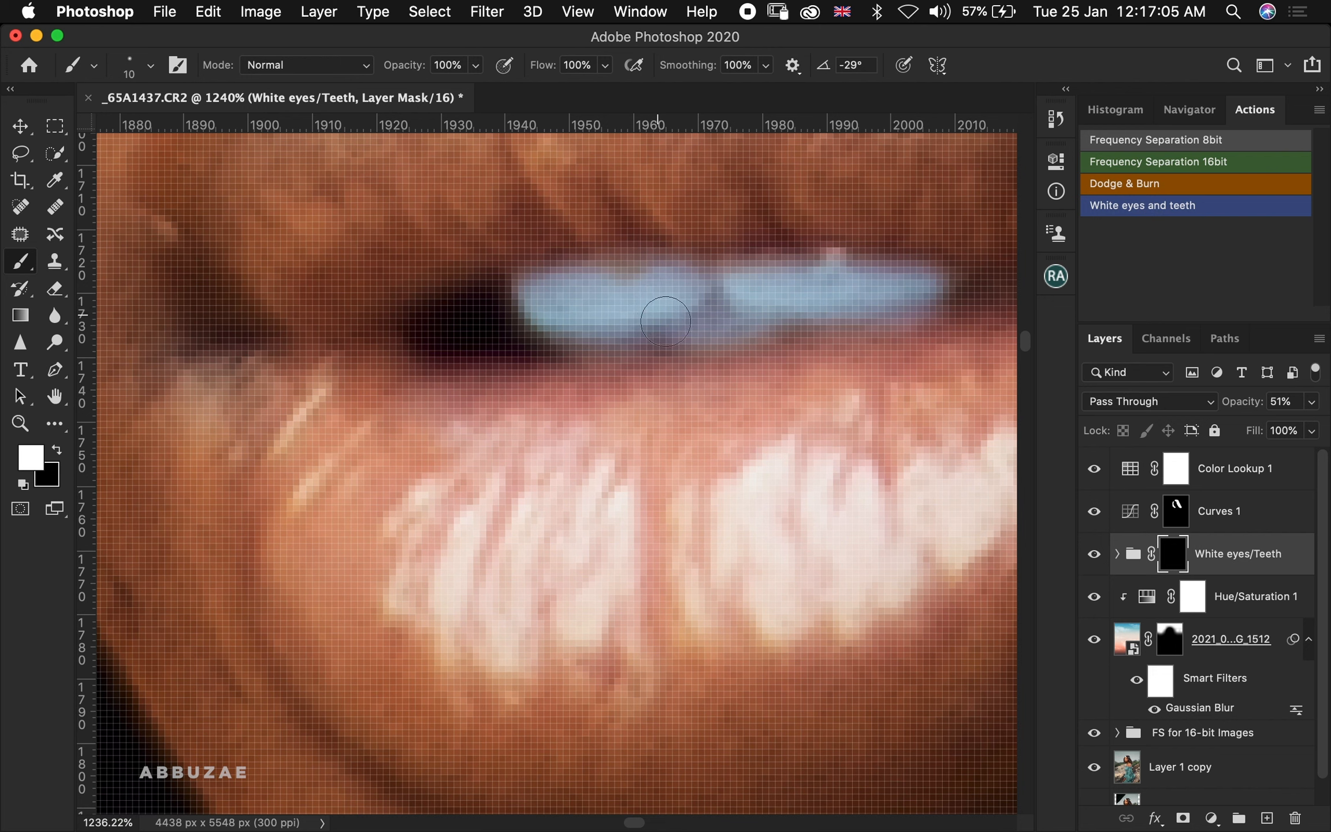
{"action": "key", "text": "x"}
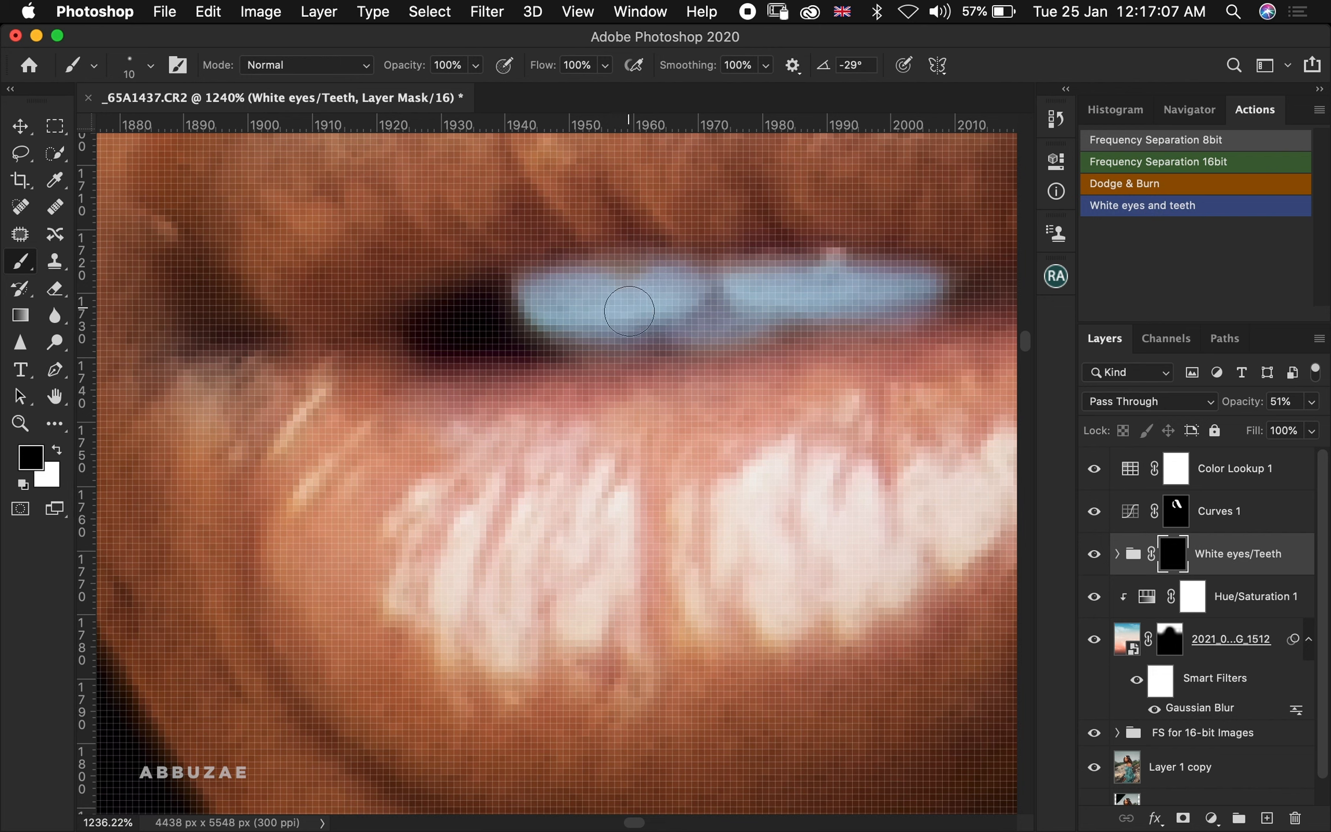
{"action": "key", "text": "x"}
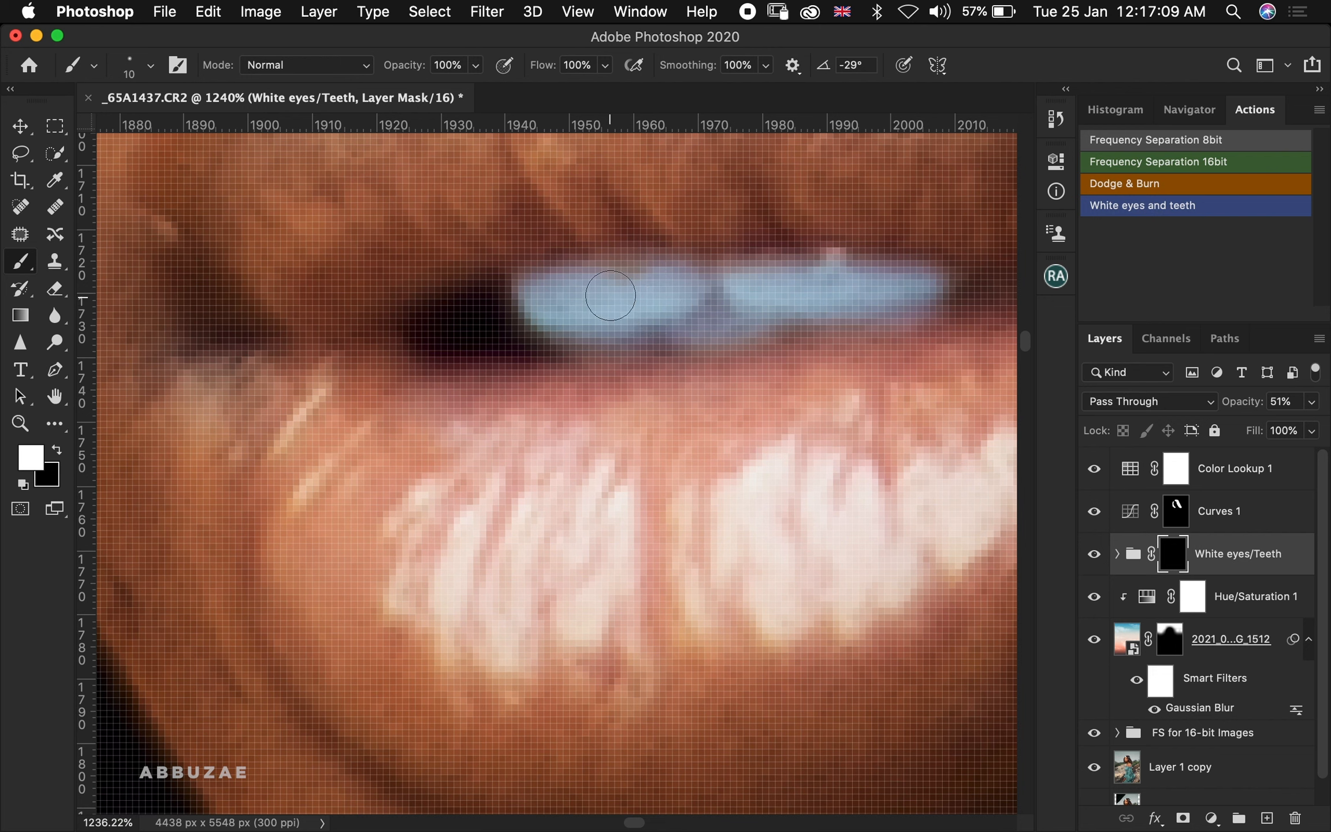
{"action": "mouse_move", "coordinate": [609, 297]}
{"action": "left_mouse_down"}
{"action": "mouse_move", "coordinate": [624, 283]}
{"action": "mouse_move", "coordinate": [761, 276]}
{"action": "mouse_move", "coordinate": [751, 283]}
{"action": "left_mouse_up"}
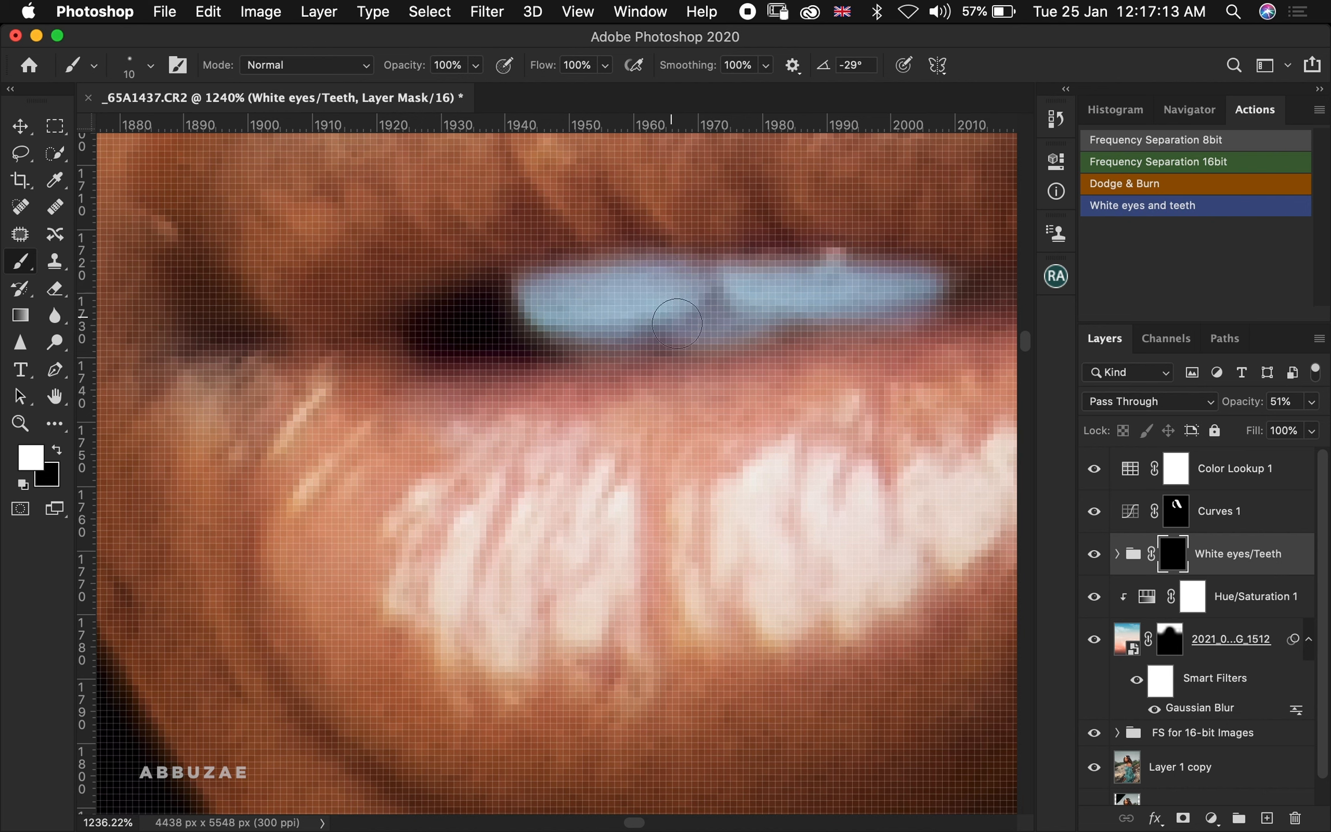
Fit the image on screen and toggle the White eyes/Teeth group and sky layer on and off to compare
{"action": "key", "text": "z"}
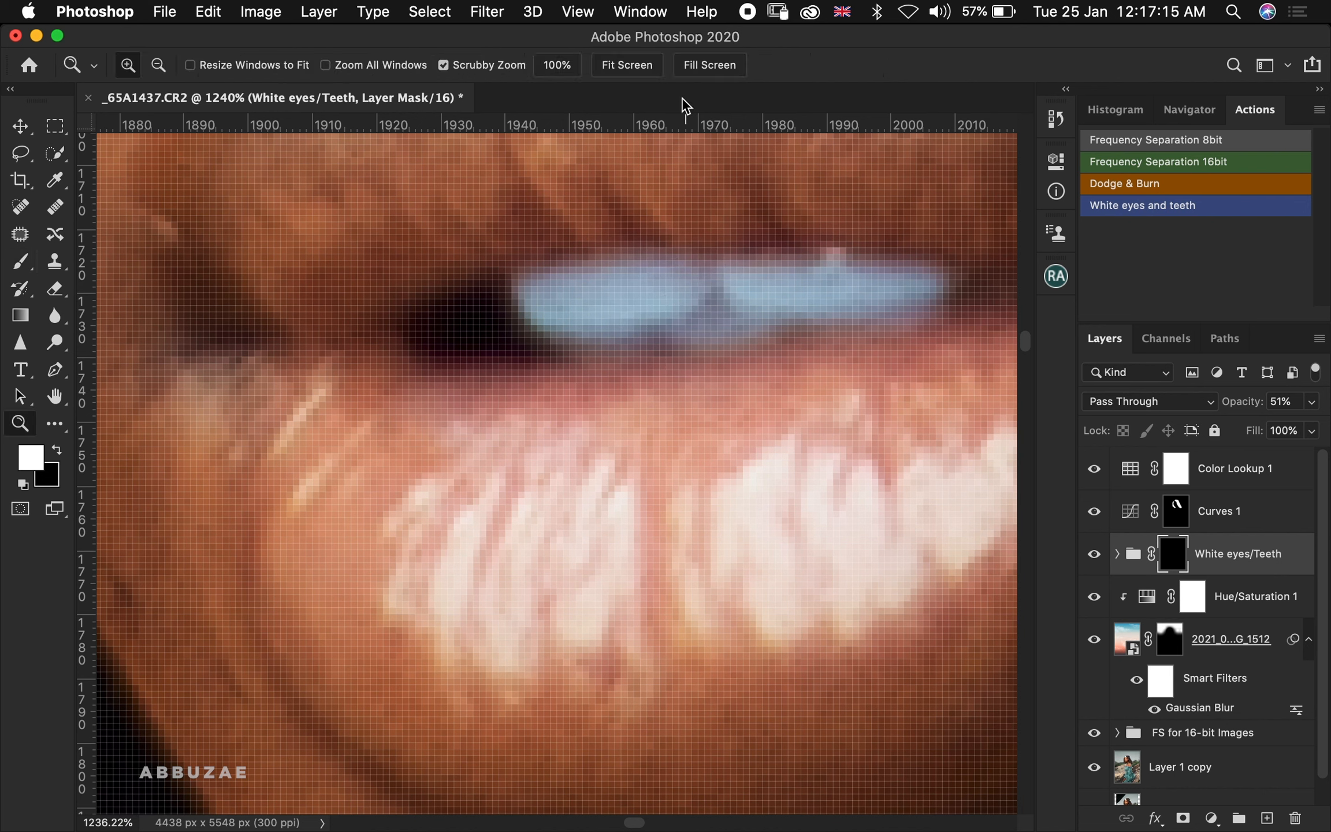
{"action": "left_click", "coordinate": [628, 65]}
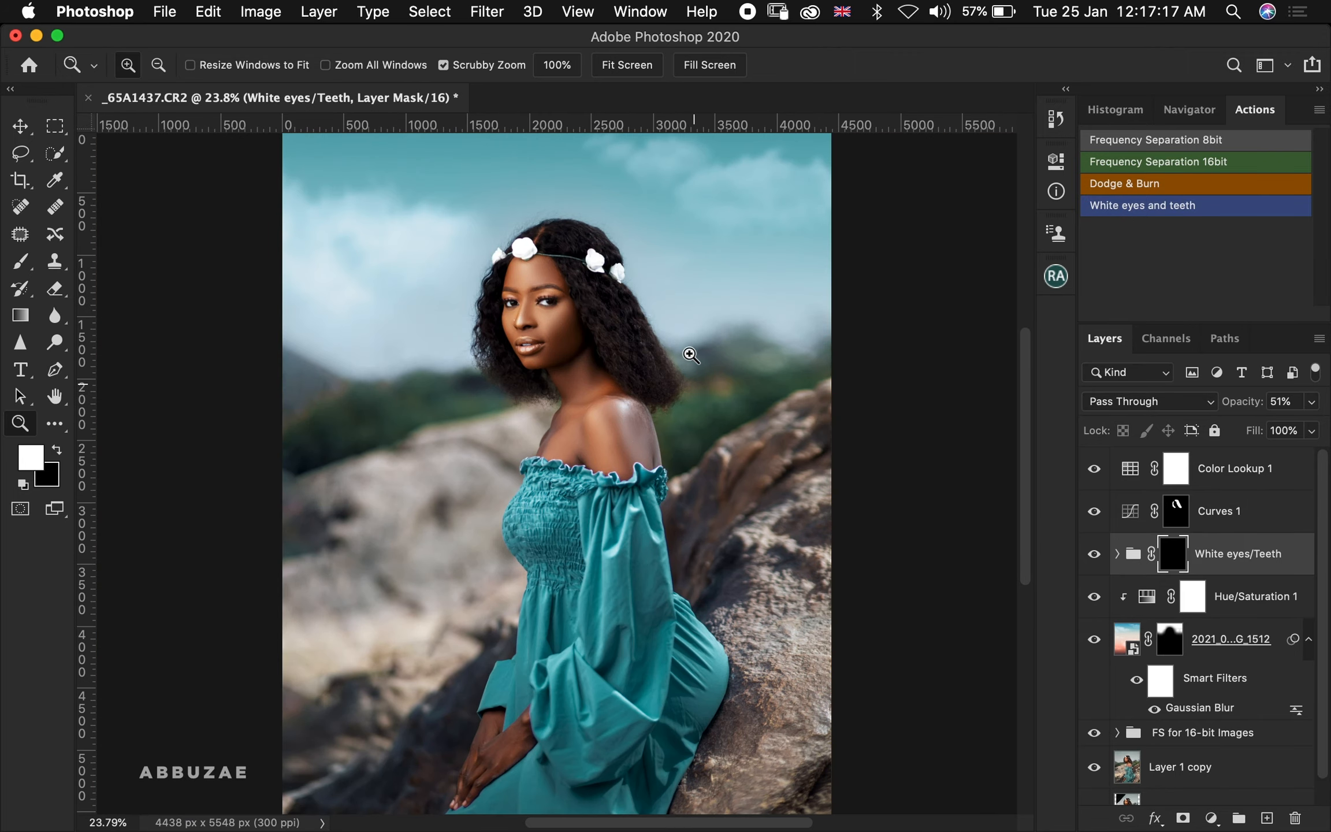
{"action": "left_click", "coordinate": [599, 436]}
{"action": "mouse_move", "coordinate": [598, 436]}
{"action": "left_mouse_down"}
{"action": "mouse_move", "coordinate": [555, 437]}
{"action": "mouse_move", "coordinate": [597, 422]}
{"action": "left_mouse_up"}
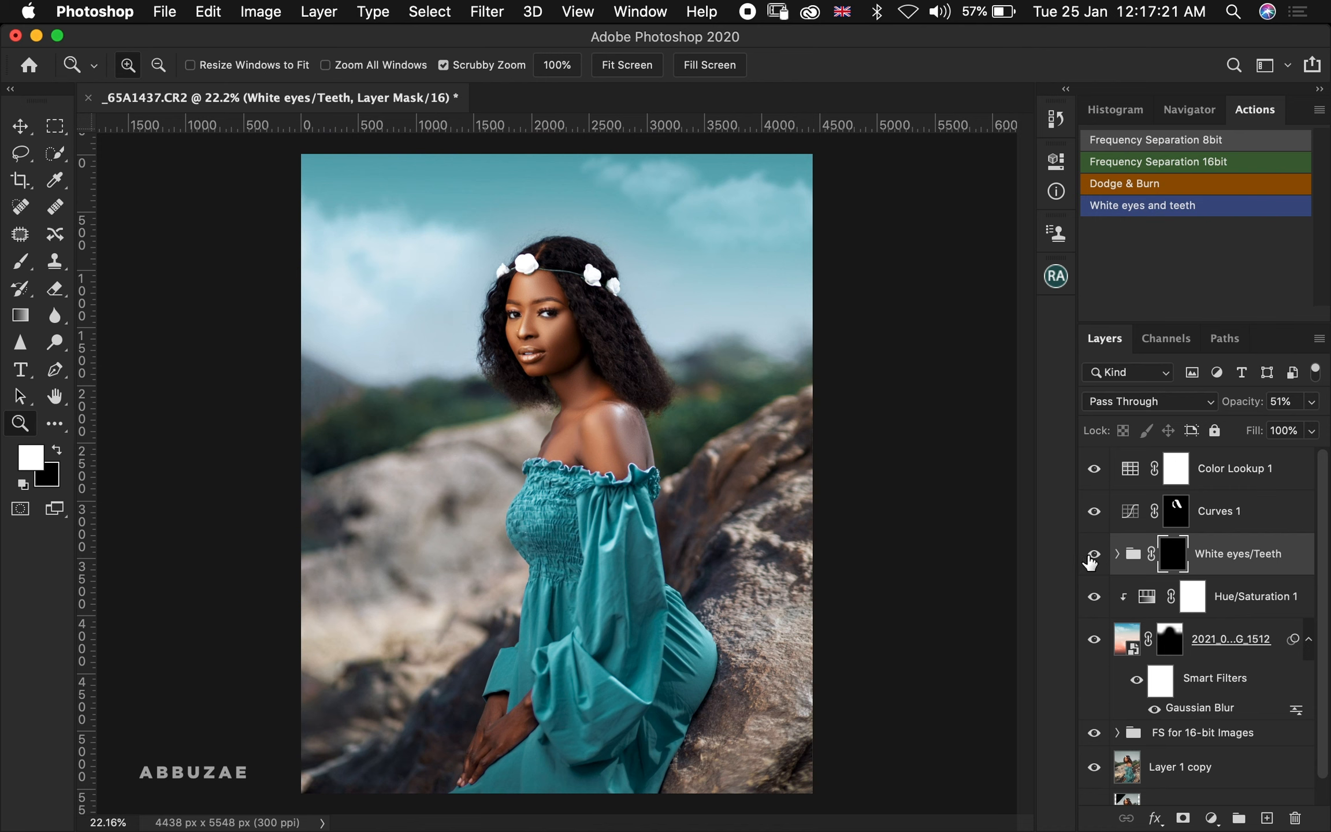
{"action": "left_click", "coordinate": [1091, 555]}
{"action": "left_click", "coordinate": [1090, 555]}
{"action": "left_click", "coordinate": [1093, 639]}
{"action": "left_click", "coordinate": [1093, 639]}
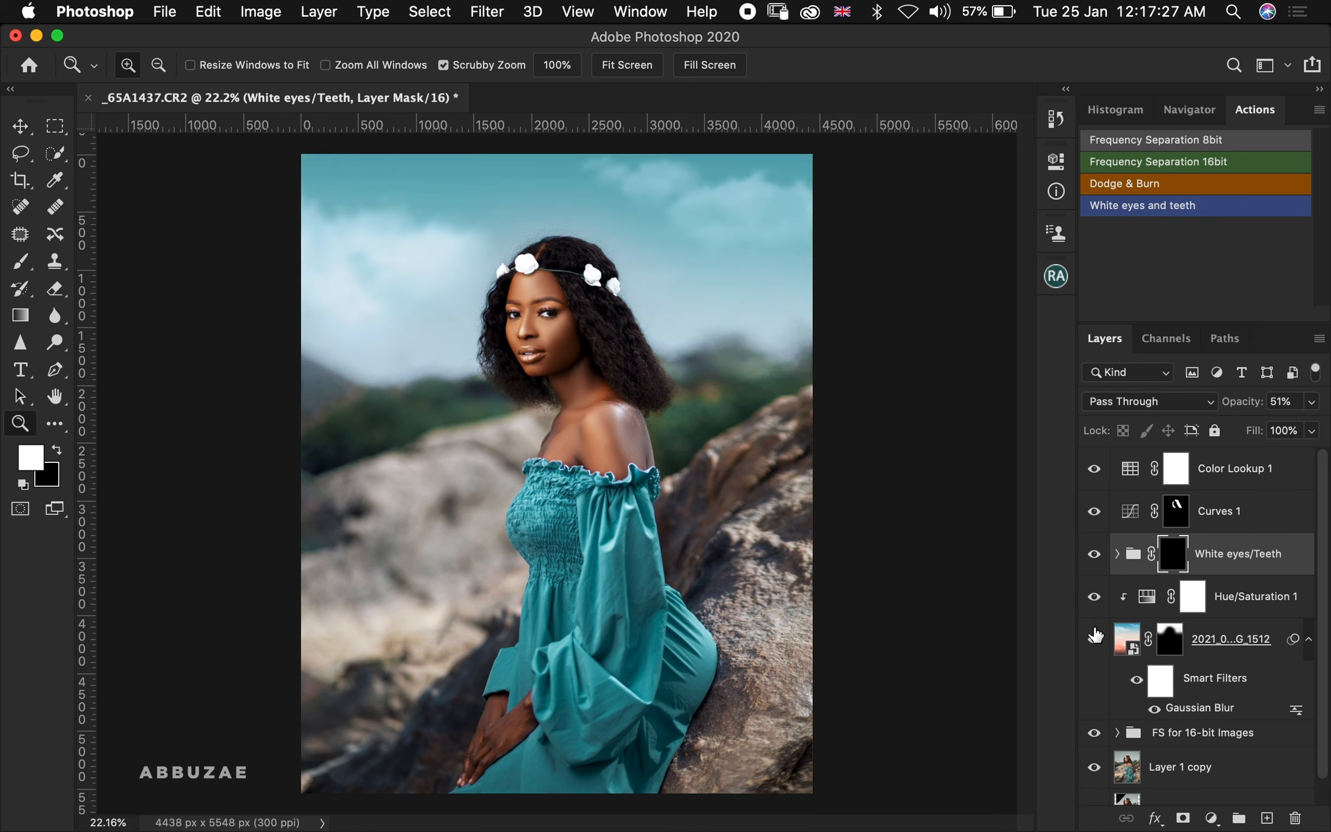
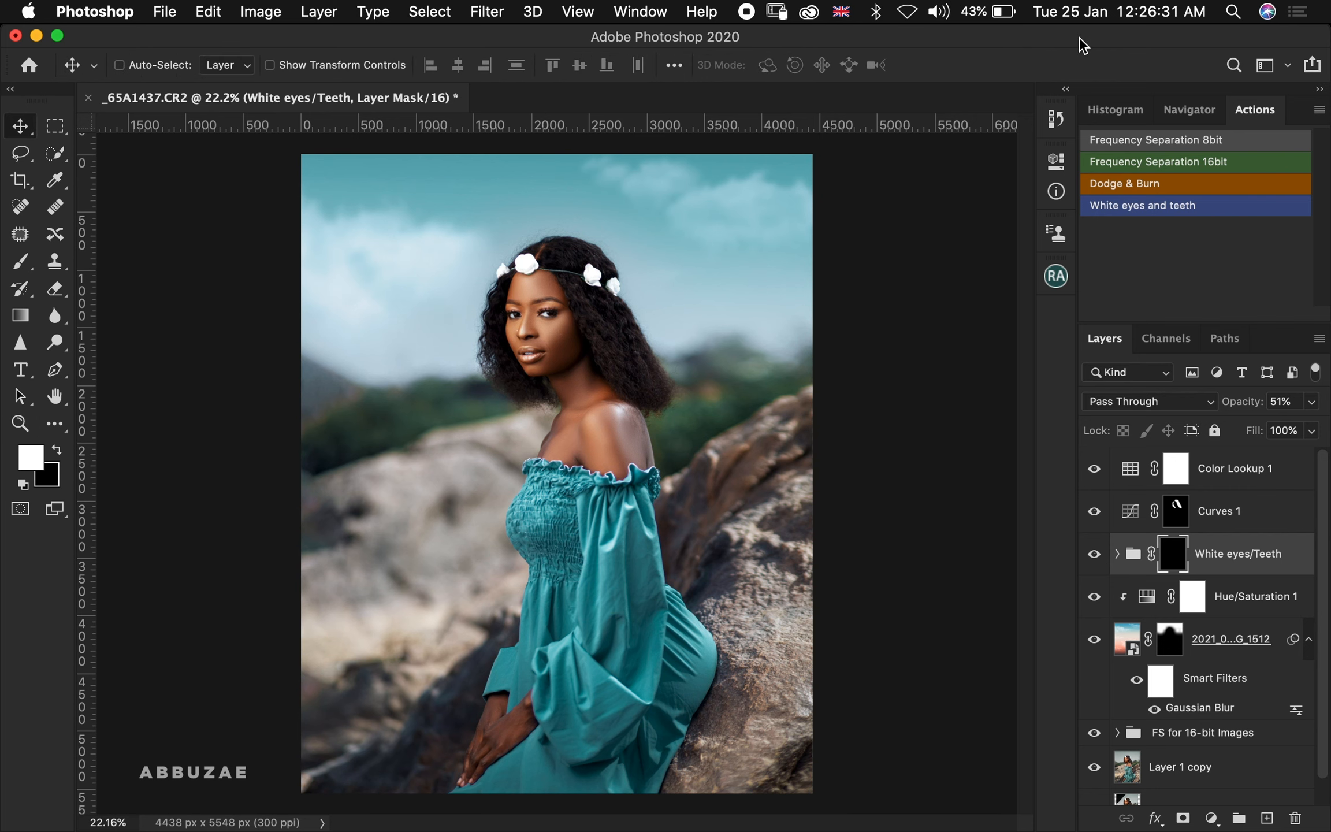
Open the Realistic-Tropical-Leaves-Overlay folder in Stocks and place the leaf image 06.png into the portrait
{"action": "left_click_drag", "start_coordinate": [1079, 40], "coordinate": [803, 41]}
{"action": "left_click", "coordinate": [1139, 177]}
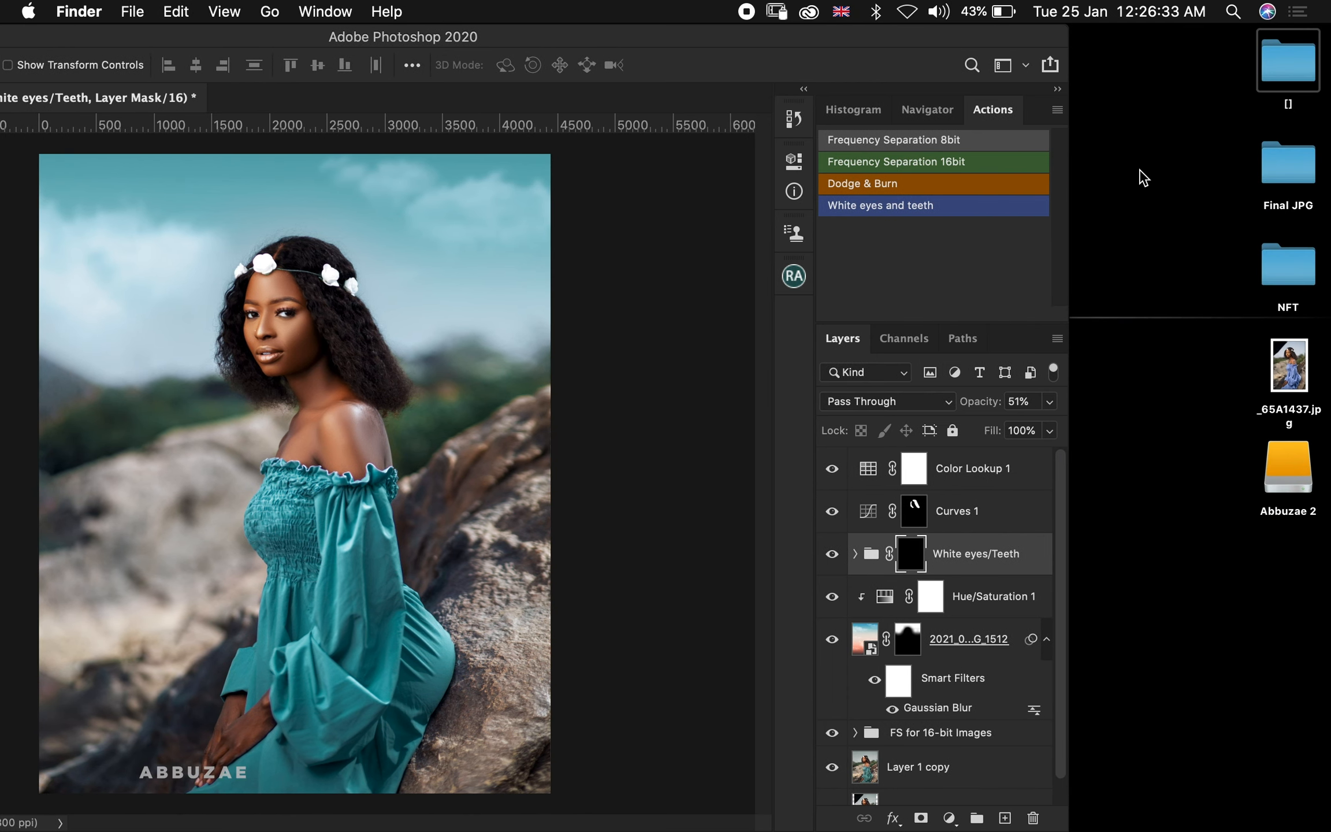
{"action": "double_click", "coordinate": [1281, 71]}
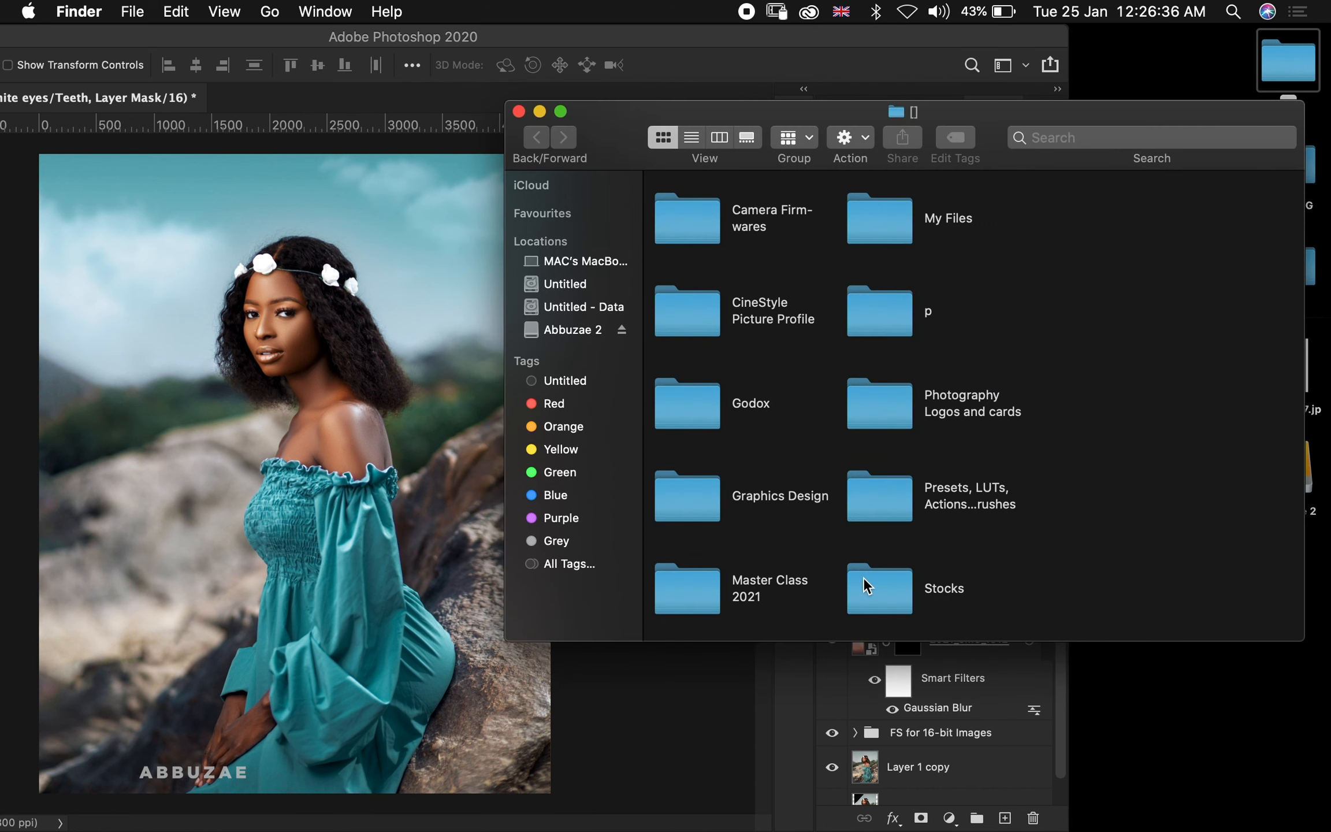
{"action": "left_click", "coordinate": [866, 585]}
{"action": "double_click", "coordinate": [864, 579]}
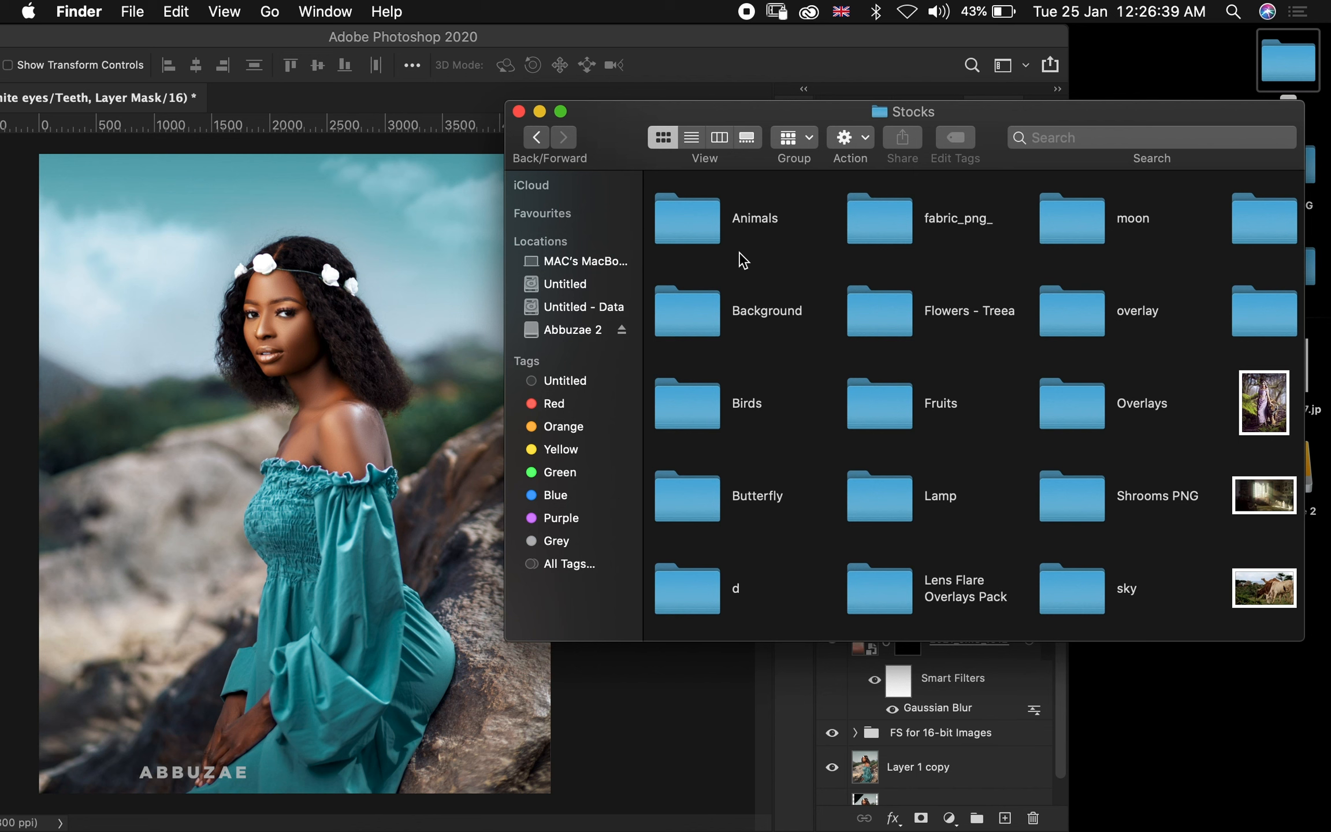
{"action": "double_click", "coordinate": [893, 307]}
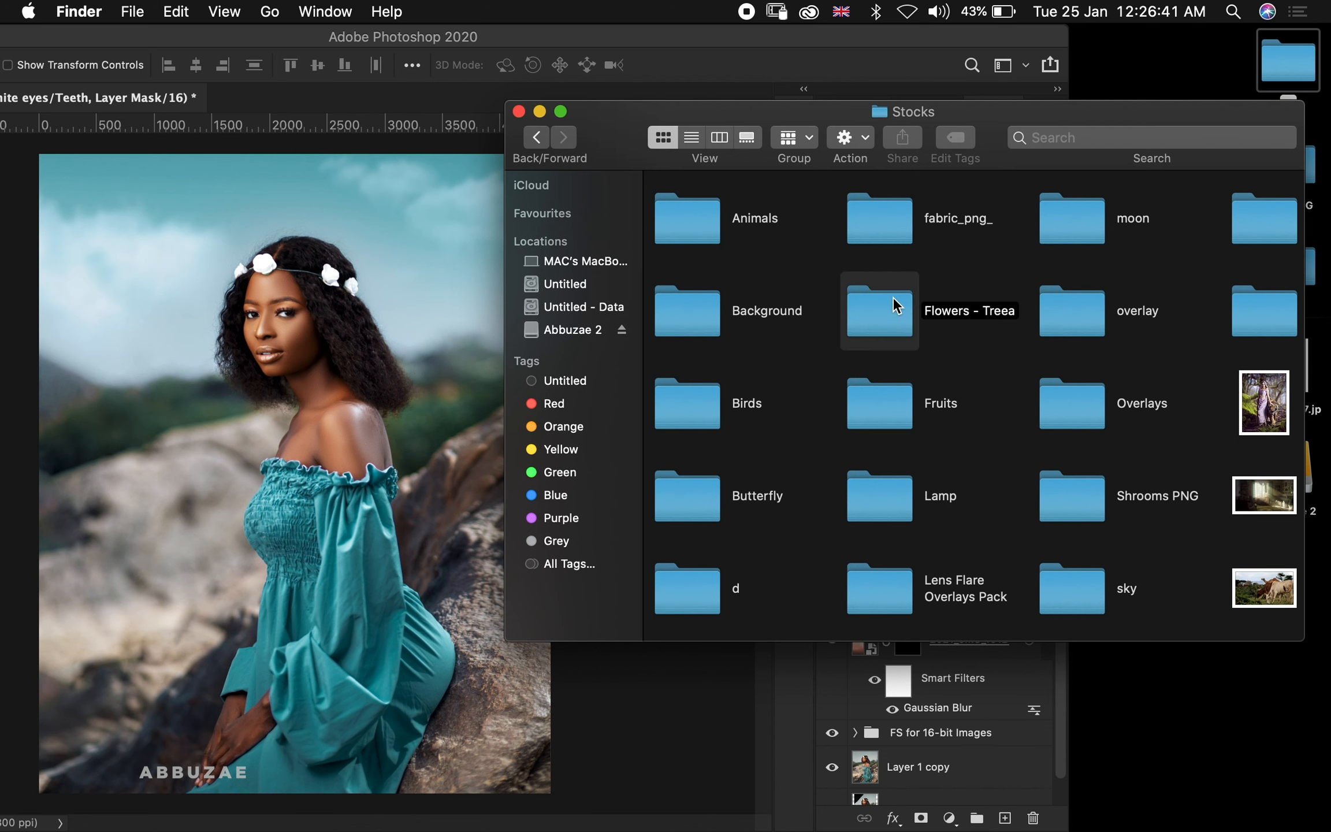
{"action": "double_click", "coordinate": [701, 313]}
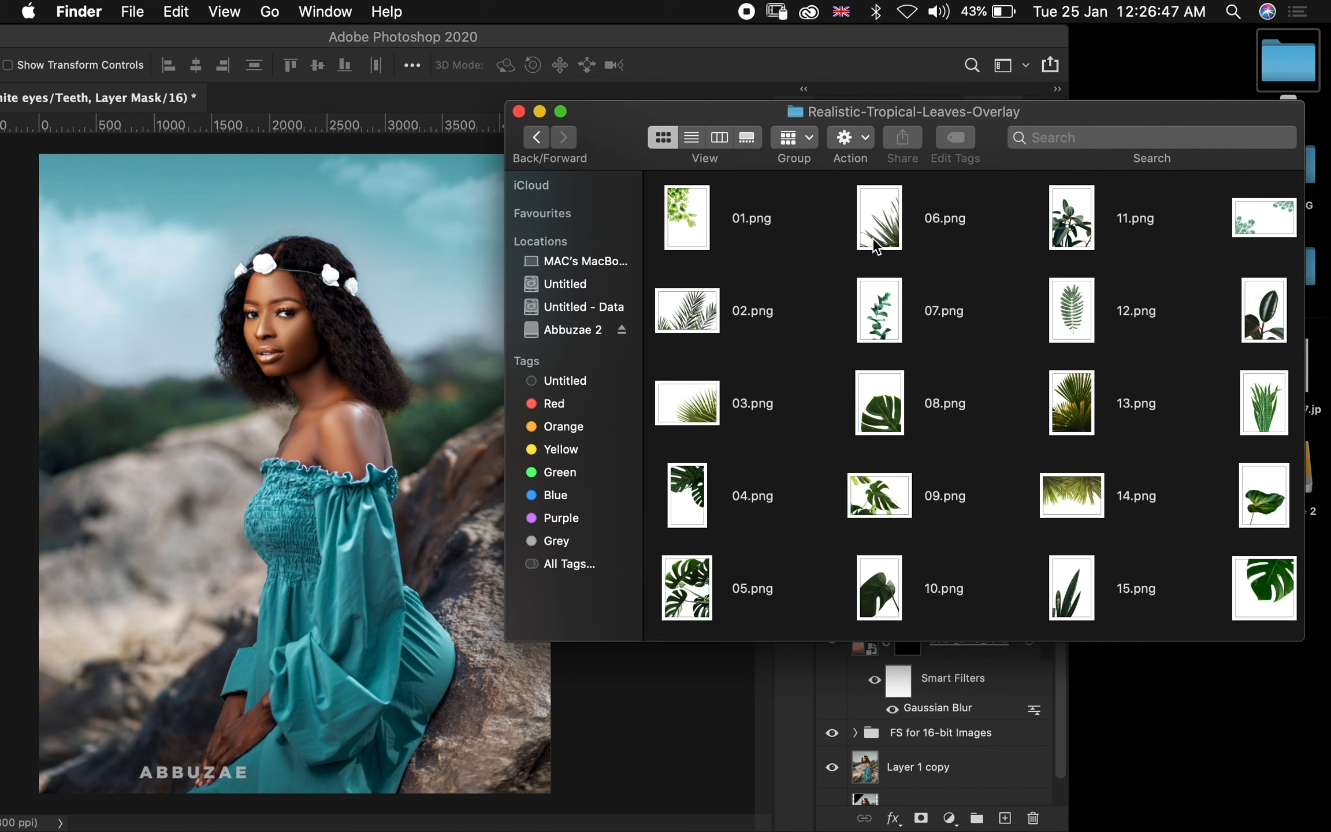
{"action": "left_click_drag", "start_coordinate": [881, 233], "coordinate": [260, 541]}
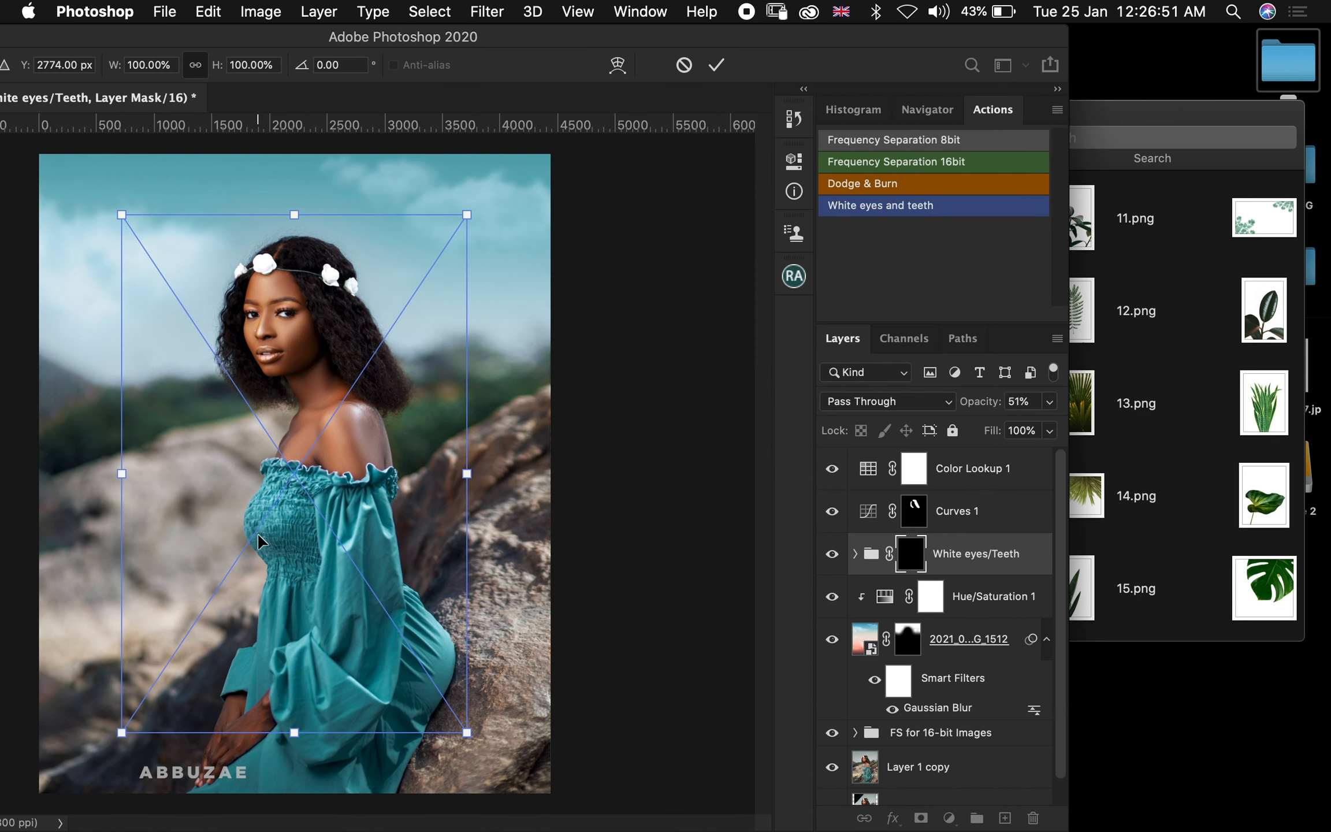
{"action": "double_click", "coordinate": [553, 38]}
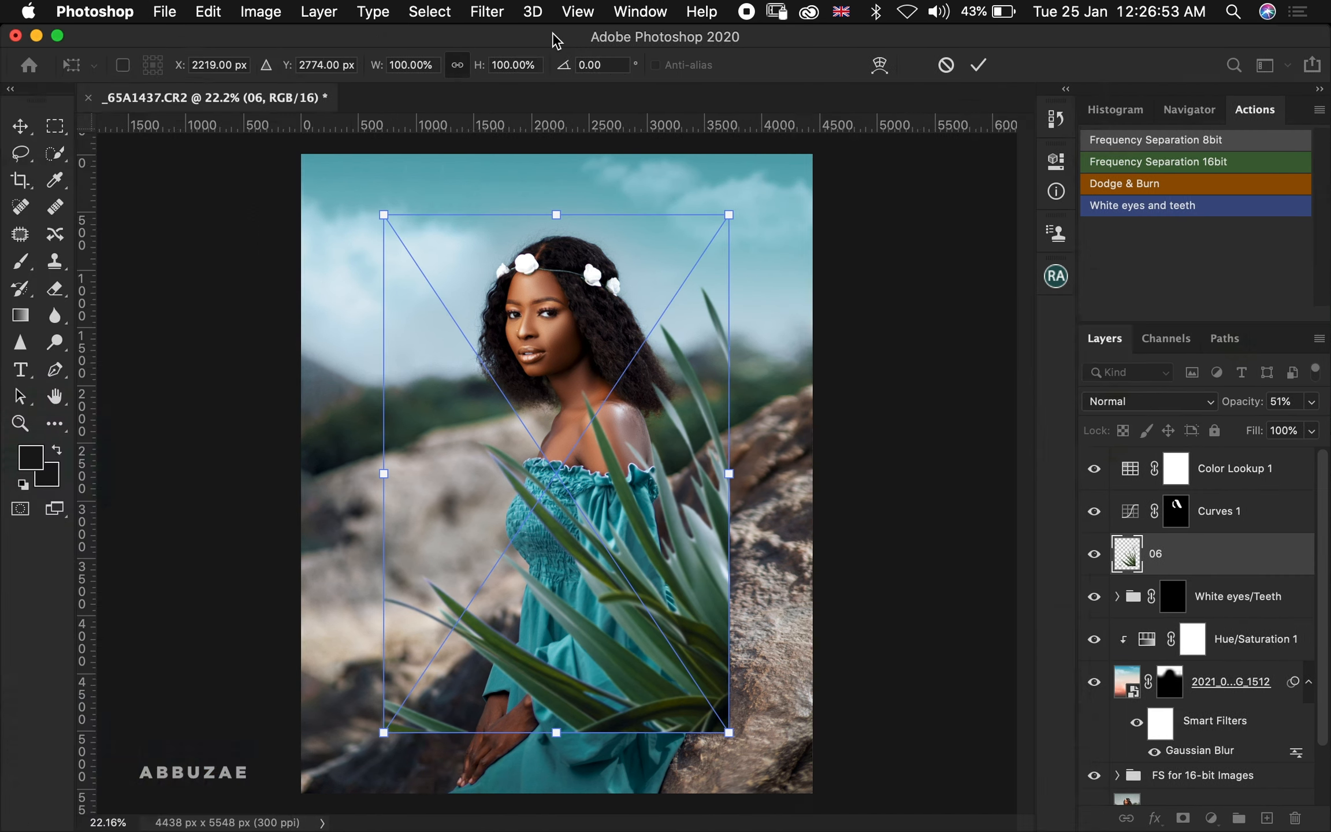
{"action": "left_click", "coordinate": [979, 66]}
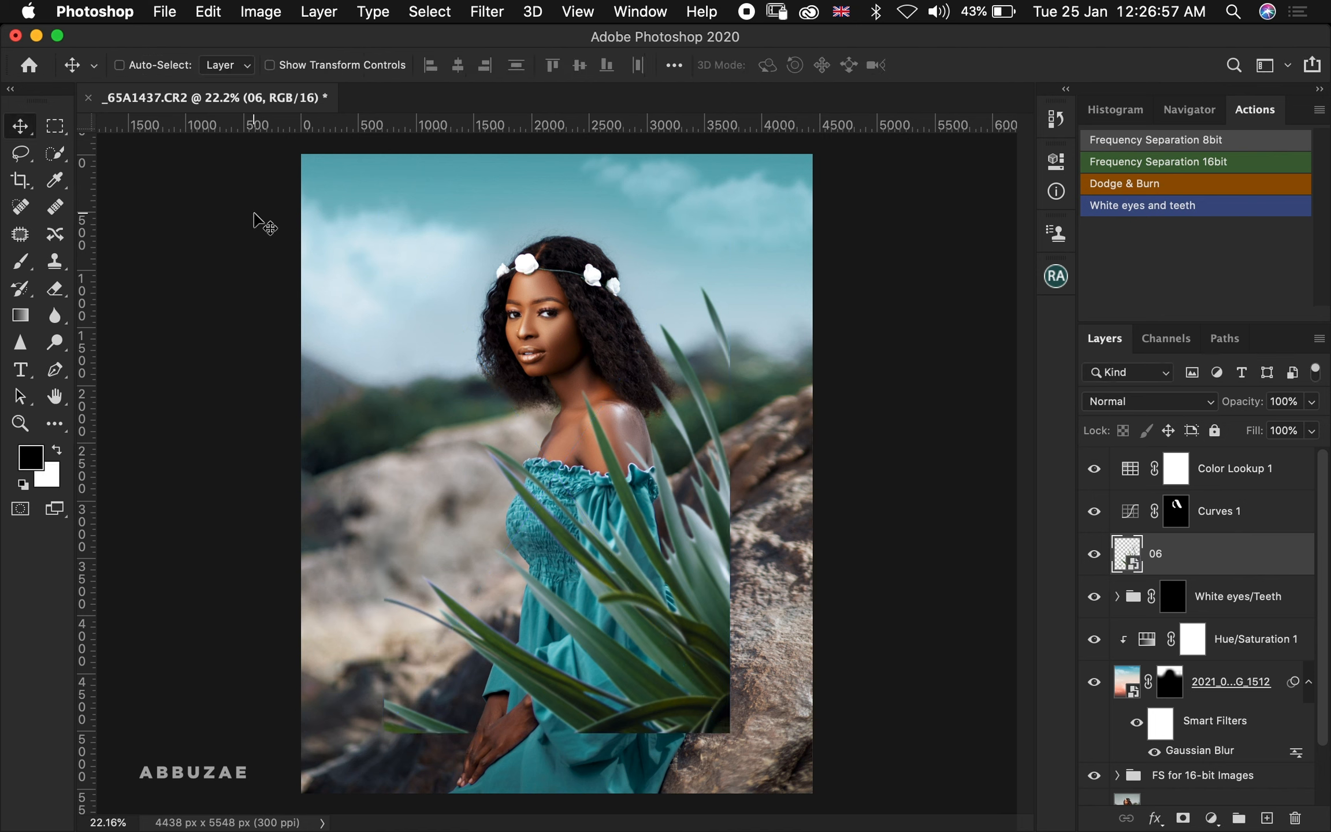
Flip the 06 leaf layer horizontally and move it down into the lower-left corner of the image
{"action": "left_click", "coordinate": [211, 13]}
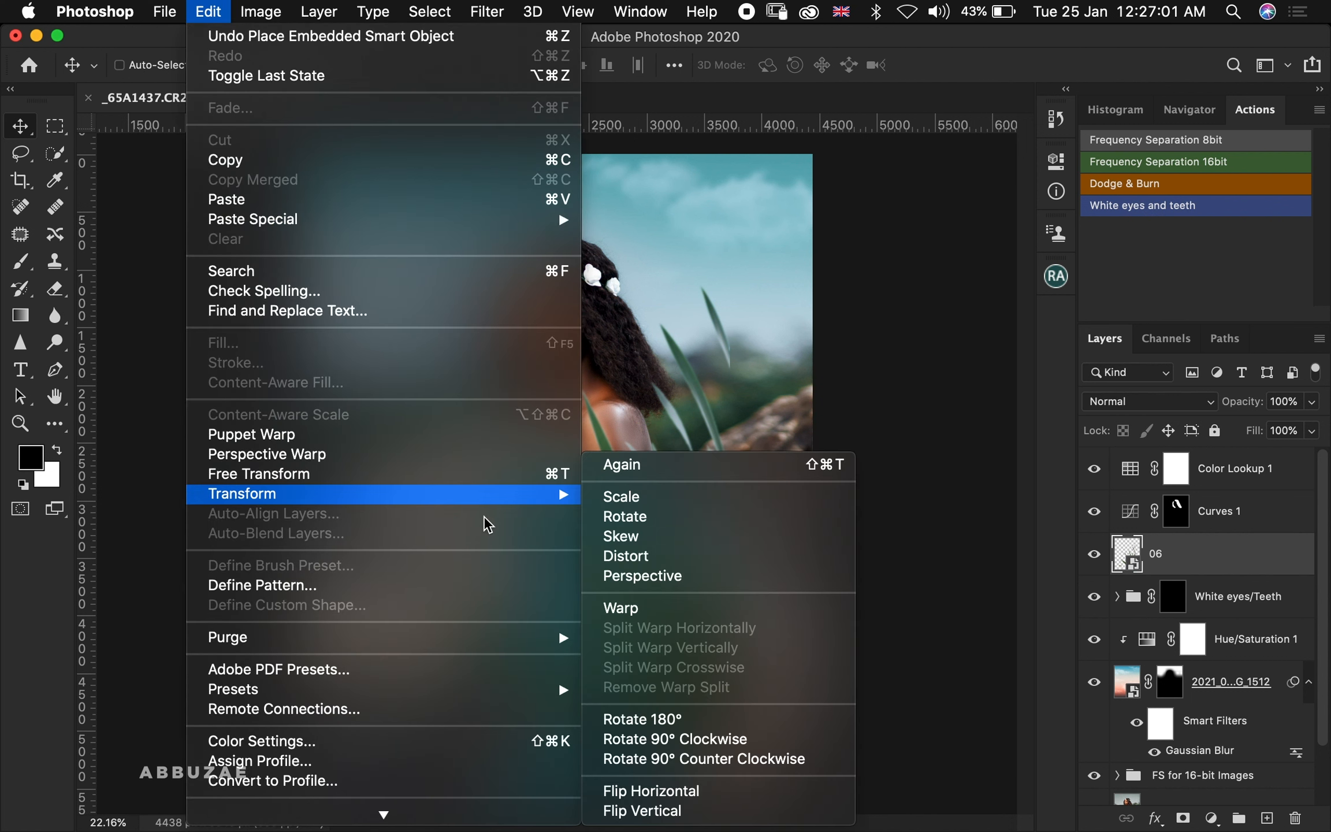
{"action": "mouse_move", "coordinate": [569, 508]}
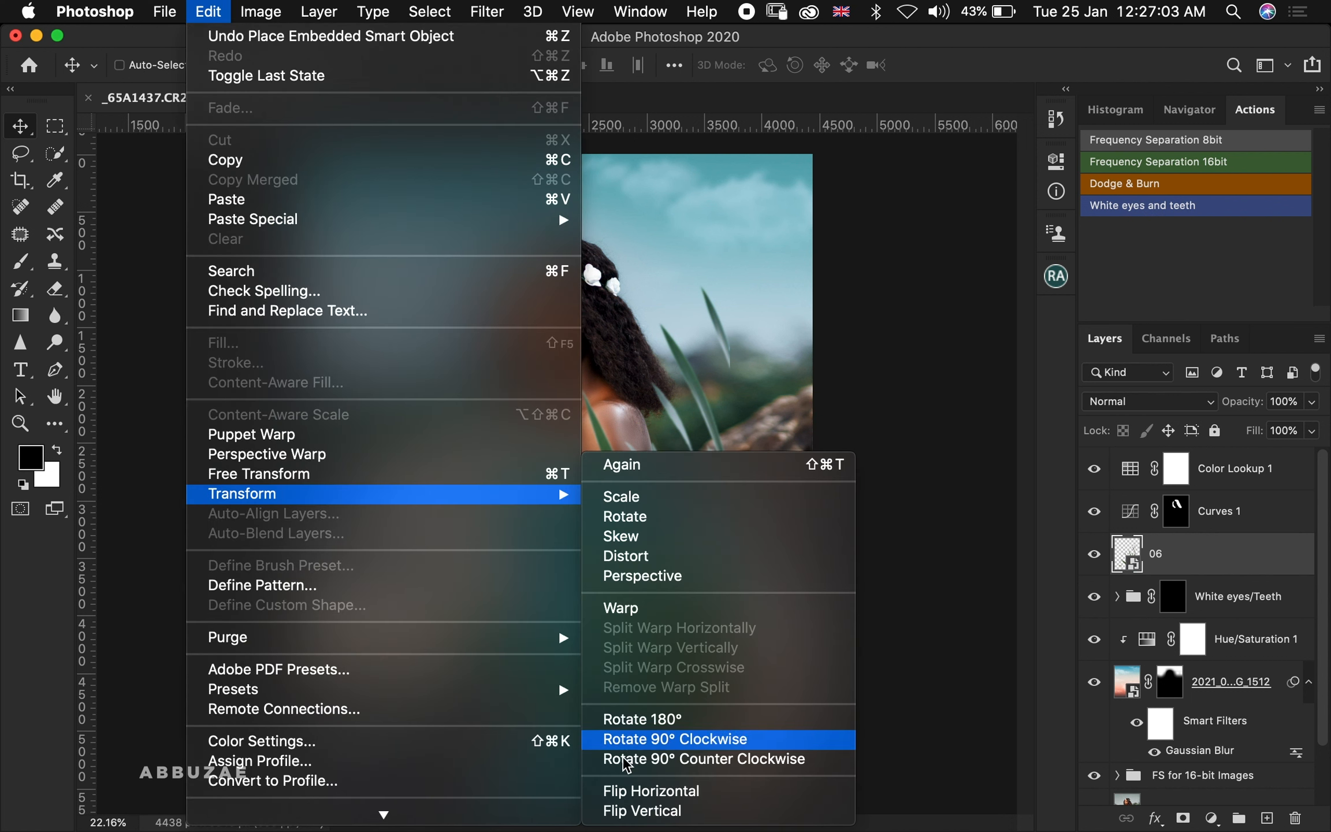
{"action": "left_click", "coordinate": [652, 792]}
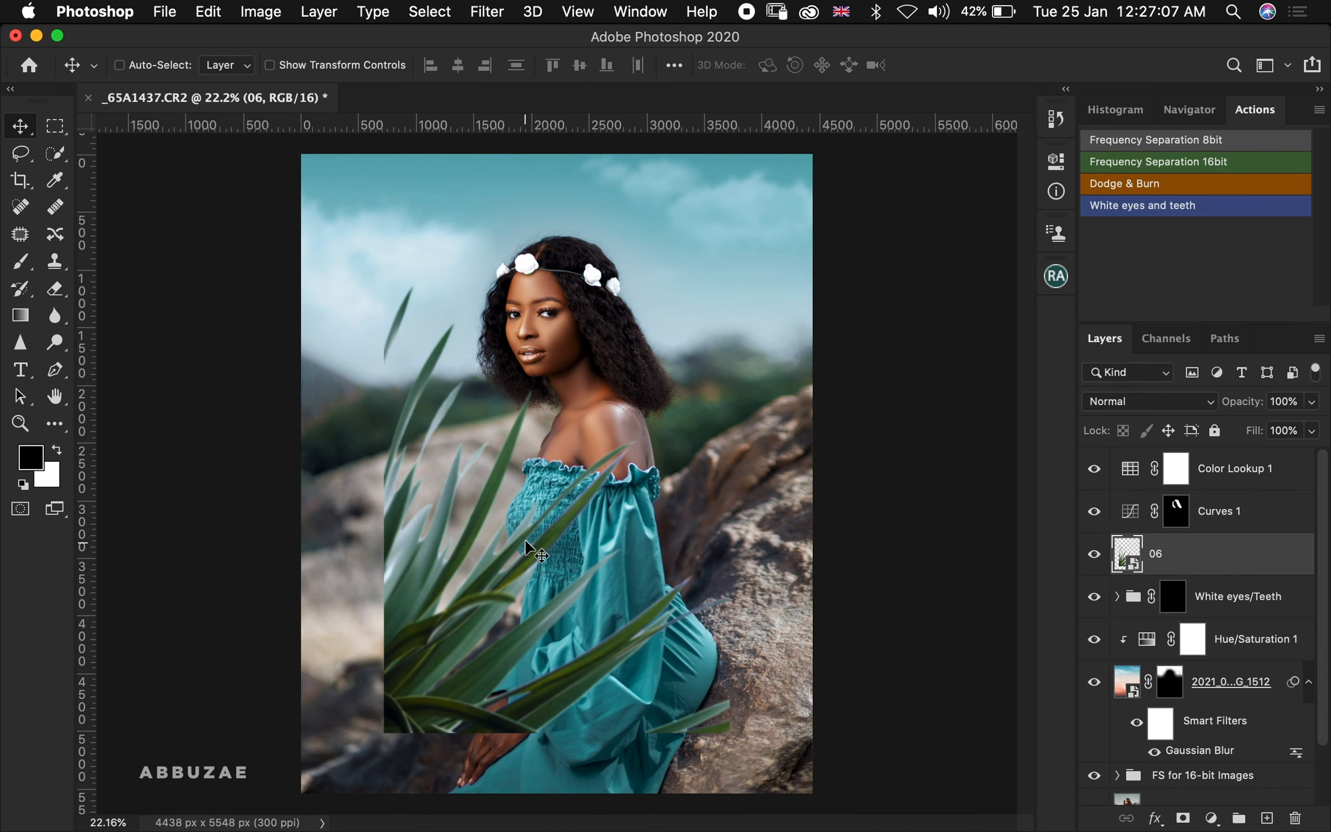
{"action": "scroll", "coordinate": [526, 541], "scroll_direction": "down", "scroll_amount": 5}
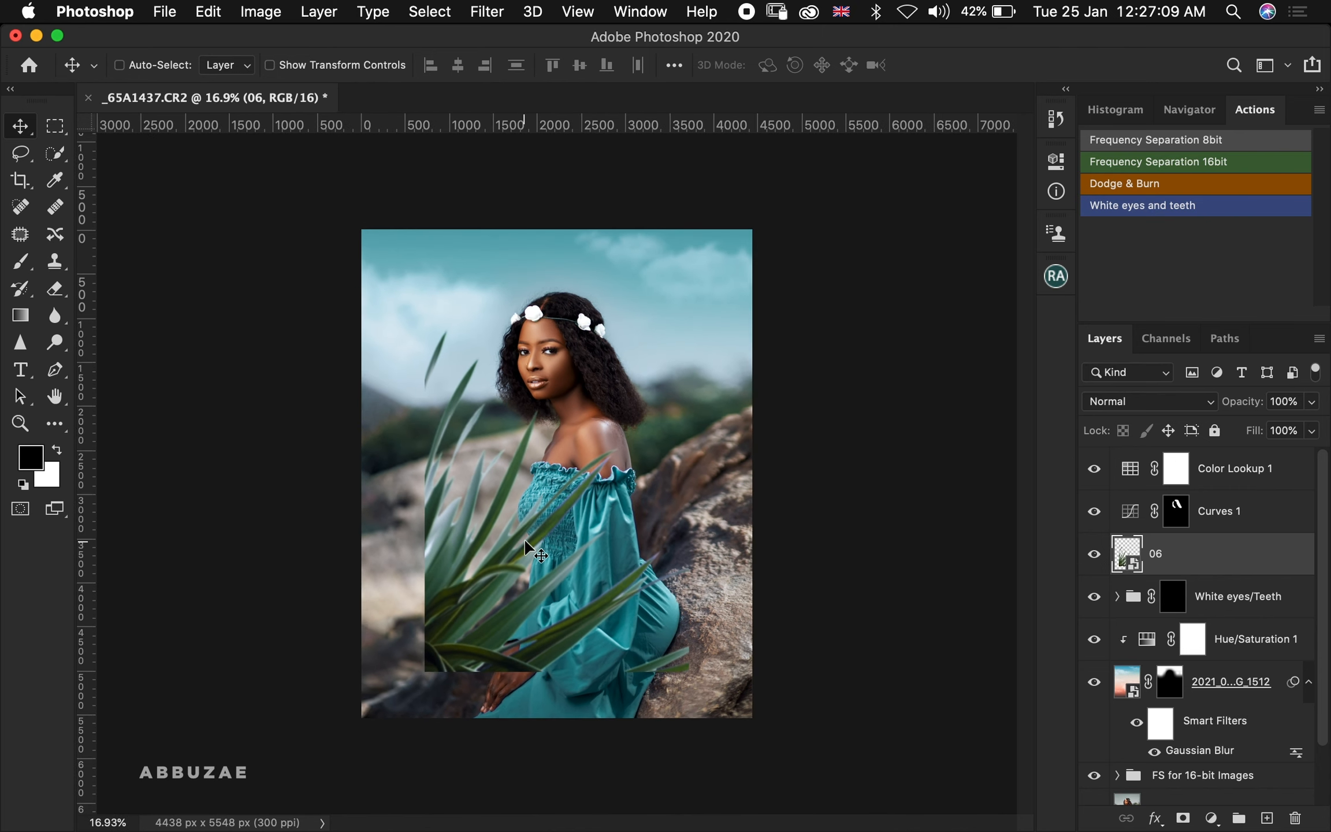
{"action": "left_click_drag", "start_coordinate": [475, 538], "coordinate": [385, 624]}
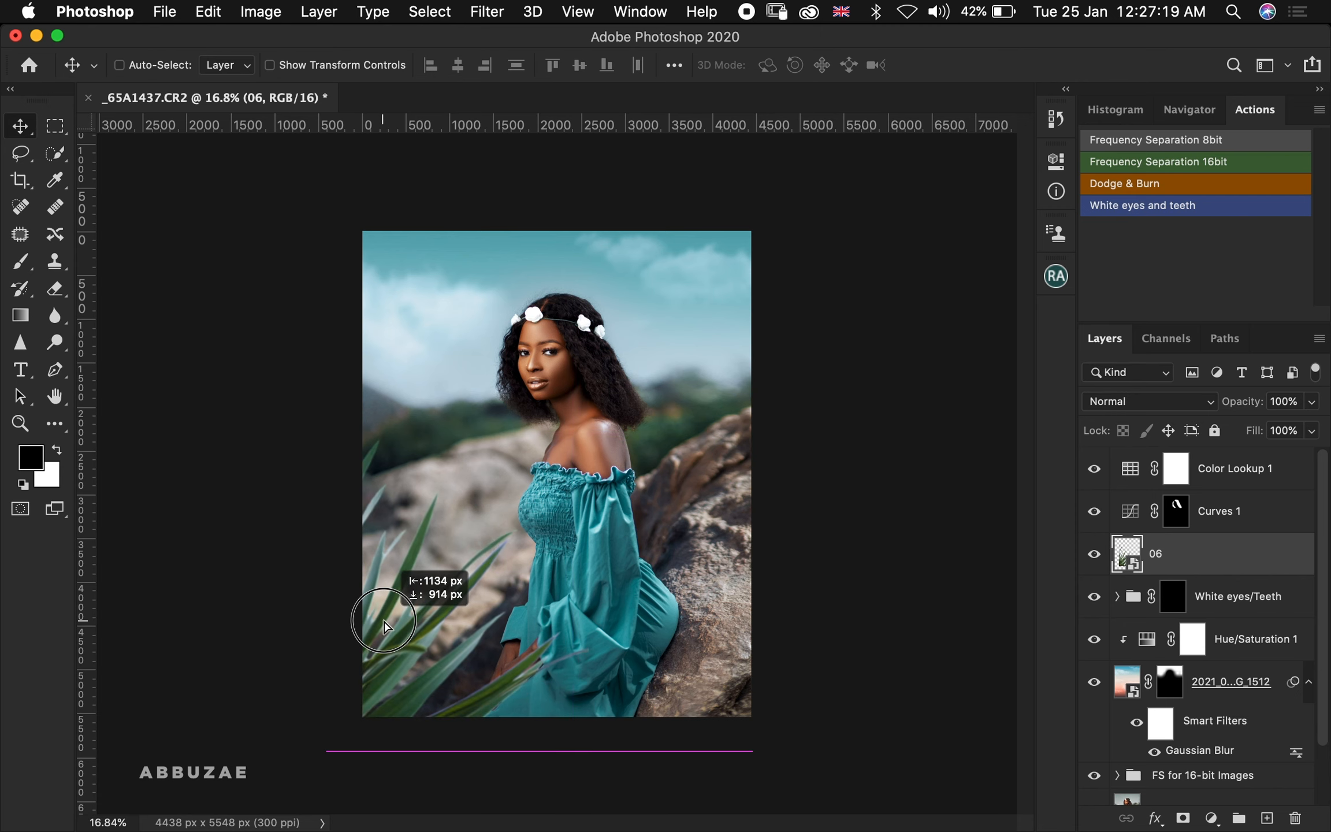
{"action": "mouse_move", "coordinate": [384, 624]}
{"action": "left_mouse_down"}
{"action": "mouse_move", "coordinate": [338, 637]}
{"action": "mouse_move", "coordinate": [357, 620]}
{"action": "mouse_move", "coordinate": [370, 652]}
{"action": "mouse_move", "coordinate": [383, 641]}
{"action": "left_mouse_up"}
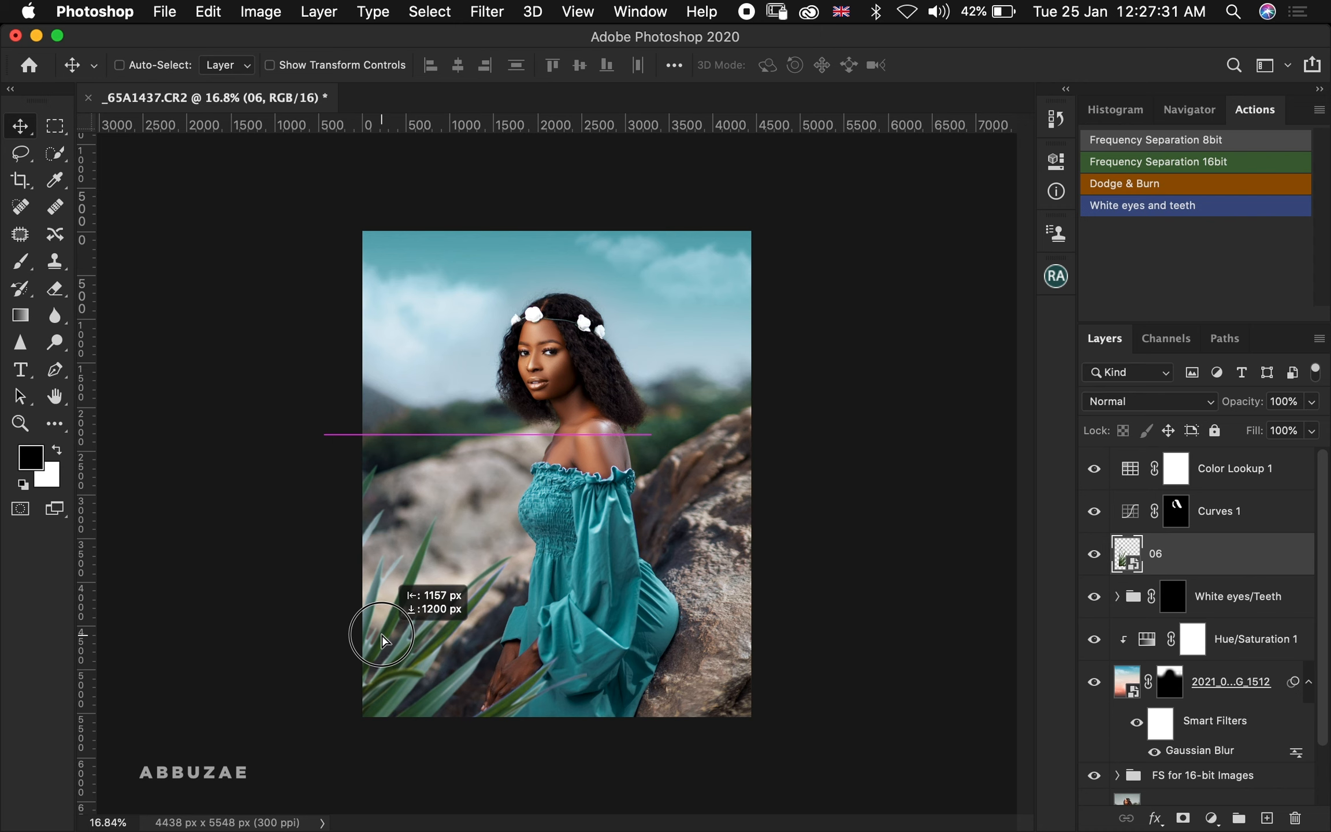
{"action": "left_click_drag", "start_coordinate": [383, 640], "coordinate": [389, 645]}
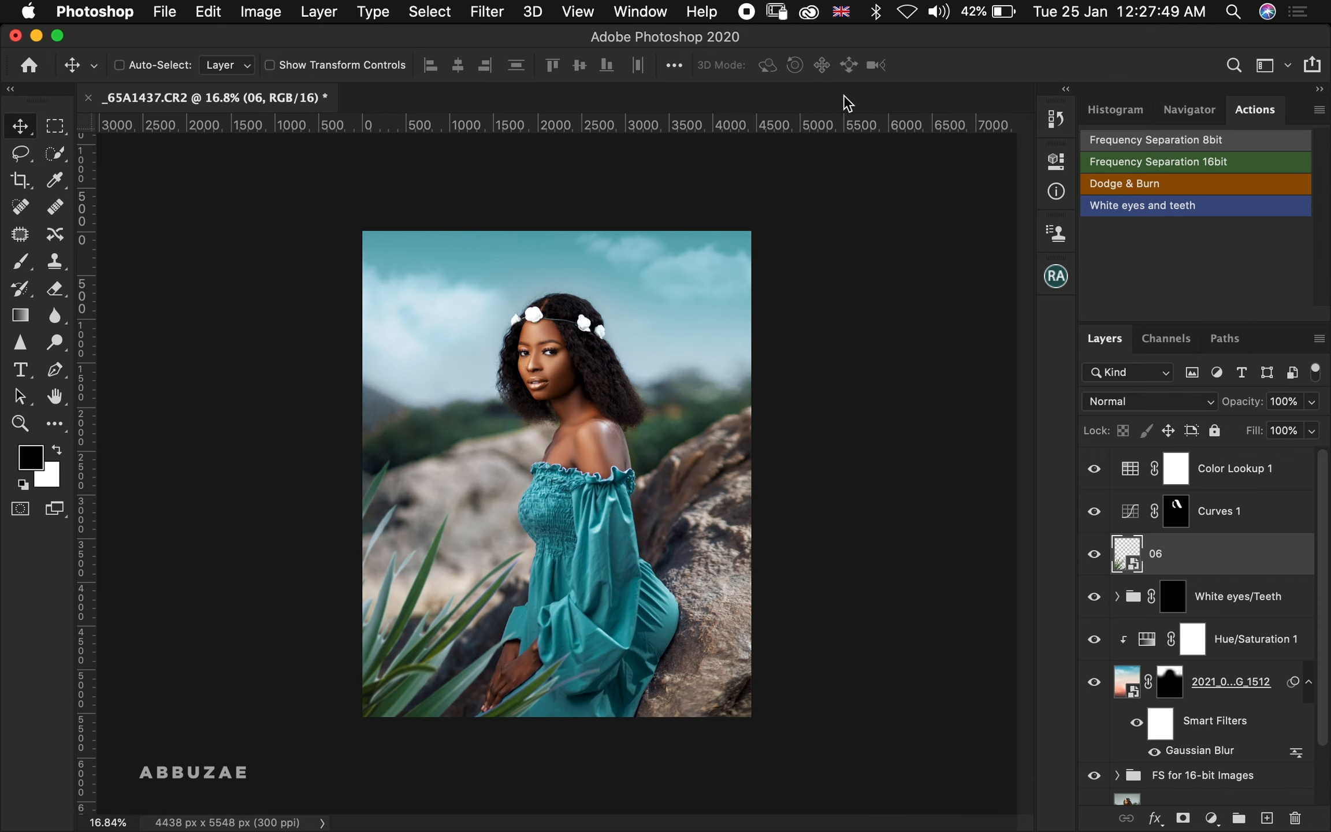
Place the leaf image 03.png from the same overlay folder into the portrait
{"action": "left_click_drag", "start_coordinate": [1009, 37], "coordinate": [352, 74]}
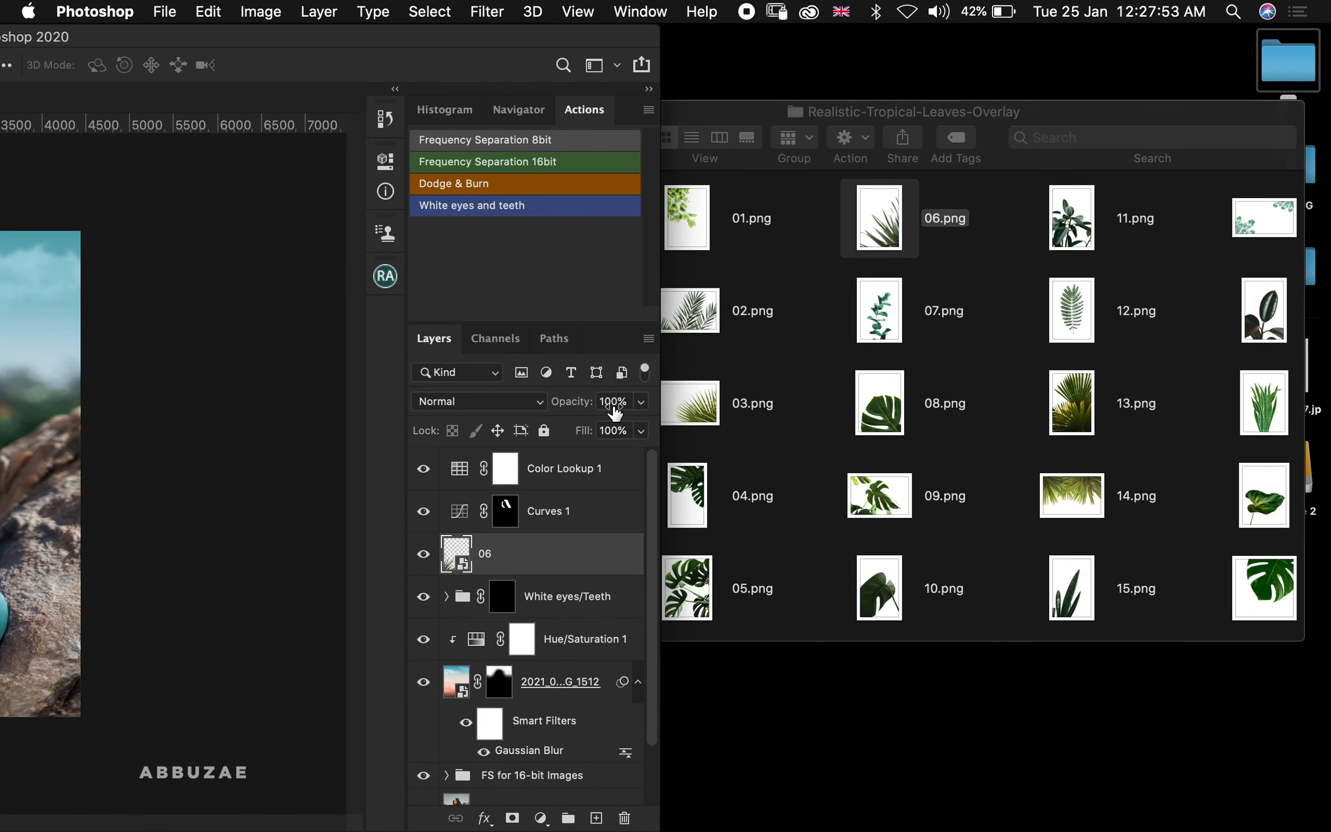
{"action": "scroll", "coordinate": [802, 318], "scroll_direction": "right", "scroll_amount": 10}
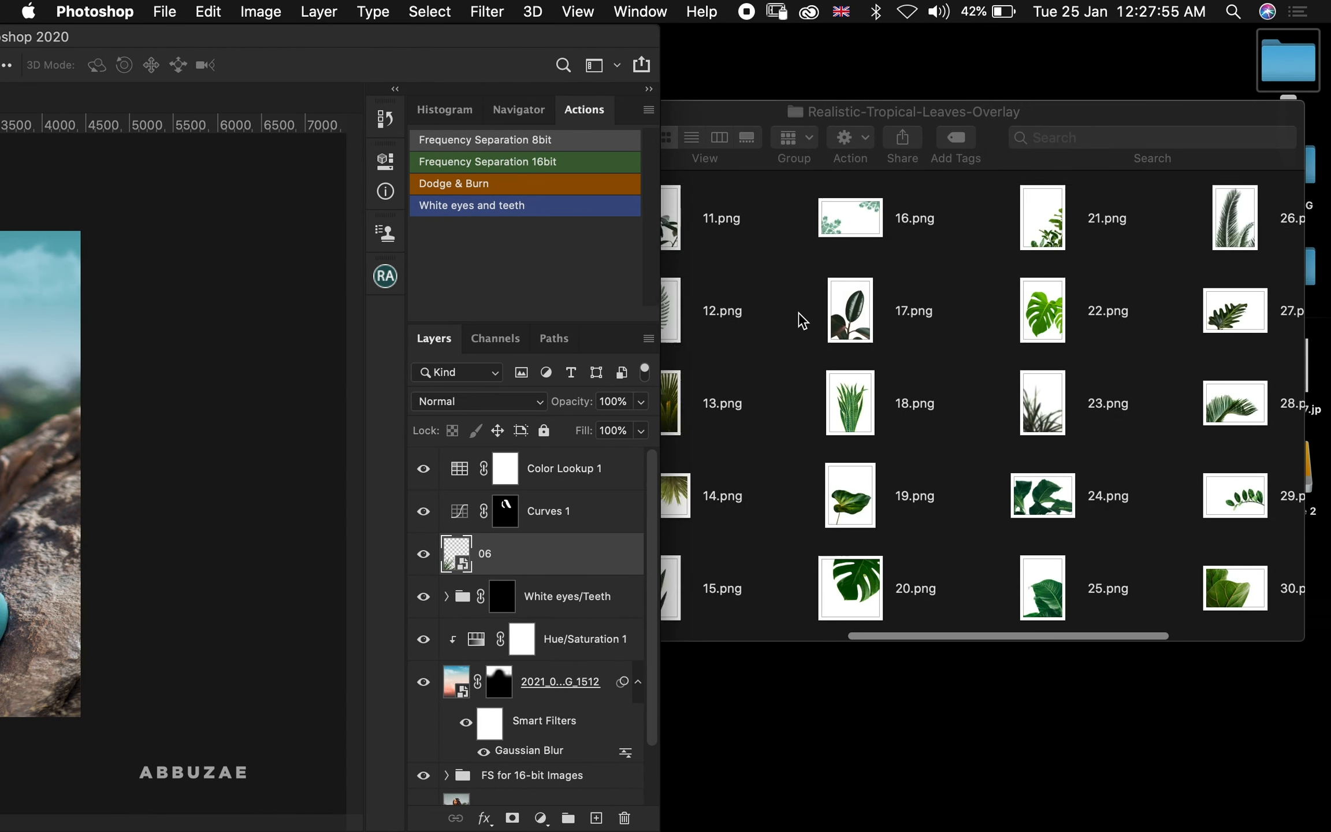
{"action": "scroll", "coordinate": [802, 318], "scroll_direction": "left", "scroll_amount": 10}
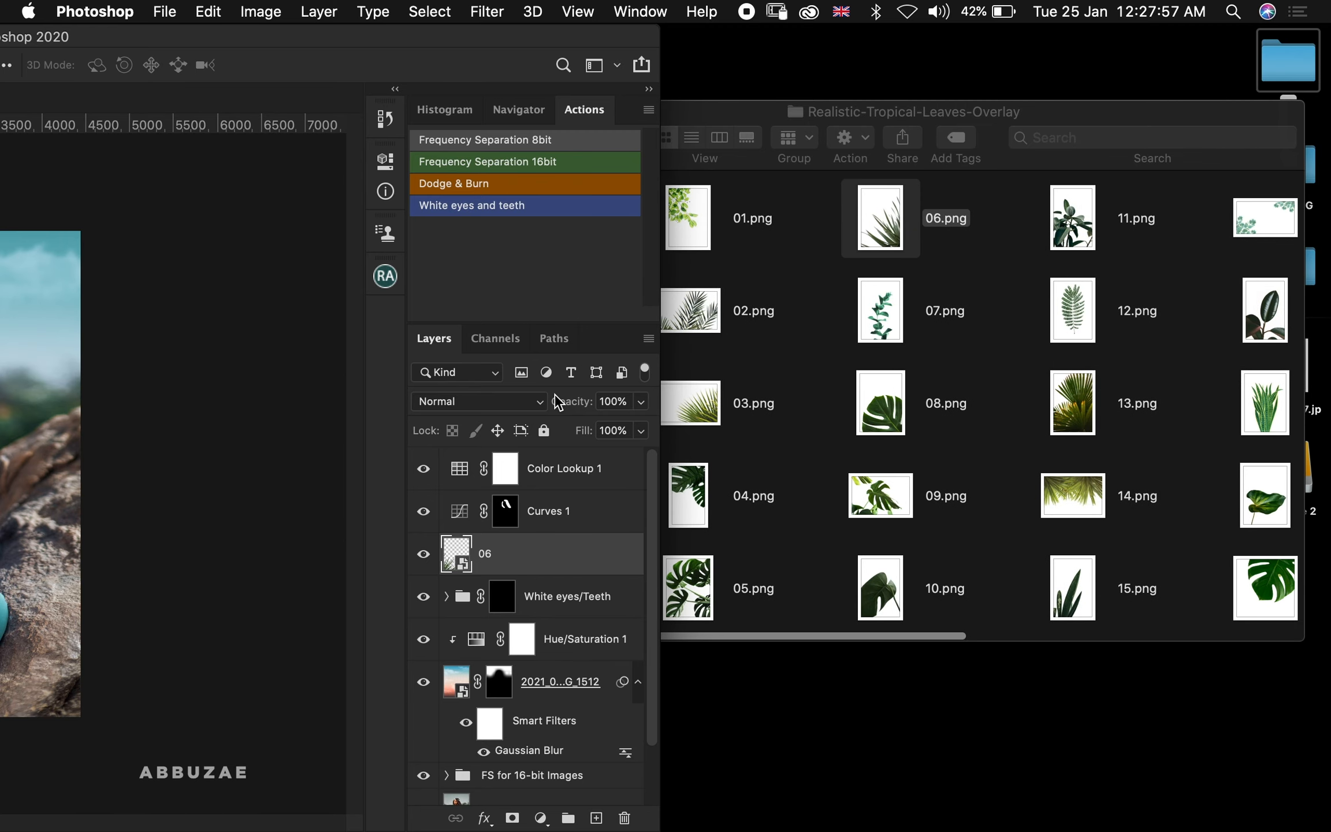
{"action": "left_click_drag", "start_coordinate": [704, 411], "coordinate": [27, 507]}
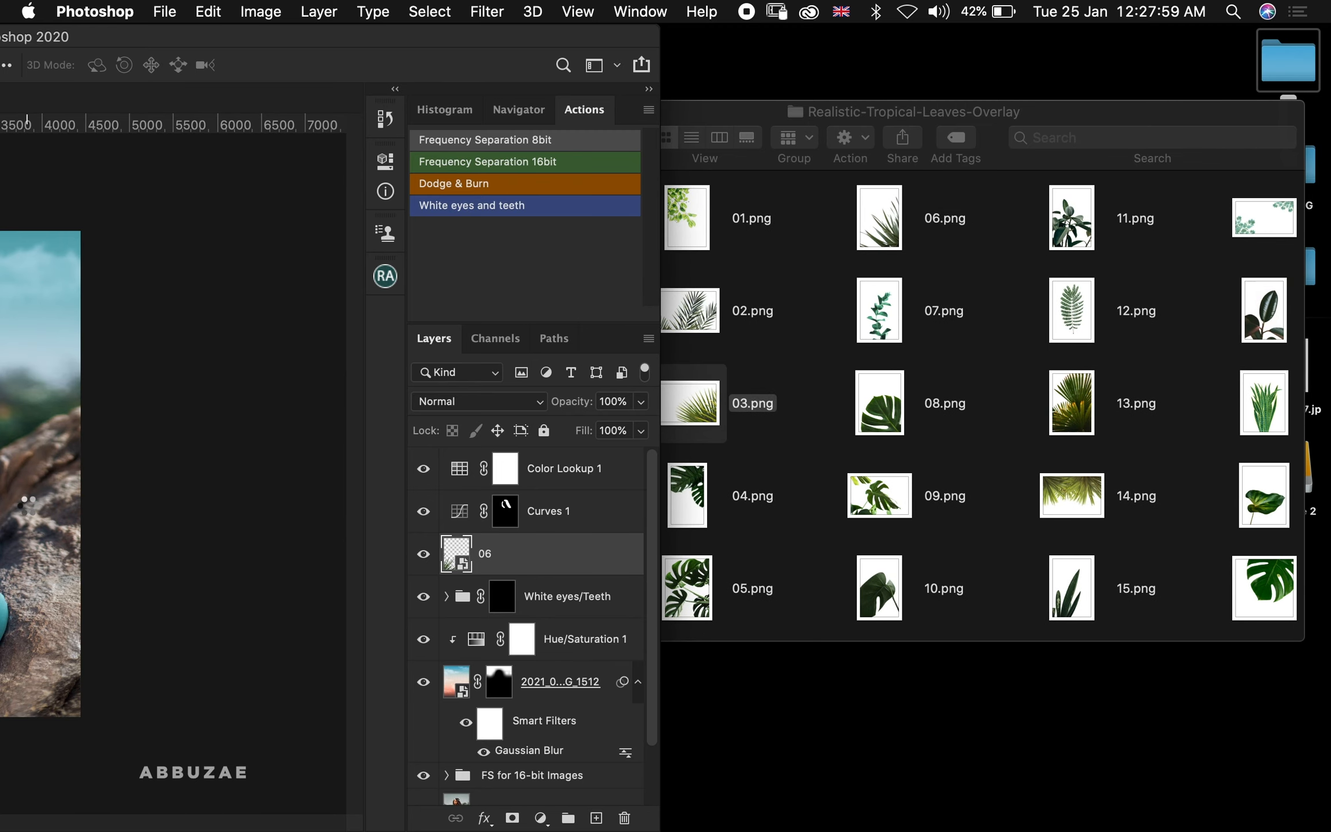
{"action": "double_click", "coordinate": [294, 35]}
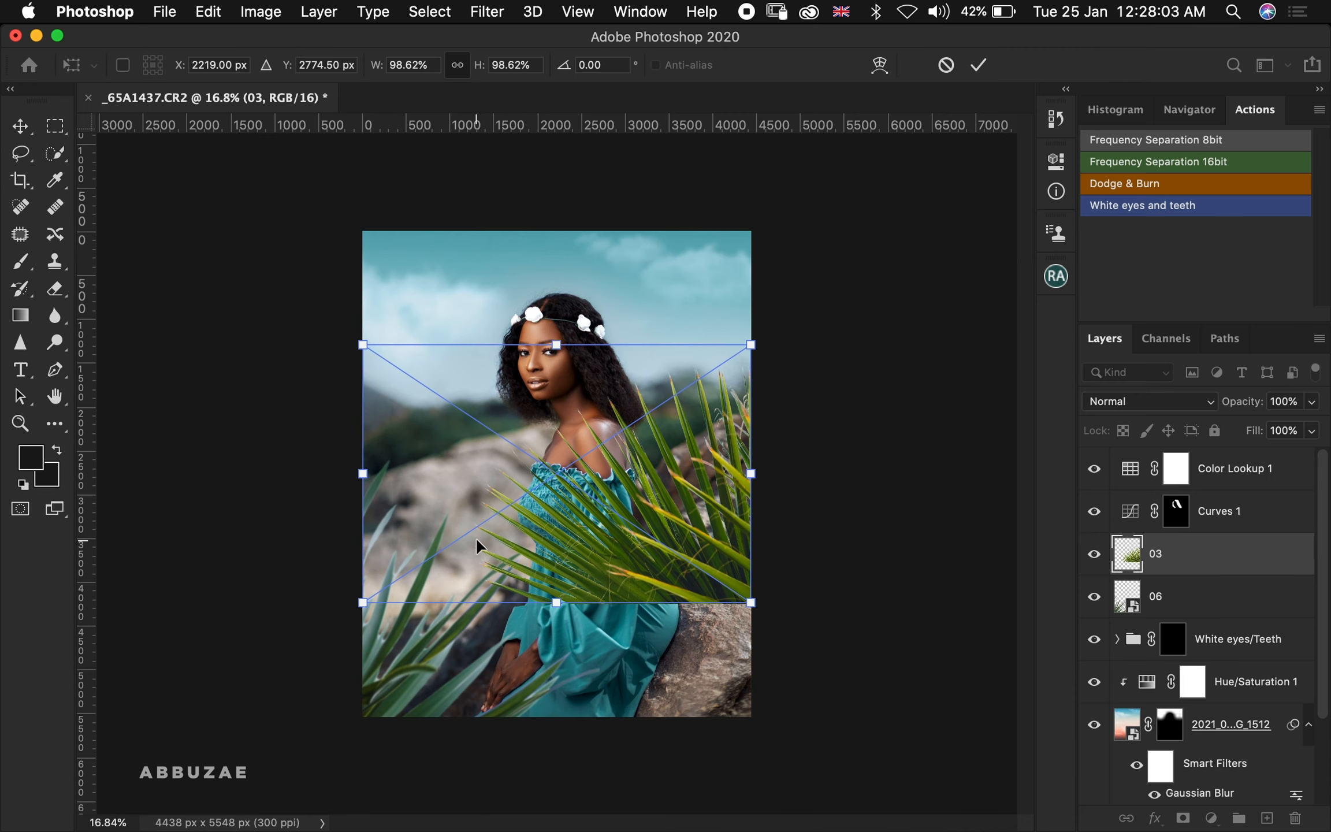
Move the 03 leaves to the lower-right corner, aligning them with the bottom edge, and commit the placement
{"action": "left_click_drag", "start_coordinate": [642, 523], "coordinate": [731, 675]}
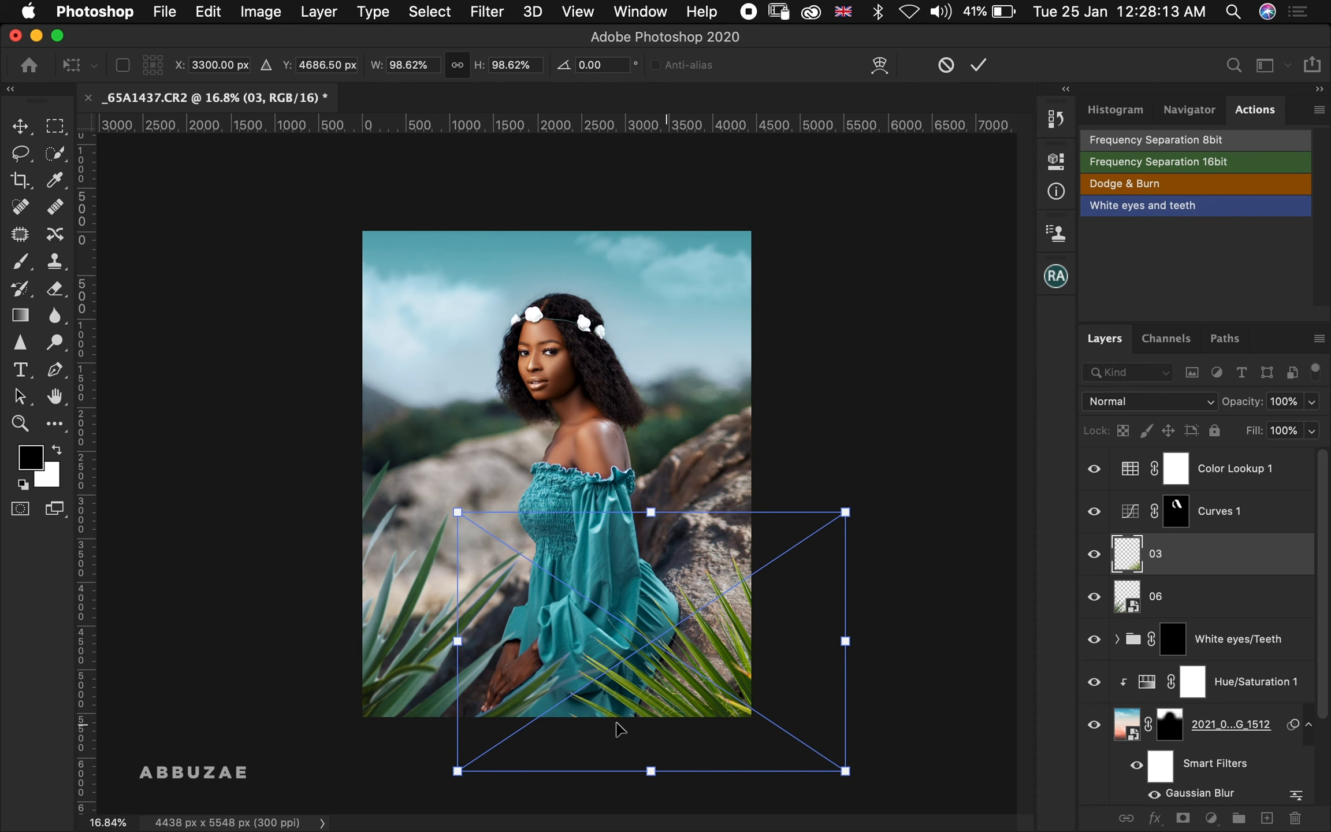
{"action": "left_click_drag", "start_coordinate": [614, 683], "coordinate": [626, 627]}
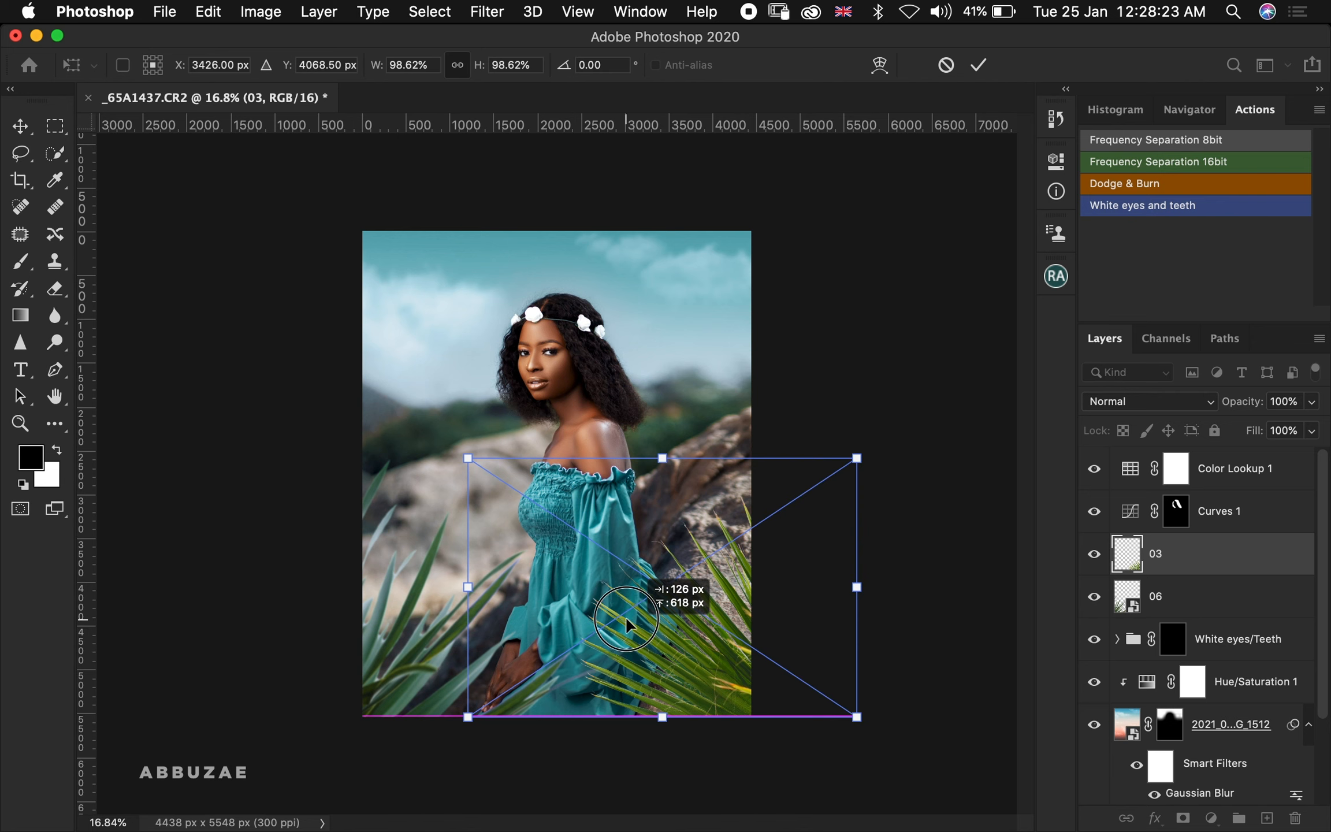
{"action": "left_click_drag", "start_coordinate": [627, 619], "coordinate": [626, 619]}
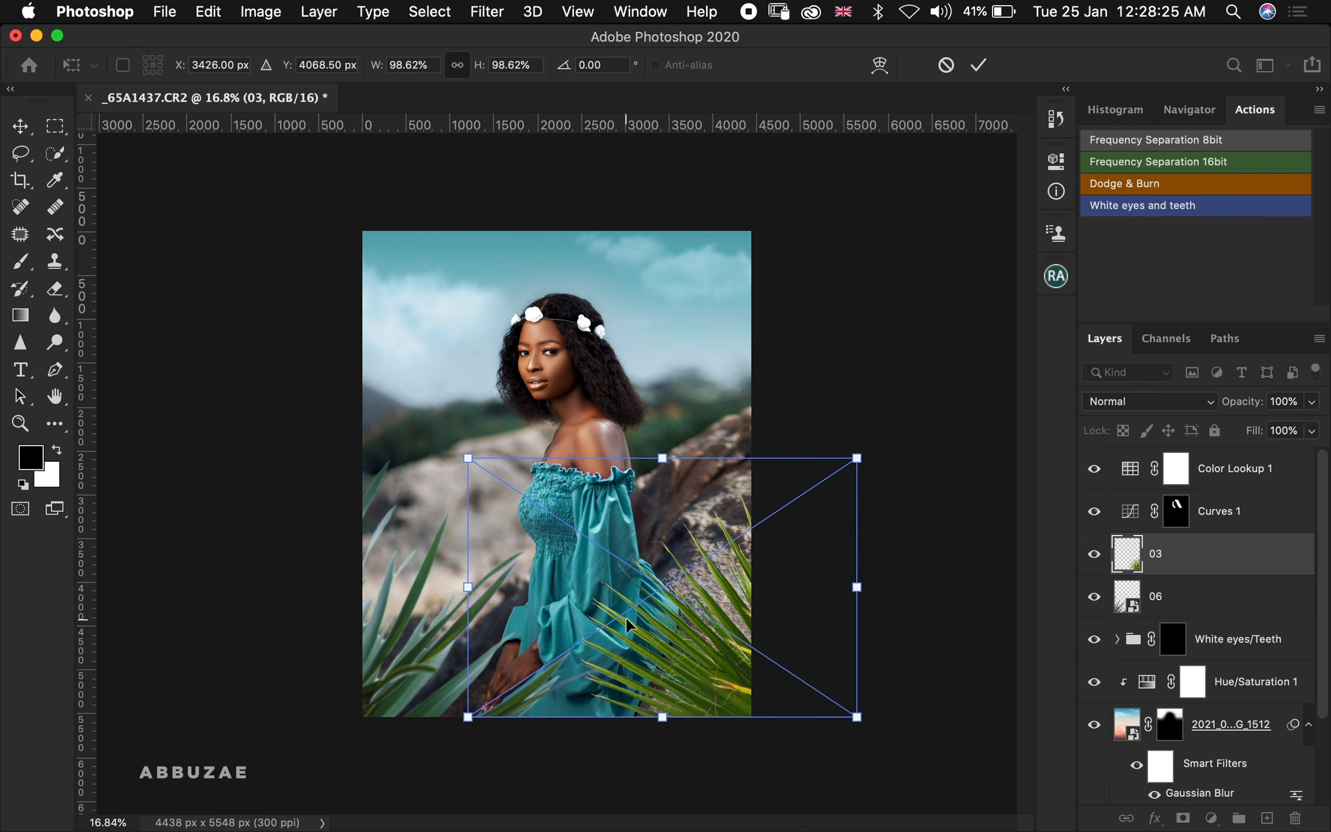
{"action": "left_click_drag", "start_coordinate": [661, 669], "coordinate": [646, 673]}
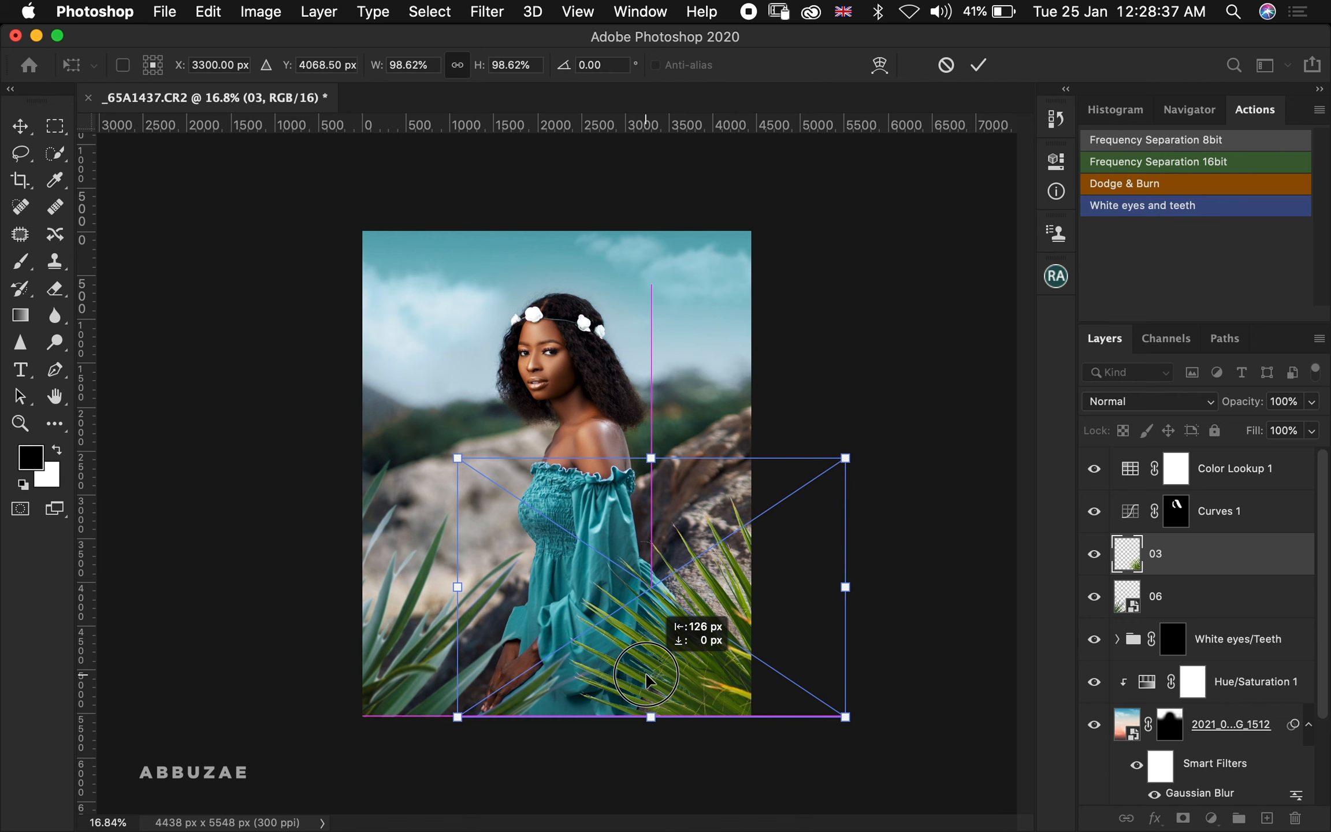
{"action": "left_click_drag", "start_coordinate": [646, 673], "coordinate": [646, 672]}
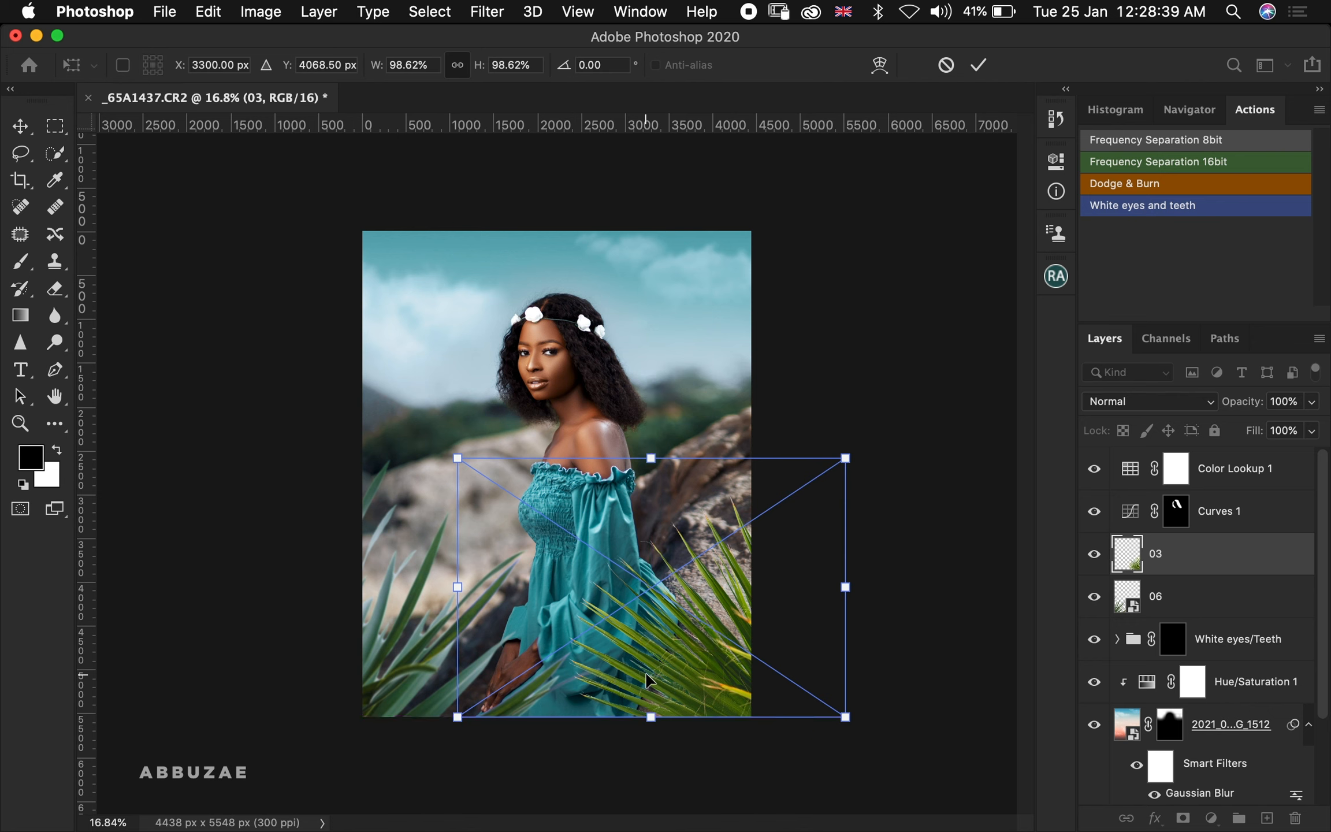
{"action": "key", "text": "Right"}
{"action": "key", "text": "Right"}
{"action": "key", "text": "Right"}
{"action": "key", "text": "Right"}
{"action": "key", "text": "Right"}
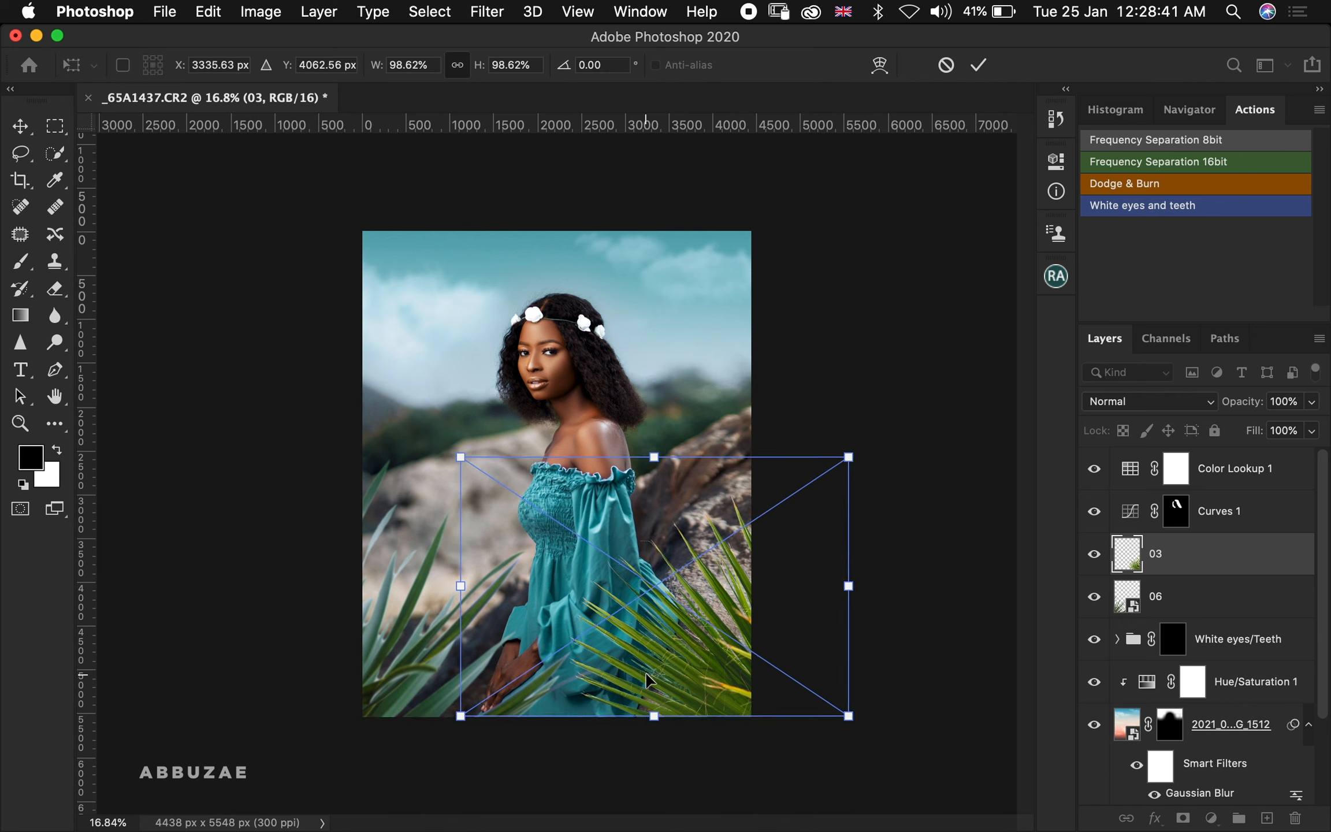
{"action": "key", "text": "Return"}
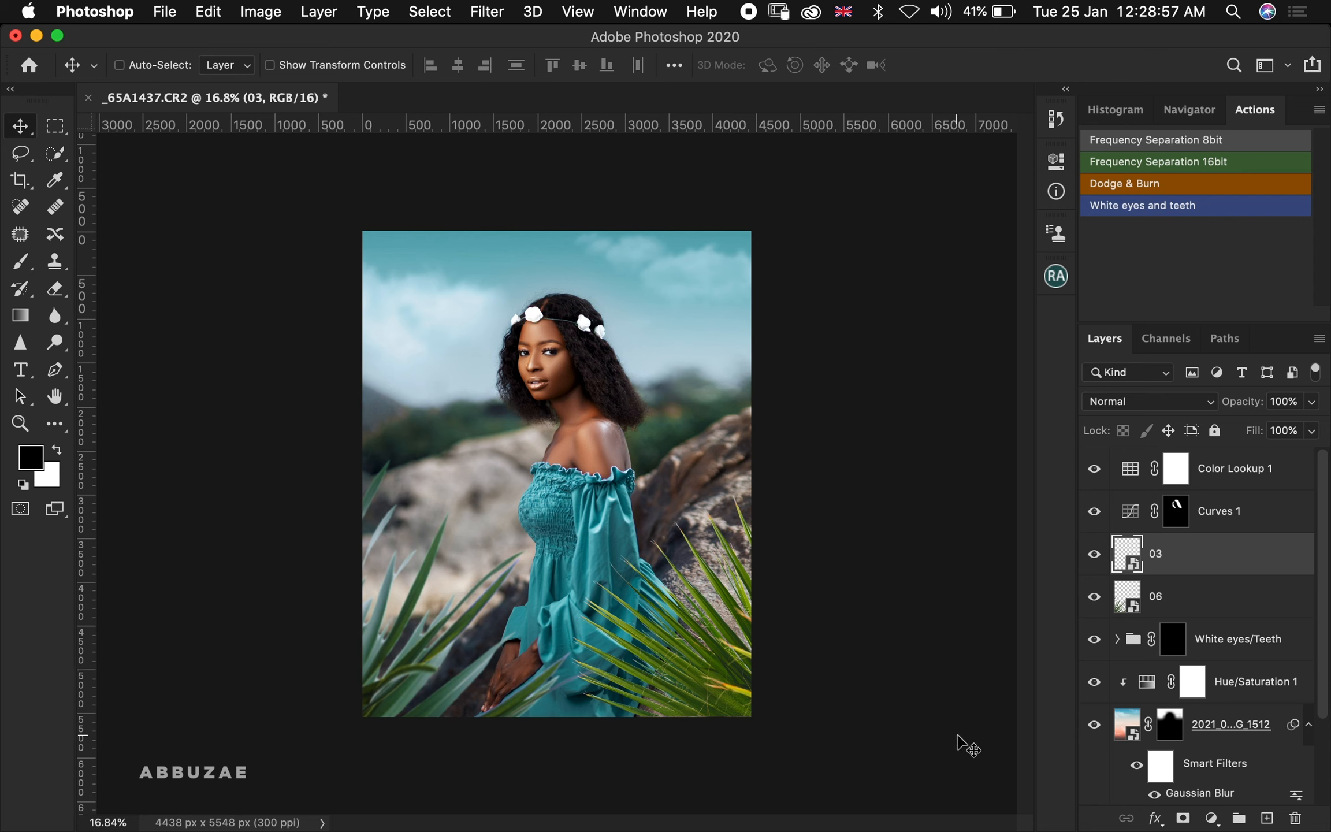
Add a Hue/Saturation adjustment clipped to the 03 leaves with Hue +26, Saturation -80 and Lightness -22
{"action": "left_click", "coordinate": [1211, 818]}
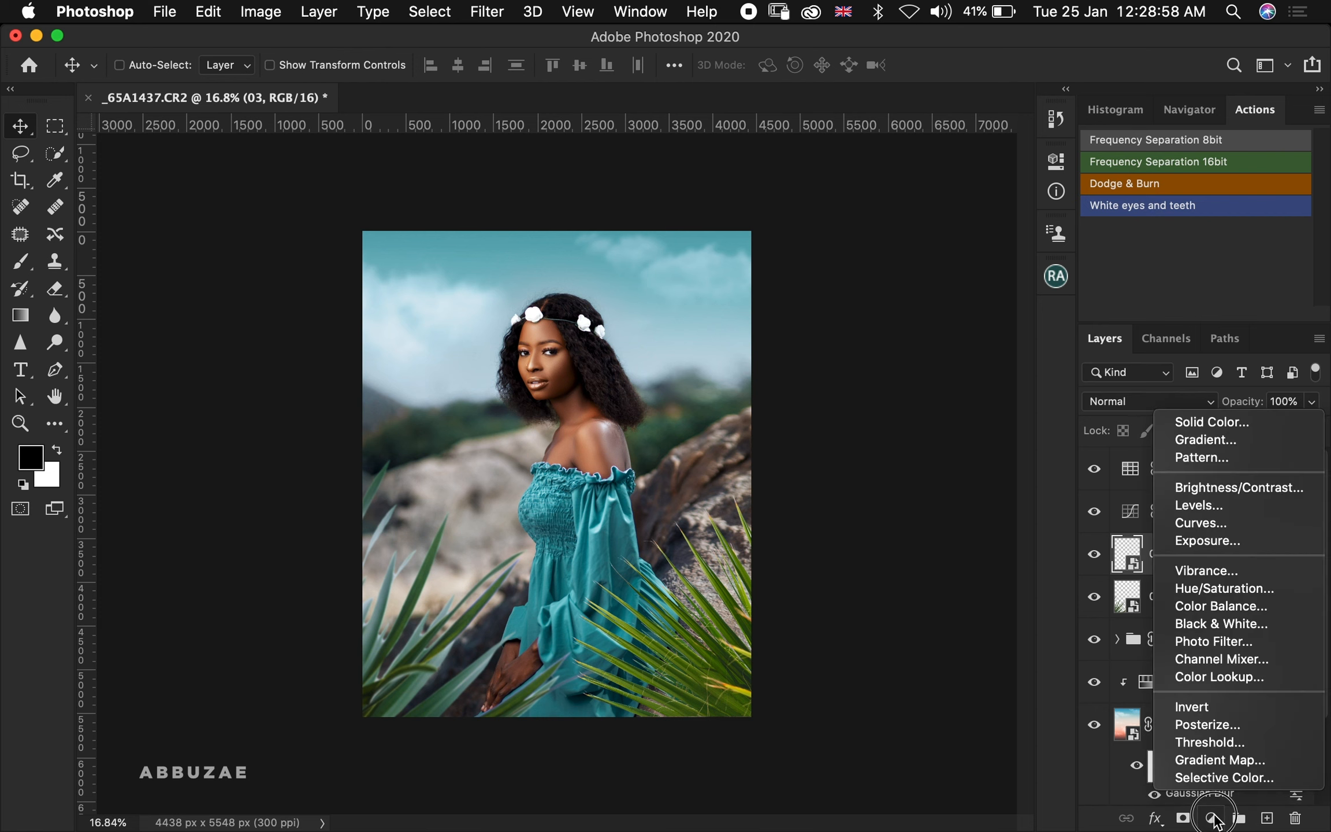
{"action": "left_click", "coordinate": [1208, 589]}
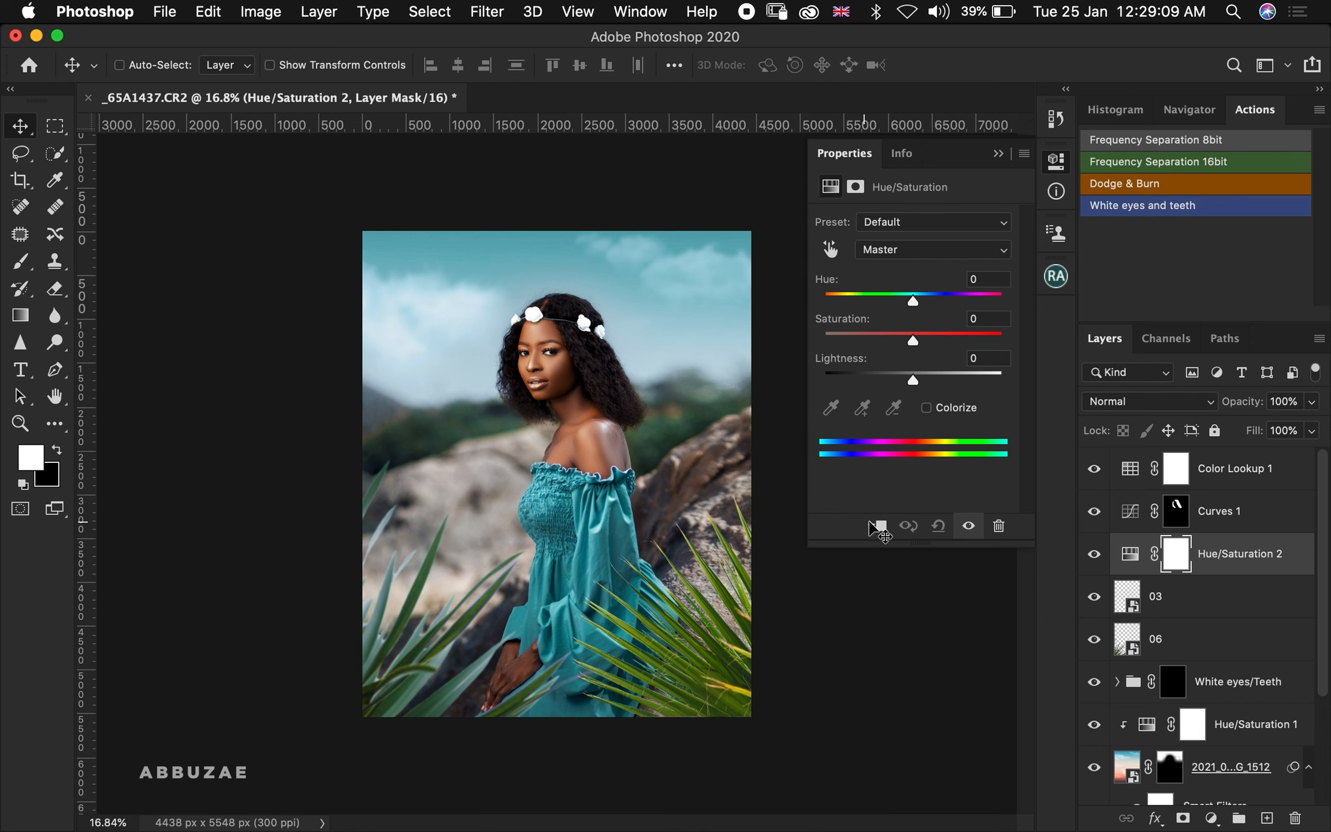
{"action": "left_click", "coordinate": [877, 527]}
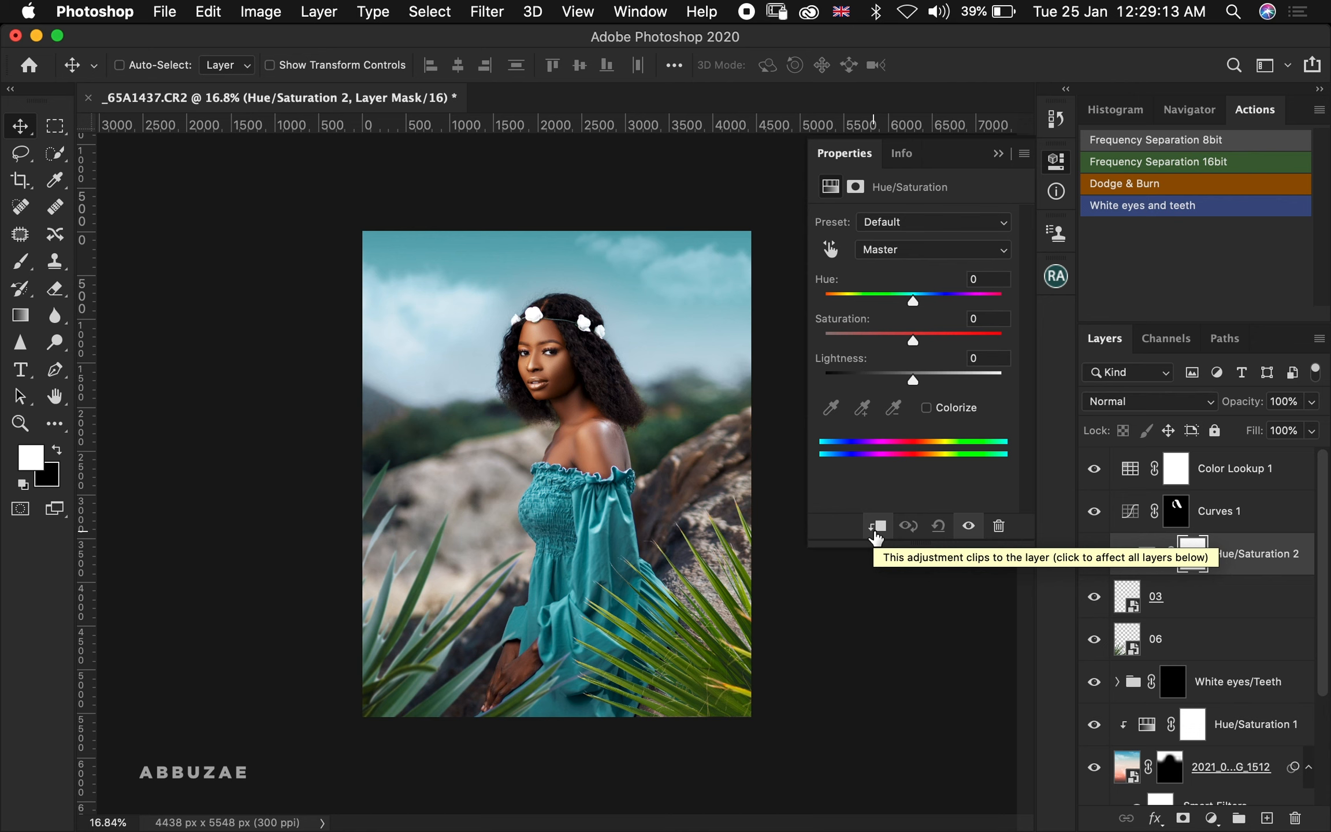
{"action": "left_click_drag", "start_coordinate": [914, 340], "coordinate": [837, 348]}
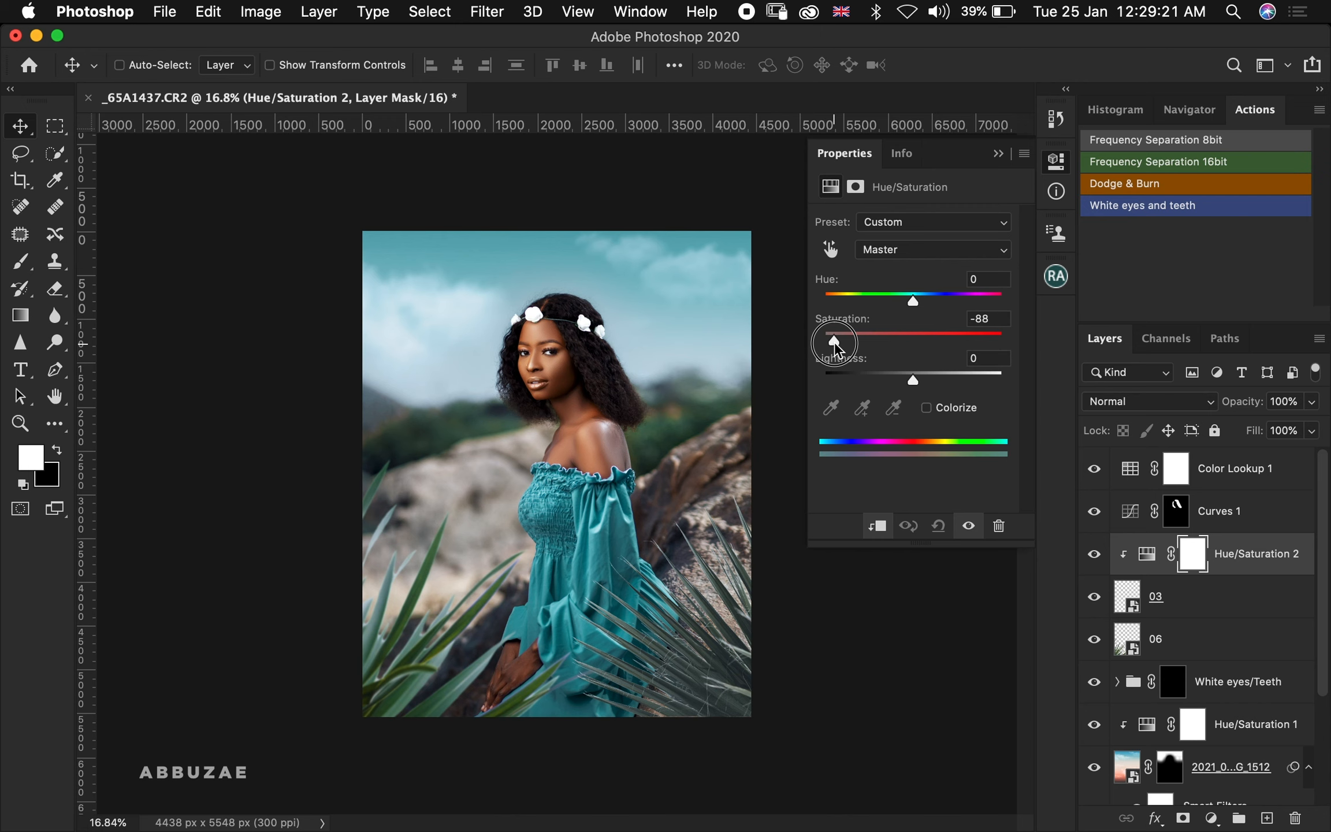
{"action": "mouse_move", "coordinate": [836, 347]}
{"action": "left_mouse_down"}
{"action": "mouse_move", "coordinate": [858, 344]}
{"action": "mouse_move", "coordinate": [845, 355]}
{"action": "left_mouse_up"}
{"action": "left_click_drag", "start_coordinate": [911, 380], "coordinate": [896, 393]}
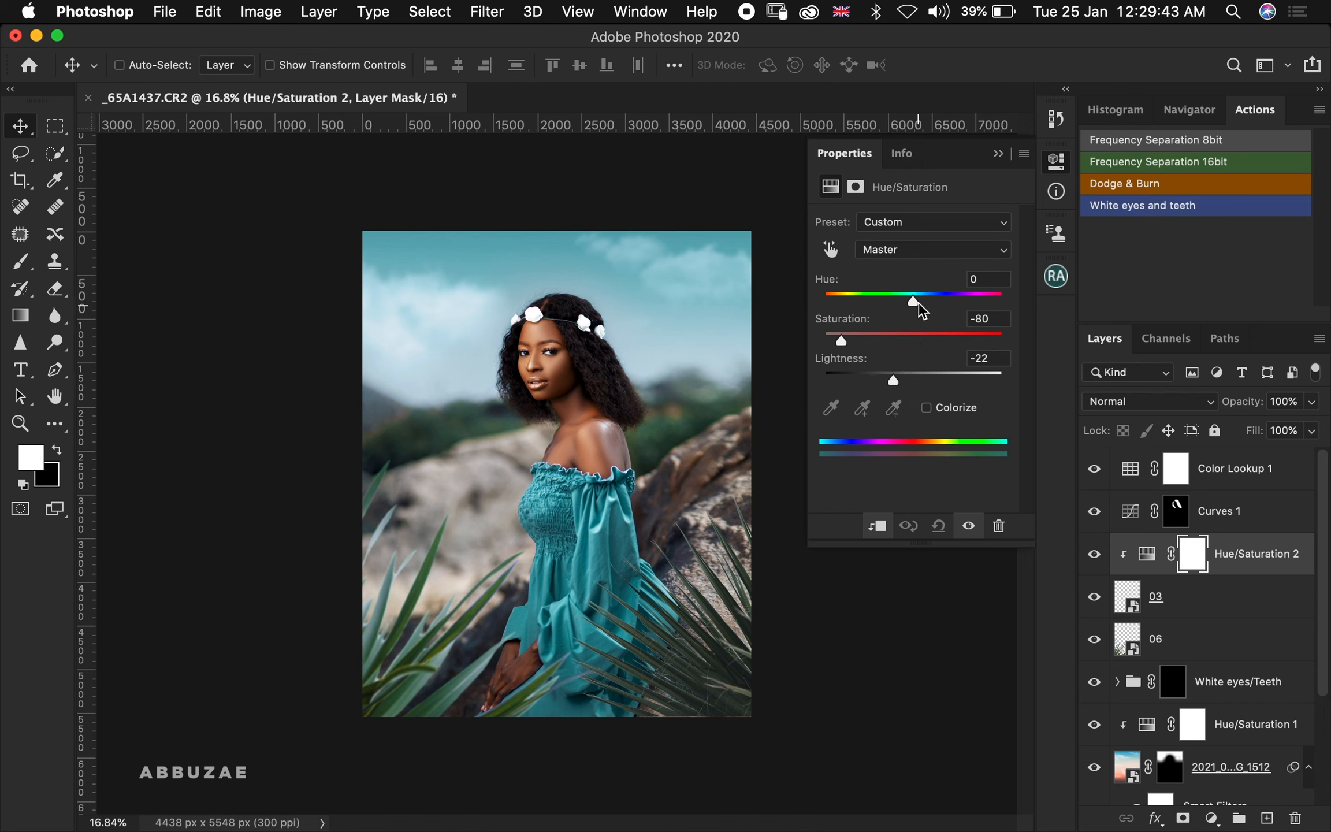
{"action": "mouse_move", "coordinate": [918, 303]}
{"action": "left_mouse_down"}
{"action": "mouse_move", "coordinate": [950, 303]}
{"action": "mouse_move", "coordinate": [938, 304]}
{"action": "left_mouse_up"}
Toggle the new Hue/Saturation adjustment off and on to compare the leaves before and after
{"action": "left_click", "coordinate": [1094, 555]}
{"action": "left_click", "coordinate": [1093, 556]}
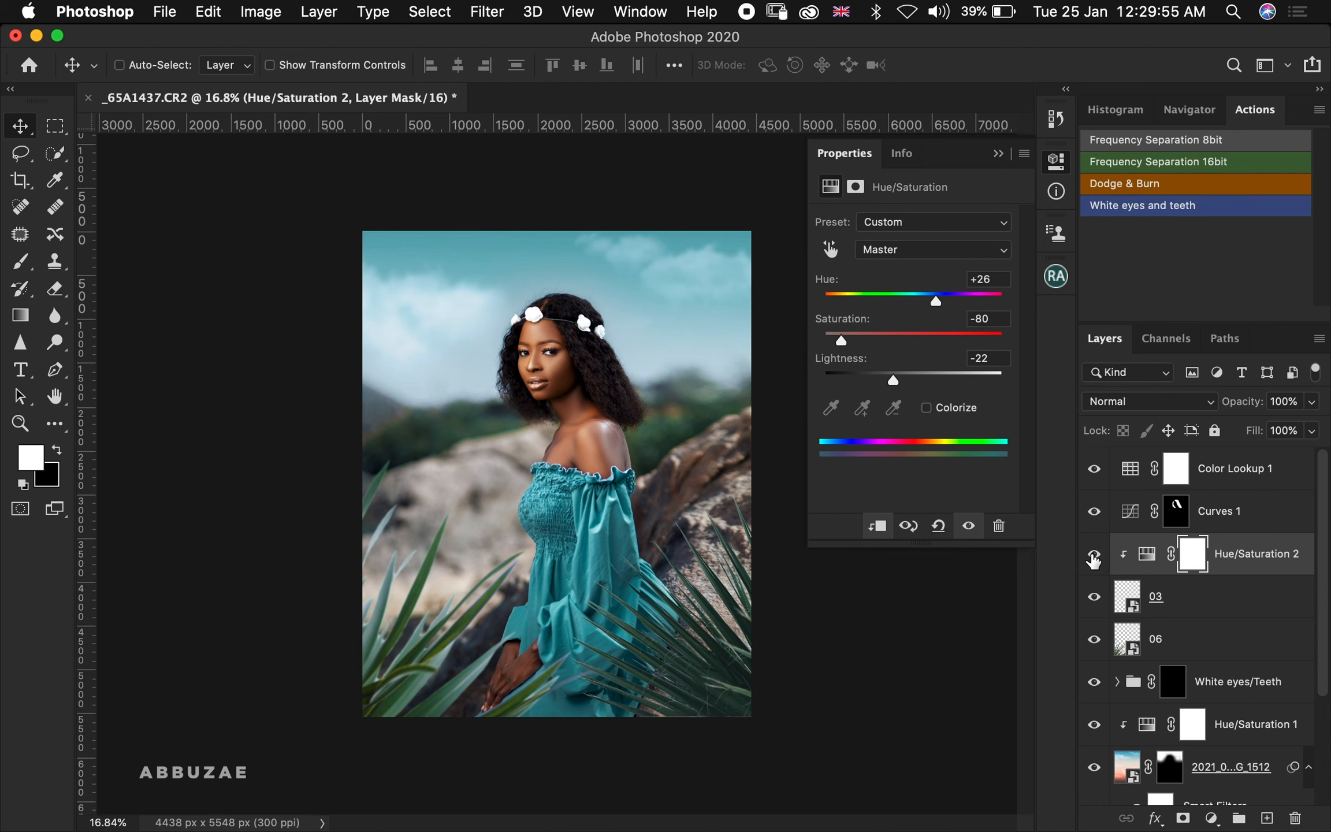
{"action": "left_click", "coordinate": [1093, 556]}
{"action": "left_click", "coordinate": [1093, 555]}
Add a Hue/Saturation adjustment clipped to the 06 leaves with Hue +24, Saturation -64 and Lightness -24, toggling it to compare
{"action": "left_click", "coordinate": [1199, 635]}
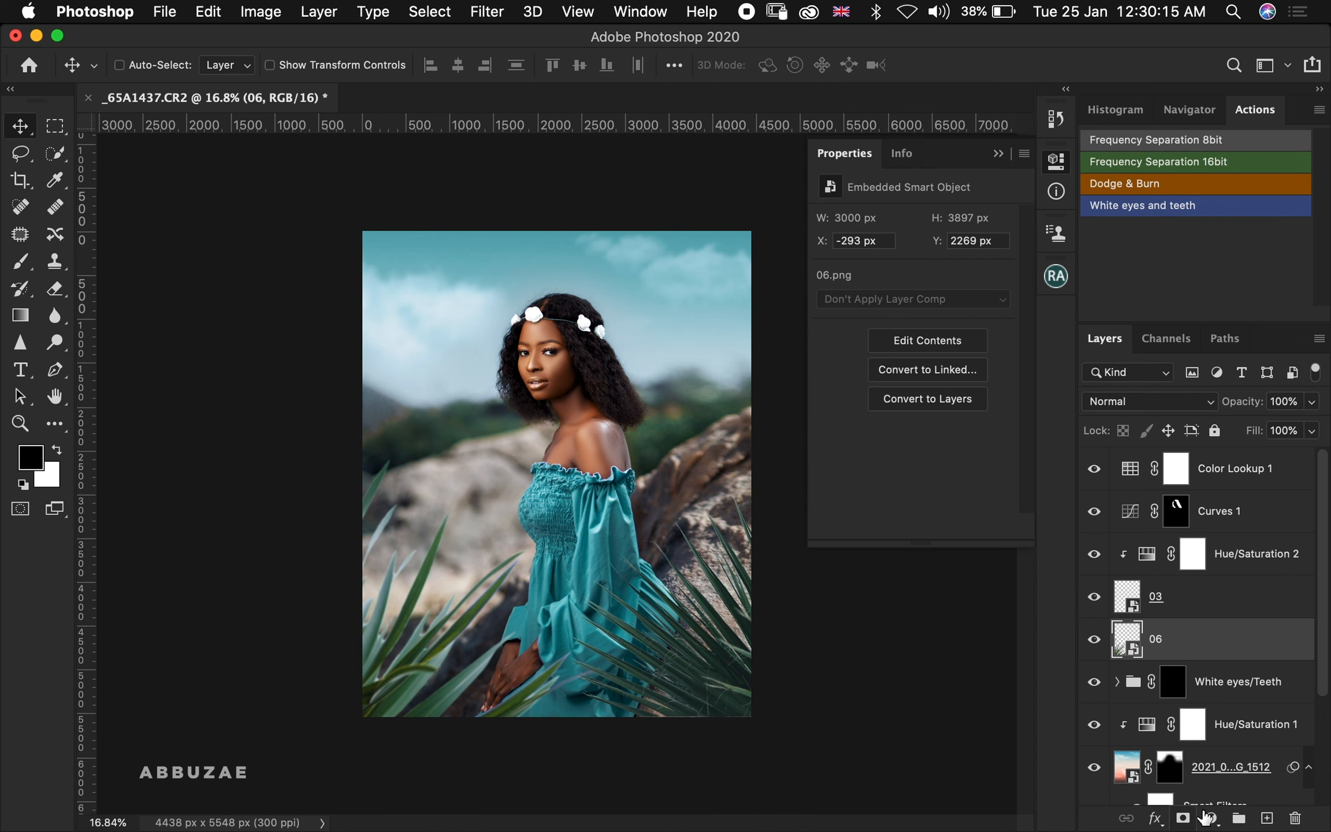
{"action": "left_click", "coordinate": [1212, 818]}
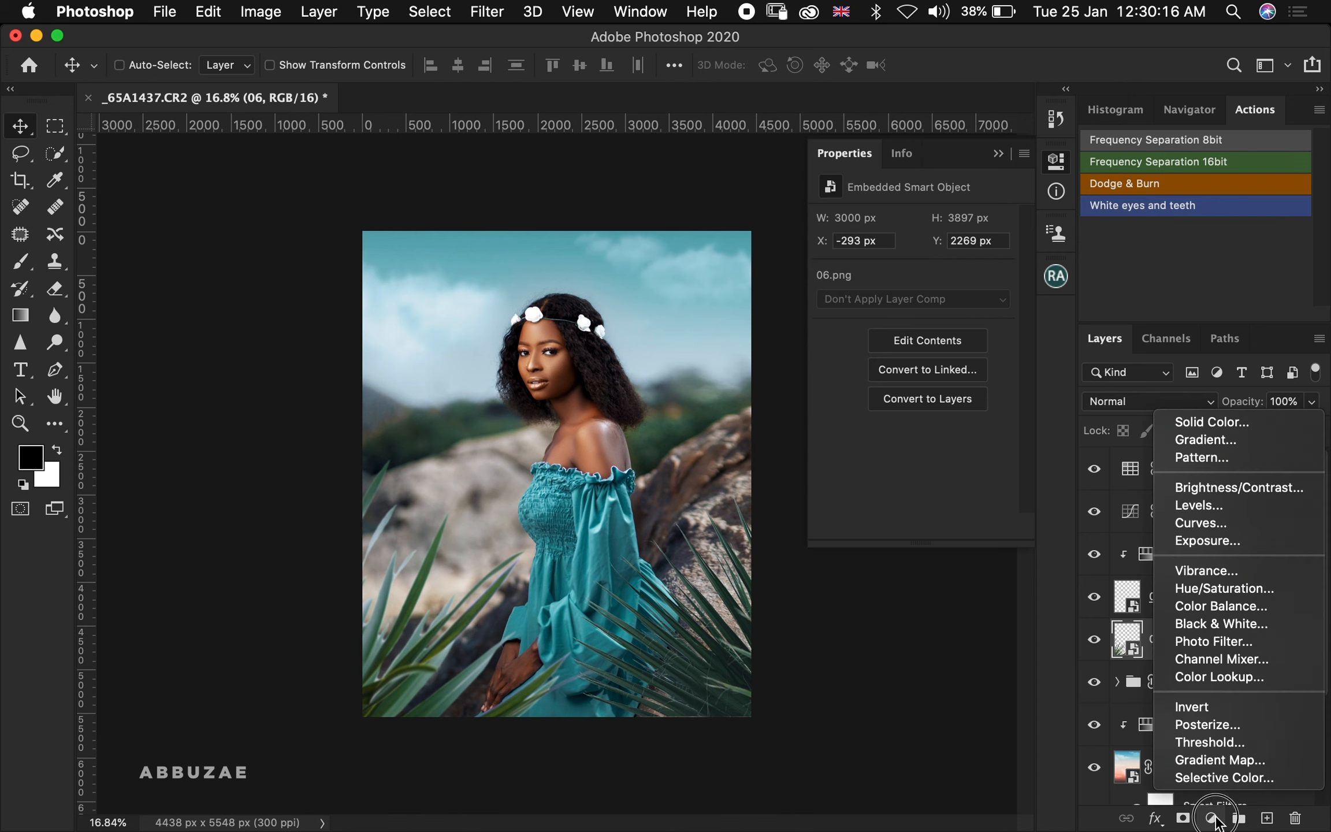
{"action": "left_click", "coordinate": [1223, 589]}
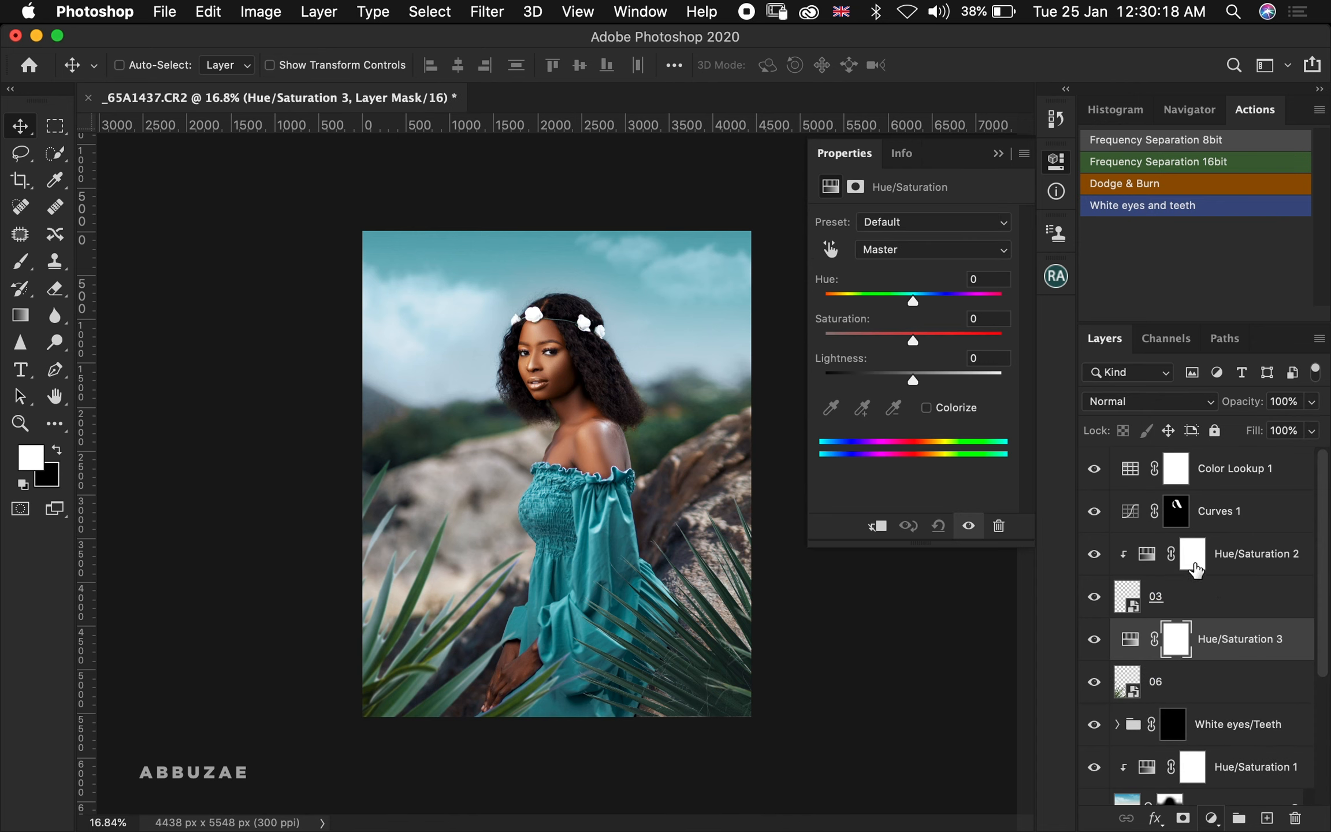
{"action": "left_click", "coordinate": [879, 527]}
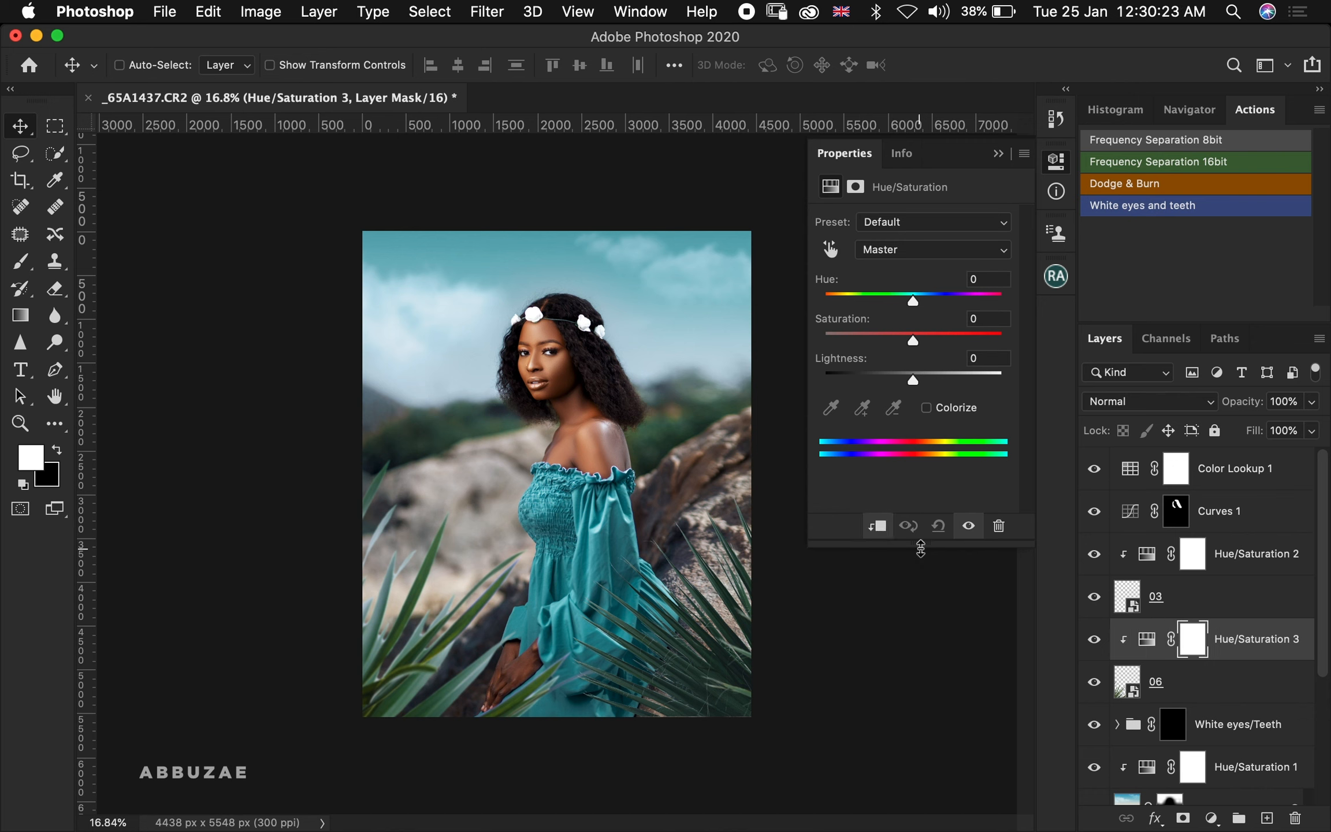
{"action": "left_click_drag", "start_coordinate": [913, 340], "coordinate": [860, 357]}
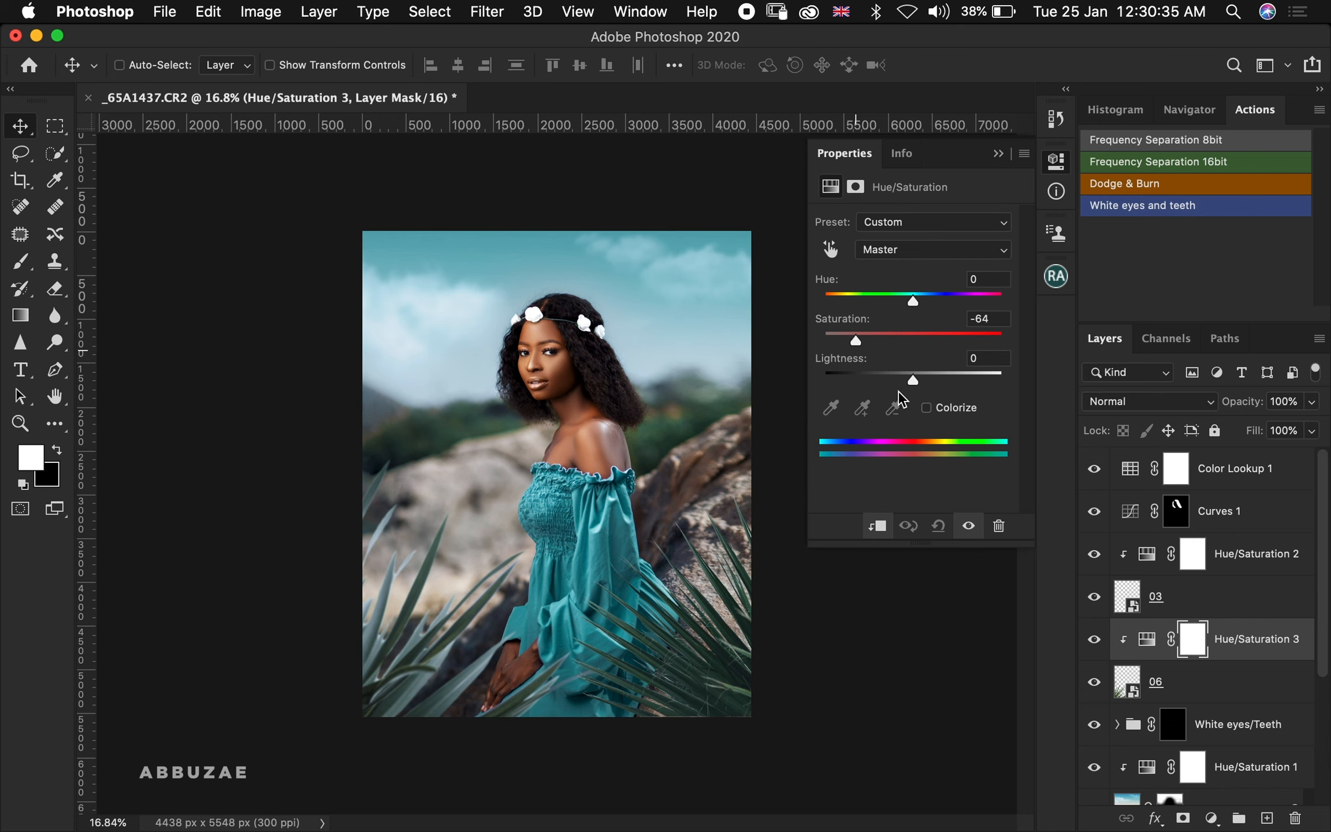
{"action": "left_click_drag", "start_coordinate": [912, 381], "coordinate": [892, 388]}
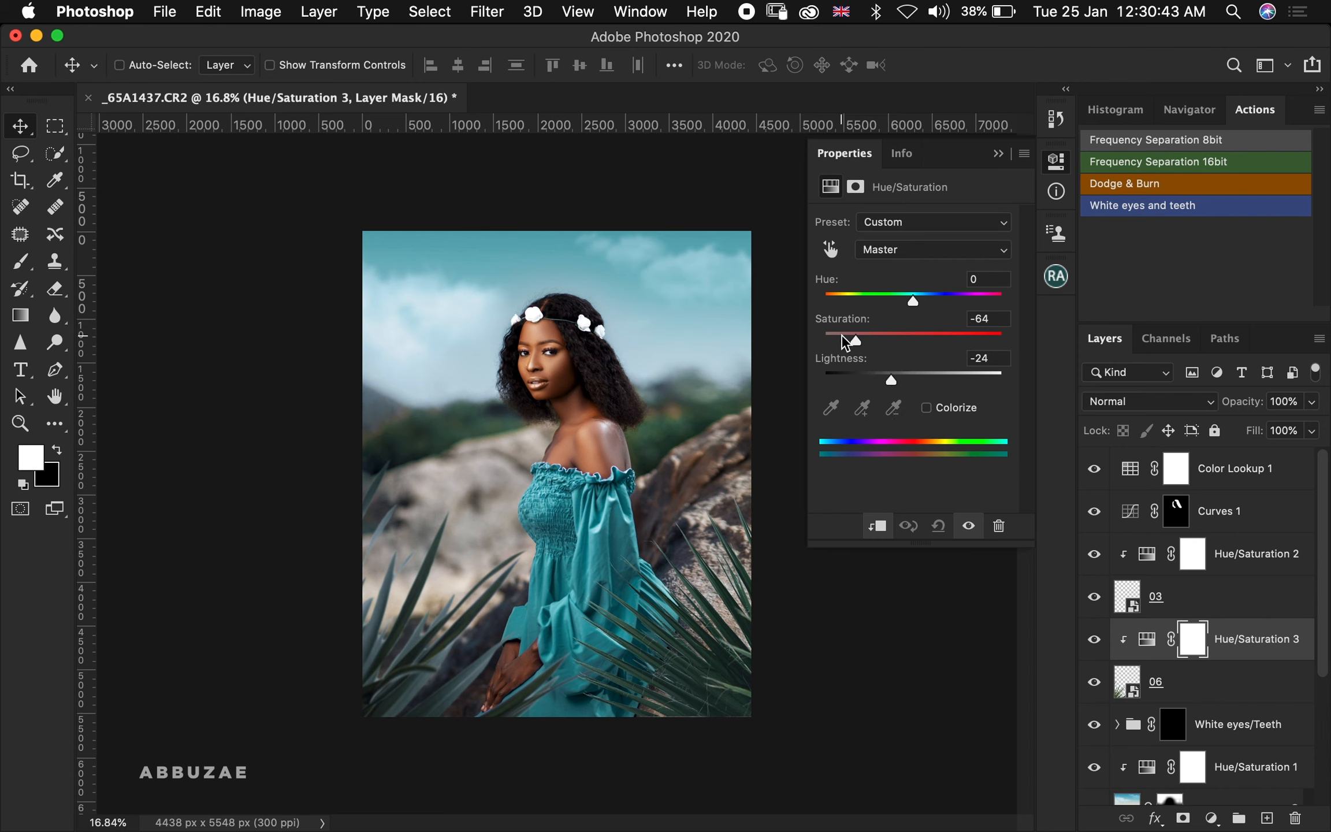
{"action": "left_click_drag", "start_coordinate": [910, 301], "coordinate": [931, 305]}
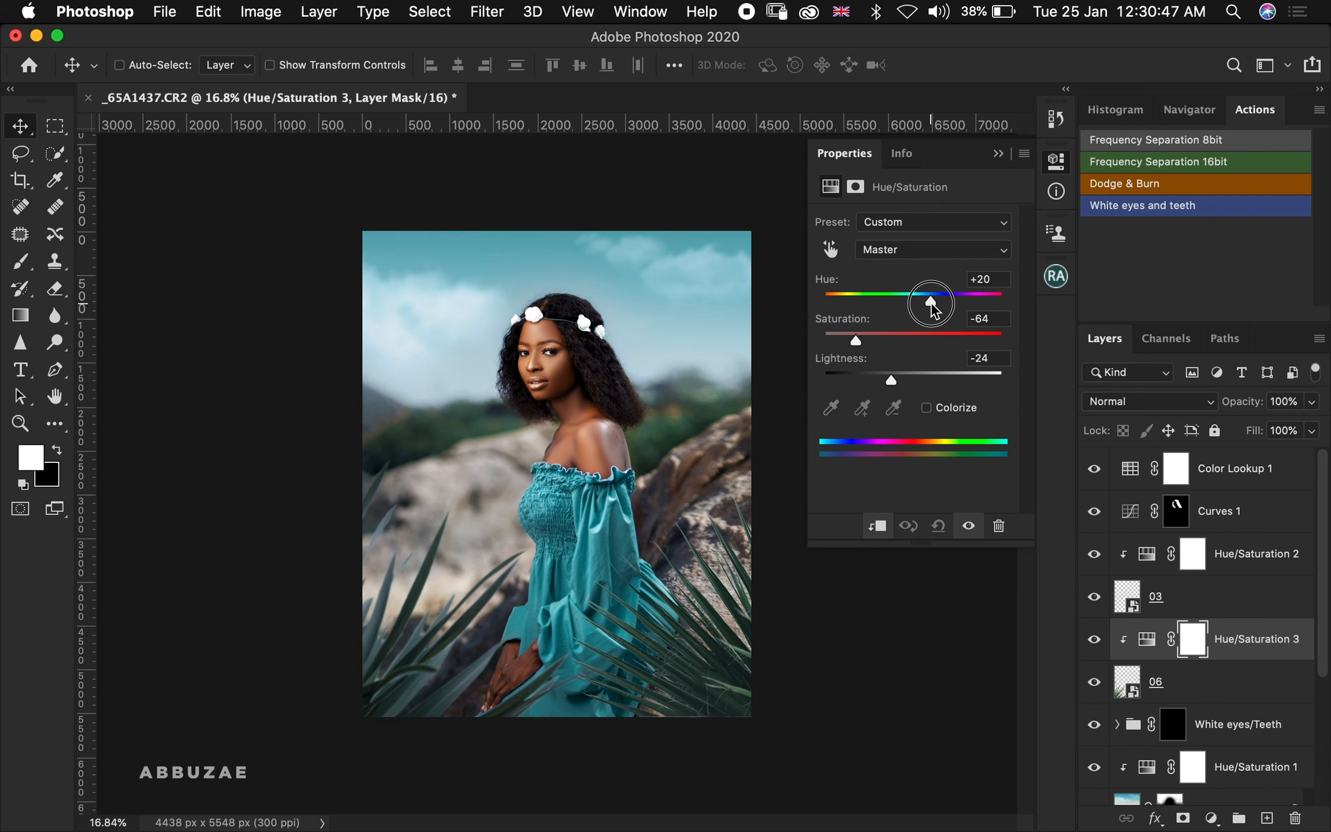
{"action": "left_click_drag", "start_coordinate": [934, 310], "coordinate": [938, 310]}
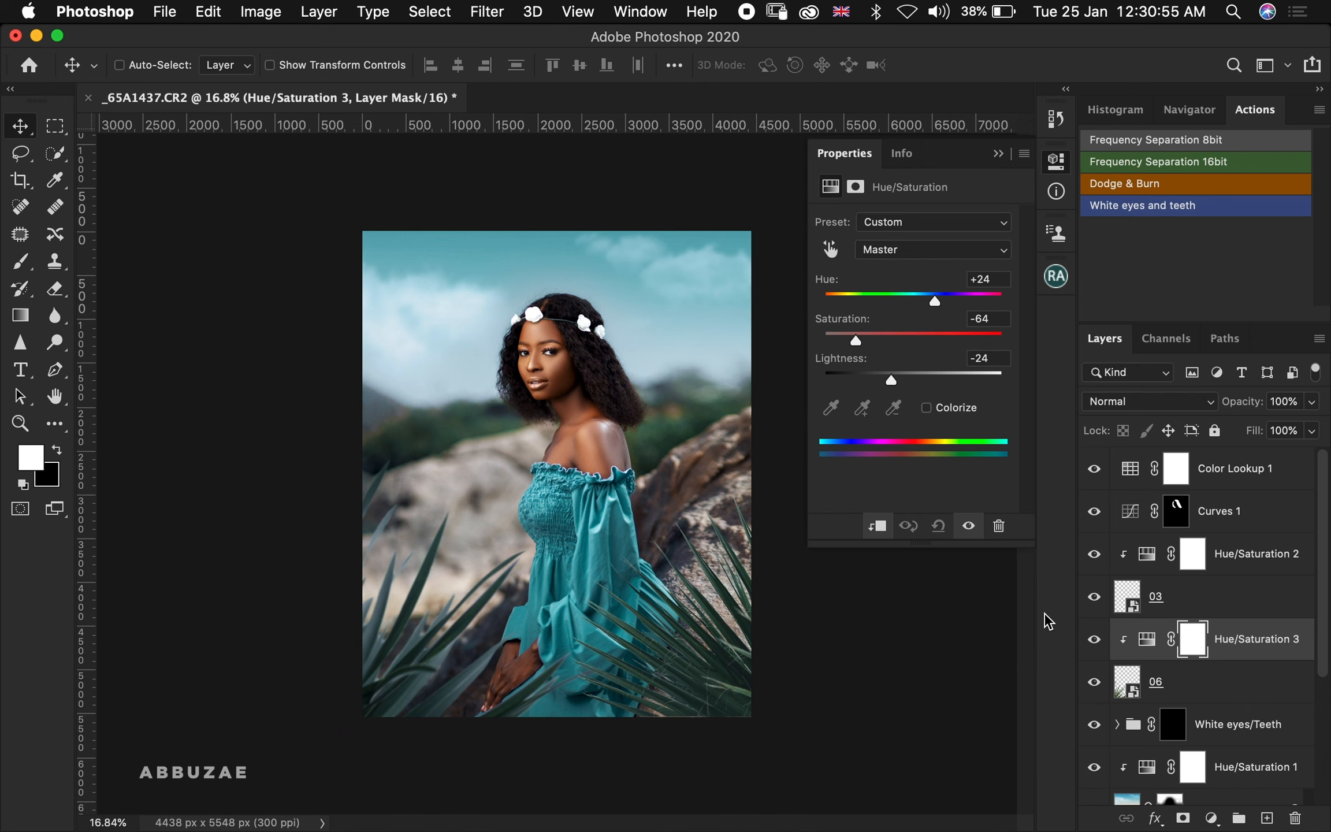
{"action": "left_click", "coordinate": [1094, 640]}
{"action": "left_click", "coordinate": [1093, 641]}
Apply a Gaussian Blur with a radius of 22.7 pixels to the 06 leaves layer
{"action": "left_click", "coordinate": [1130, 689]}
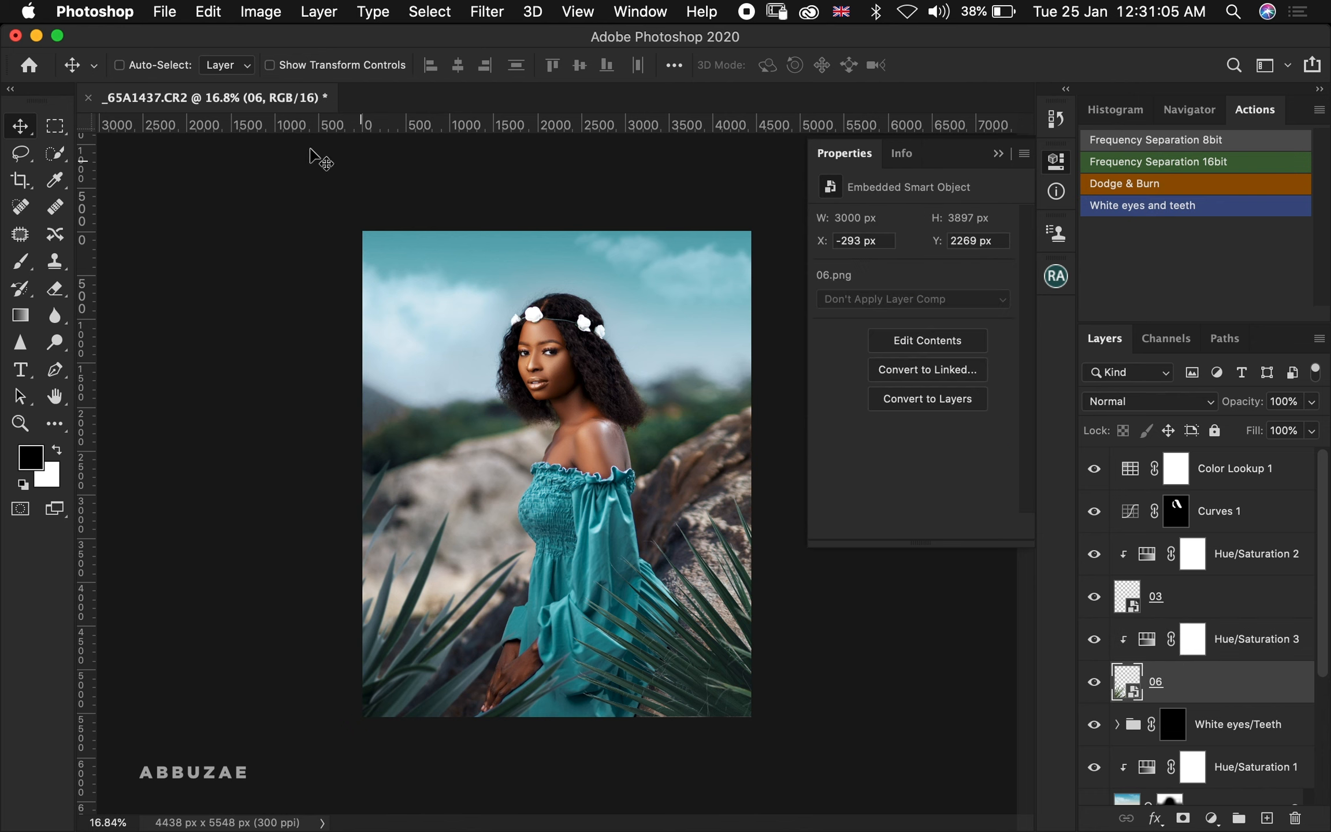
{"action": "left_click", "coordinate": [497, 17]}
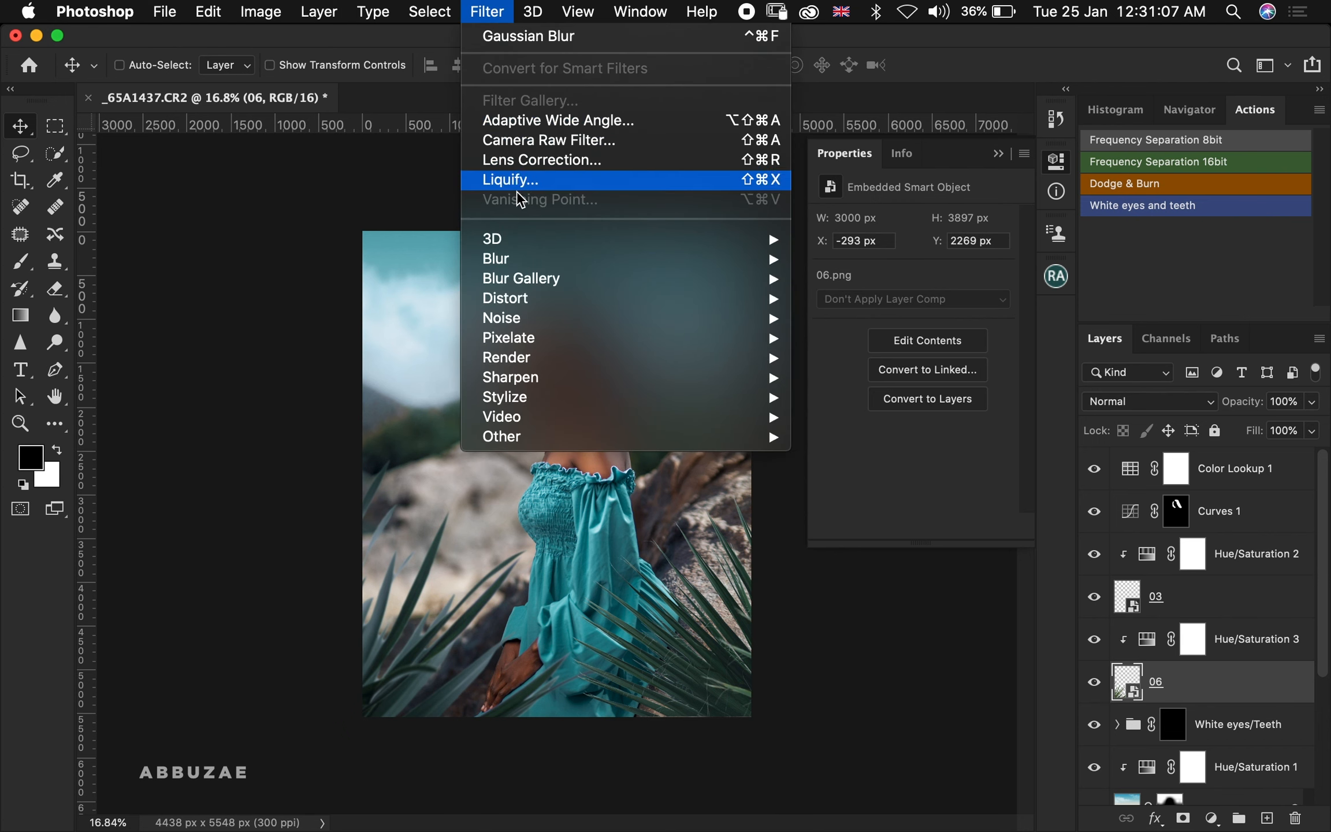
{"action": "mouse_move", "coordinate": [537, 246]}
{"action": "mouse_move", "coordinate": [588, 261]}
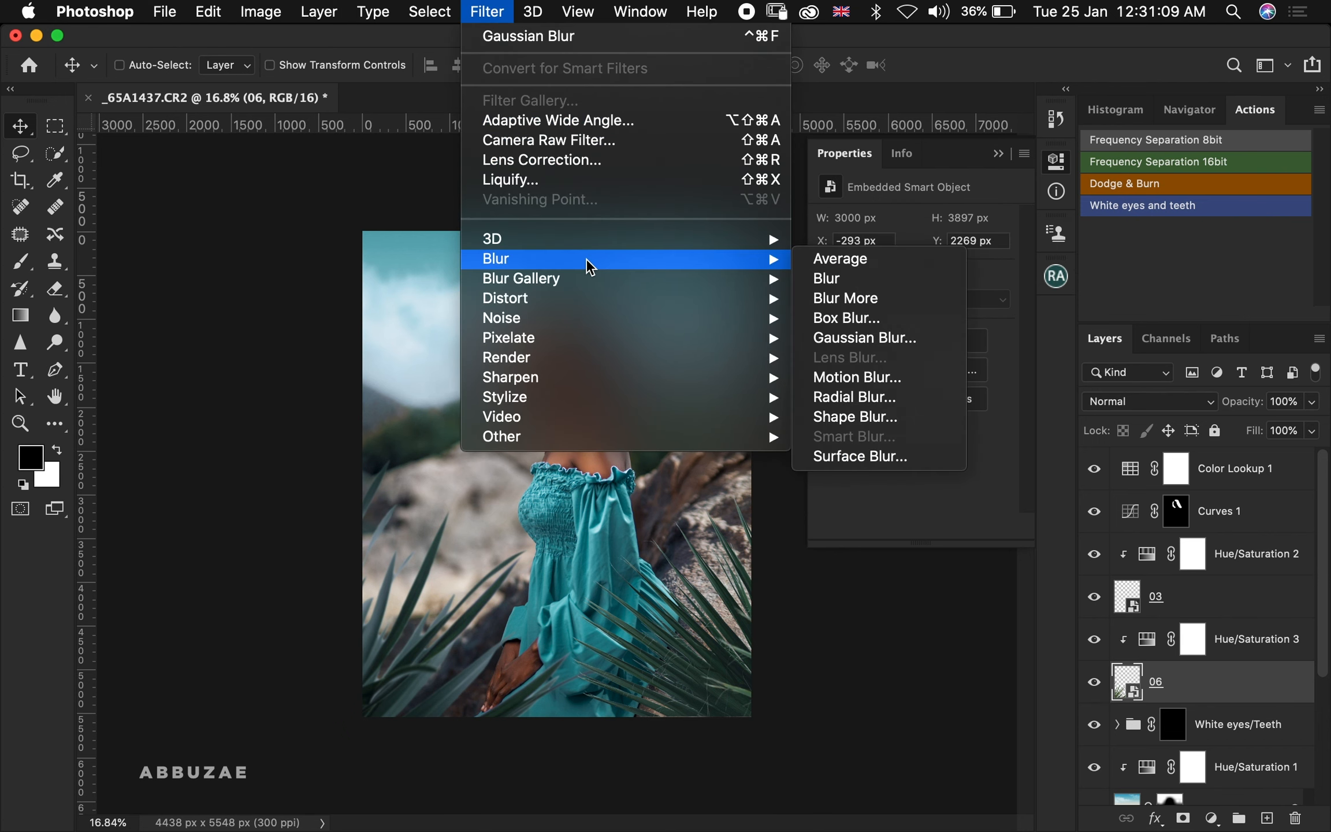
{"action": "left_click", "coordinate": [859, 338]}
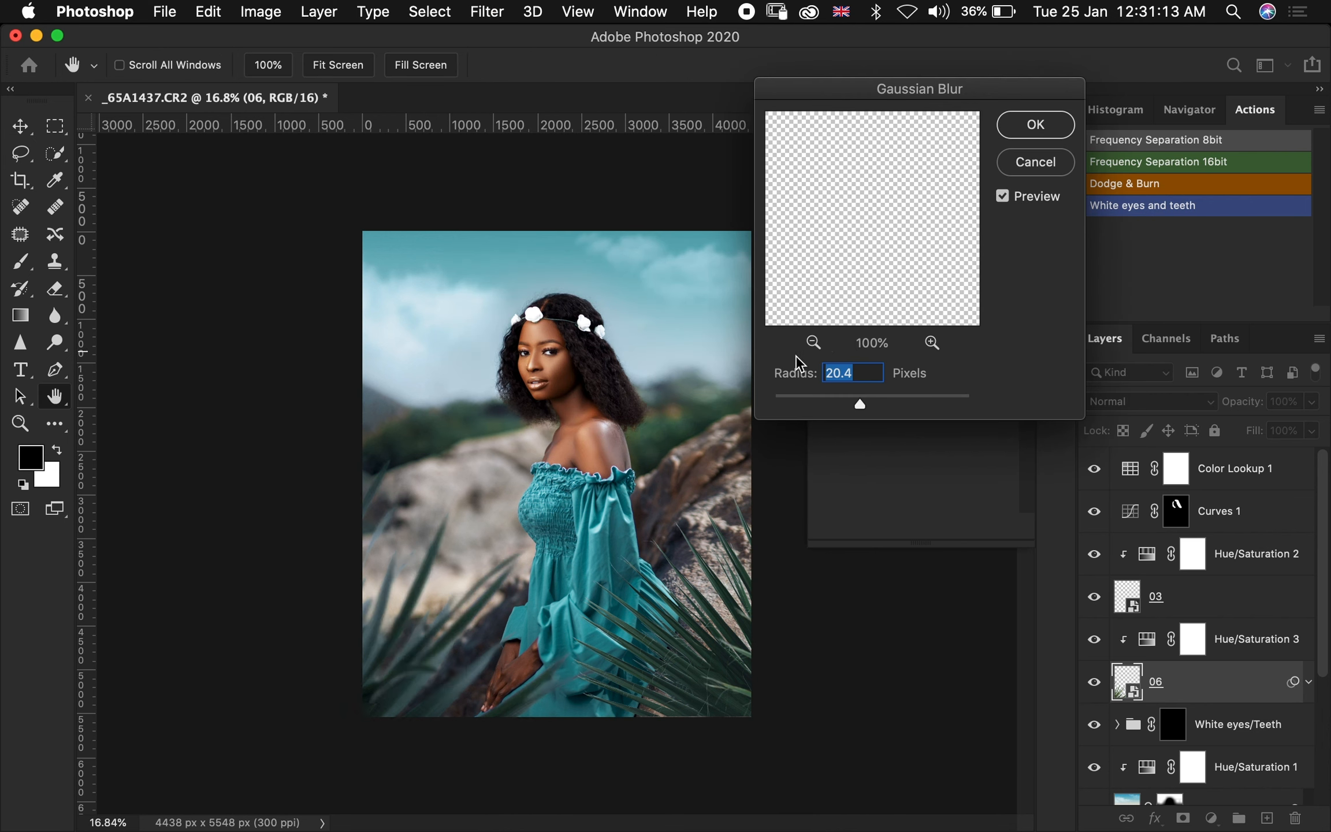
{"action": "left_click", "coordinate": [868, 402]}
{"action": "left_click", "coordinate": [853, 398]}
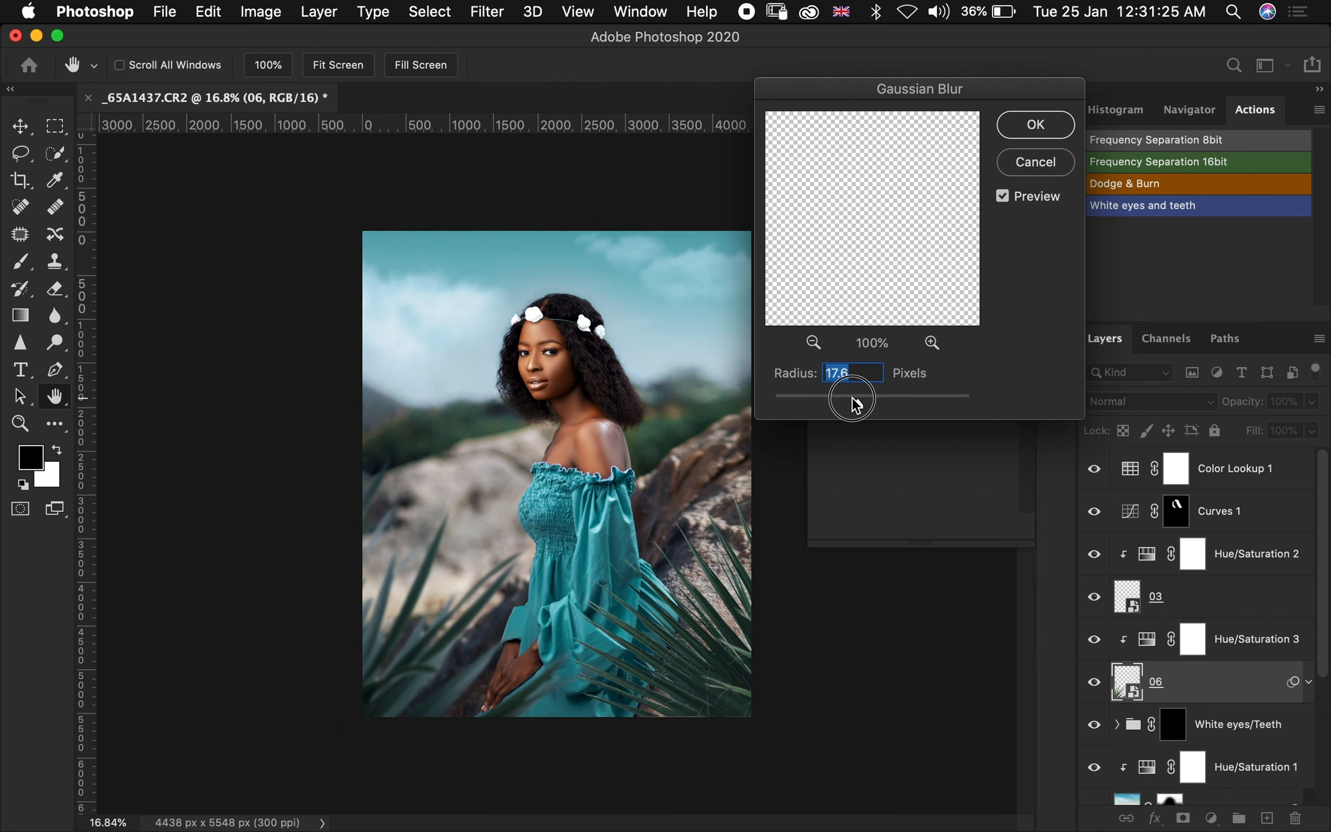
{"action": "left_click_drag", "start_coordinate": [853, 398], "coordinate": [861, 393]}
{"action": "left_click", "coordinate": [860, 373]}
{"action": "key", "text": "Left"}
{"action": "key", "text": "Left"}
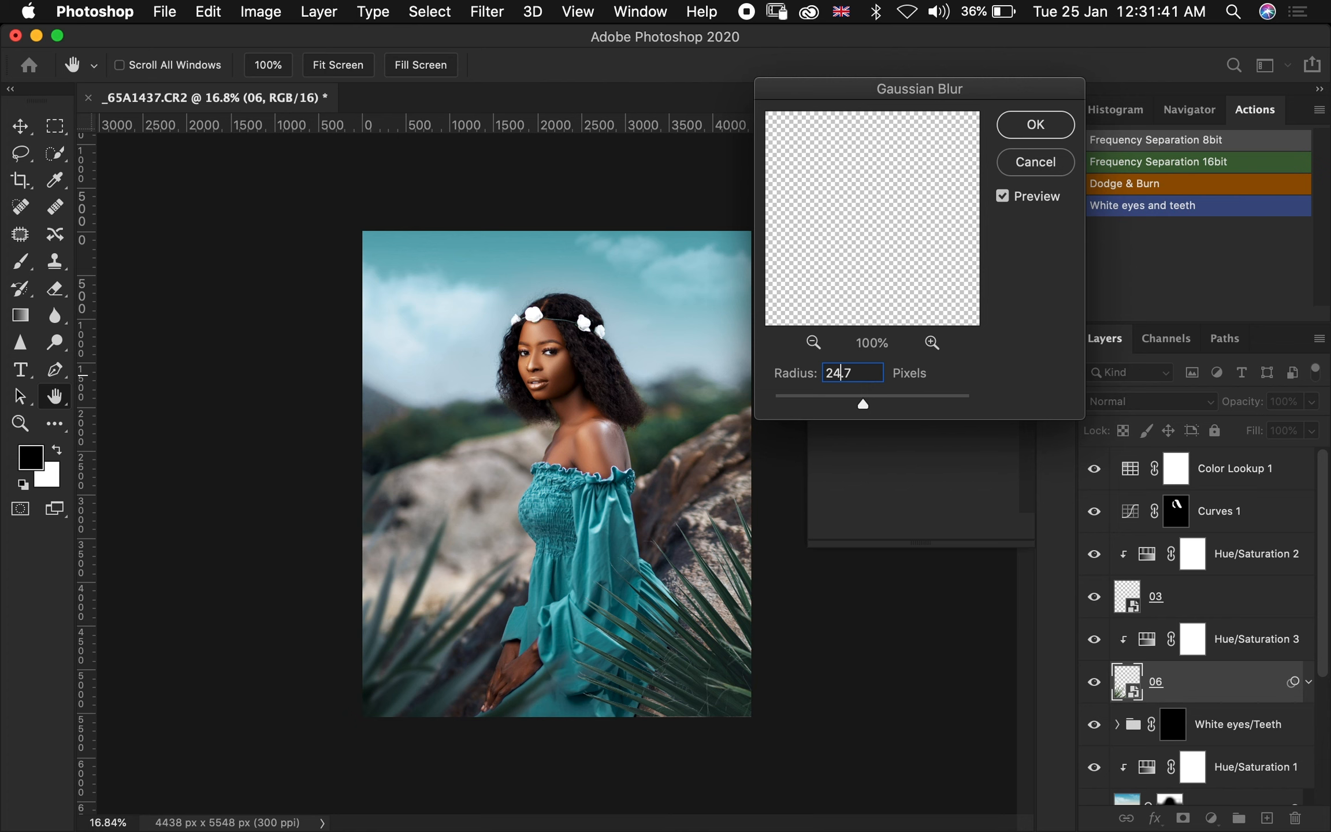
{"action": "key", "text": "BackSpace"}
{"action": "type", "text": "2"}
{"action": "key", "text": "Return"}
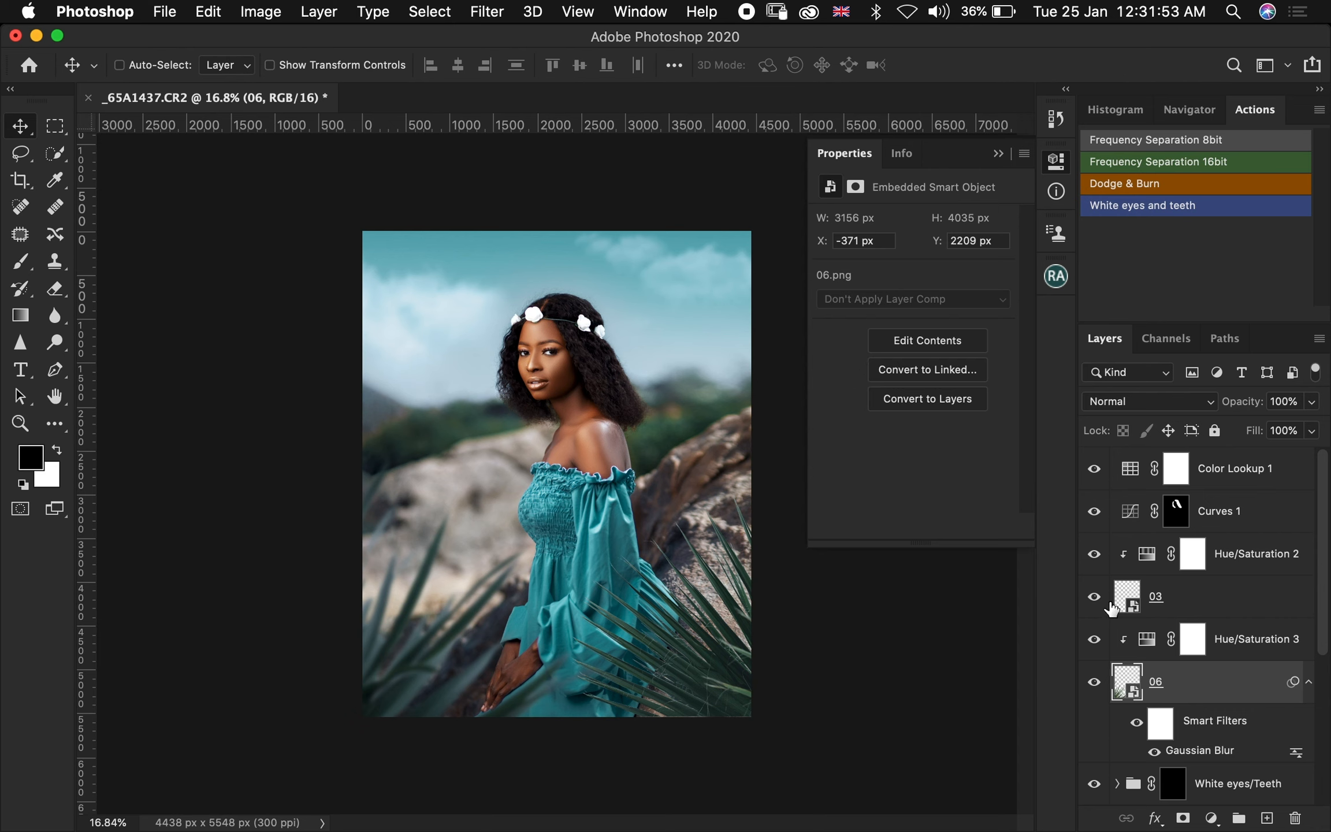
Apply a Gaussian Blur with a radius of 20.7 pixels to the 03 leaves layer
{"action": "left_click", "coordinate": [1128, 592]}
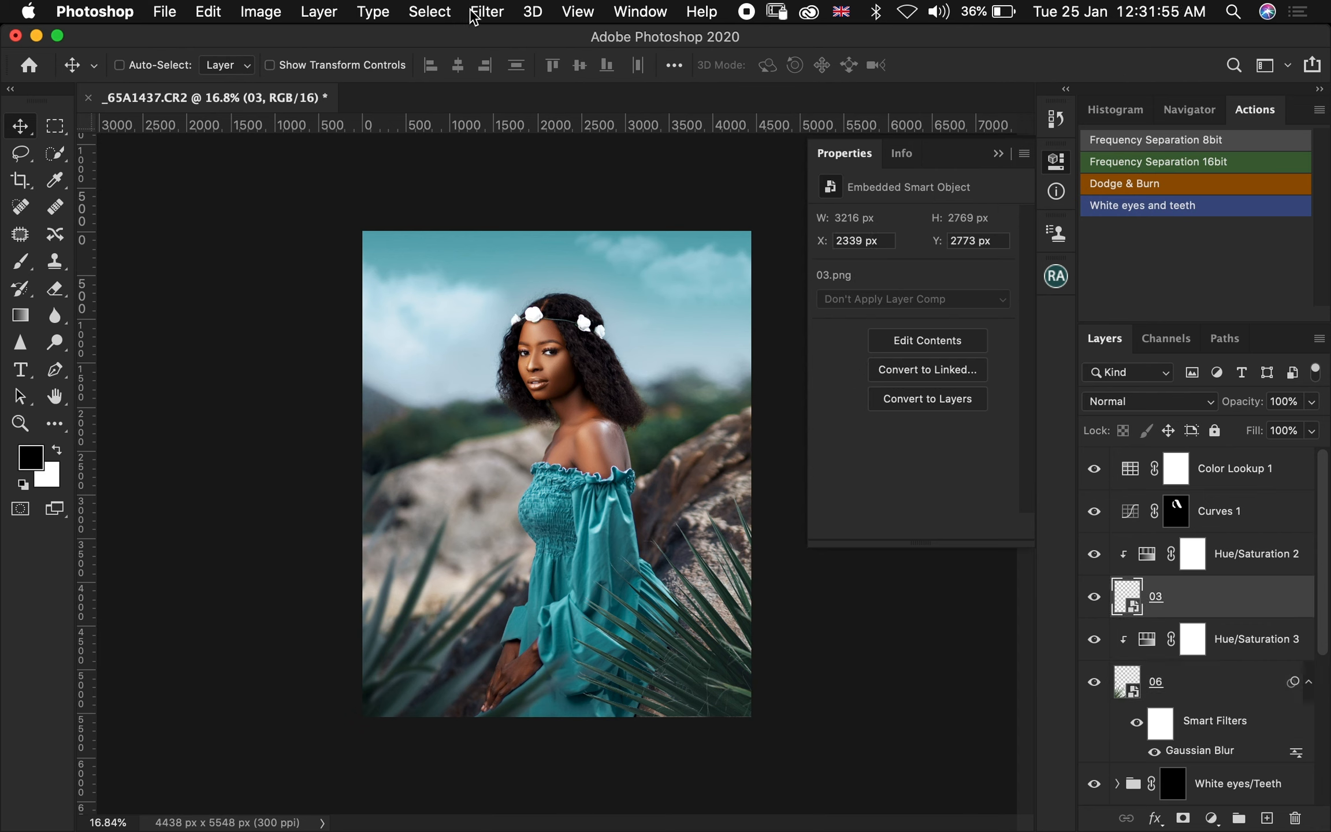
{"action": "left_click", "coordinate": [488, 13]}
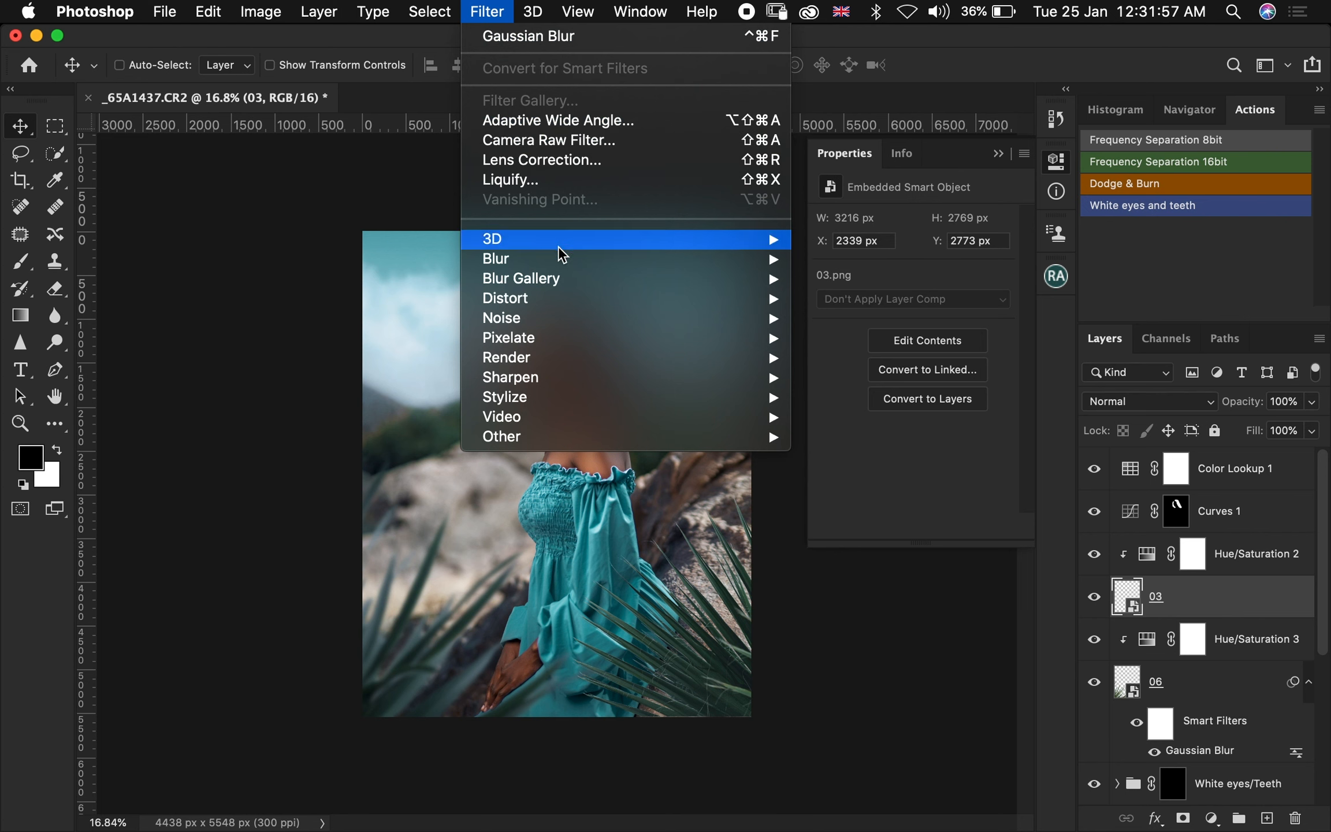
{"action": "mouse_move", "coordinate": [597, 261]}
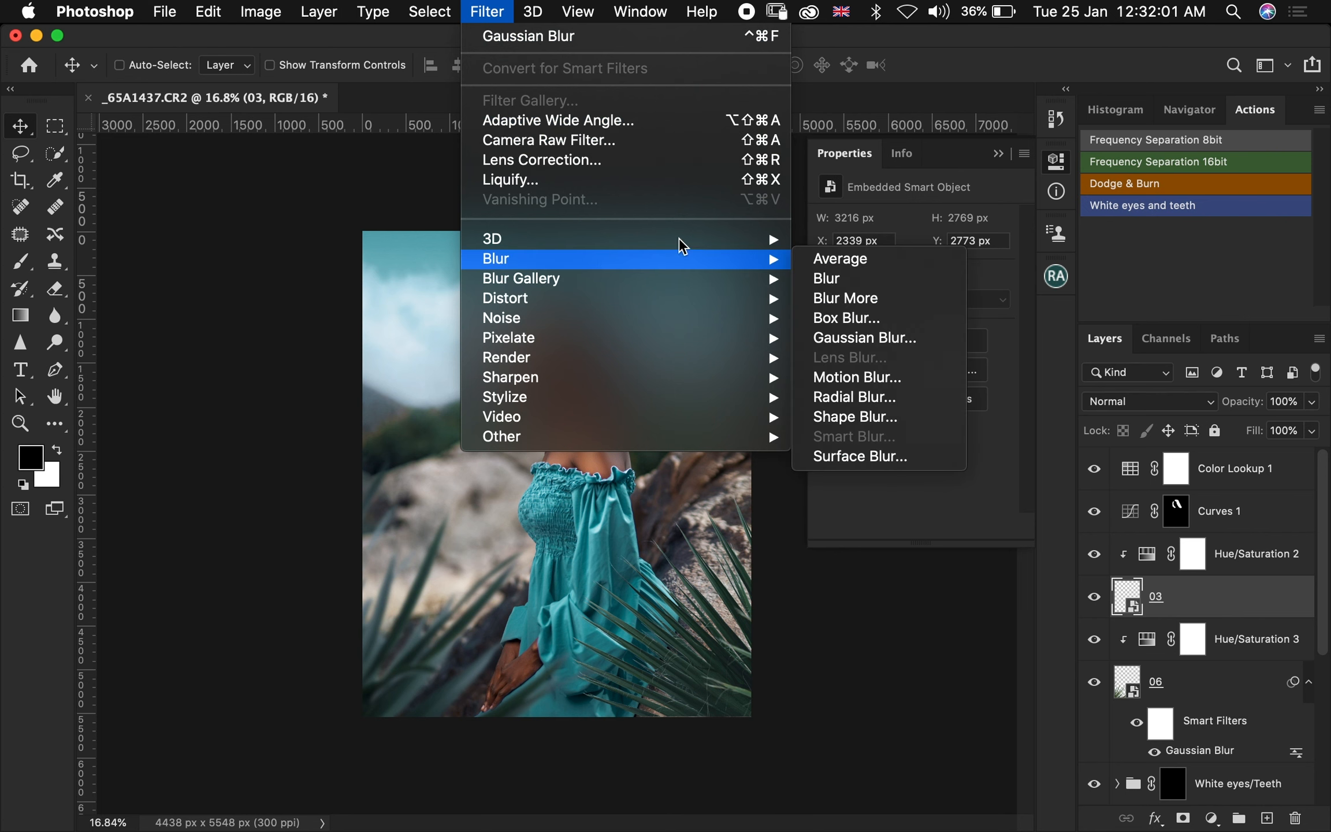
{"action": "mouse_move", "coordinate": [721, 265]}
{"action": "left_click", "coordinate": [883, 336]}
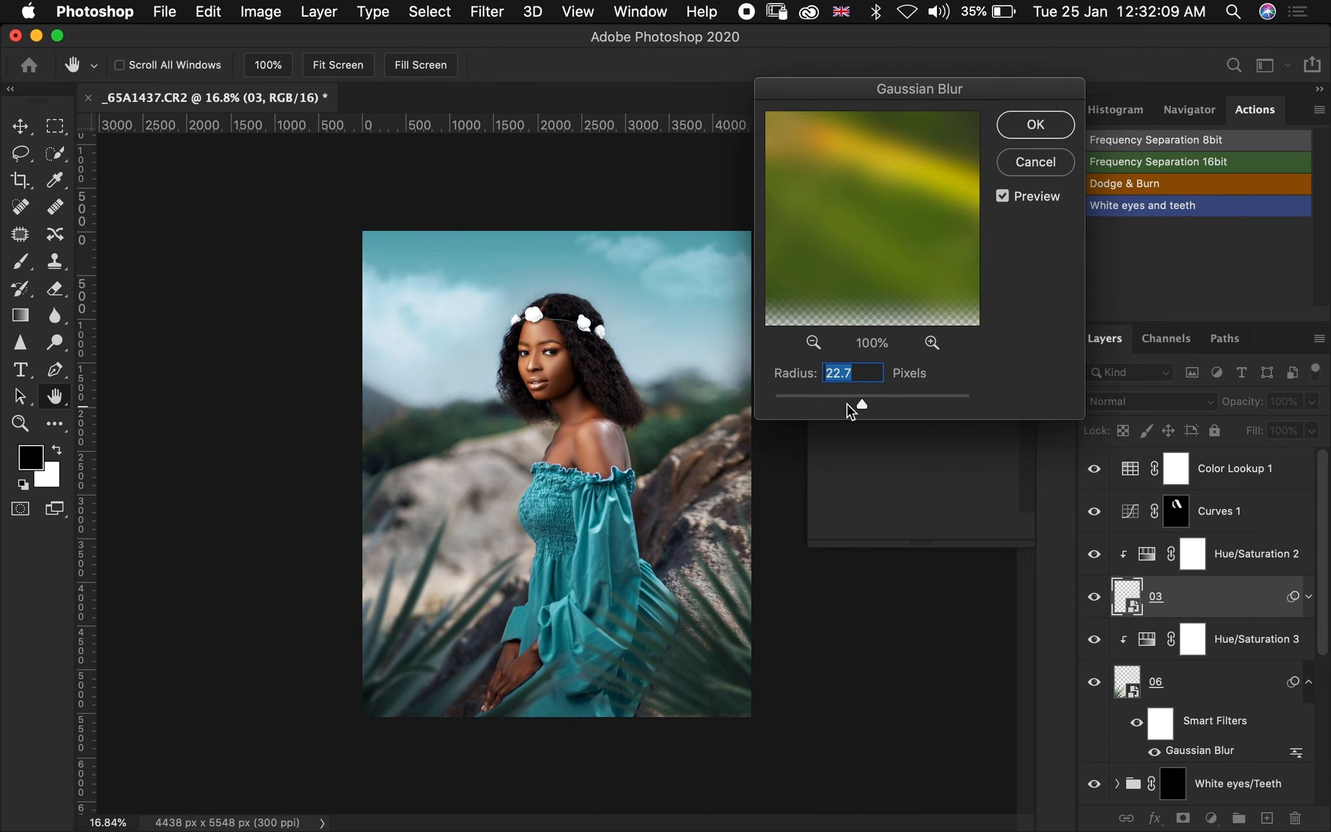
{"action": "left_click", "coordinate": [840, 372]}
{"action": "key", "text": "BackSpace"}
{"action": "type", "text": "0"}
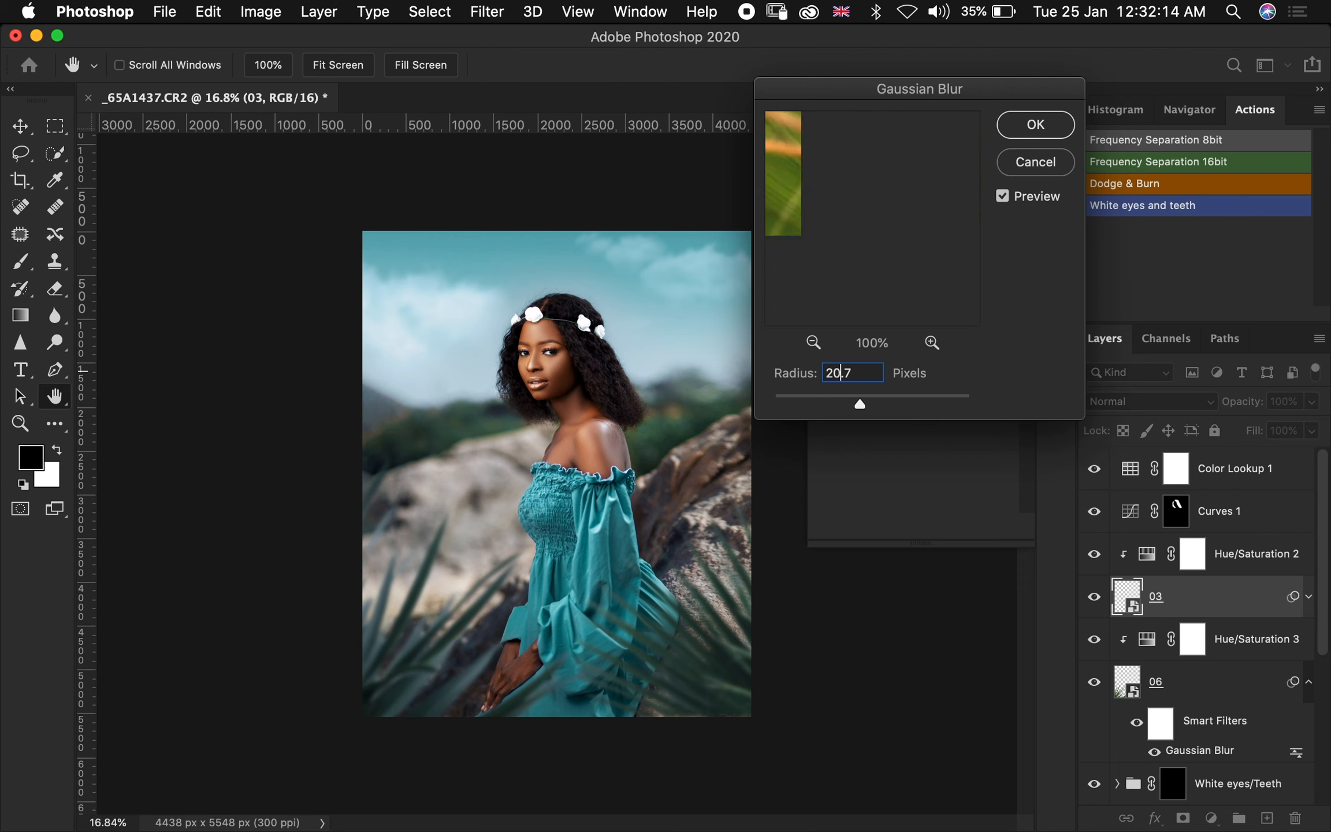
{"action": "left_click", "coordinate": [1034, 130]}
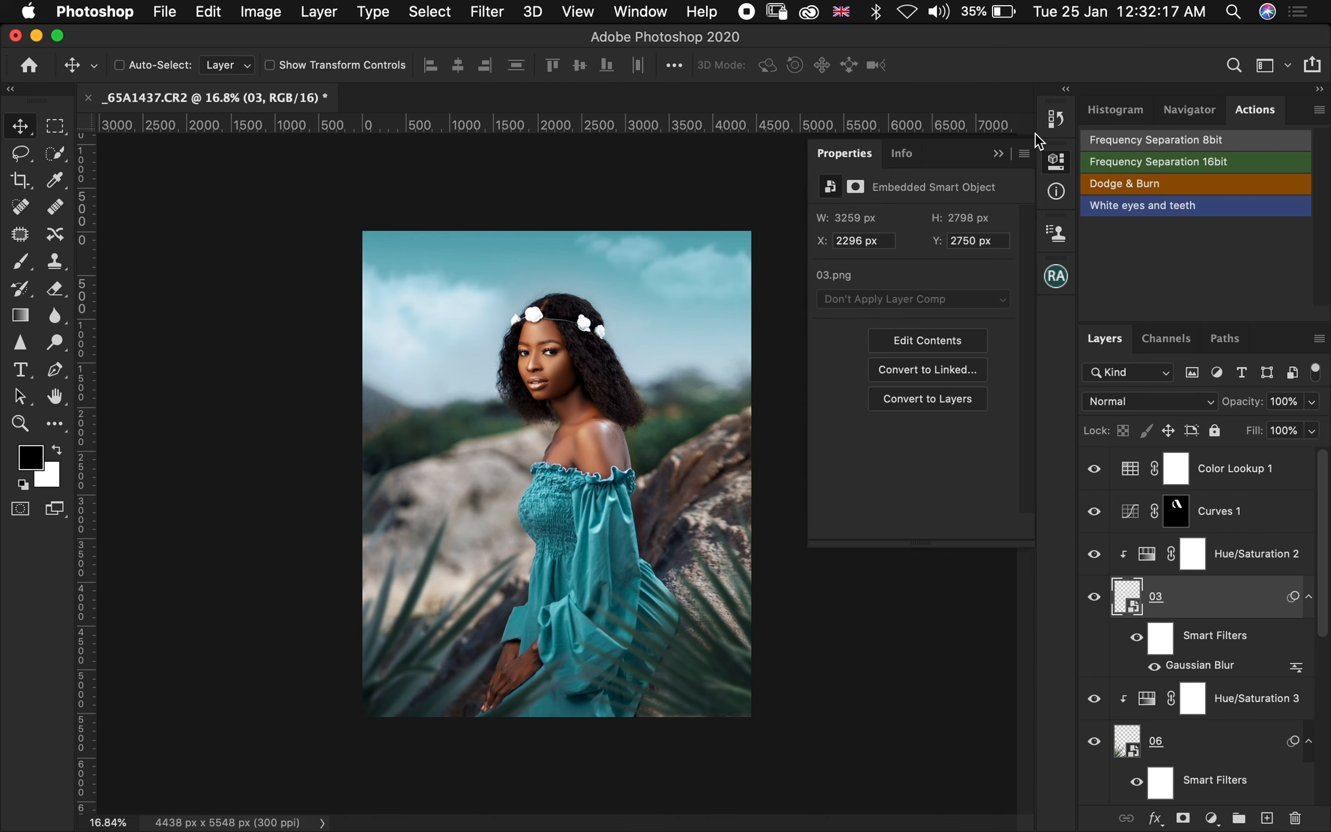
Compare the original photo with the retouched result by showing the base layer alone and restoring all layers
{"action": "left_click", "coordinate": [999, 154]}
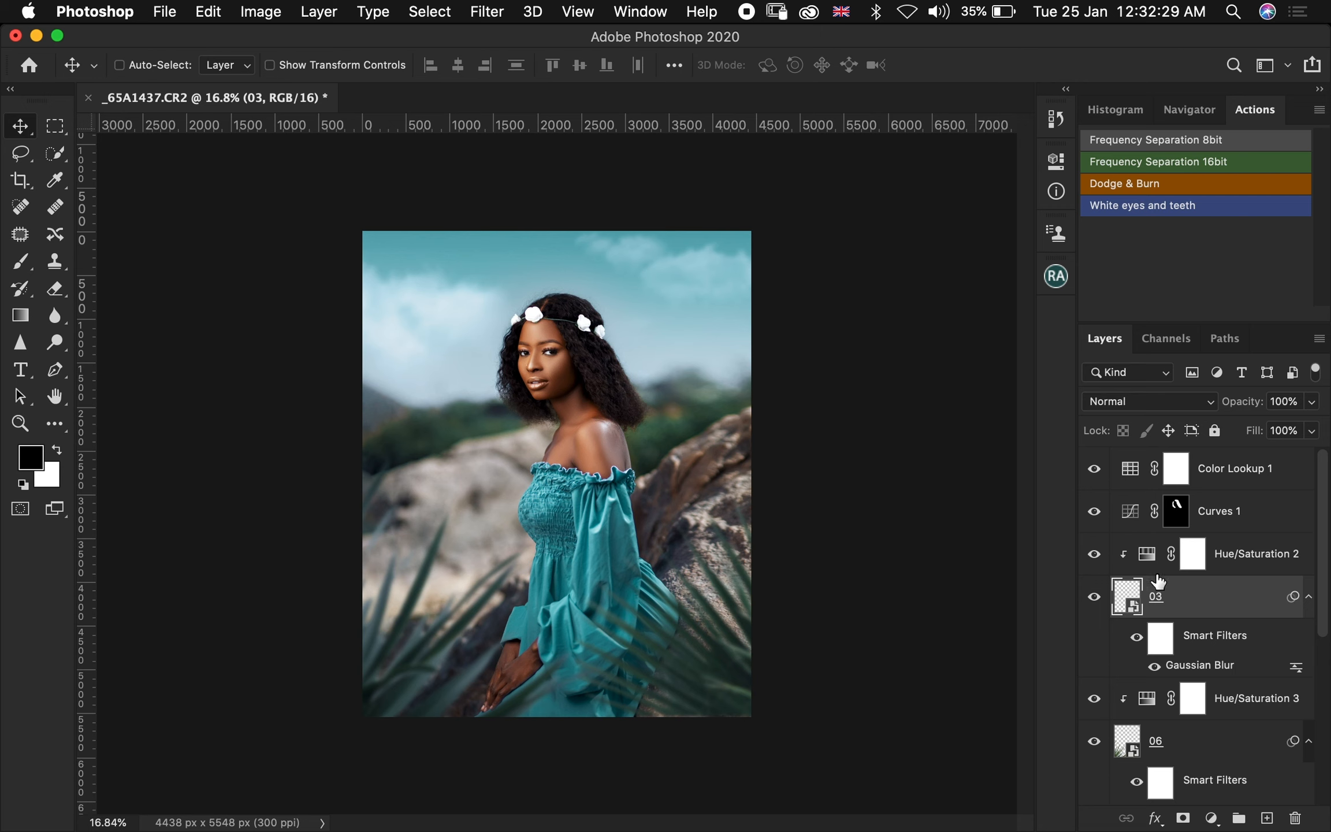
{"action": "scroll", "coordinate": [1158, 581], "scroll_direction": "down", "scroll_amount": 5}
{"action": "scroll", "coordinate": [1159, 580], "scroll_direction": "up", "scroll_amount": 5}
{"action": "scroll", "coordinate": [1158, 581], "scroll_direction": "down", "scroll_amount": 1}
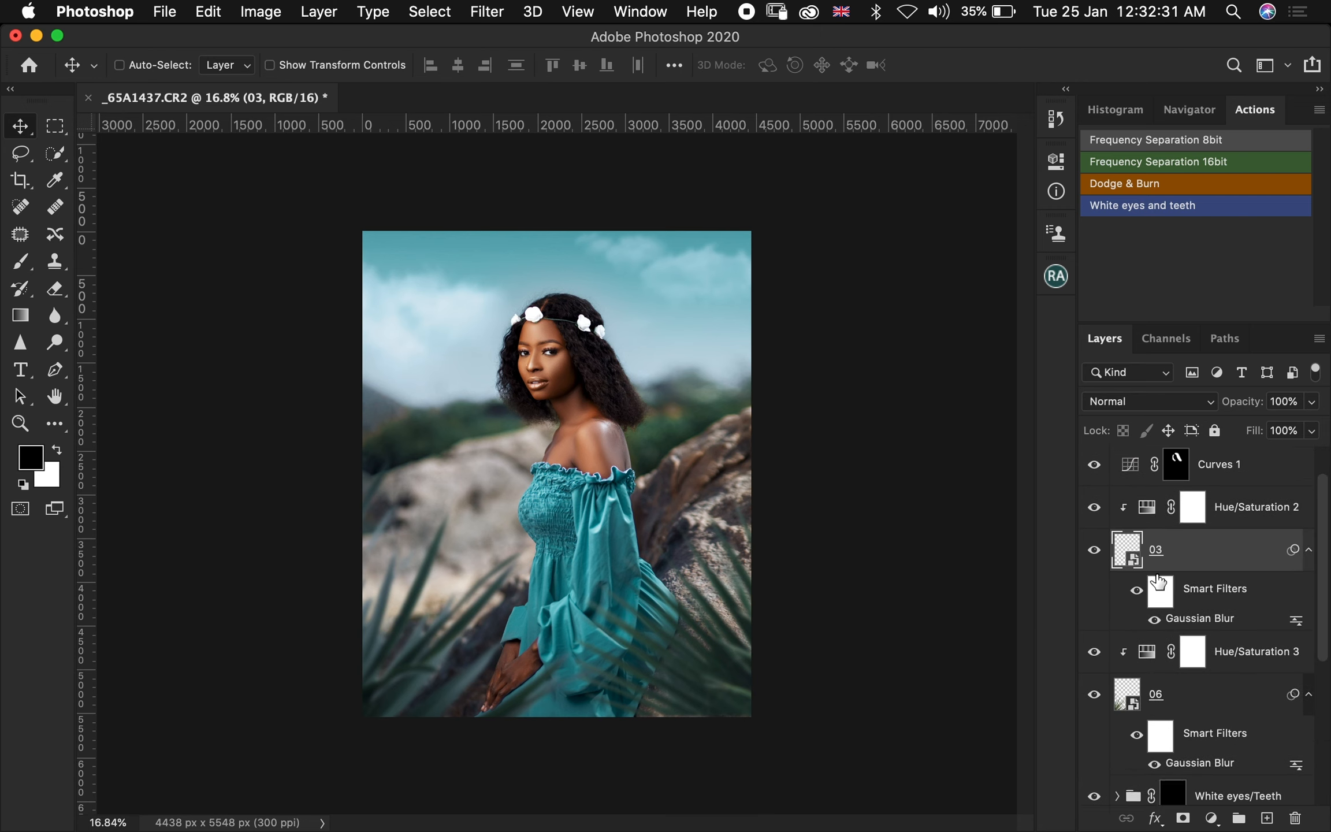
{"action": "scroll", "coordinate": [1158, 581], "scroll_direction": "down", "scroll_amount": 4}
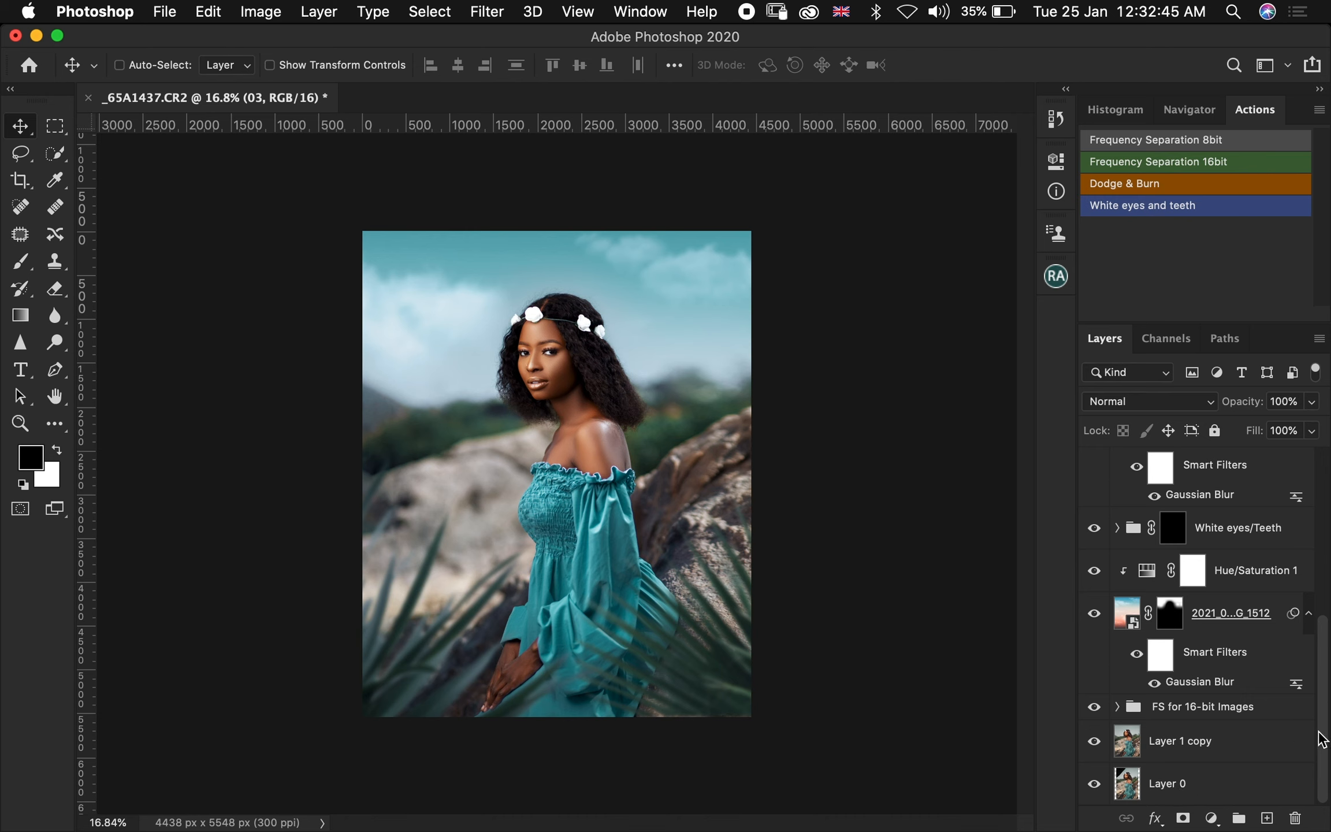
{"action": "left_click", "coordinate": [1093, 785], "text": "alt"}
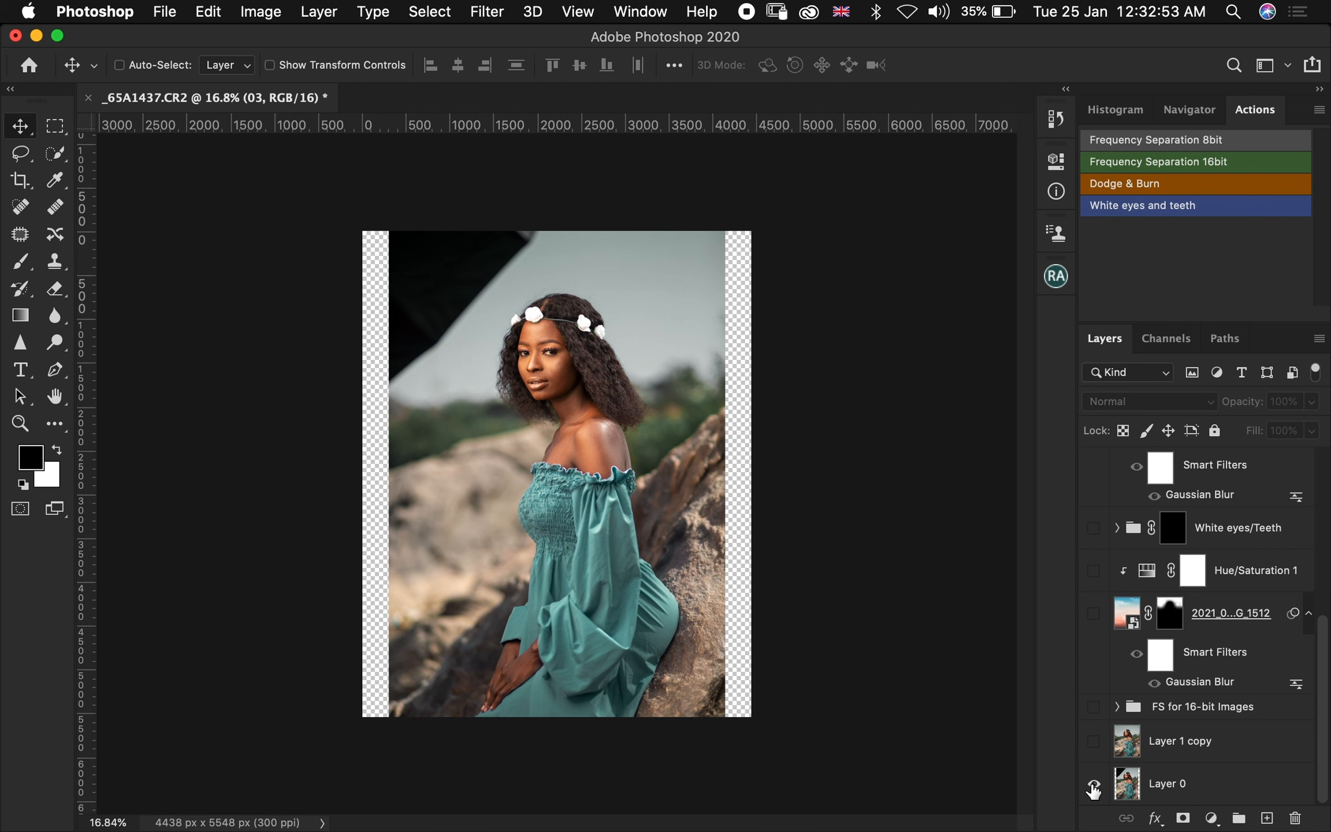
{"action": "left_click", "coordinate": [1094, 784], "text": "alt"}
{"action": "left_click", "coordinate": [1094, 785], "text": "alt"}
{"action": "left_click", "coordinate": [1093, 785], "text": "alt"}
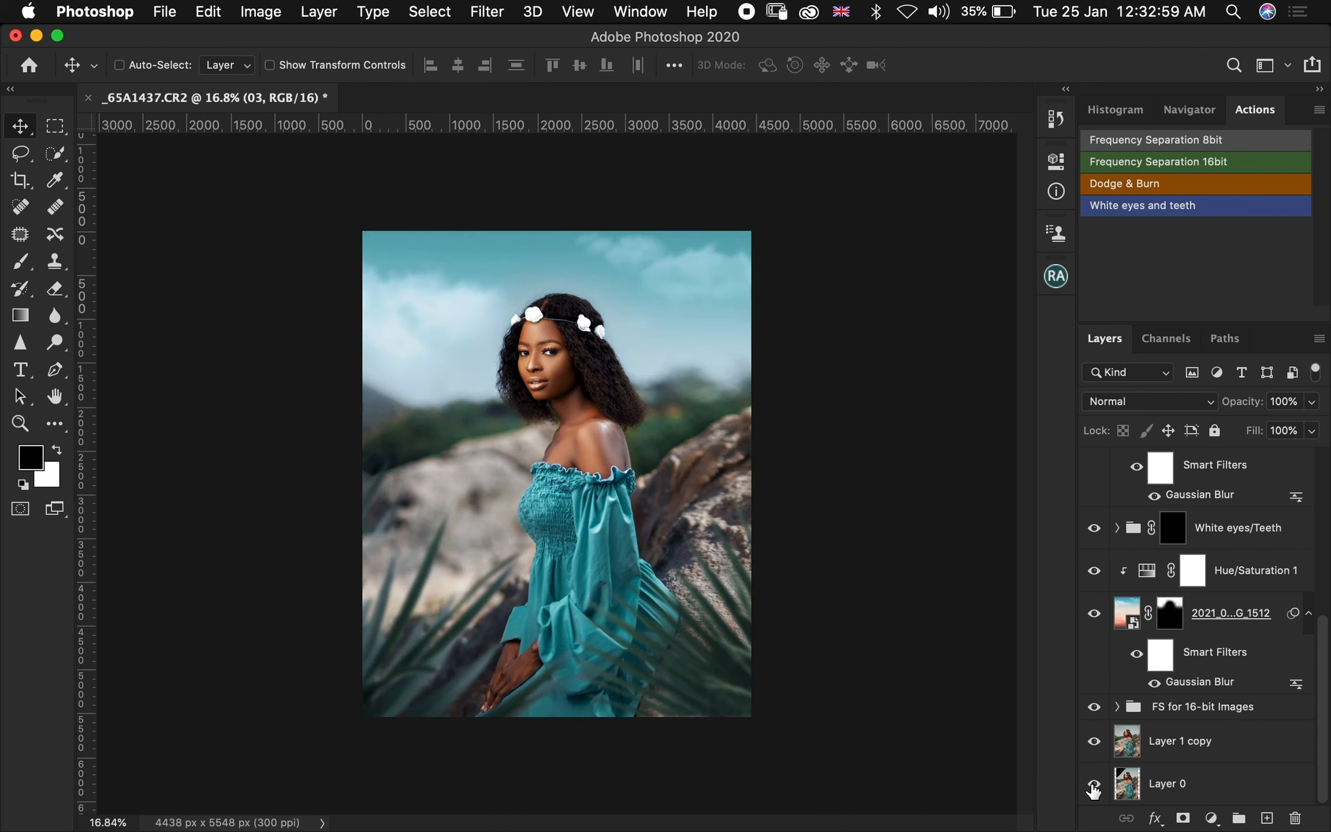